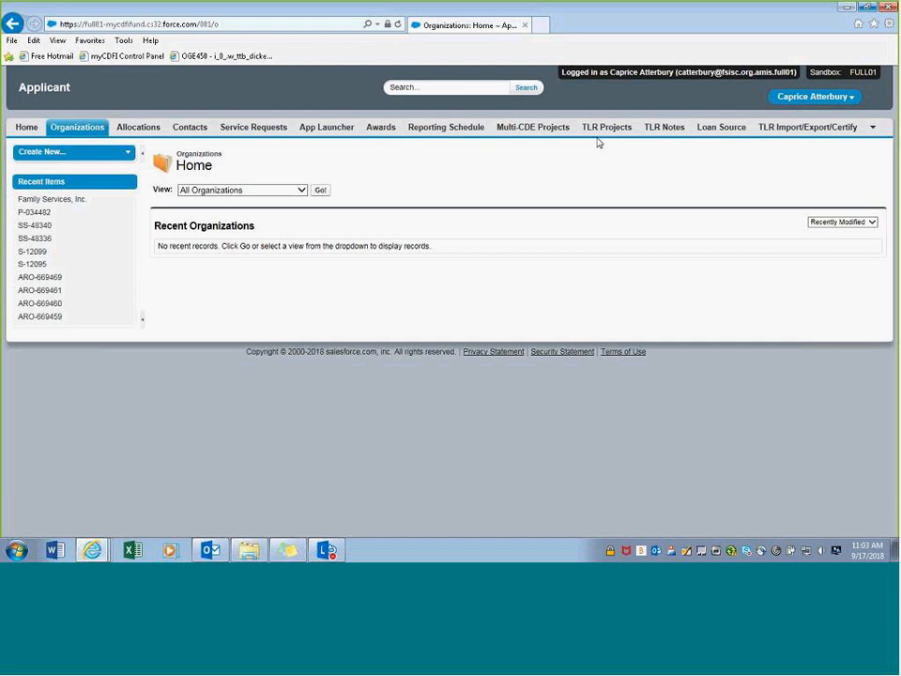
- Reload the Organizations tab and run the All Organizations view to list Family Services, Inc. and Revive Lending Inc
click(80, 132)
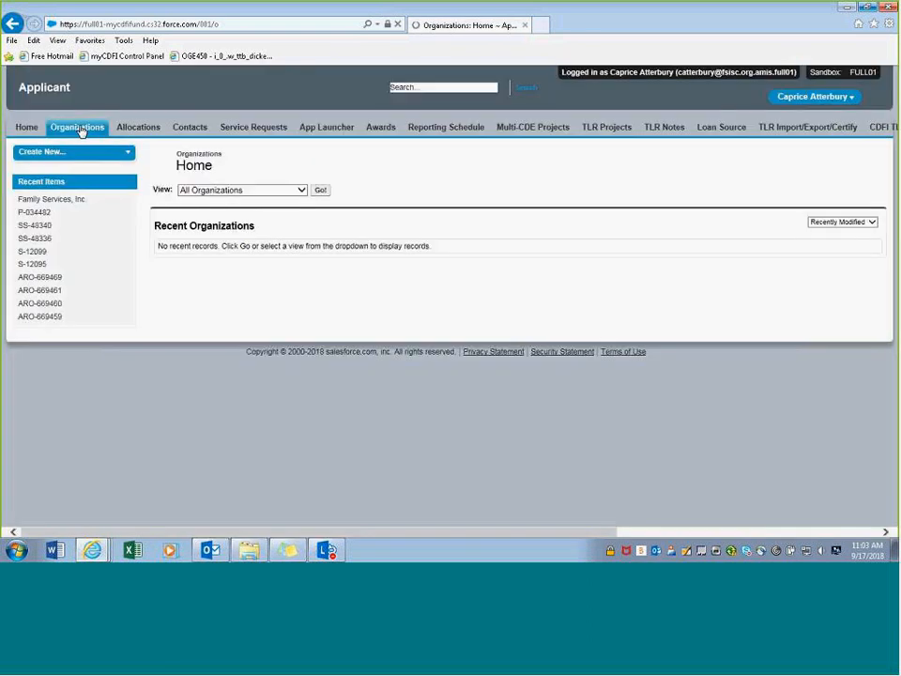
click(319, 191)
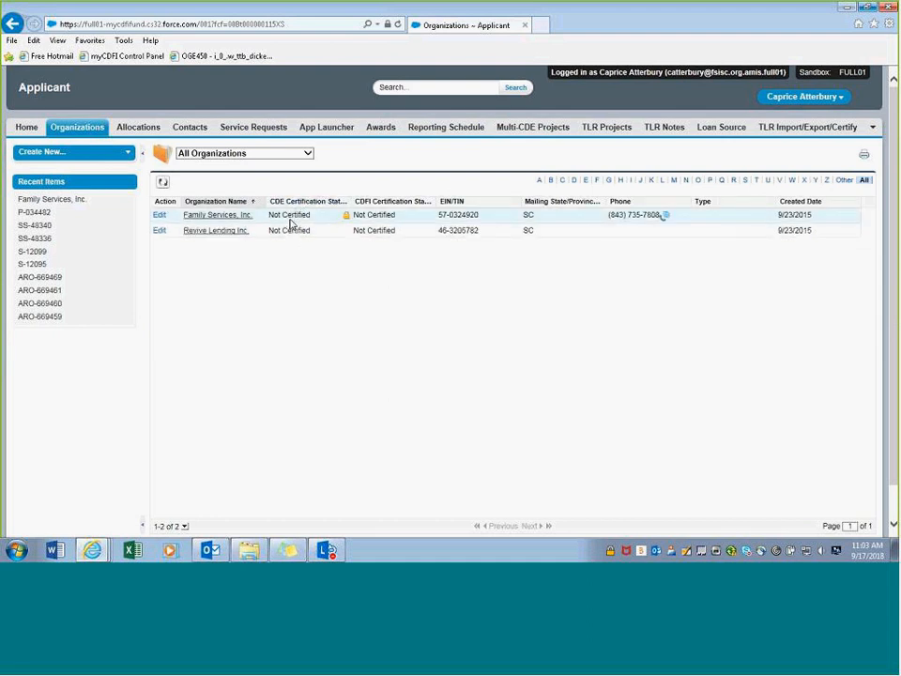
- Open the Family Services, Inc. record and scroll its details down to the Program Profiles list
click(217, 216)
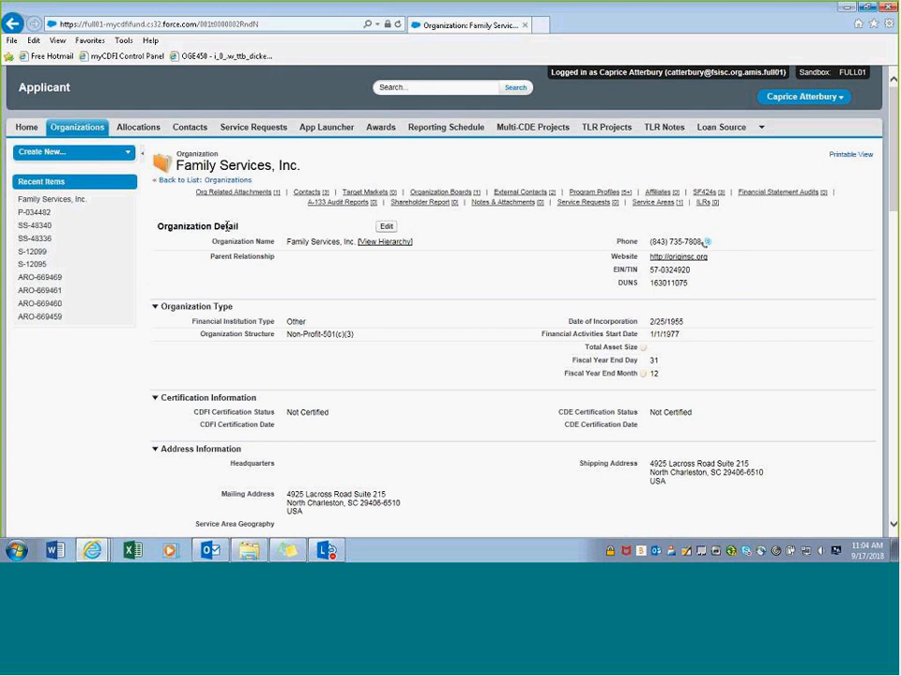
scroll(229, 227, down, 1)
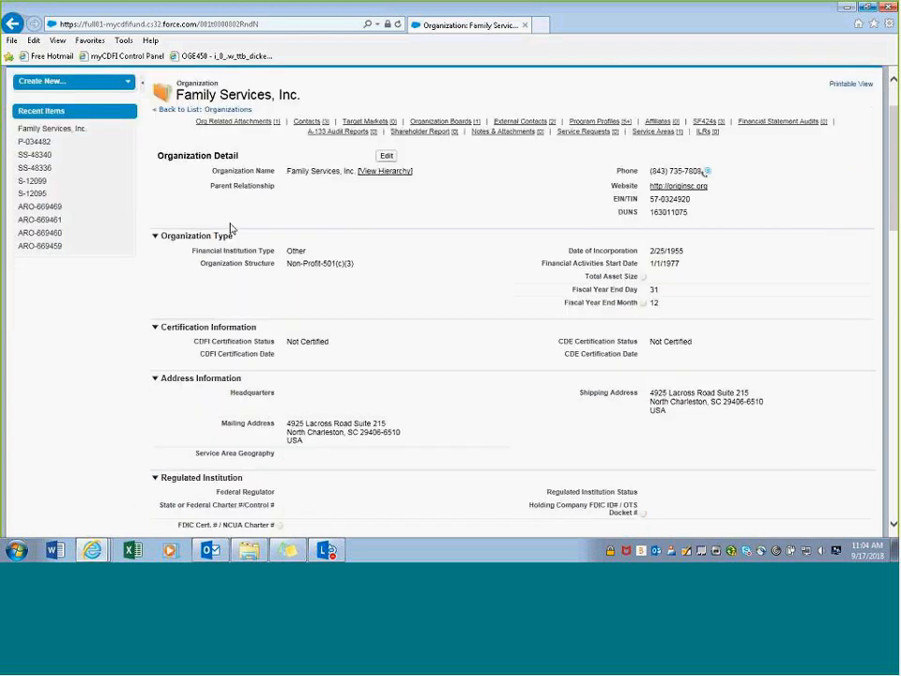
scroll(232, 228, down, 1)
scroll(233, 229, up, 2)
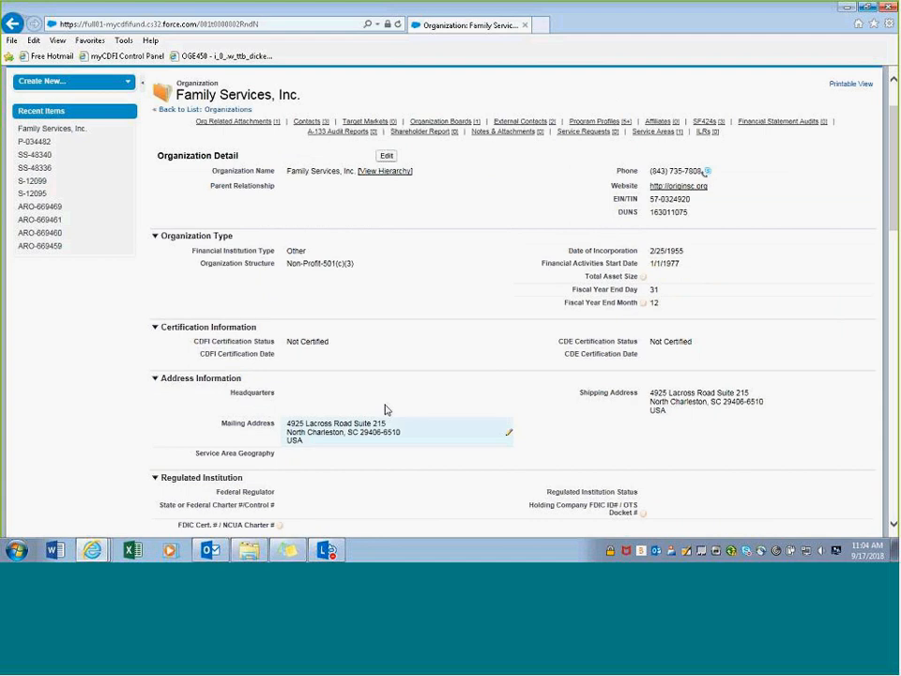
scroll(362, 355, down, 1)
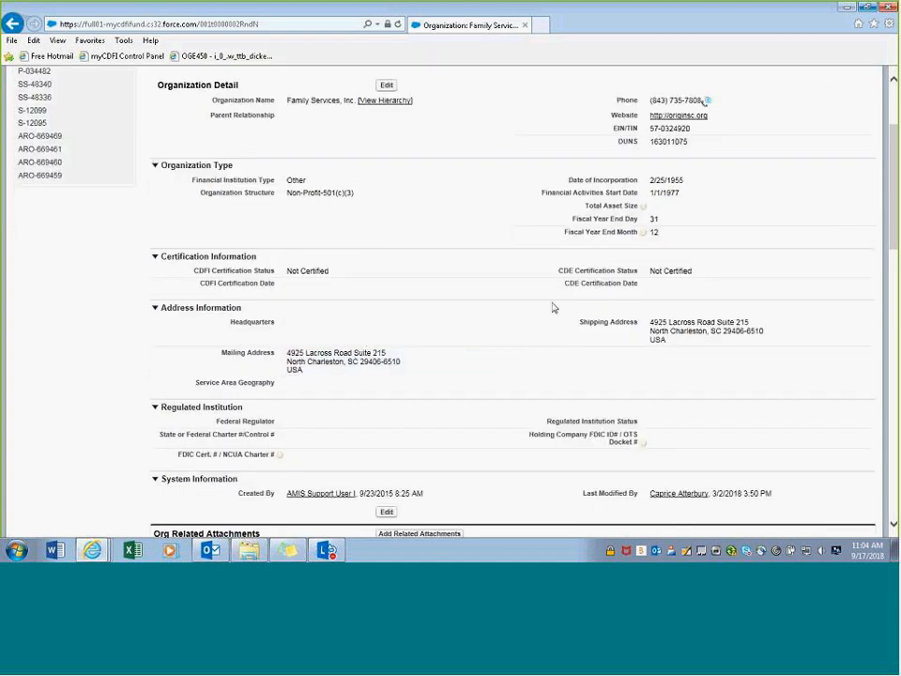
scroll(540, 313, up, 2)
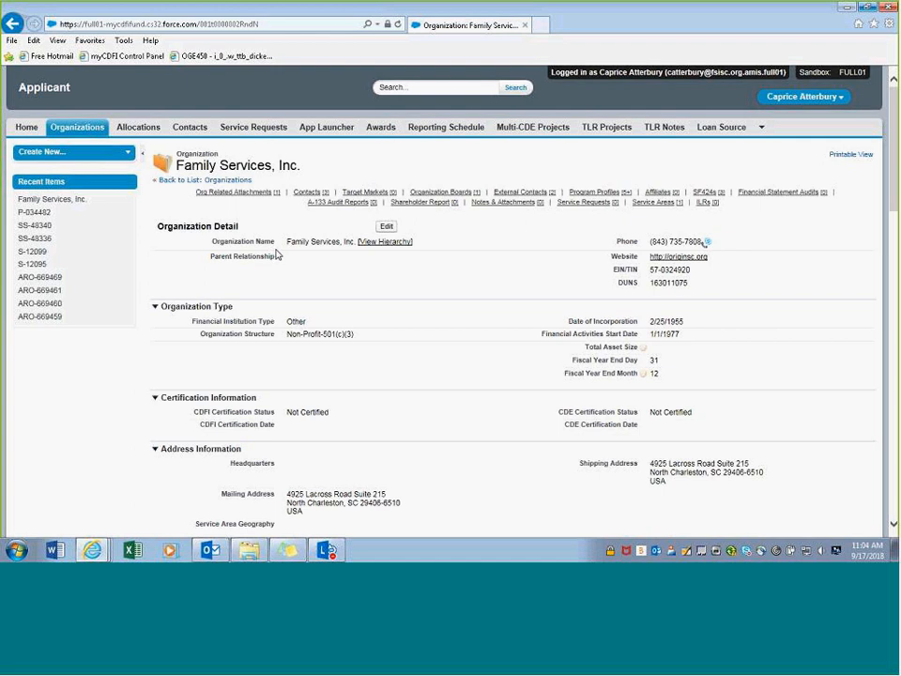
scroll(278, 255, down, 3)
scroll(279, 256, down, 2)
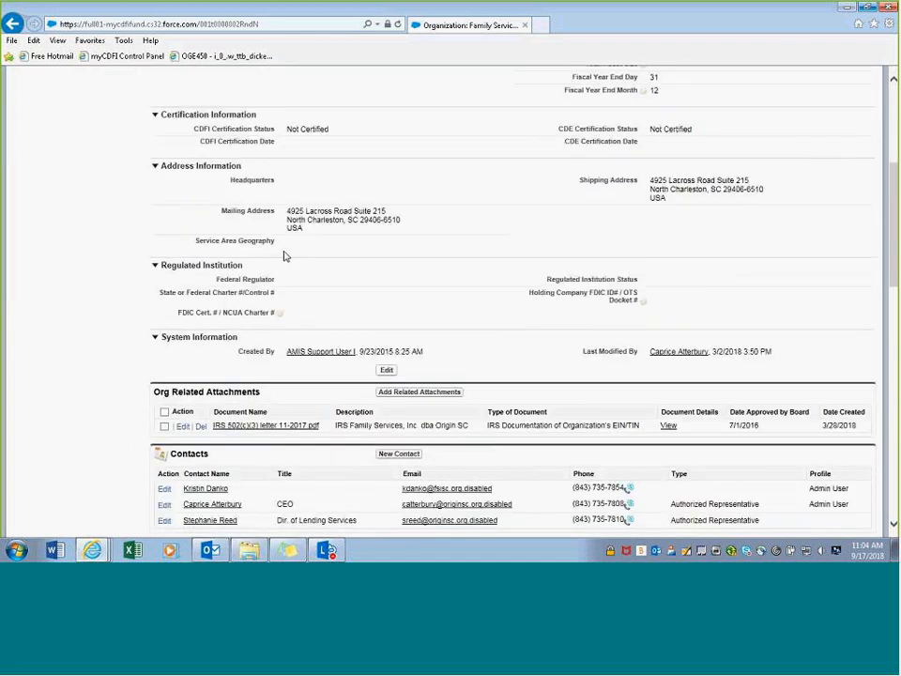
scroll(355, 278, up, 1)
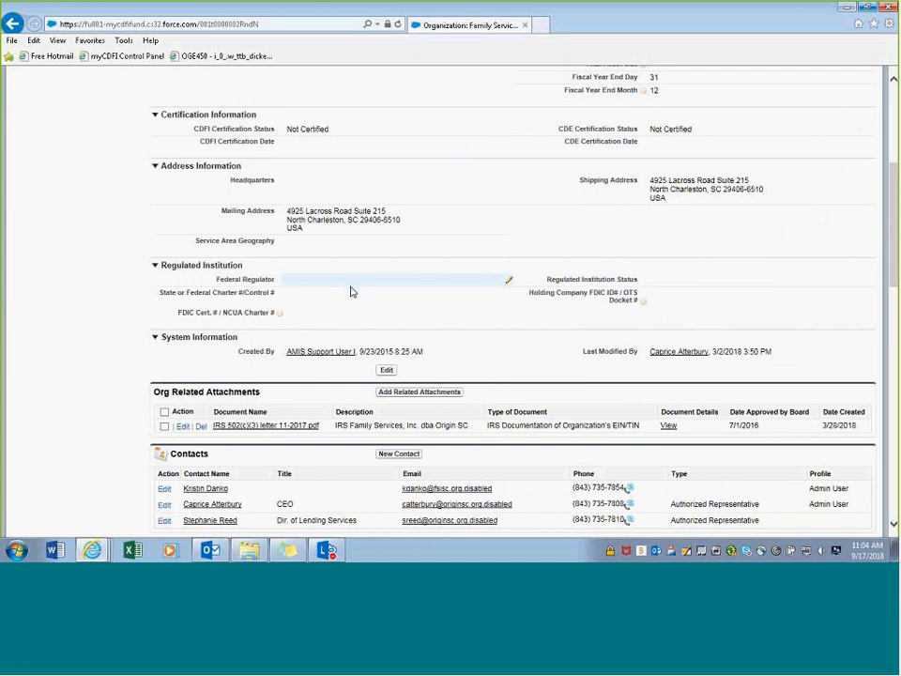
scroll(341, 275, up, 1)
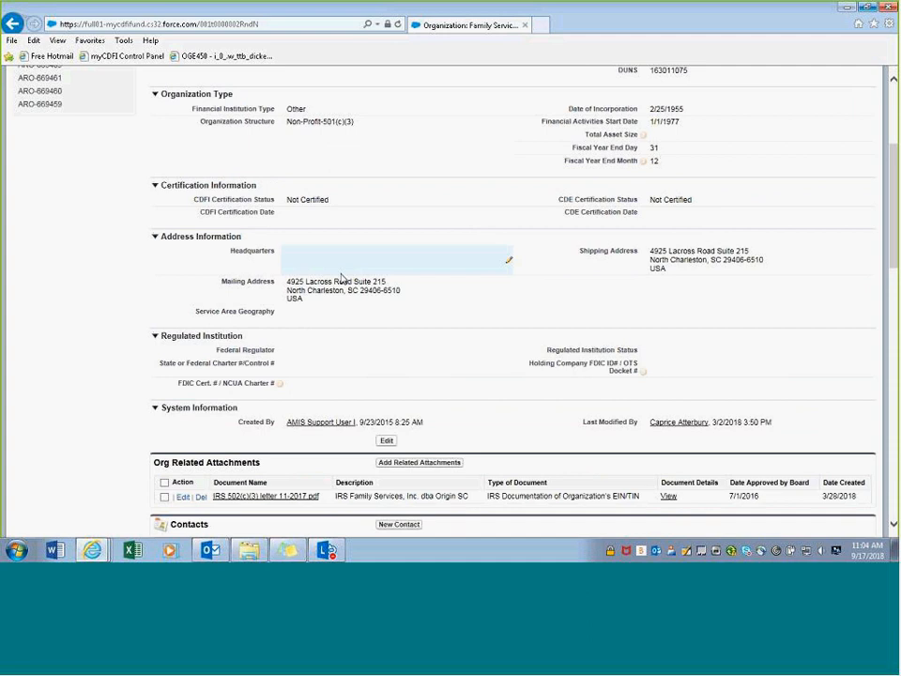
scroll(342, 278, down, 1)
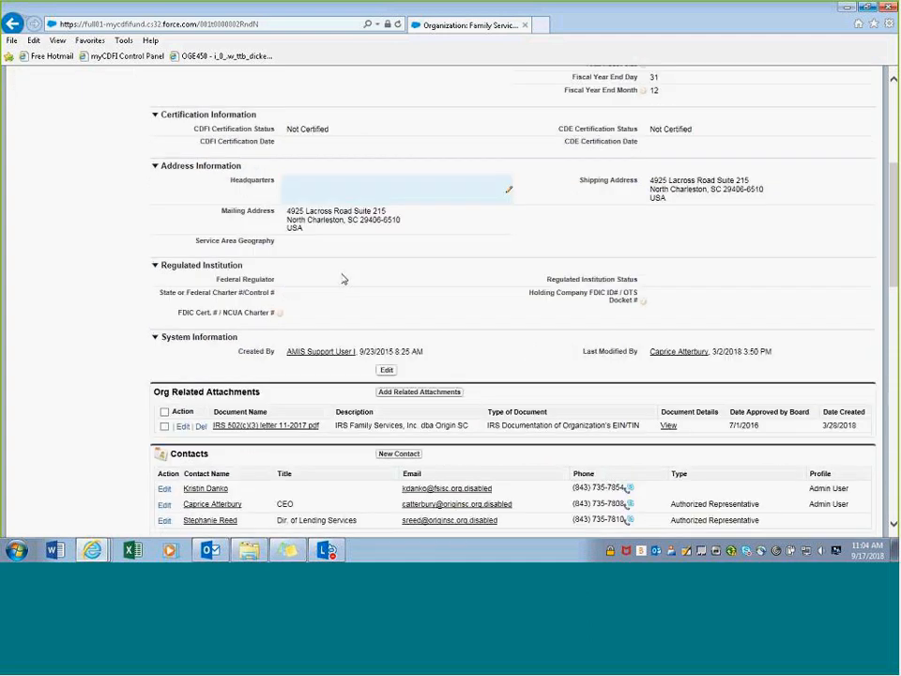
scroll(341, 277, down, 2)
scroll(344, 280, down, 4)
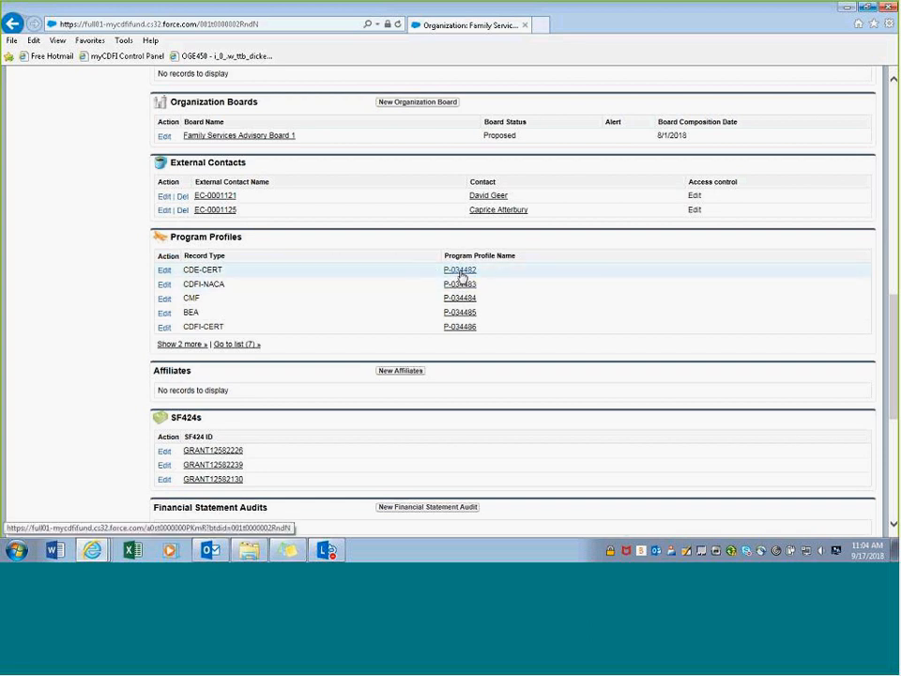
- Open CDE-CERT program profile P-034482 and start a new CDE Certification application
click(460, 272)
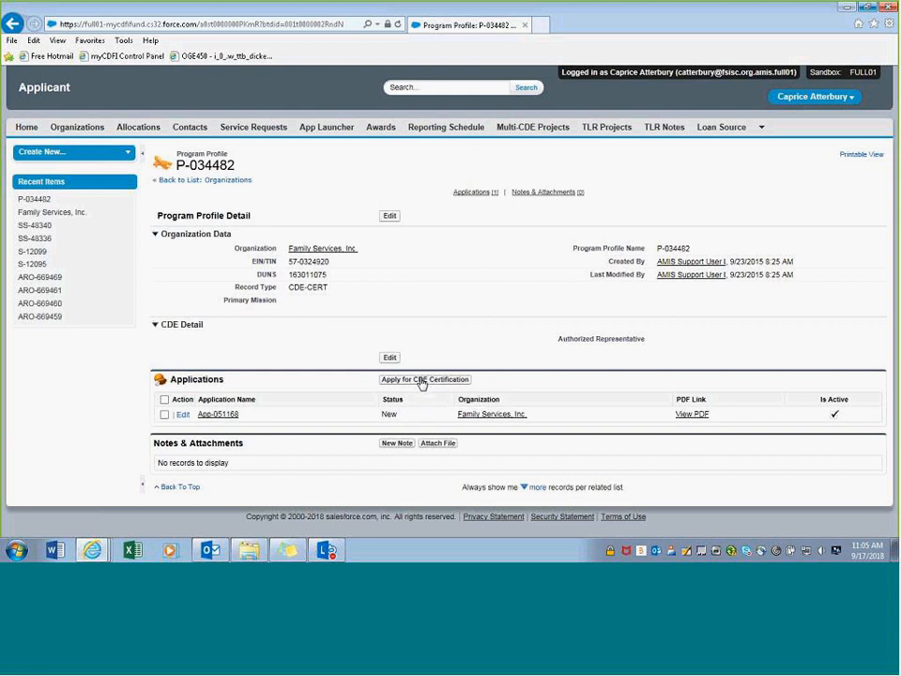
click(421, 381)
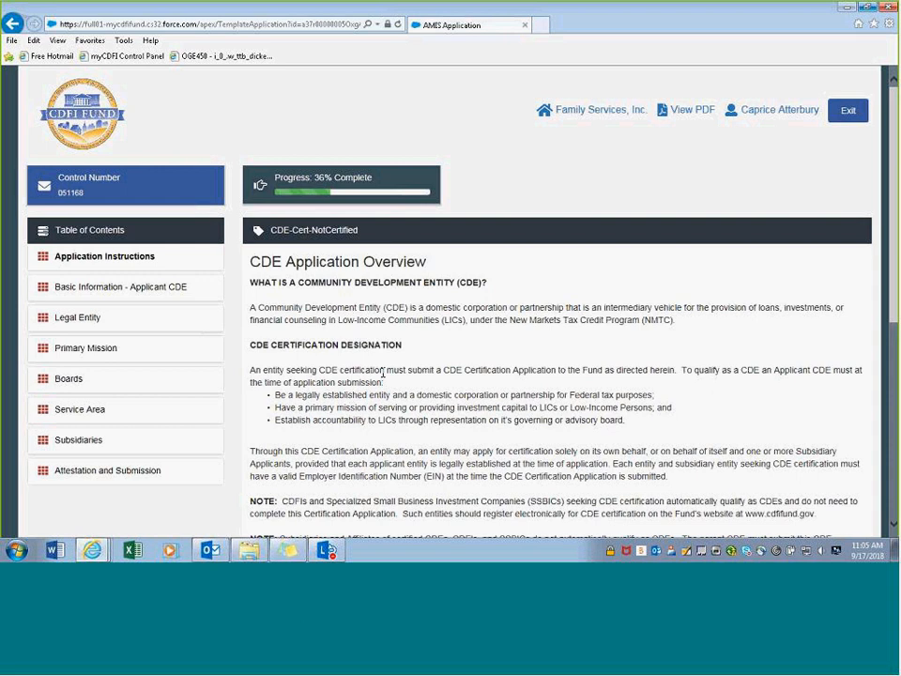
- Scroll through the CDE Application Overview showing the Basic Information - Applicant CDE section at 36% complete
scroll(355, 294, down, 1)
scroll(355, 295, up, 1)
scroll(459, 255, down, 1)
scroll(459, 255, up, 1)
click(46, 289)
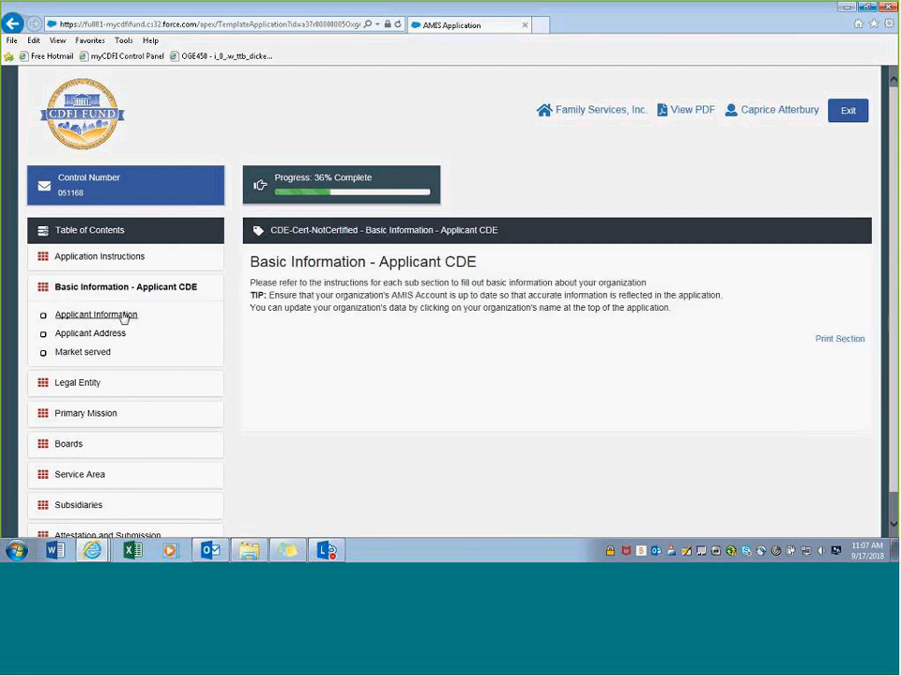
click(101, 262)
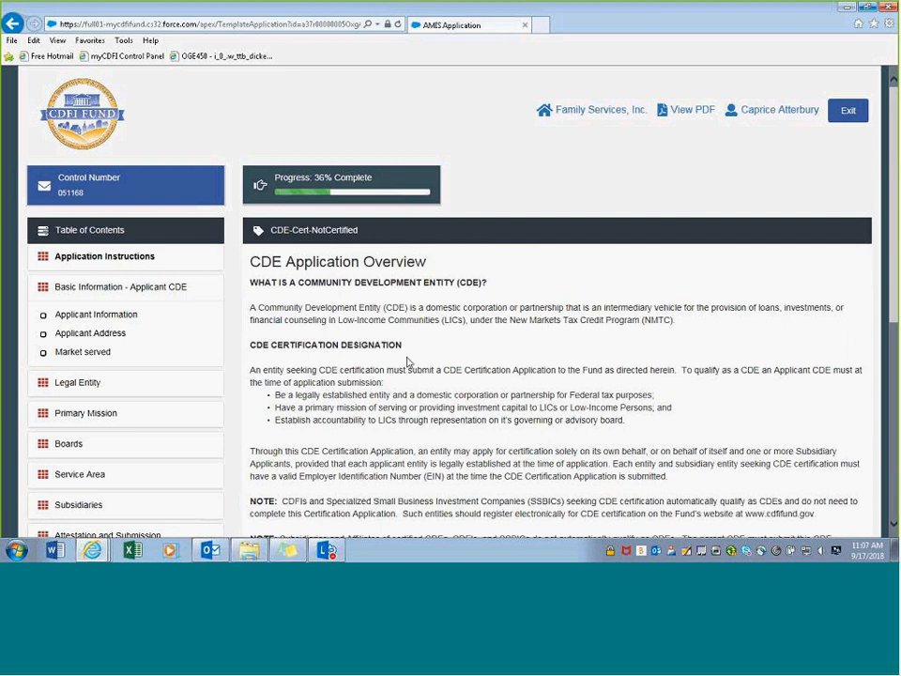
scroll(409, 355, down, 4)
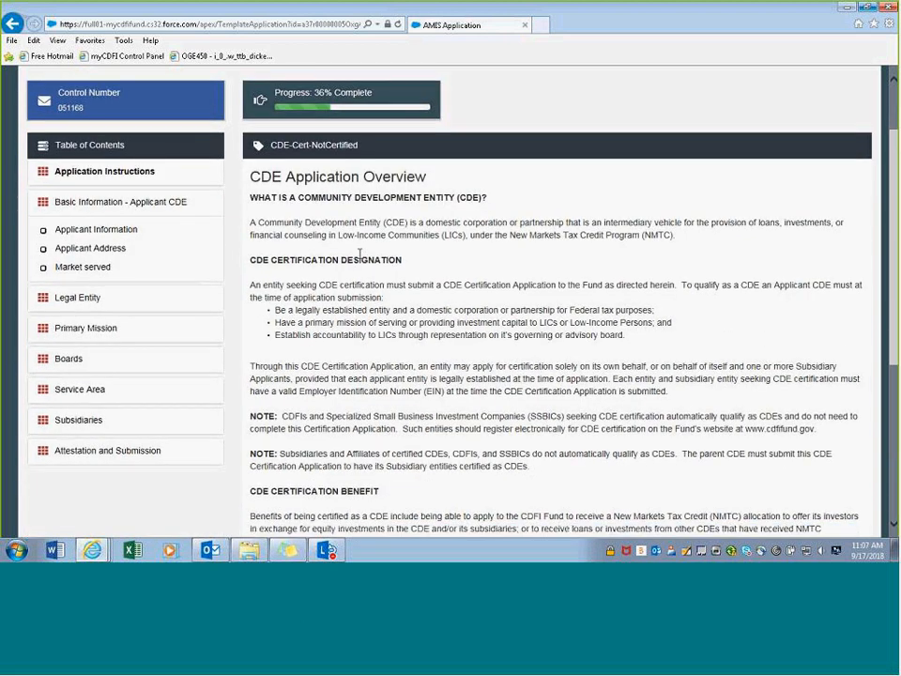
scroll(341, 209, down, 1)
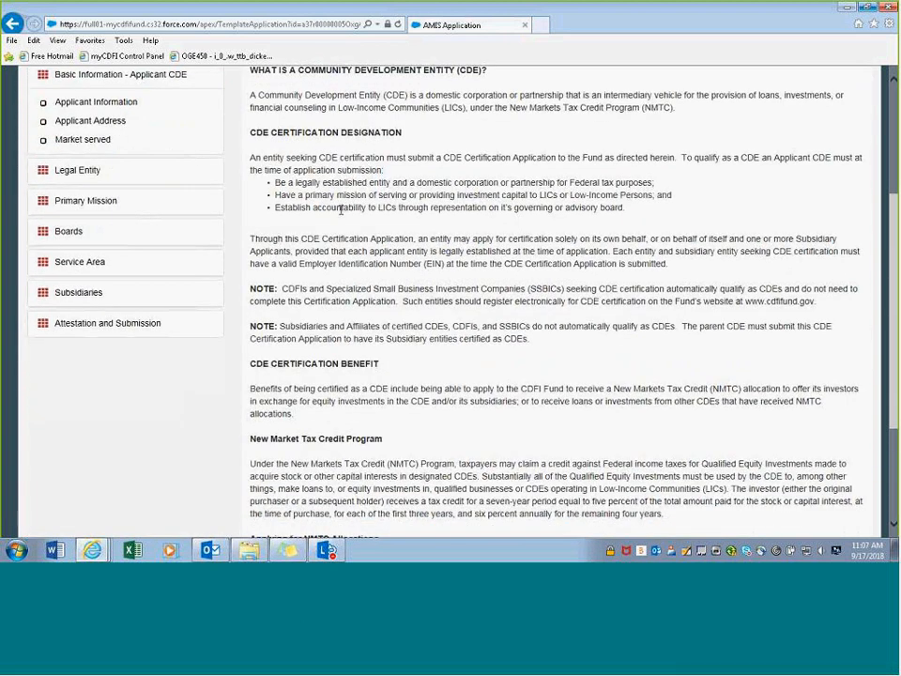
scroll(340, 212, down, 2)
scroll(341, 218, up, 1)
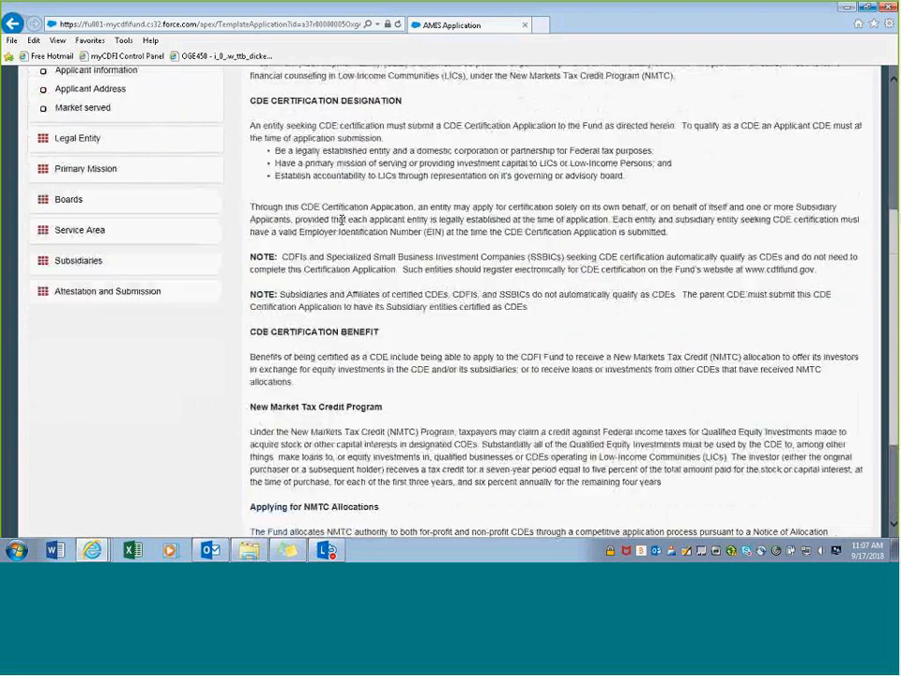
scroll(341, 219, up, 5)
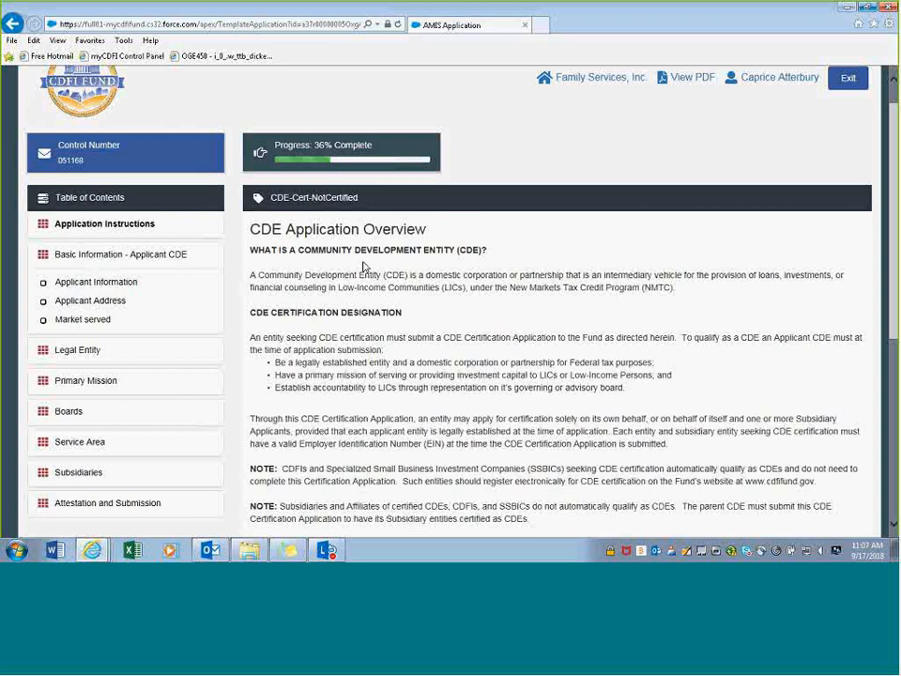
scroll(364, 267, down, 2)
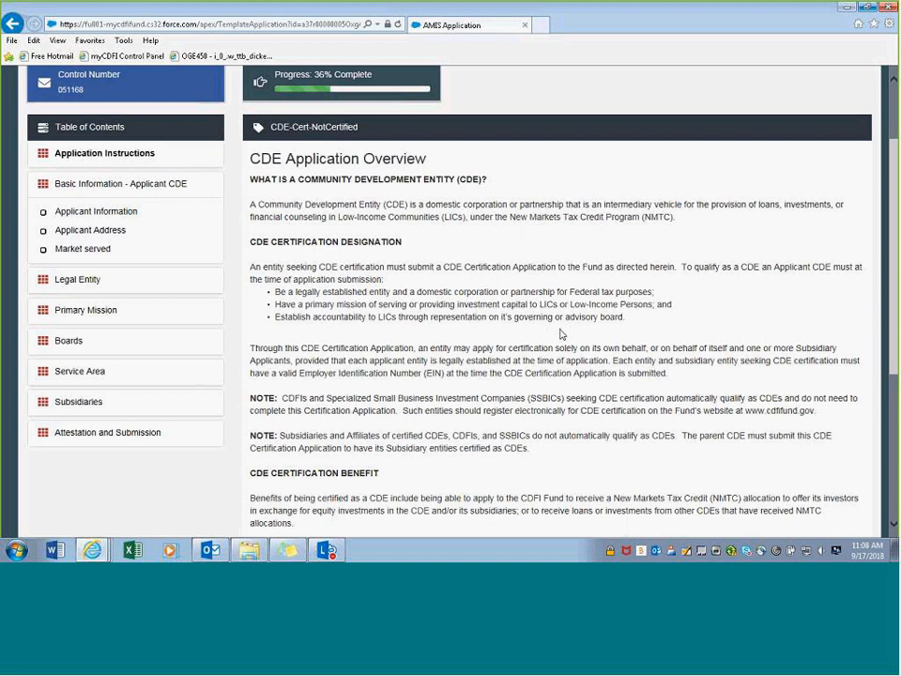
scroll(373, 267, down, 1)
scroll(376, 277, down, 3)
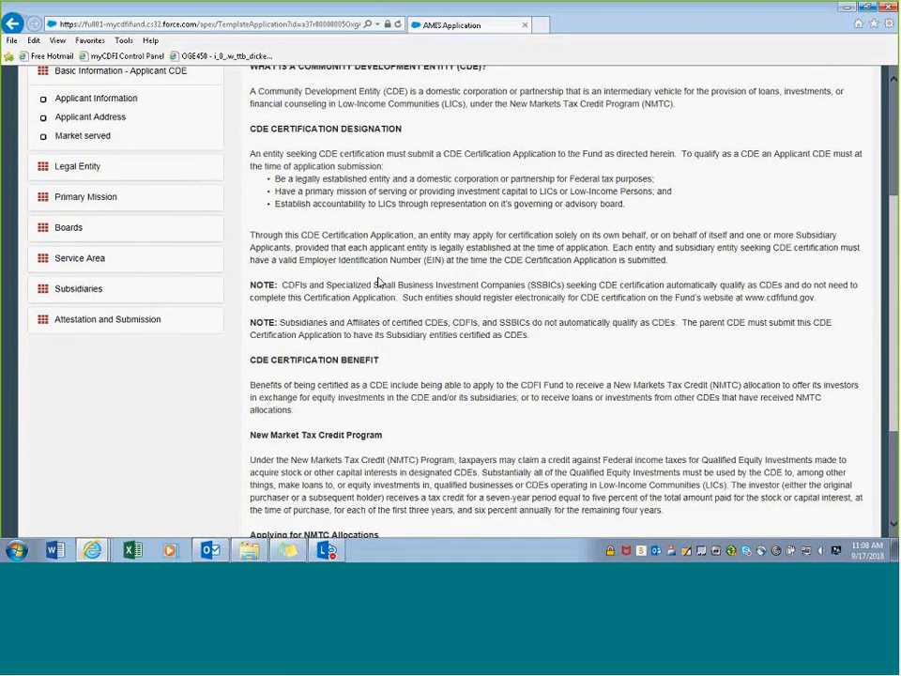
scroll(388, 289, up, 1)
scroll(387, 289, up, 3)
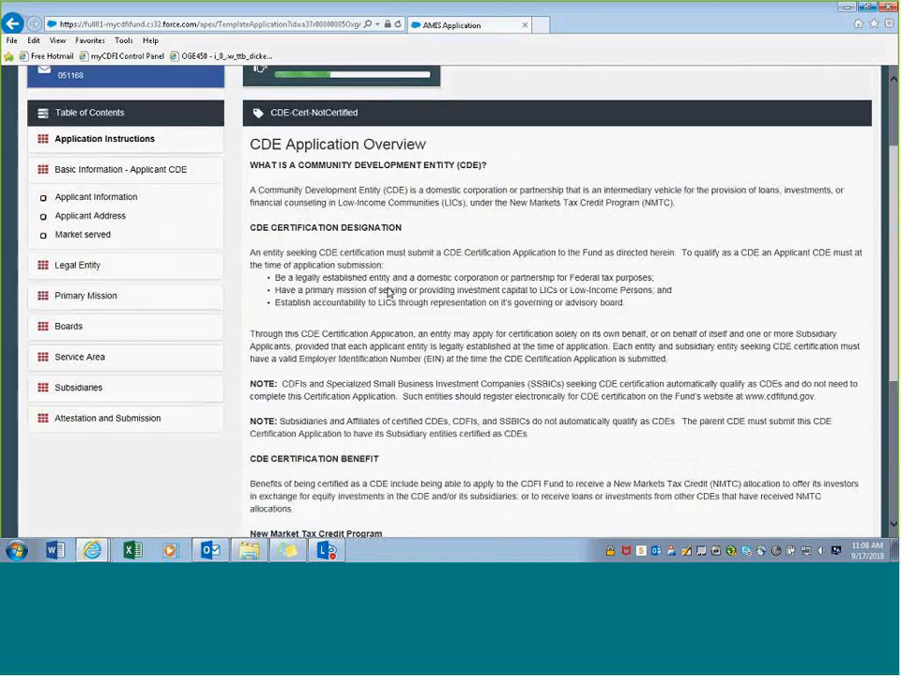
scroll(366, 262, up, 1)
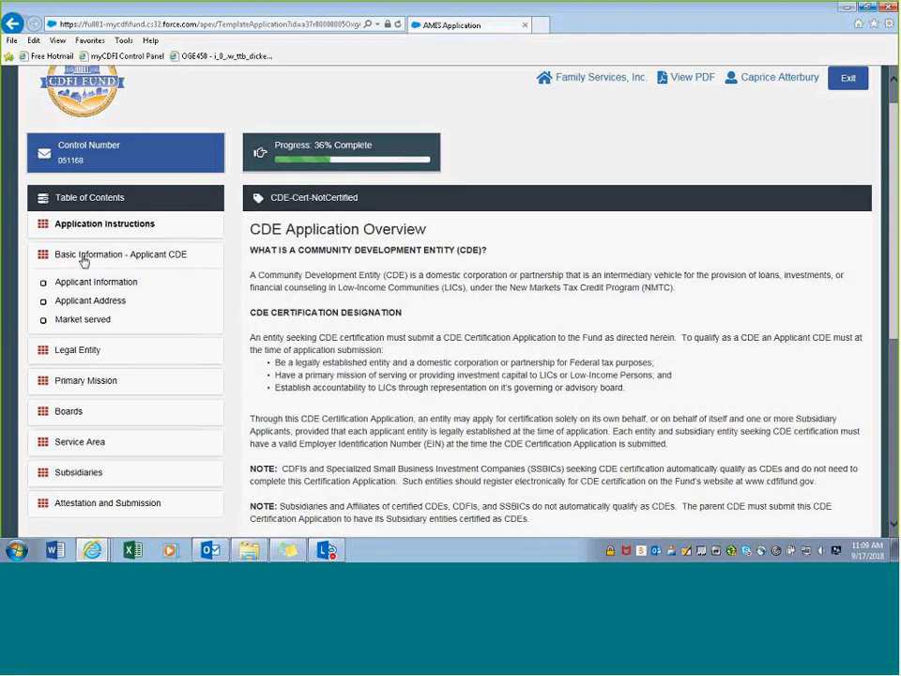
- Load Basic Information - Applicant CDE and expand its Applicant Information, Applicant Address and Market served subsections
click(85, 260)
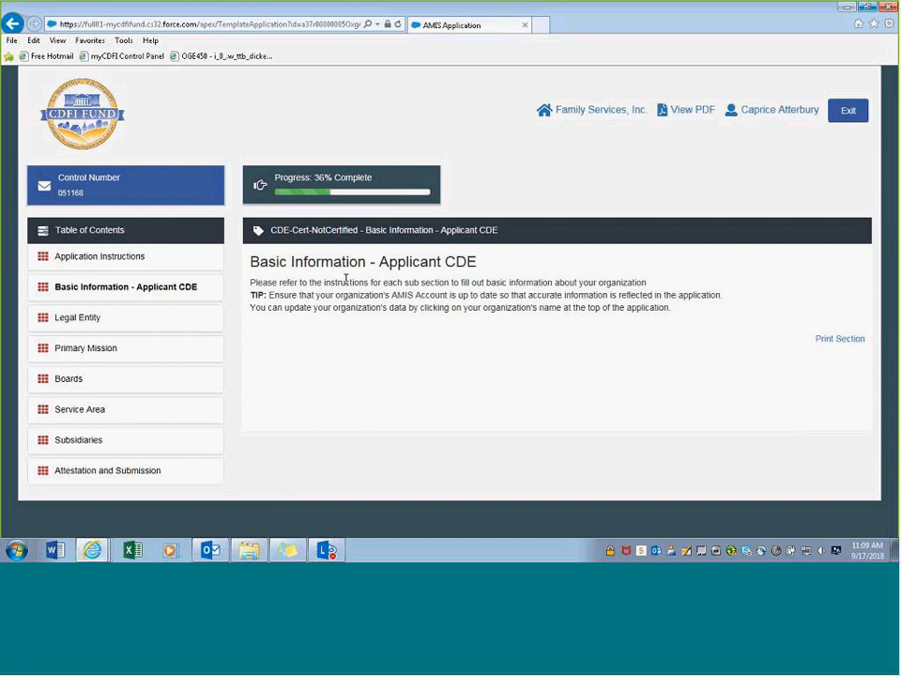
click(87, 287)
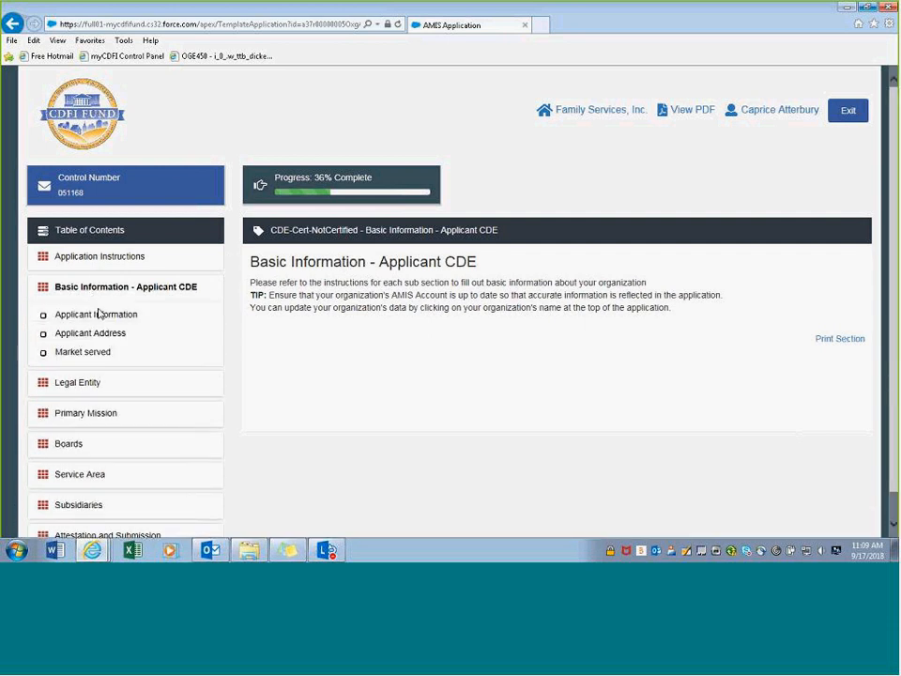
scroll(99, 312, down, 1)
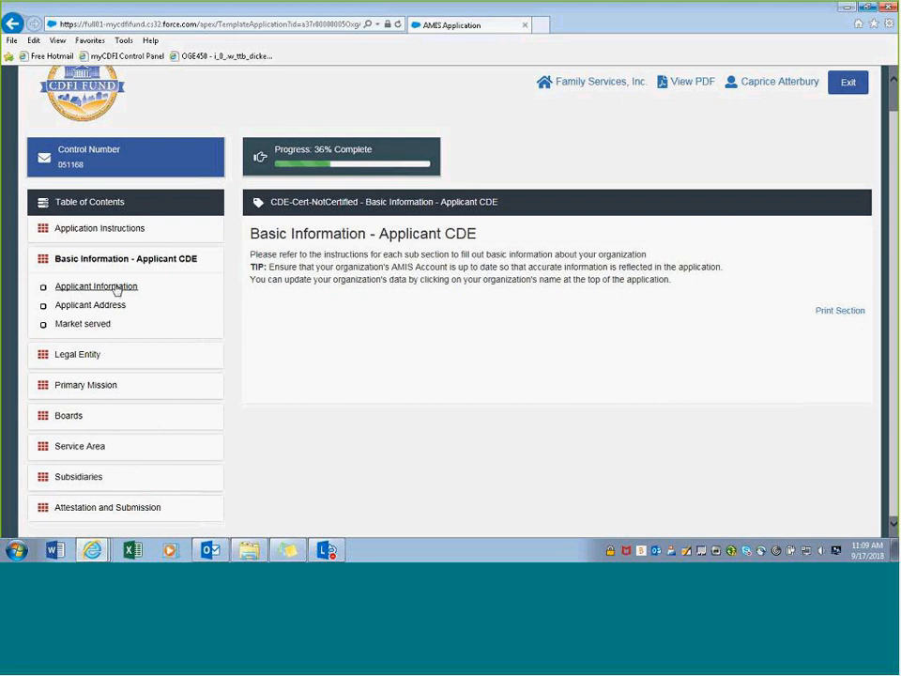
click(117, 289)
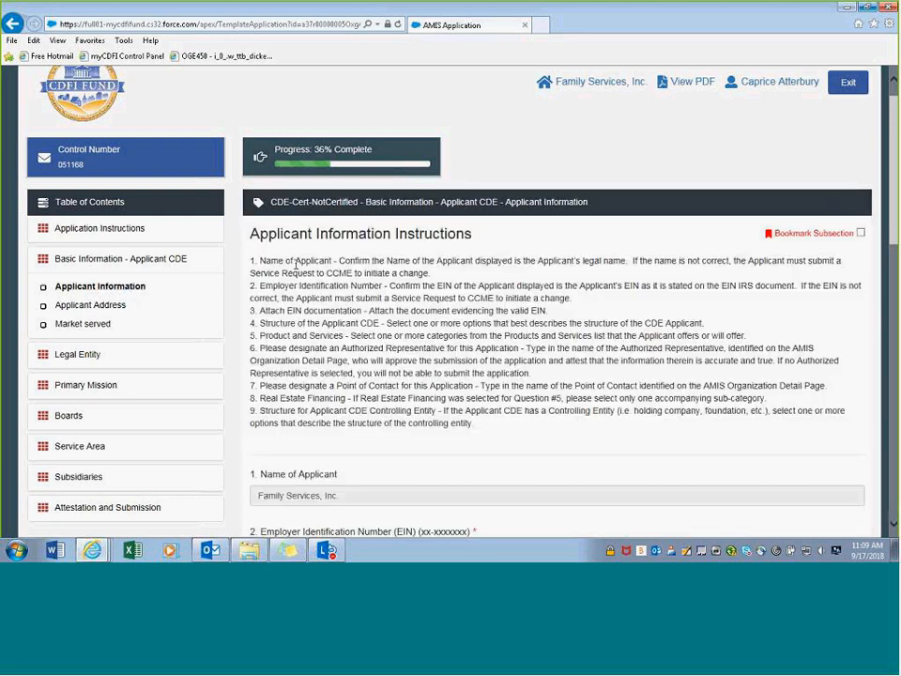
scroll(306, 262, down, 2)
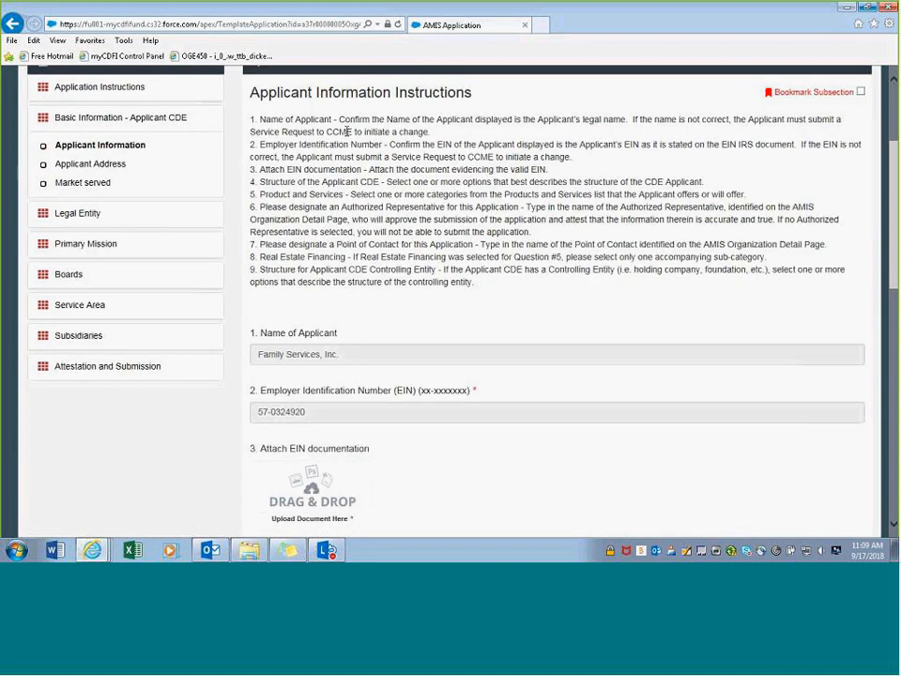
scroll(352, 131, down, 1)
scroll(293, 98, up, 2)
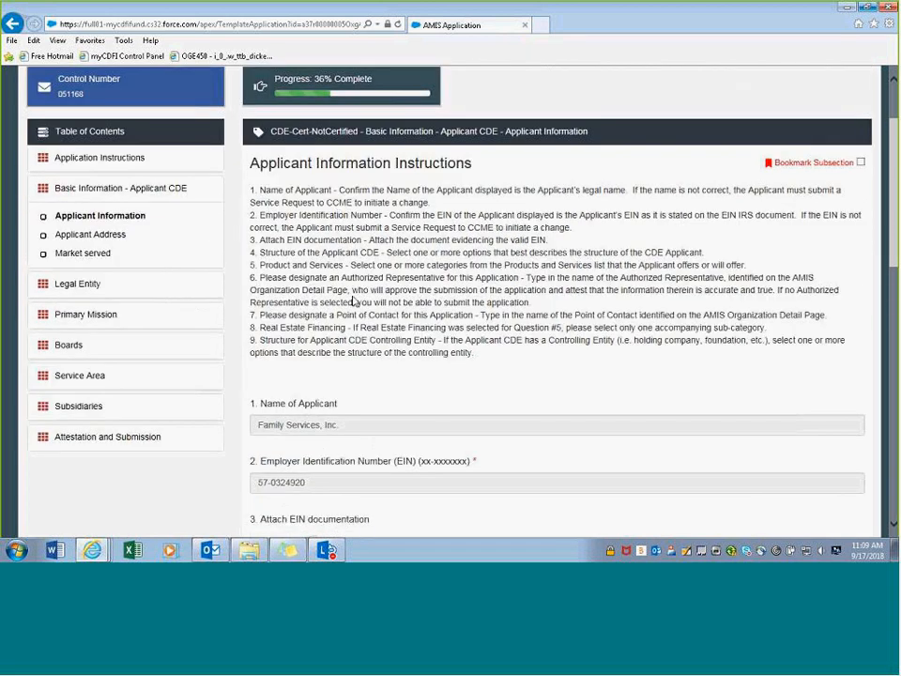
scroll(344, 275, down, 3)
scroll(343, 275, down, 6)
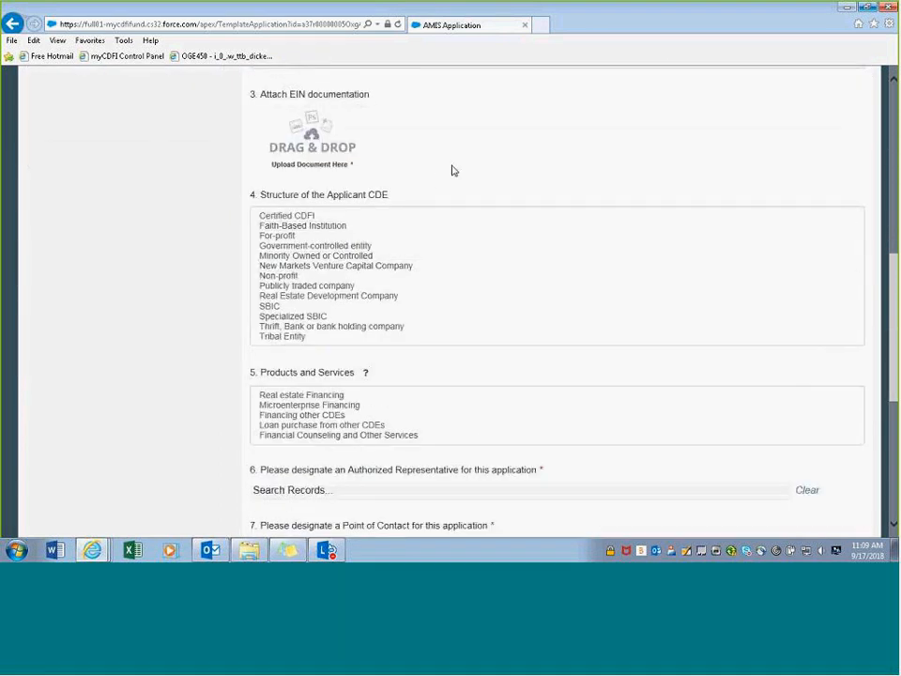
scroll(451, 170, up, 6)
scroll(440, 172, up, 5)
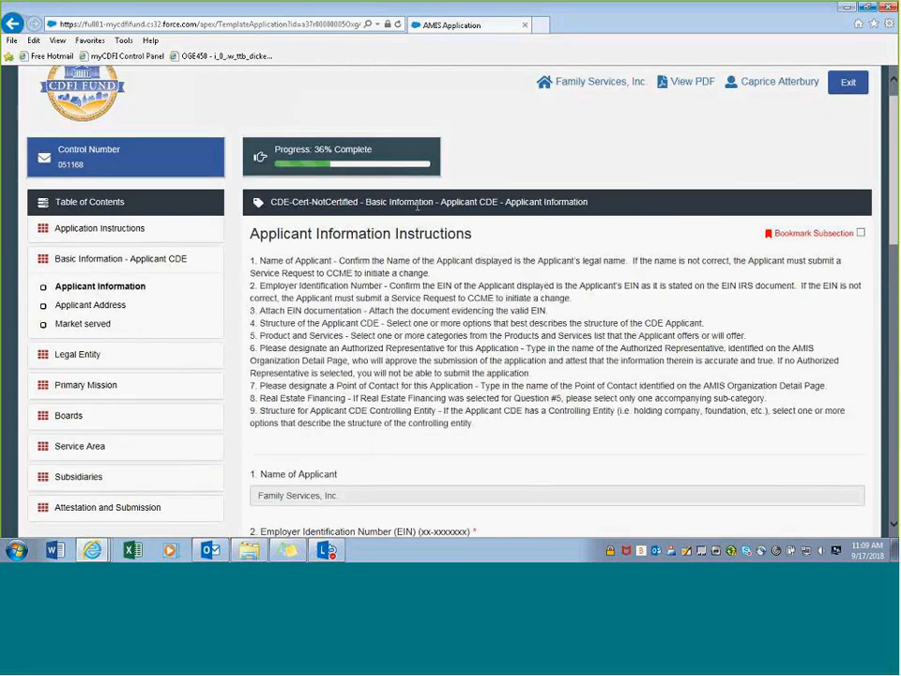
scroll(369, 259, down, 1)
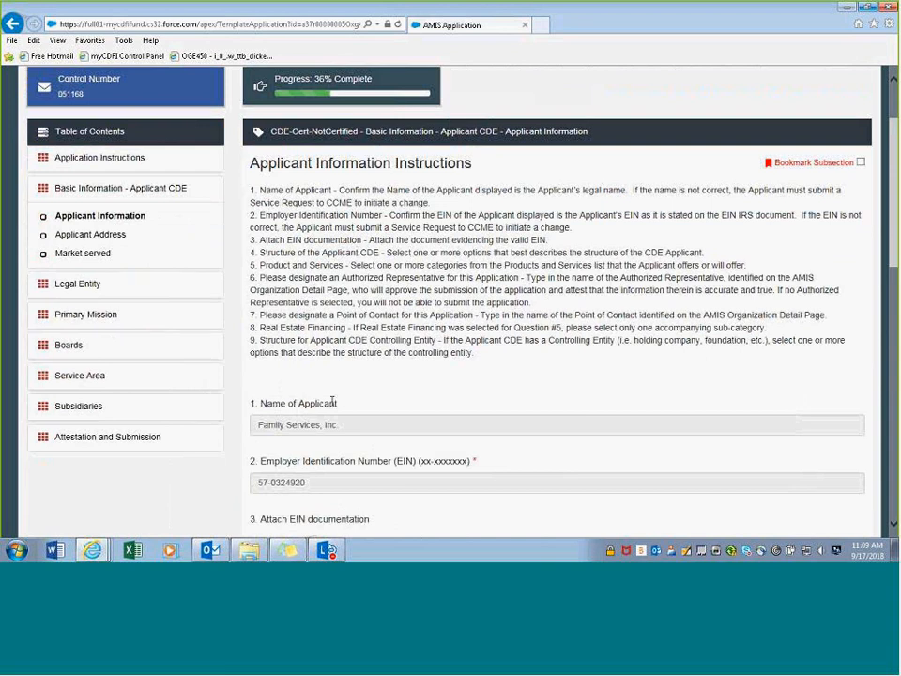
scroll(313, 416, down, 1)
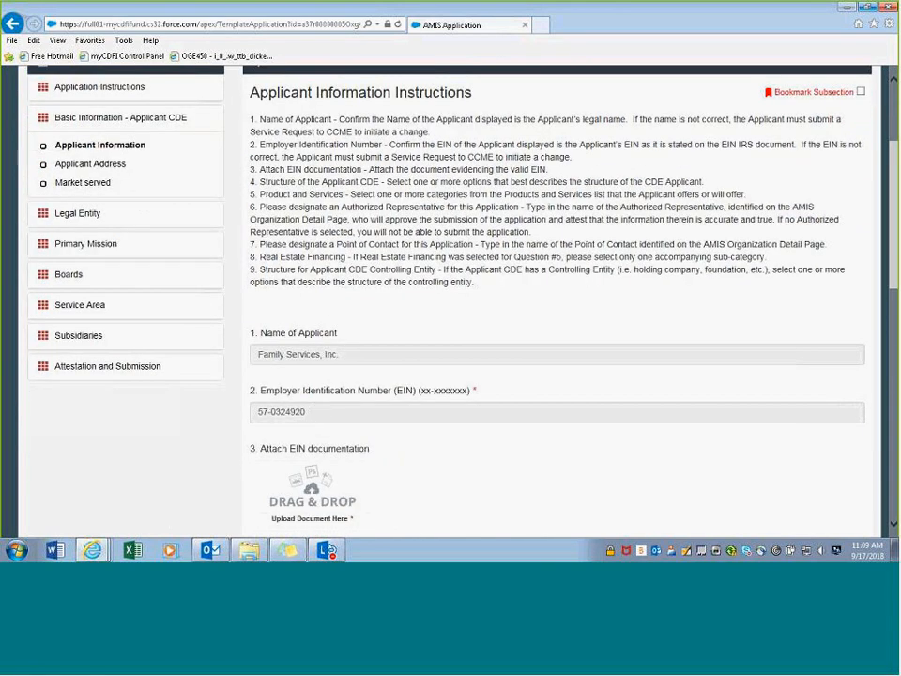
scroll(314, 330, down, 1)
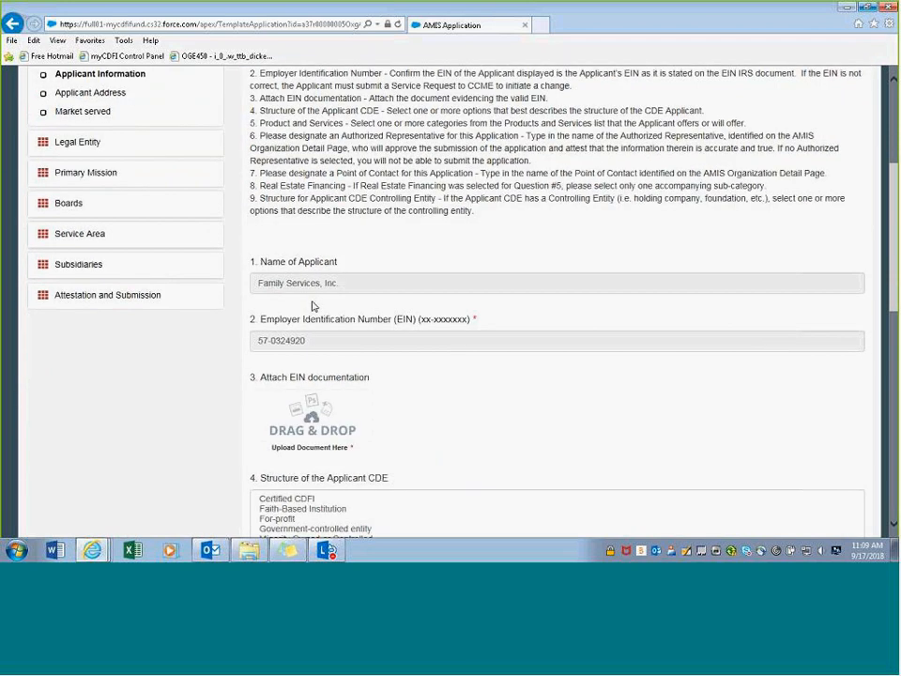
scroll(315, 282, down, 1)
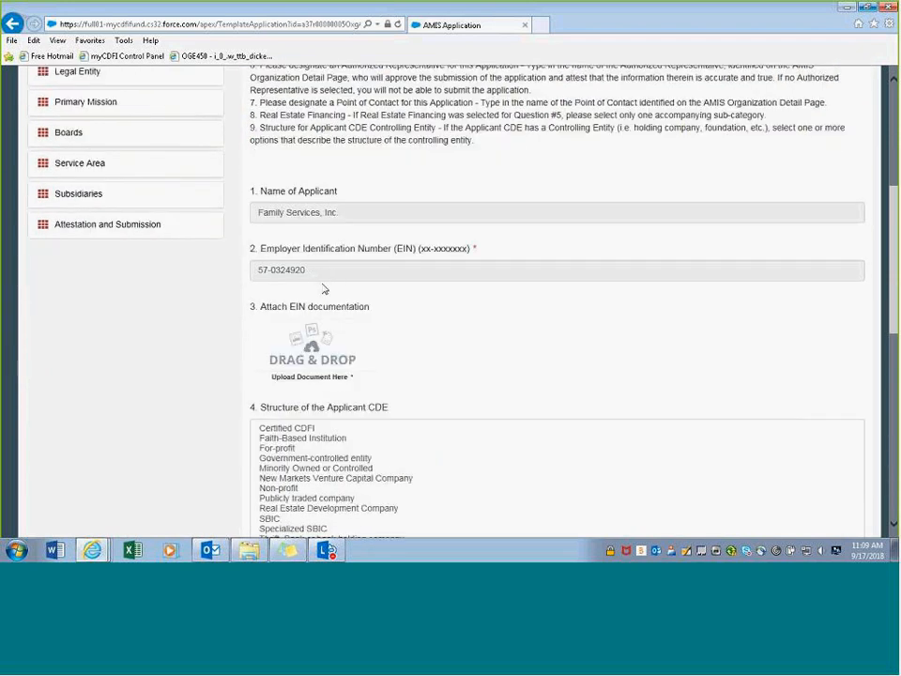
scroll(315, 282, down, 1)
scroll(316, 282, down, 1)
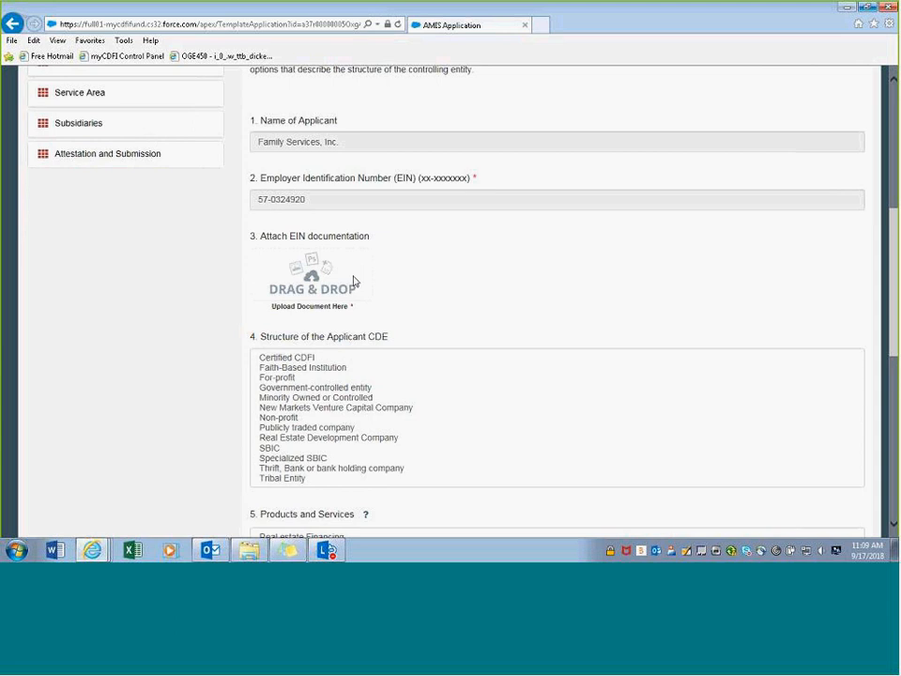
scroll(346, 256, up, 2)
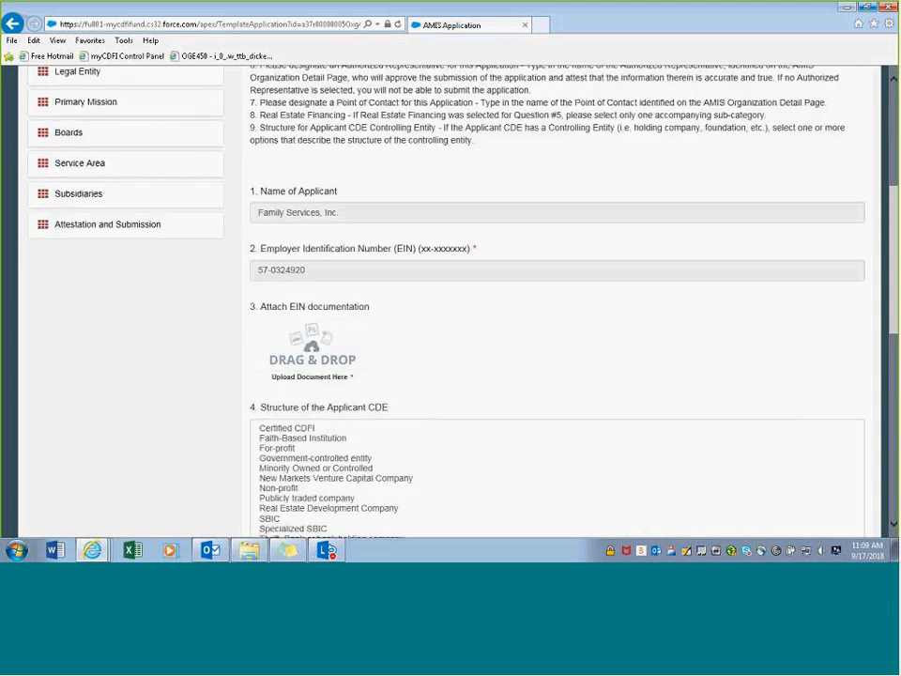
scroll(346, 255, up, 6)
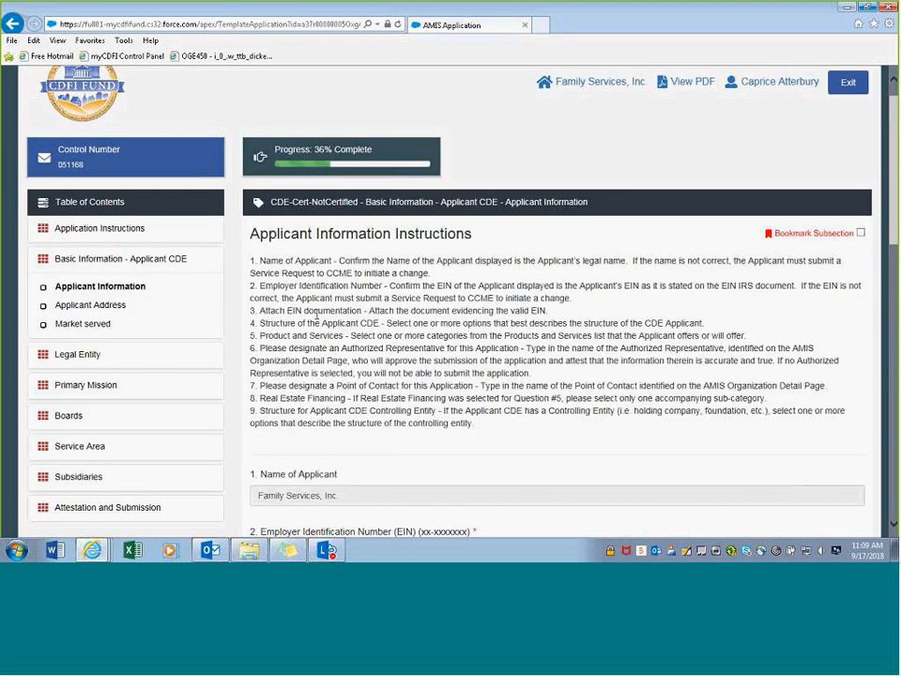
scroll(316, 317, down, 2)
scroll(317, 340, down, 2)
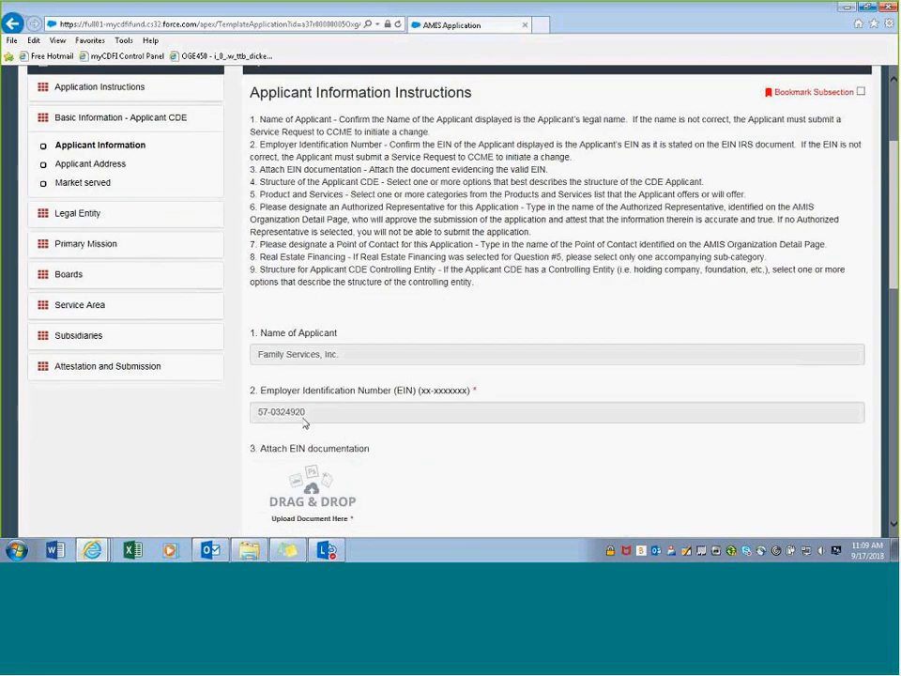
scroll(328, 394, down, 2)
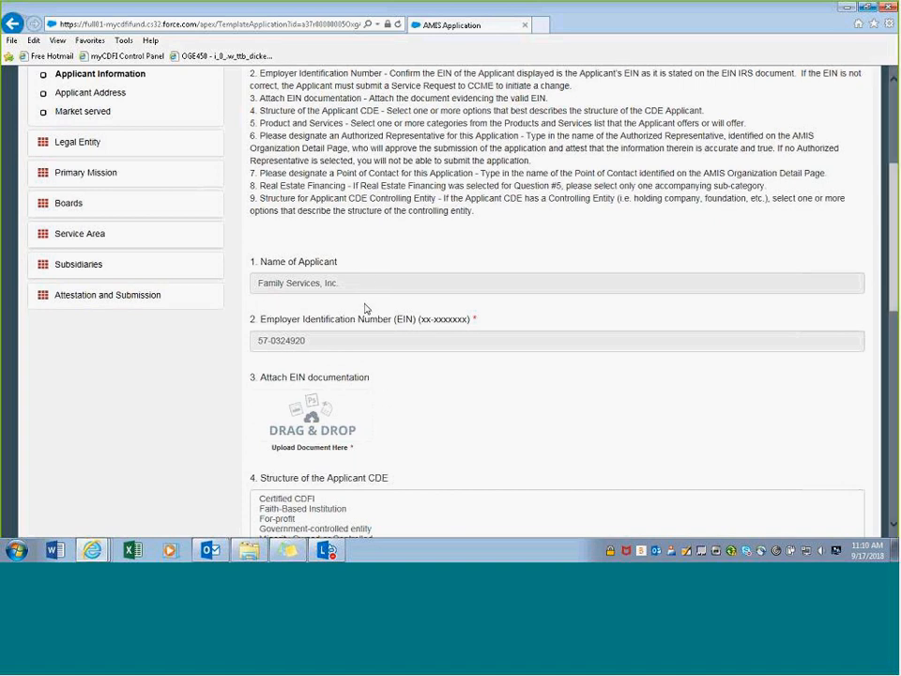
- Drag Legal Document Sample.docx from File Explorer into the EIN documentation upload area
click(246, 522)
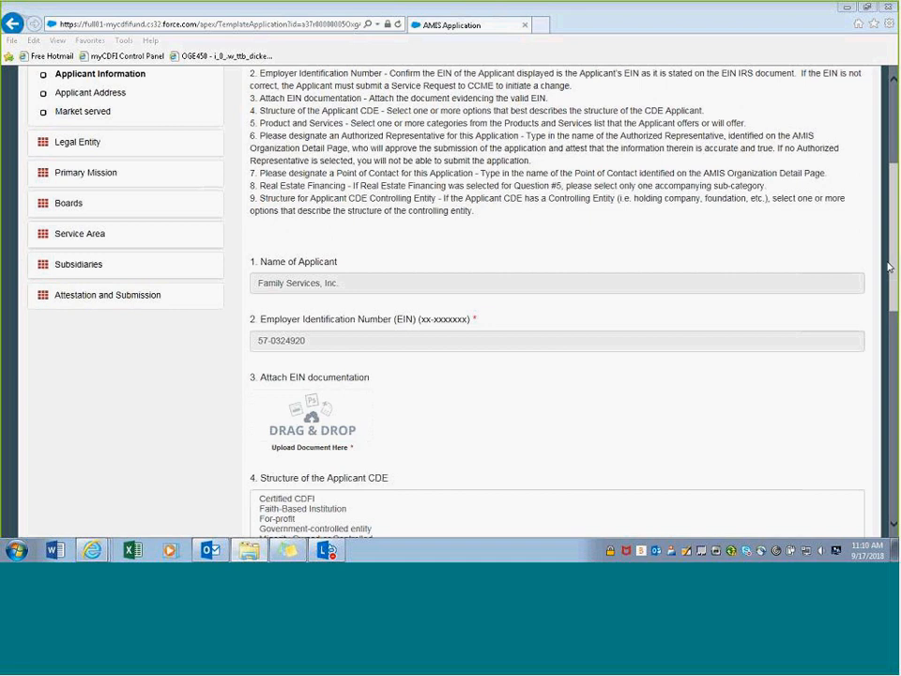
drag(899, 272, 316, 435)
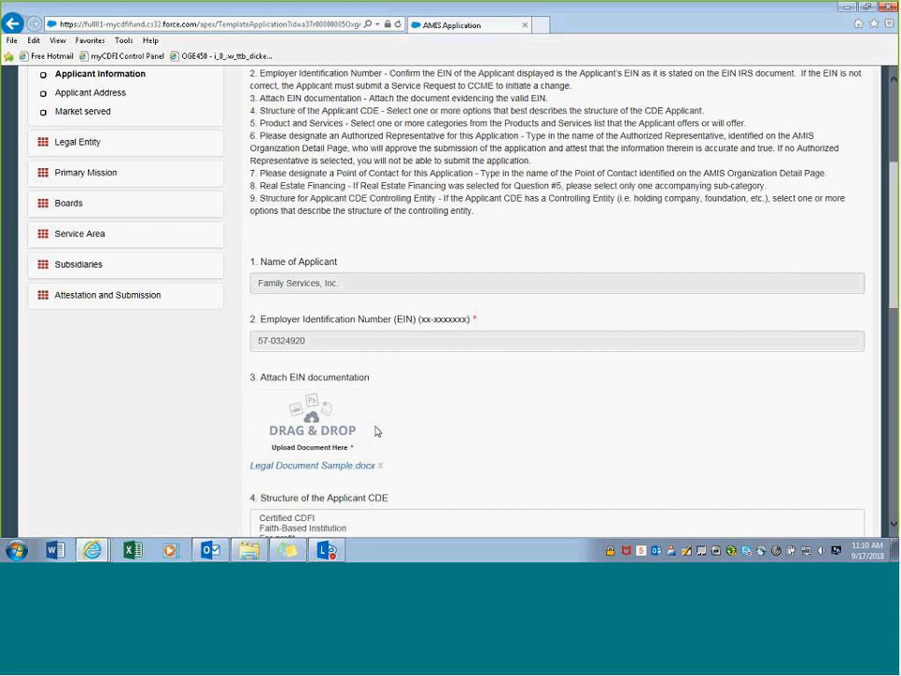
scroll(451, 410, down, 3)
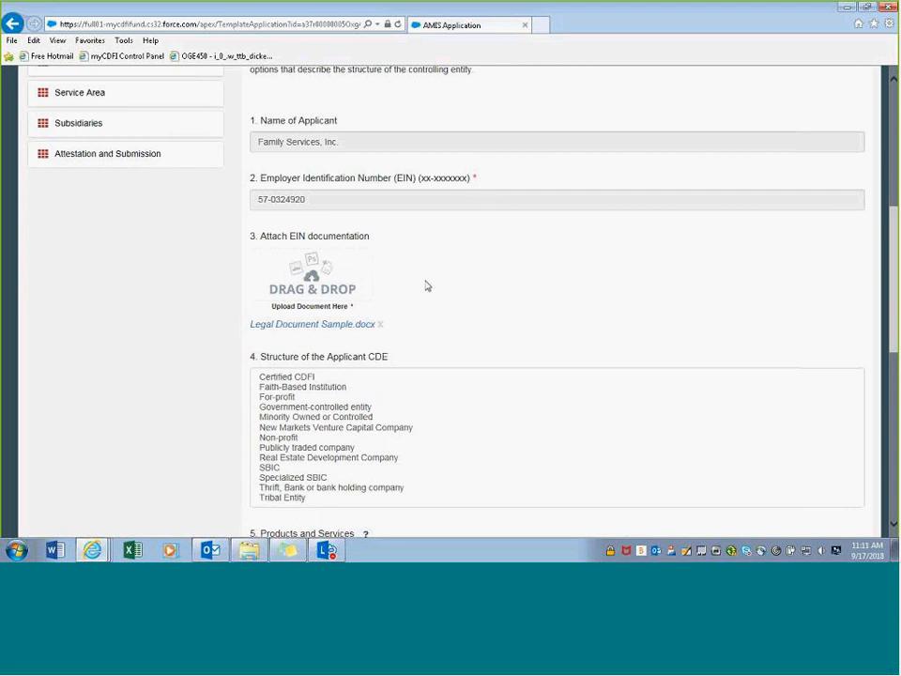
- Choose For-profit as the CDE structure and Microenterprise Financing as the product offered
scroll(358, 345, down, 1)
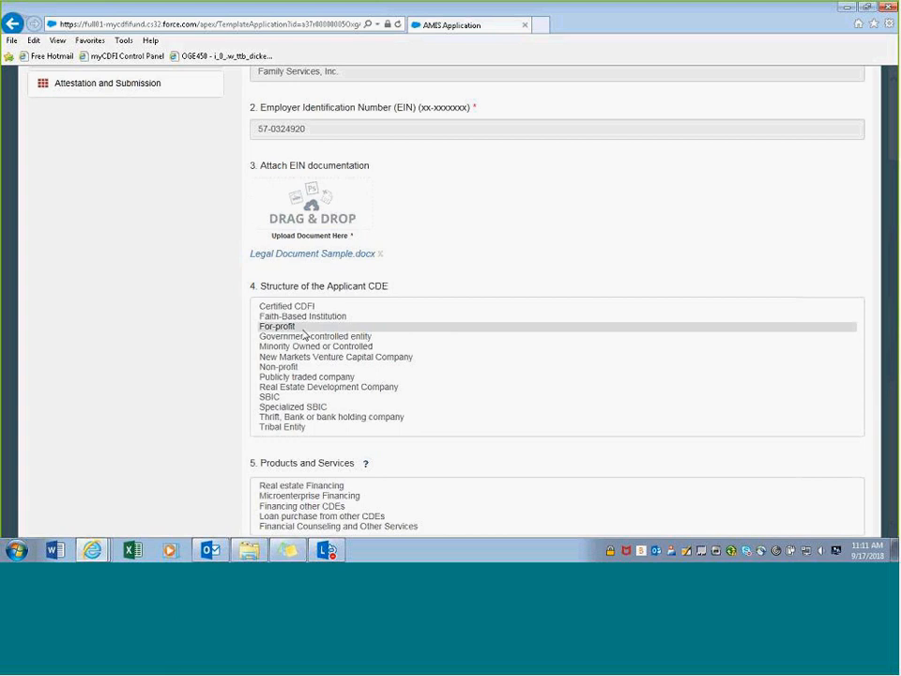
click(303, 327)
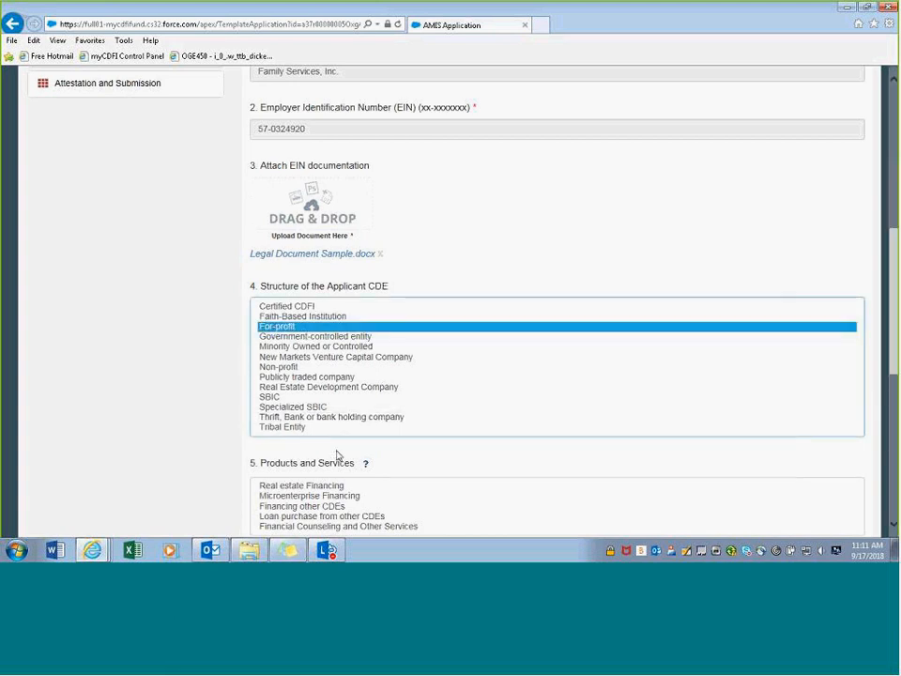
scroll(337, 455, down, 1)
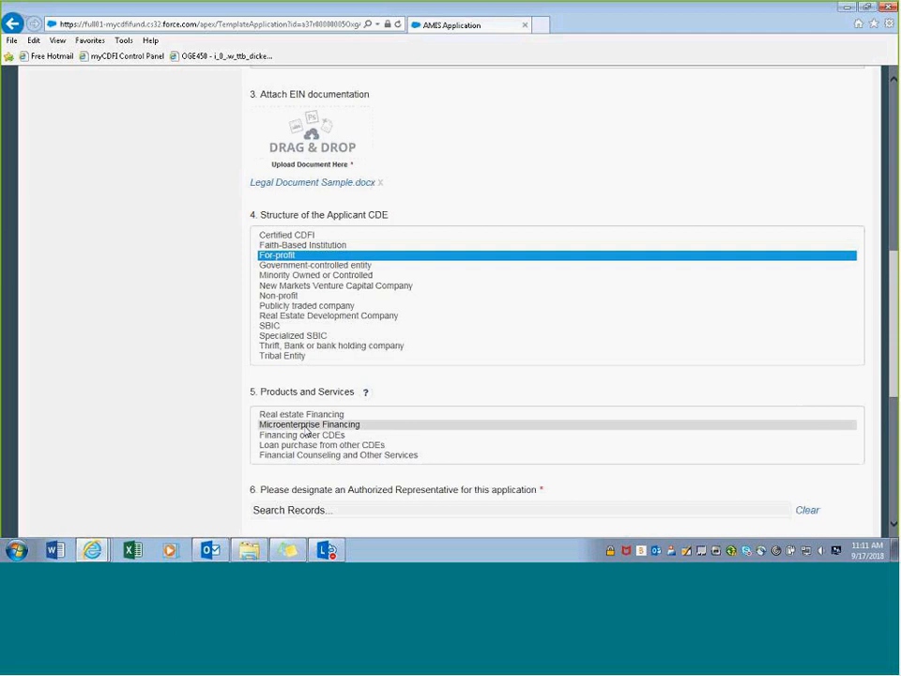
click(307, 427)
scroll(307, 427, down, 4)
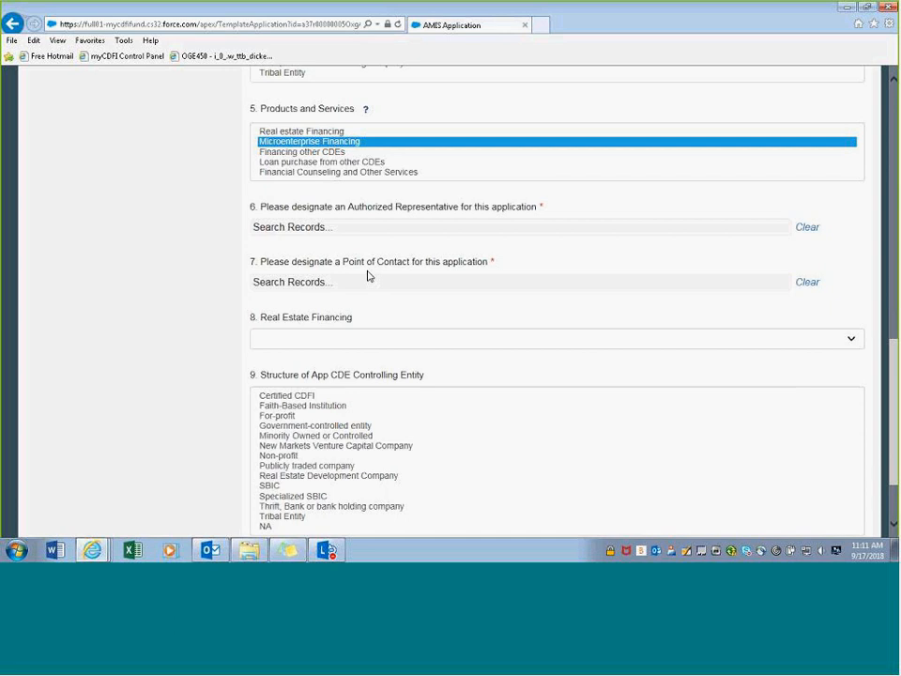
scroll(367, 275, up, 3)
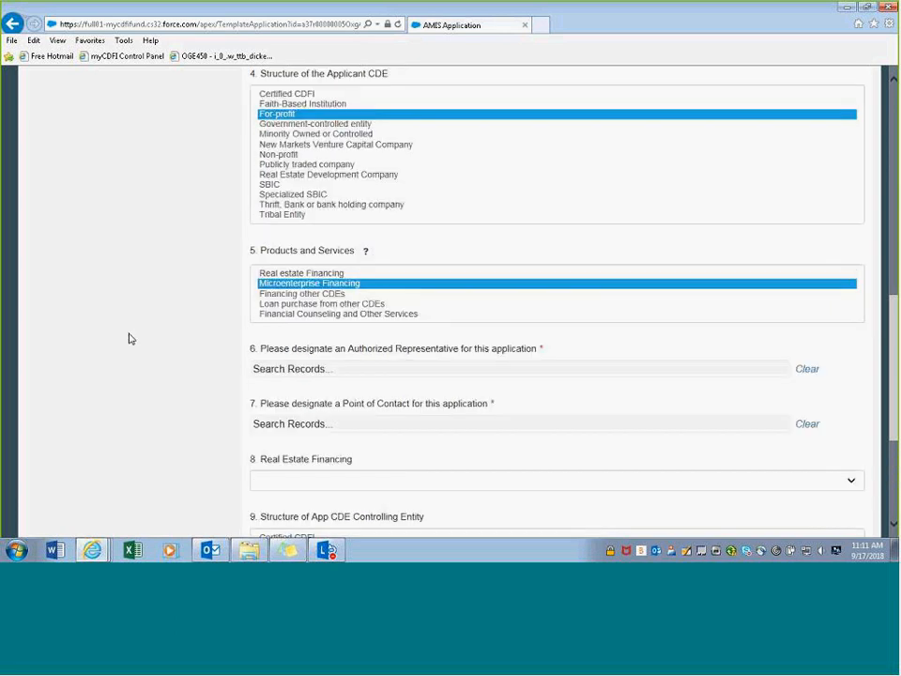
scroll(227, 343, up, 15)
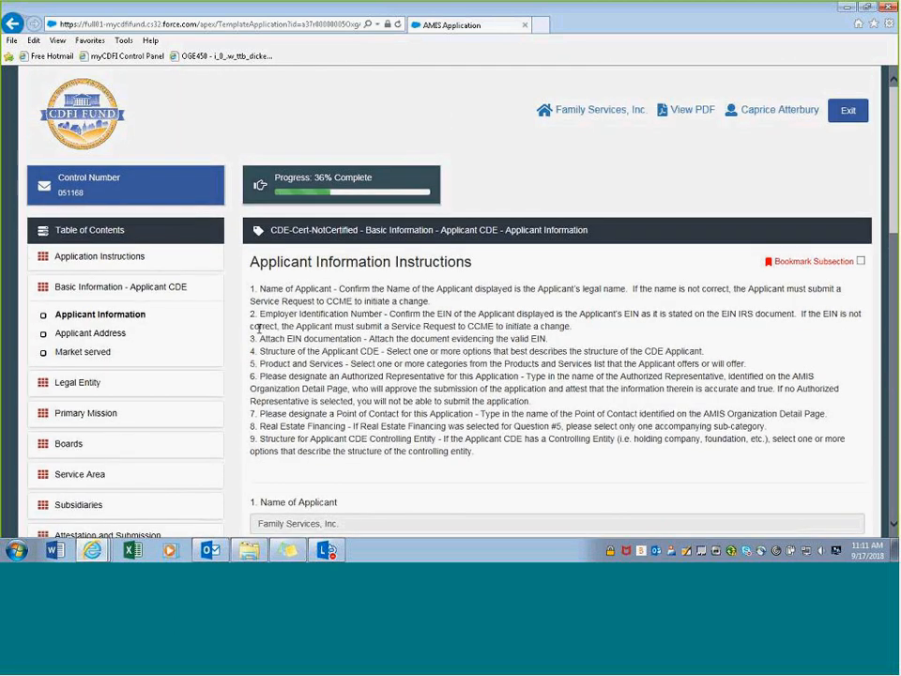
- Open the Family Services, Inc. organization record, jump to its Contacts list, then return to the top
click(593, 110)
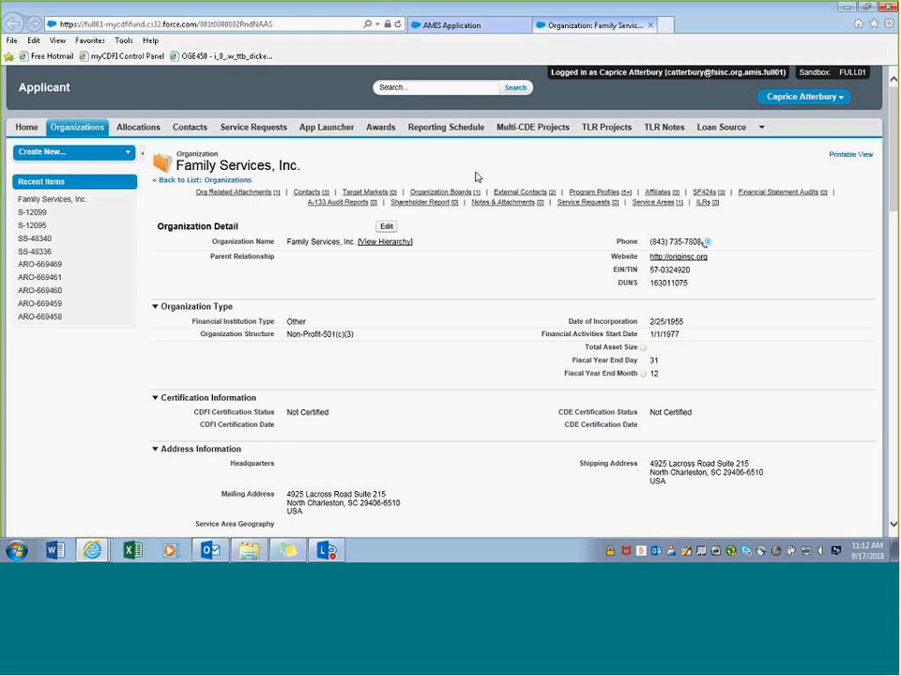
mouse_move(514, 195)
click(306, 194)
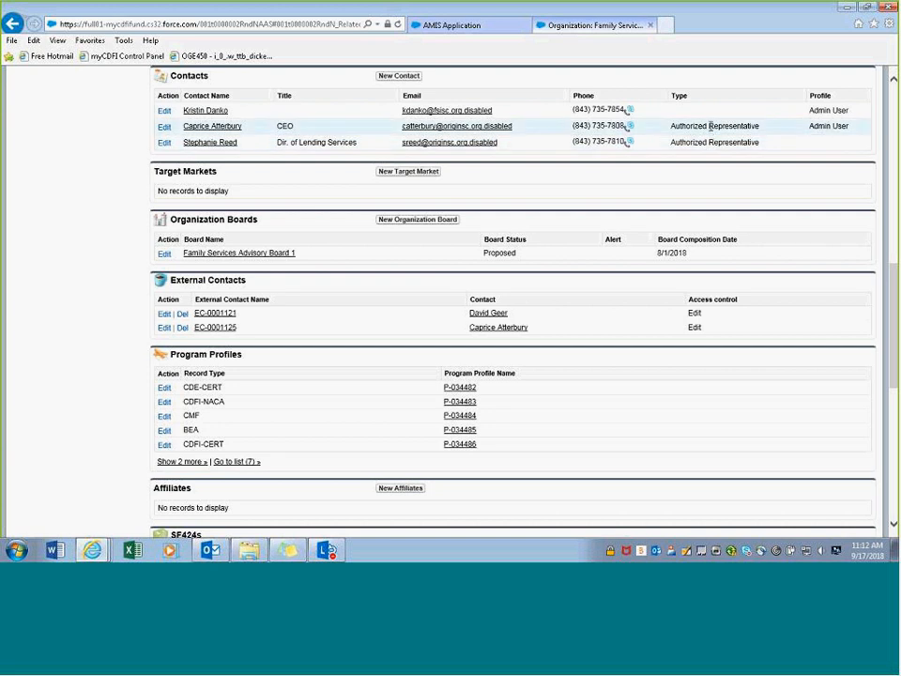
scroll(709, 126, up, 2)
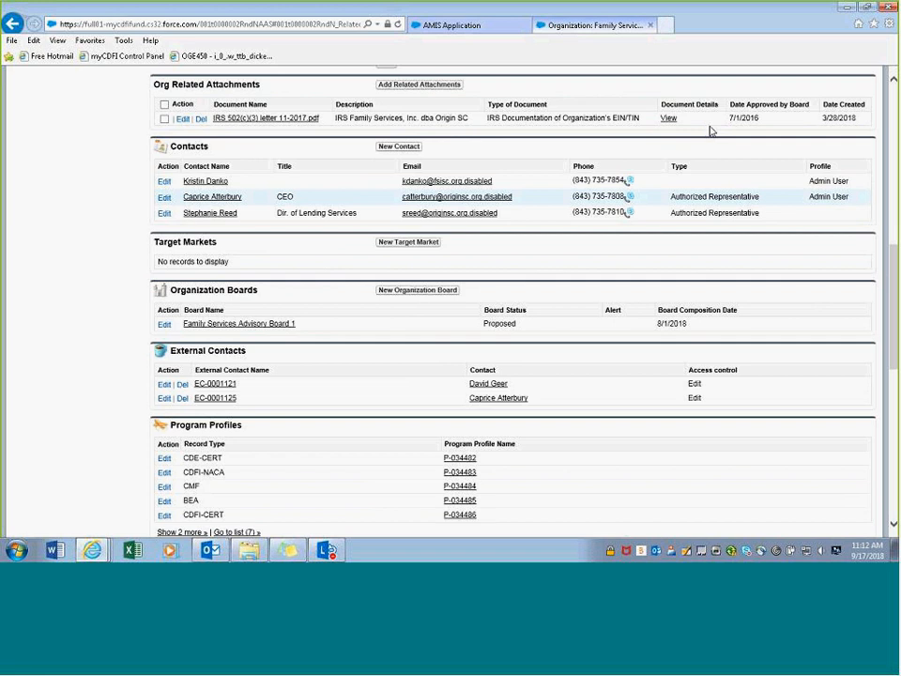
scroll(711, 130, up, 2)
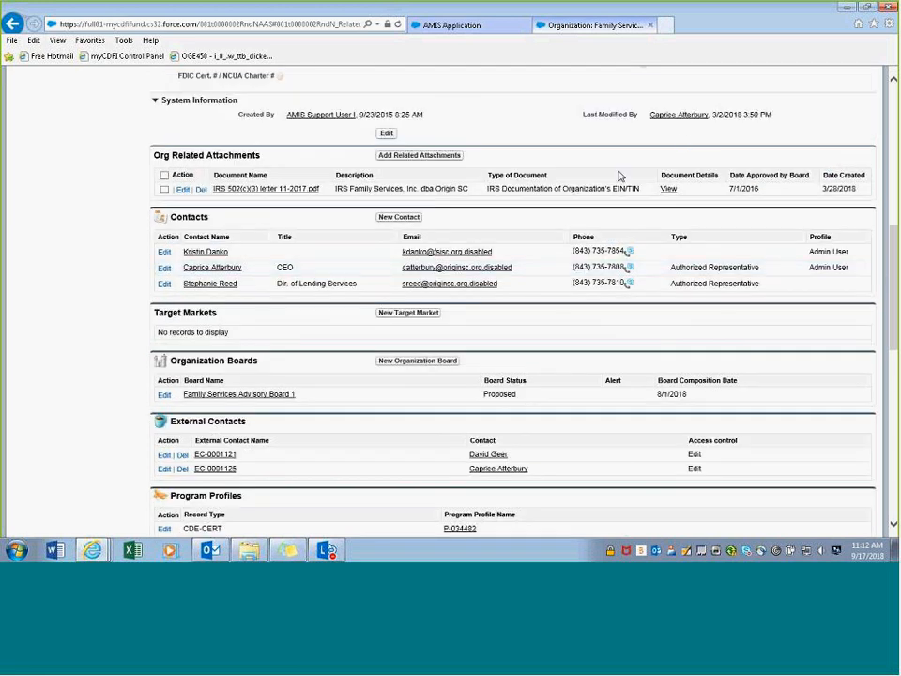
scroll(619, 179, up, 12)
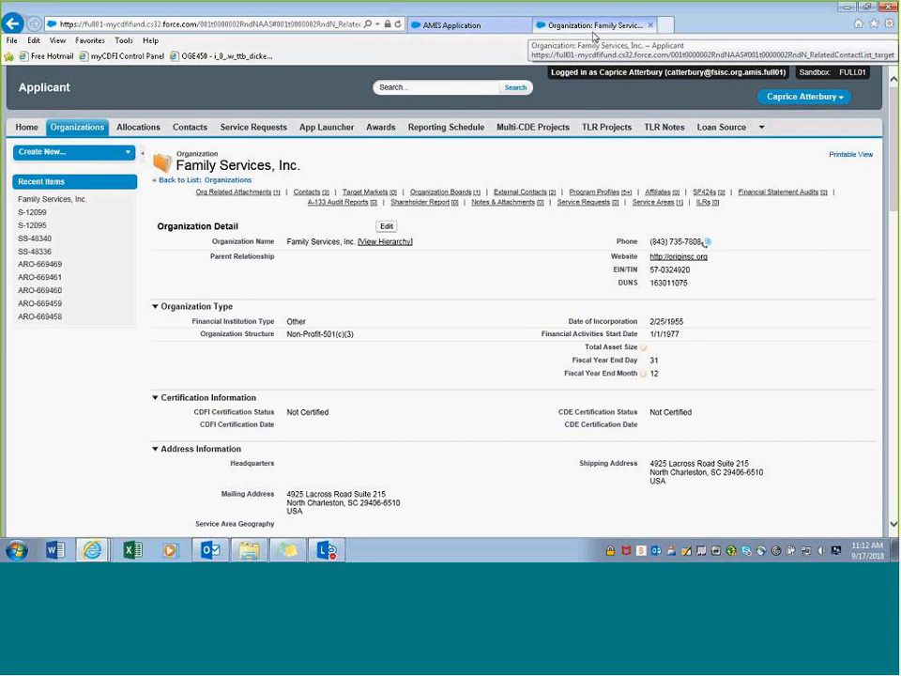
- Back in the application, look up the contact and set them as Authorized Representative and Point of Contact
click(463, 36)
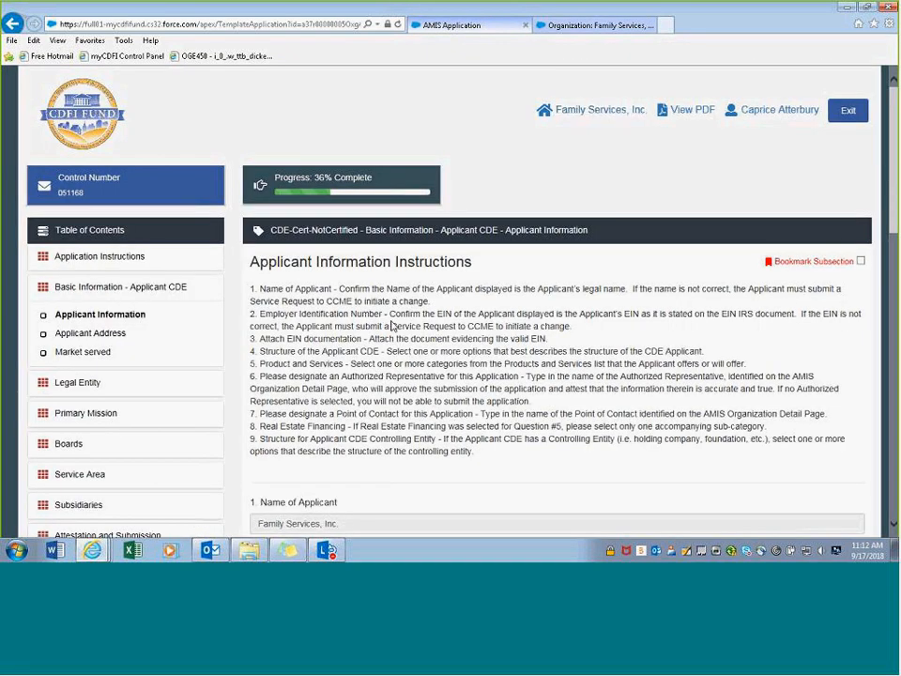
scroll(392, 326, down, 6)
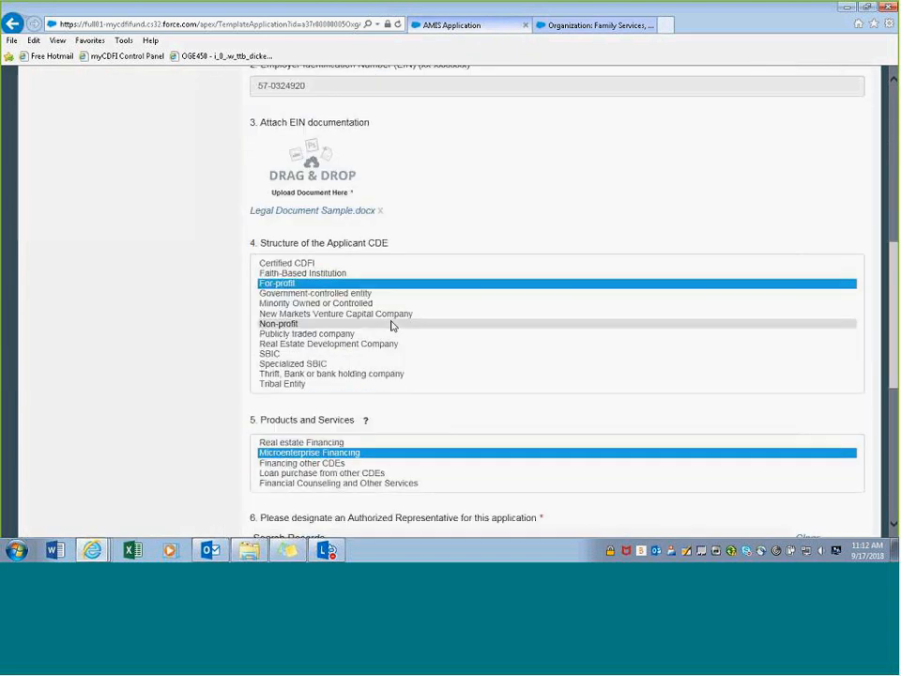
scroll(370, 411, down, 4)
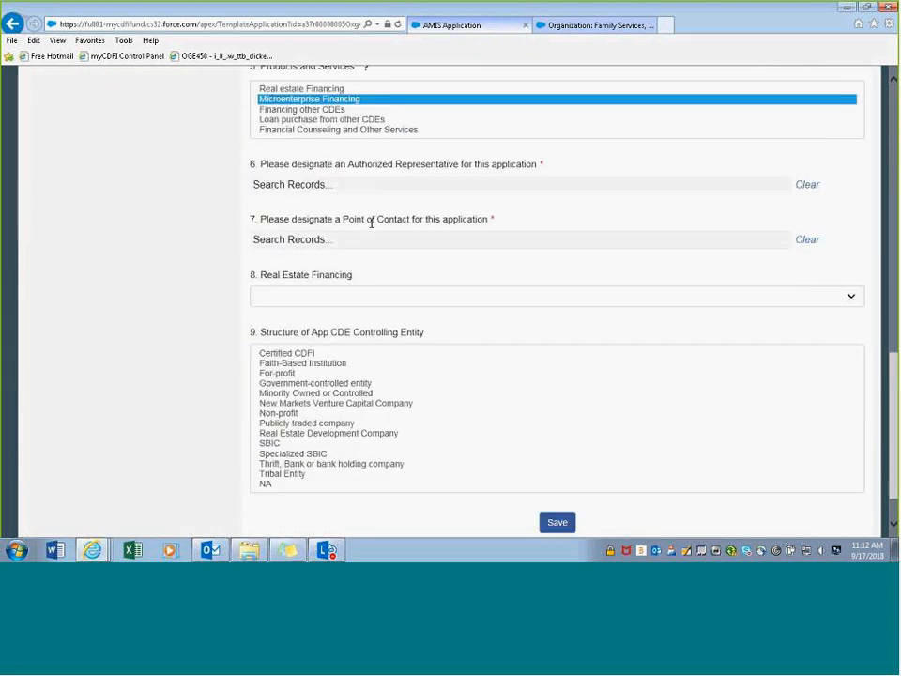
click(309, 184)
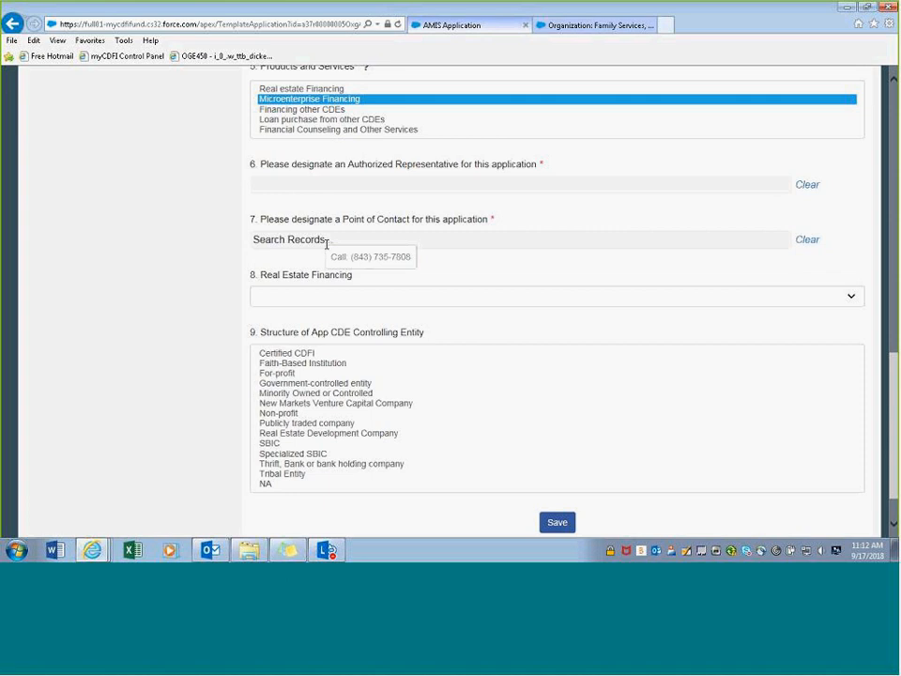
text(cap)
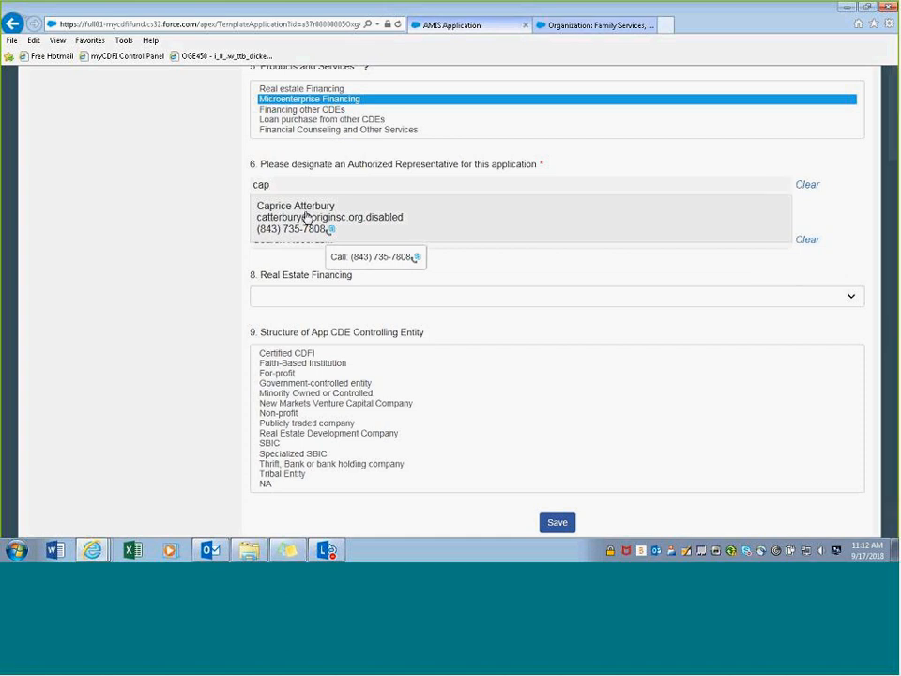
click(306, 216)
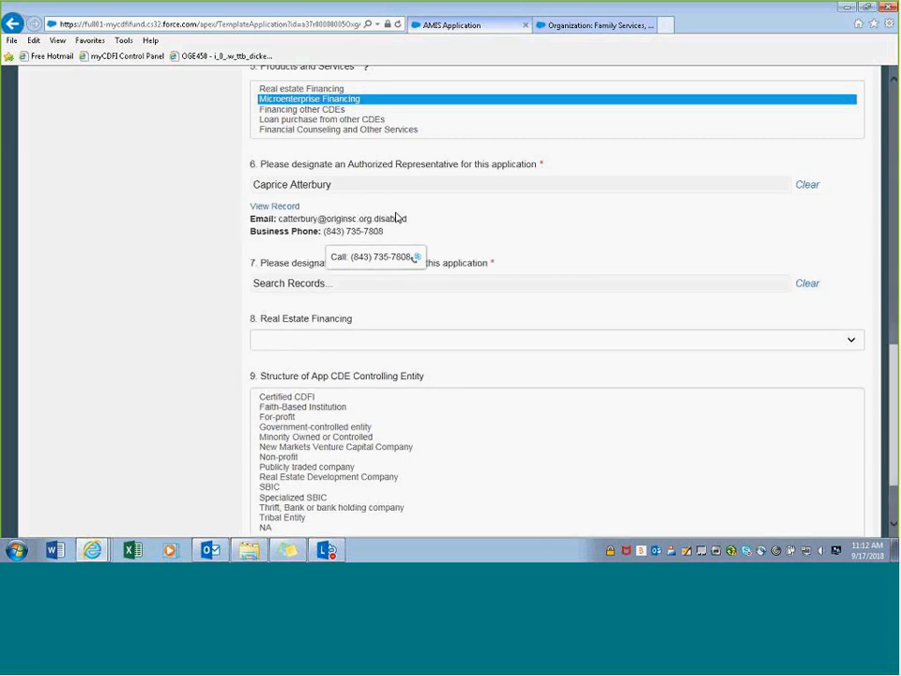
click(287, 282)
text(cap)
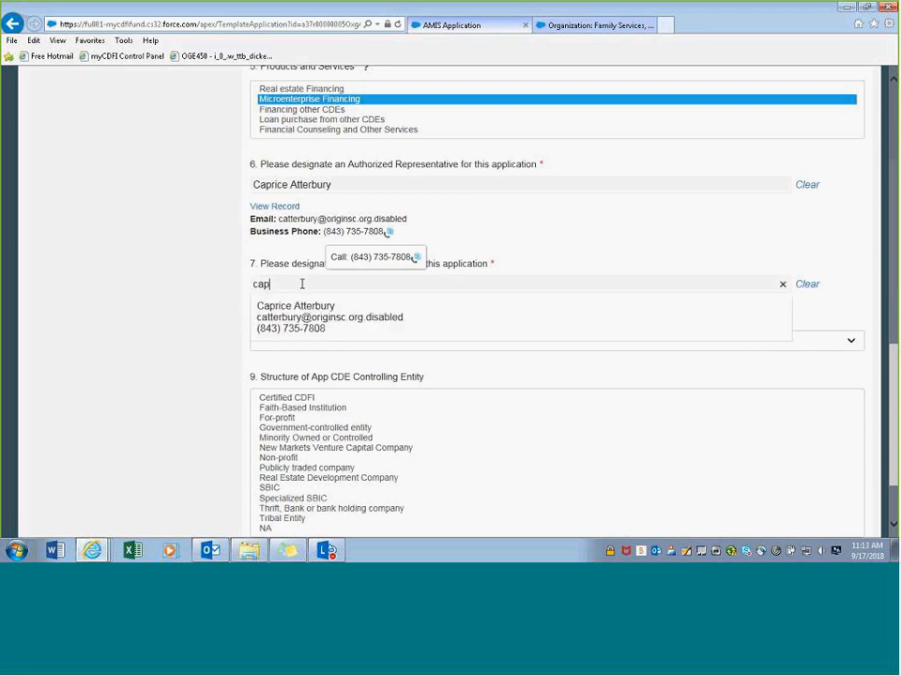
click(280, 330)
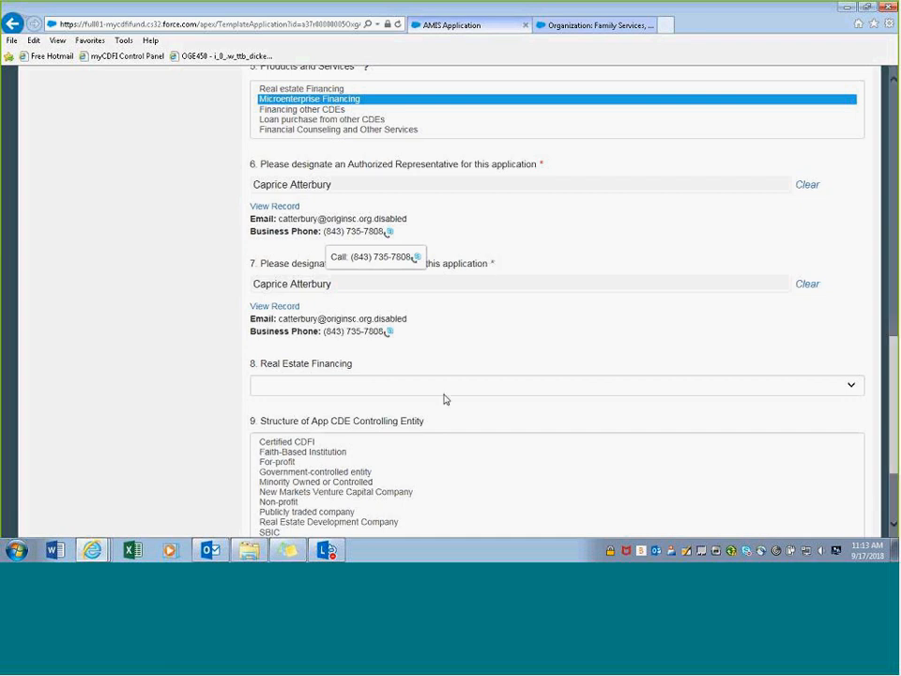
- Leave Real Estate Financing blank, choose Certified CDFI as controlling entity structure, and save Applicant Information
scroll(444, 399, down, 1)
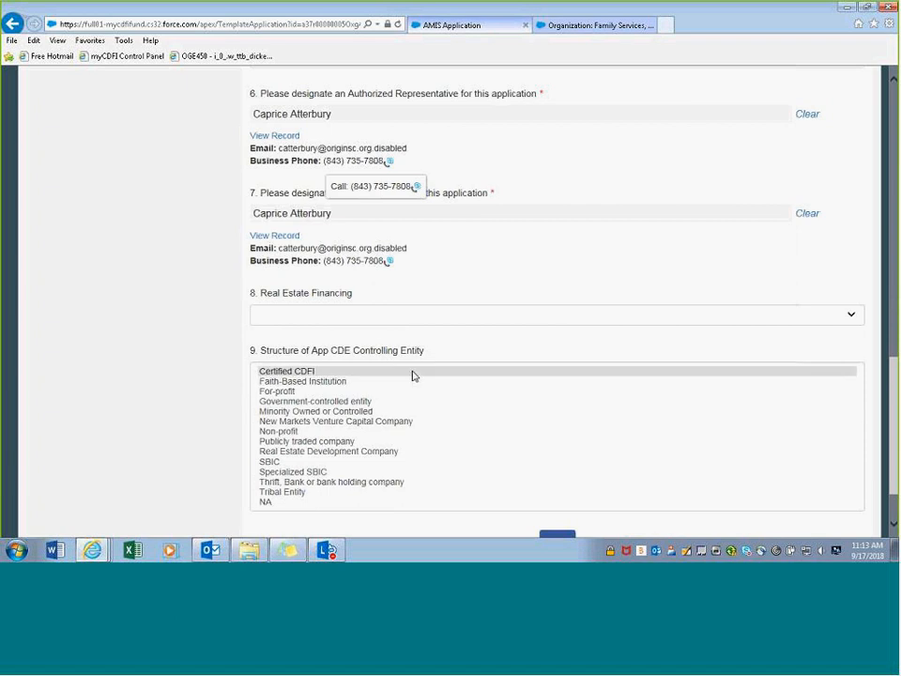
click(299, 317)
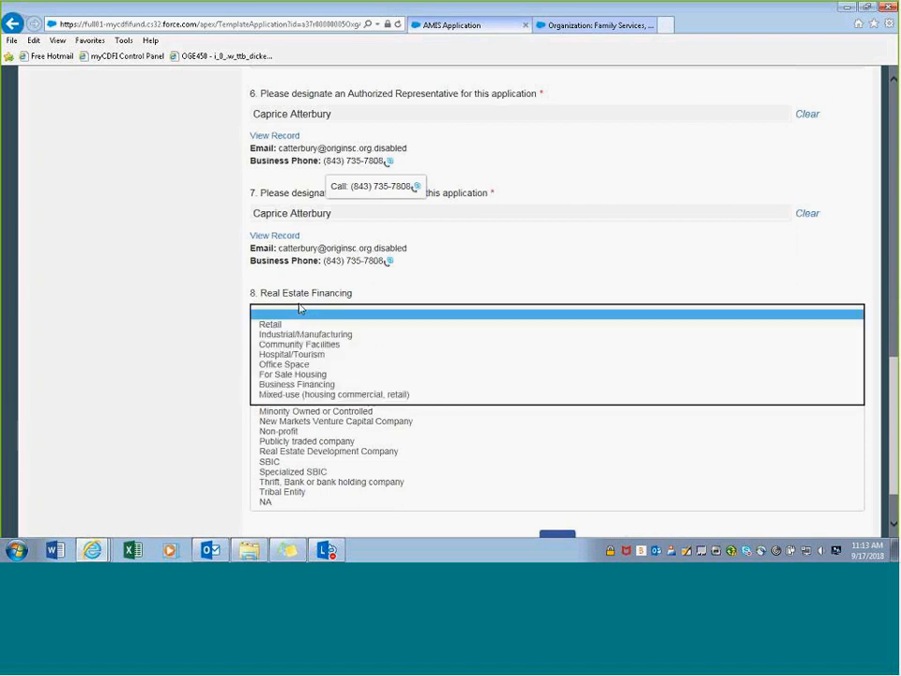
click(418, 294)
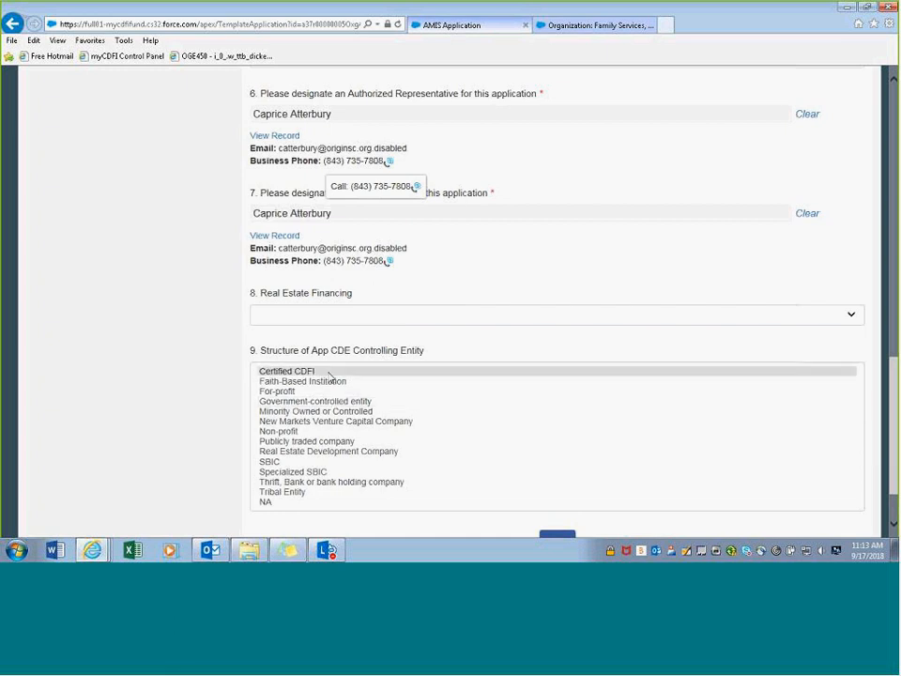
click(329, 373)
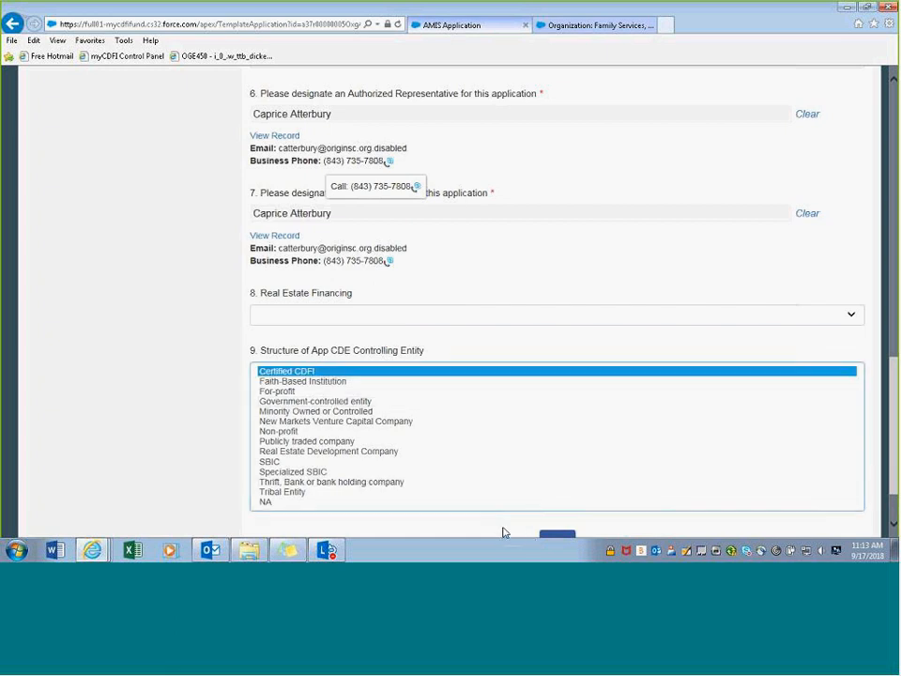
scroll(505, 531, down, 2)
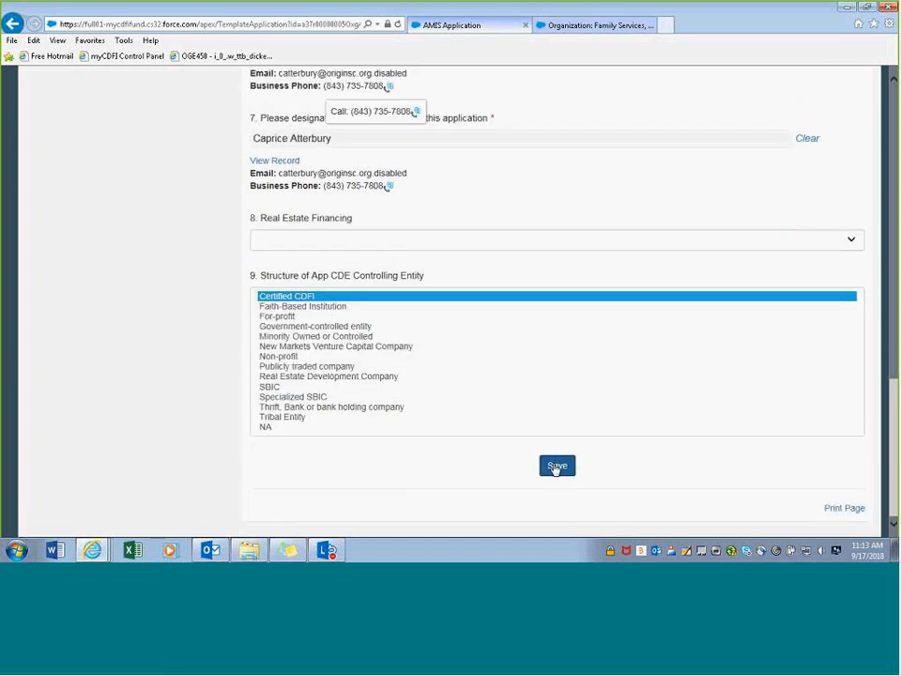
click(555, 467)
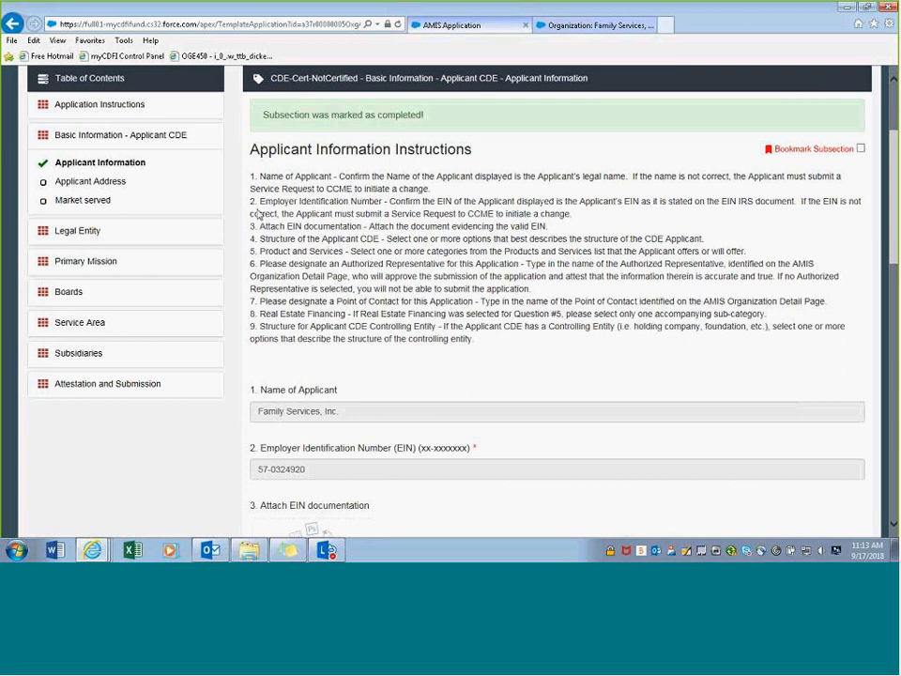
scroll(338, 246, down, 5)
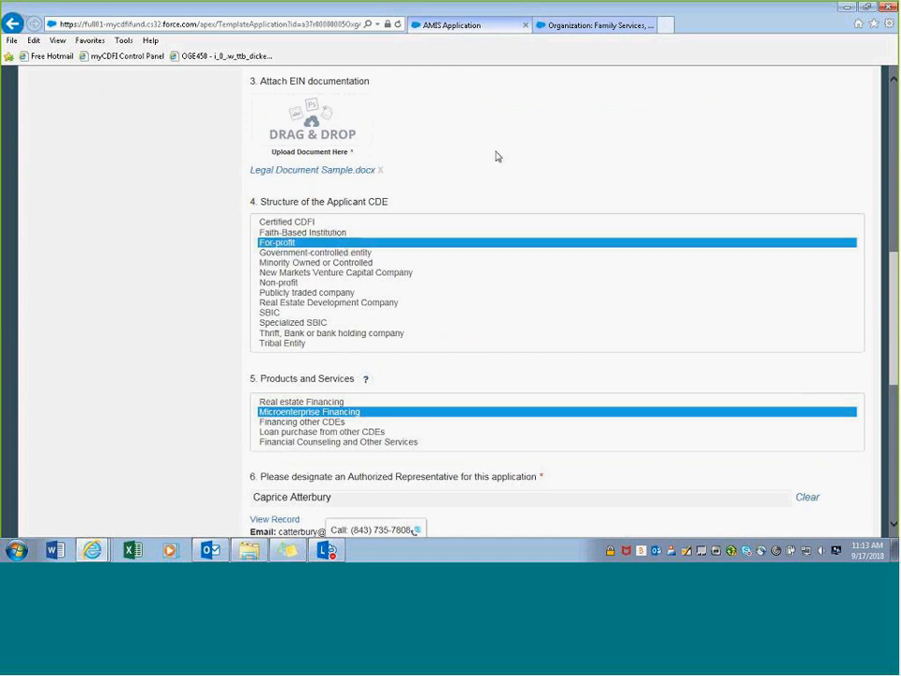
scroll(495, 158, up, 1)
scroll(495, 158, up, 6)
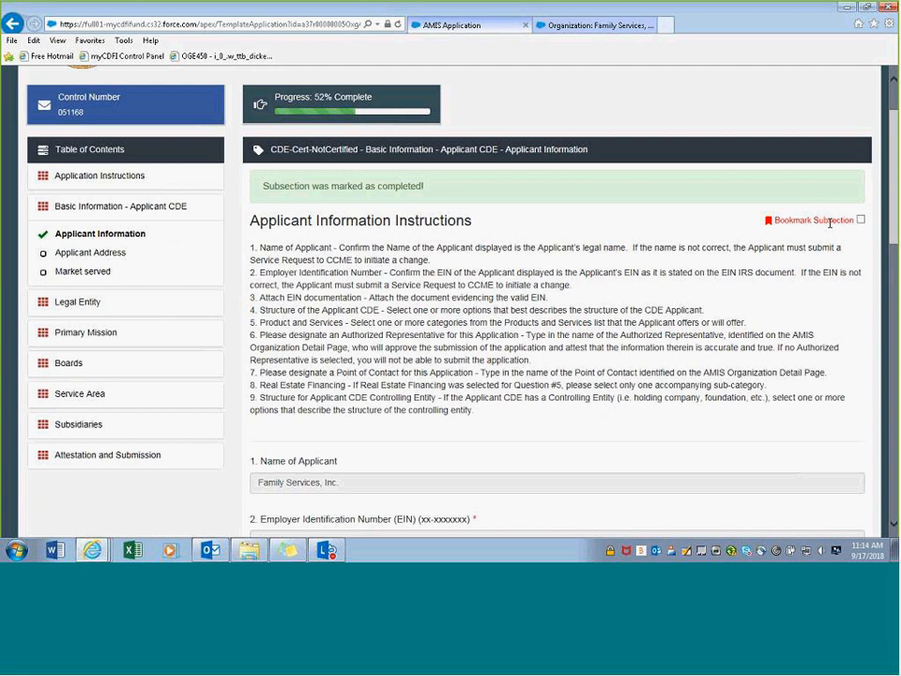
click(861, 220)
click(861, 220)
- Confirm the prefilled Applicant Address details and save the subsection as completed
click(103, 253)
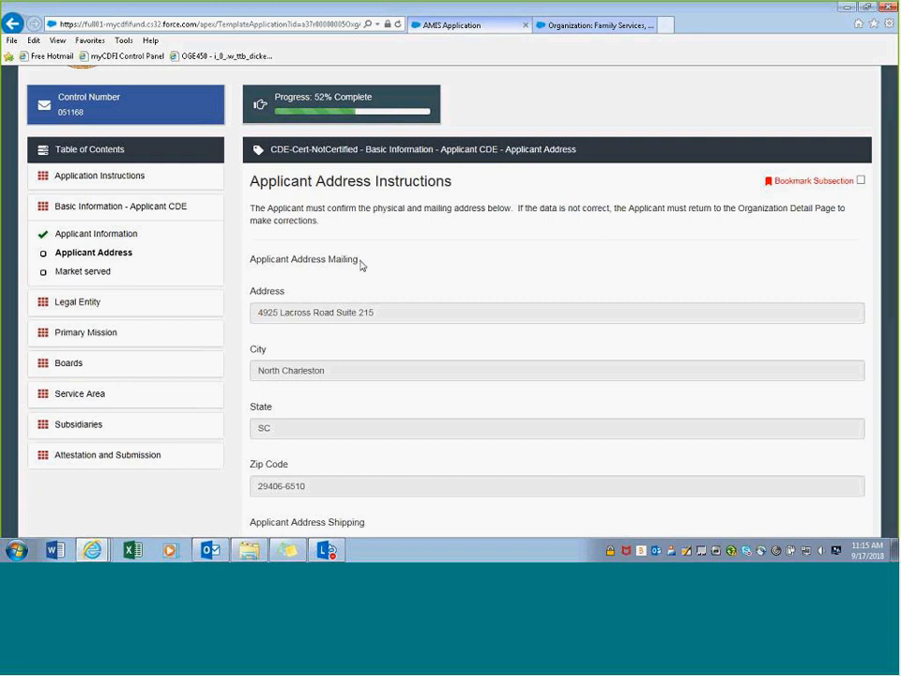
scroll(360, 265, down, 3)
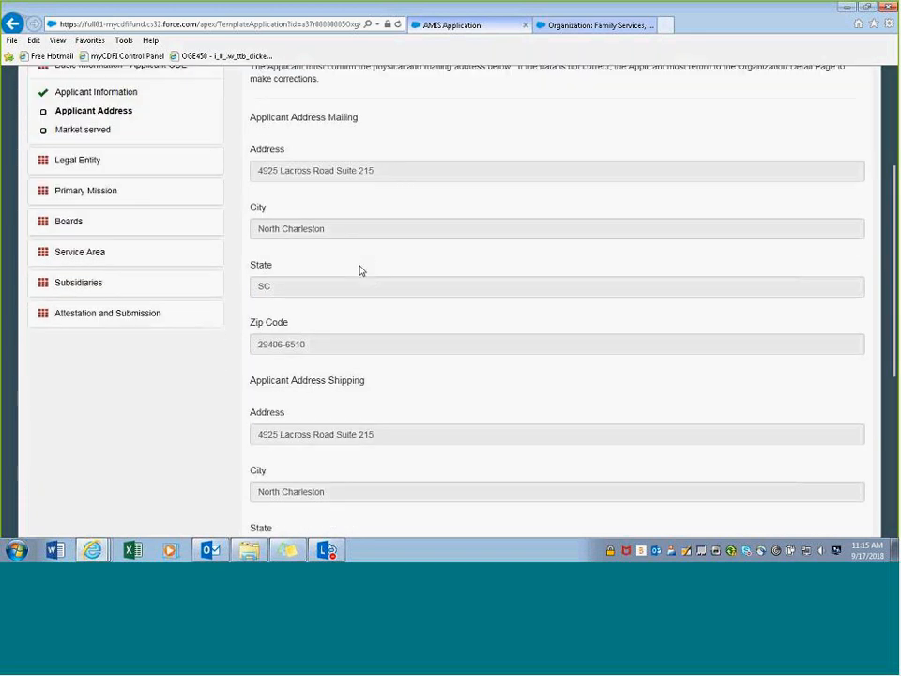
scroll(361, 271, down, 2)
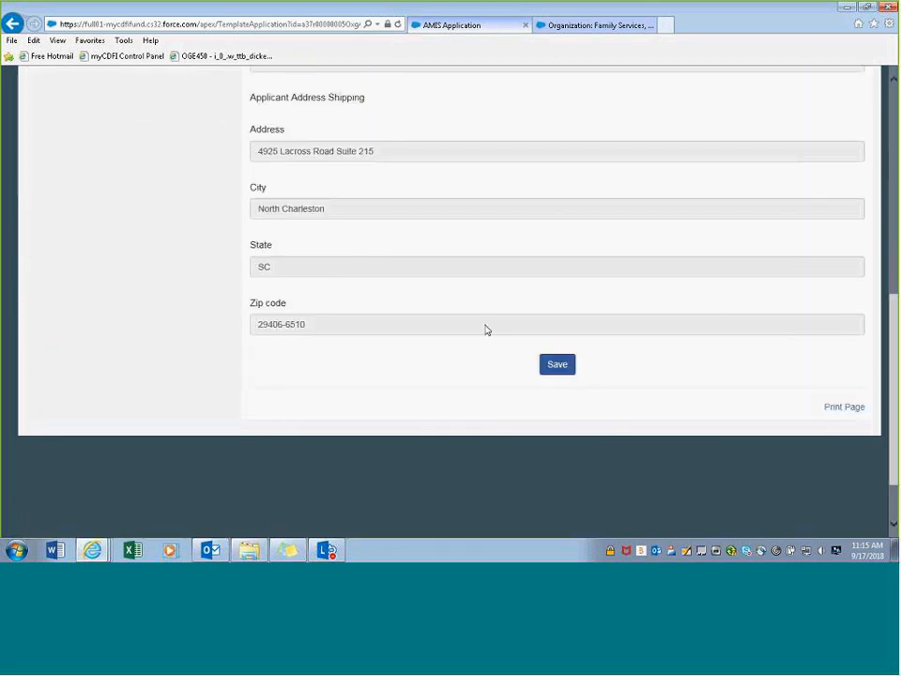
click(557, 365)
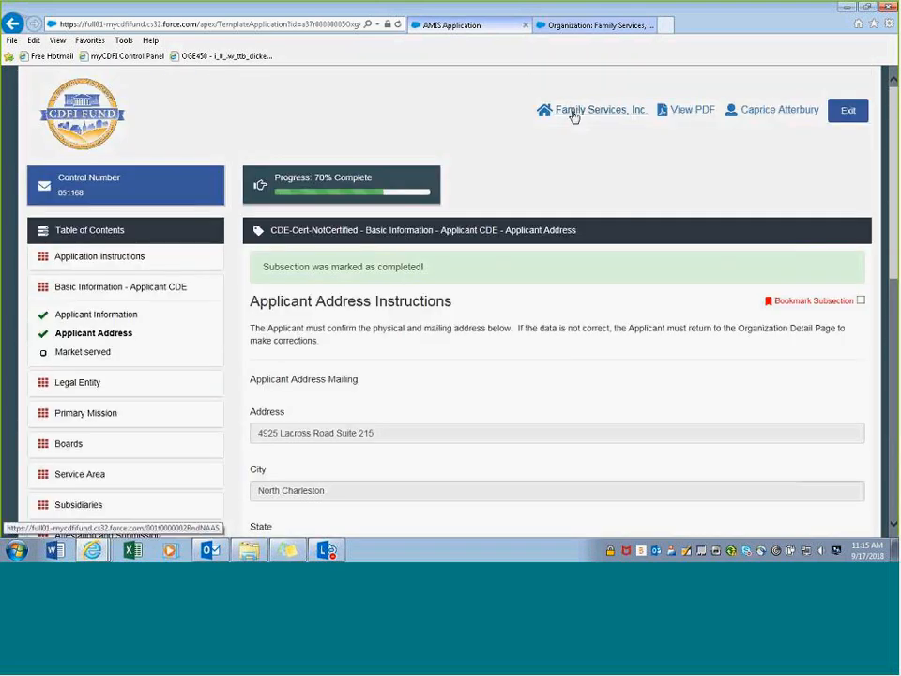
- Check the Family Services organization record, then return to the AMIS application
click(573, 31)
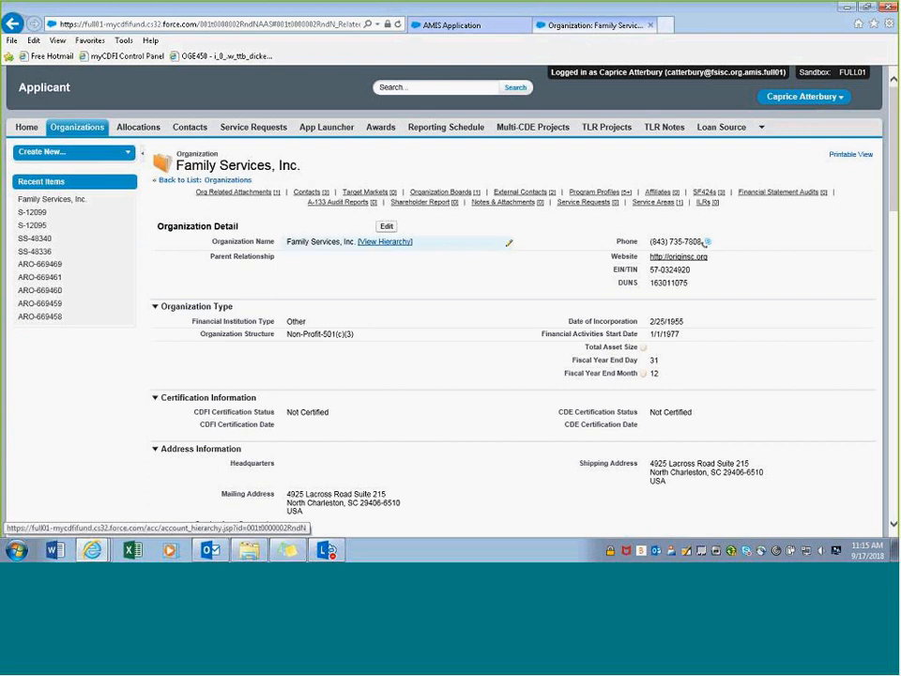
click(455, 28)
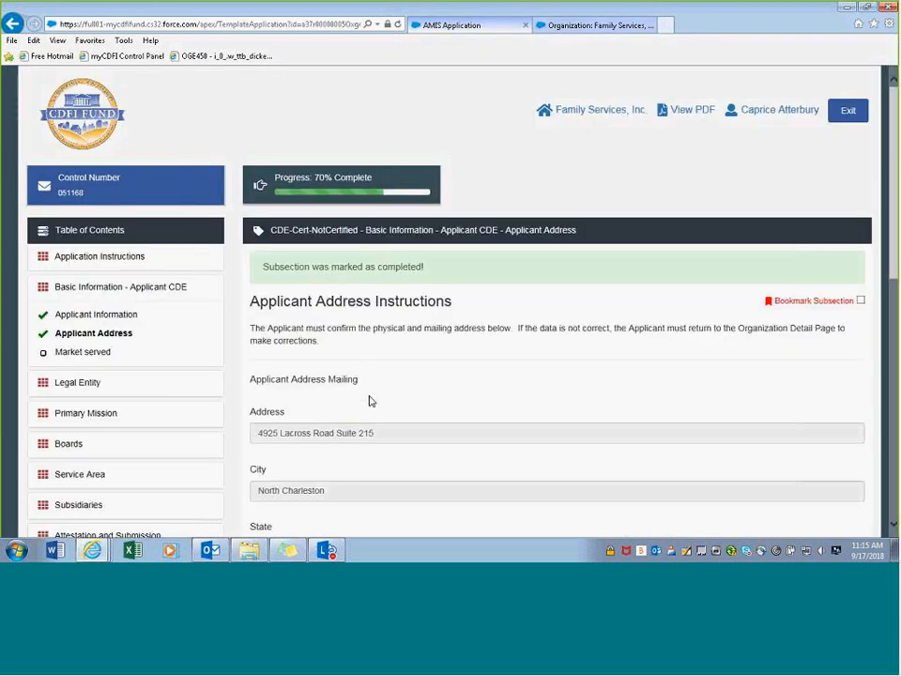
scroll(368, 400, down, 3)
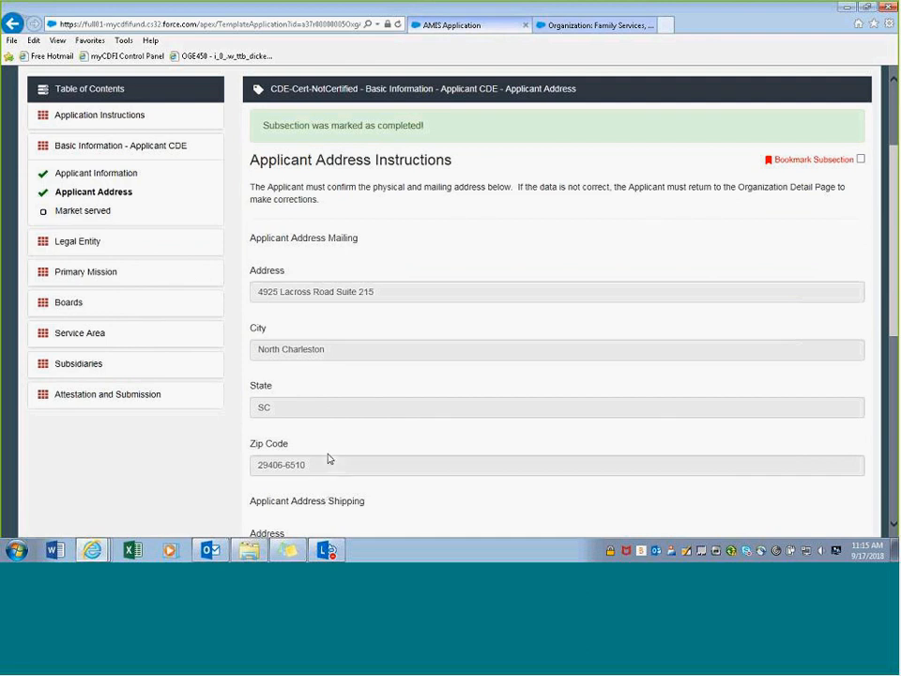
scroll(328, 460, down, 5)
scroll(432, 444, up, 6)
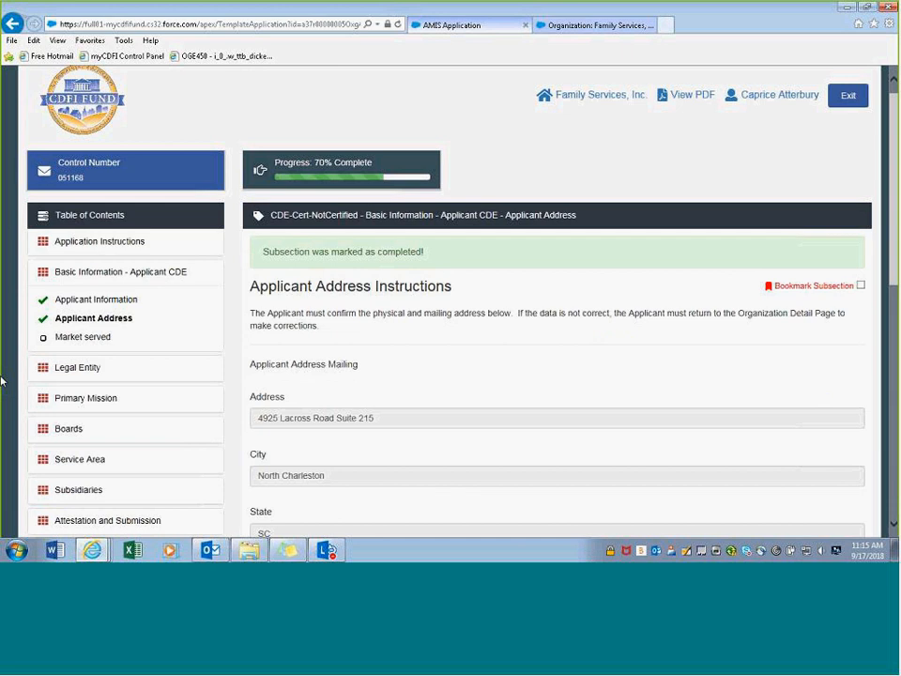
- In Market served, enter 50% major urban, 50% minor urban and 10% rural, then save
click(84, 337)
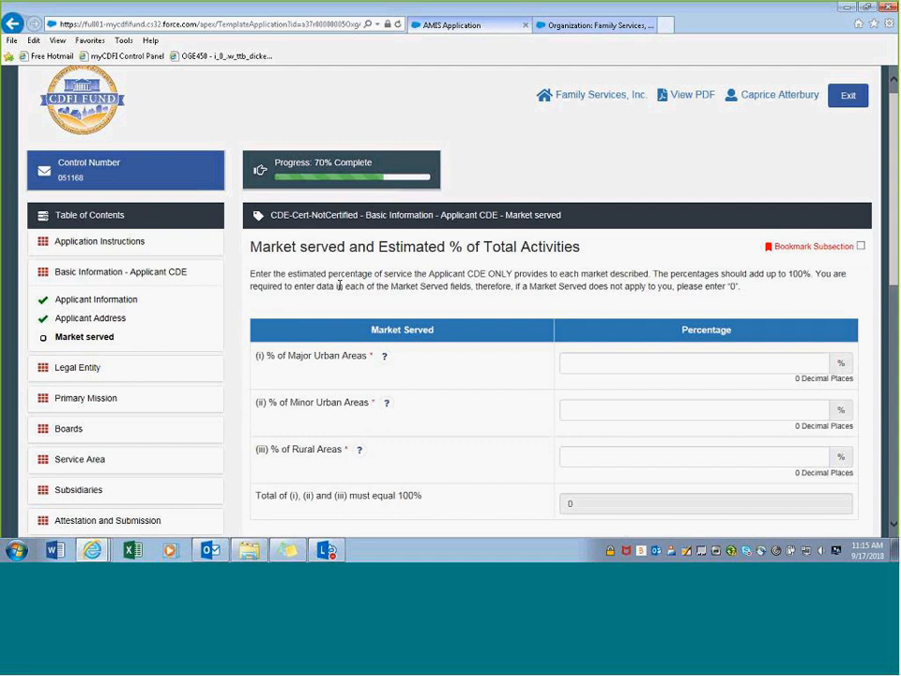
scroll(340, 284, down, 1)
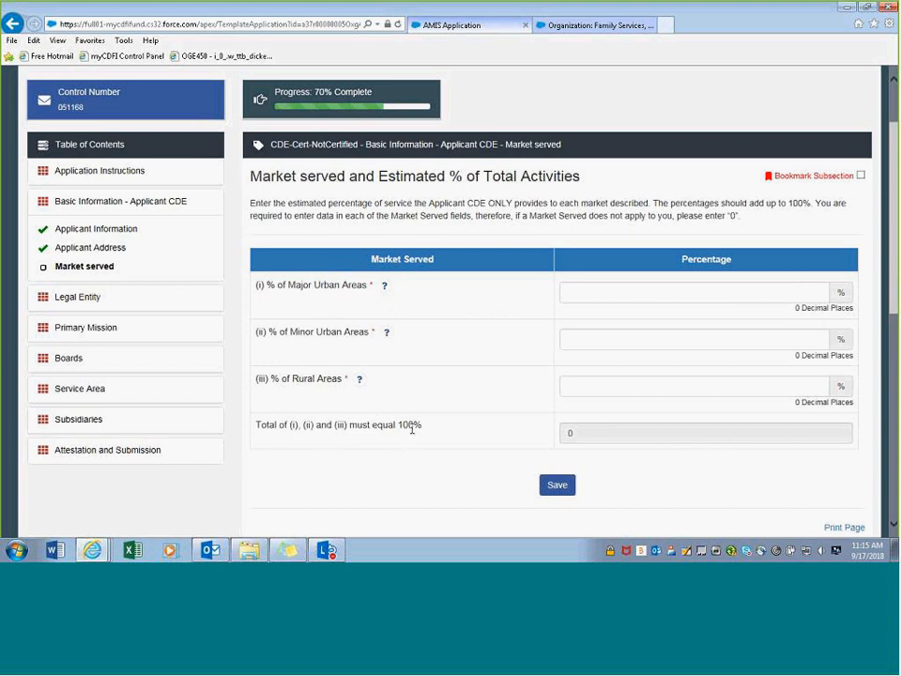
click(654, 293)
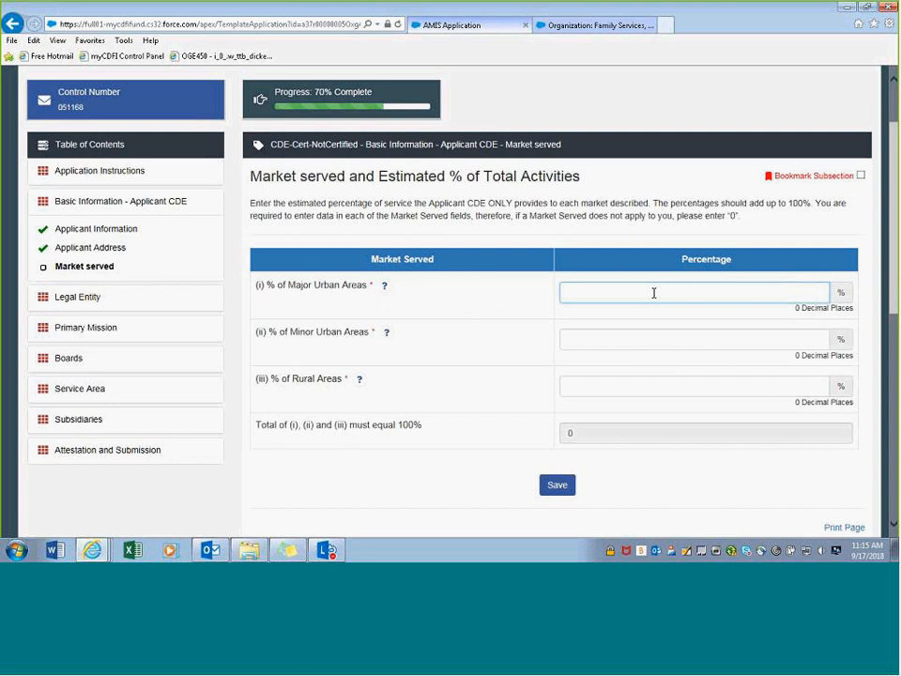
text(50)
click(647, 347)
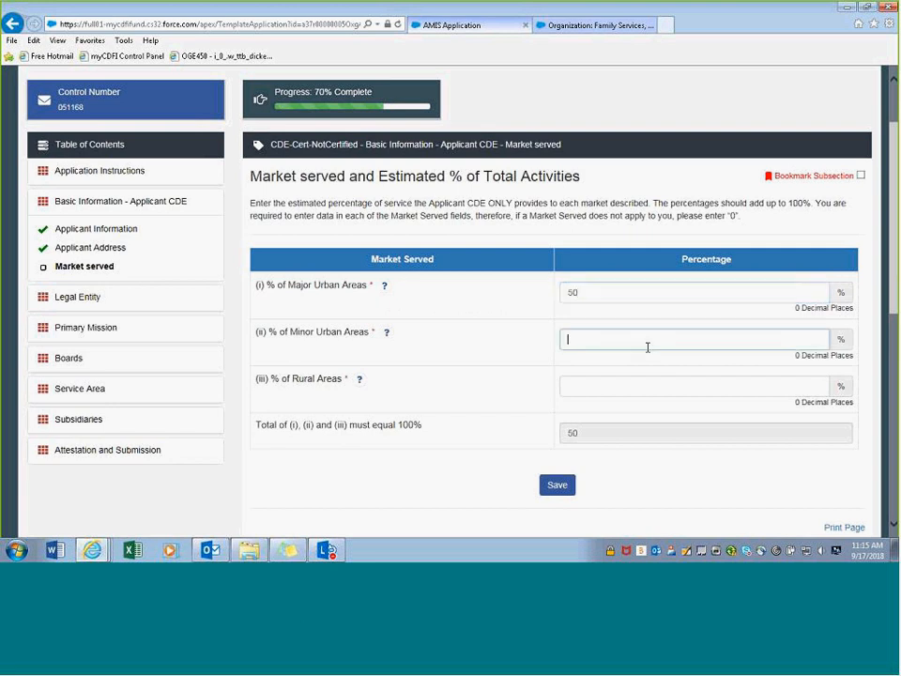
text(50)
click(637, 386)
text(0)
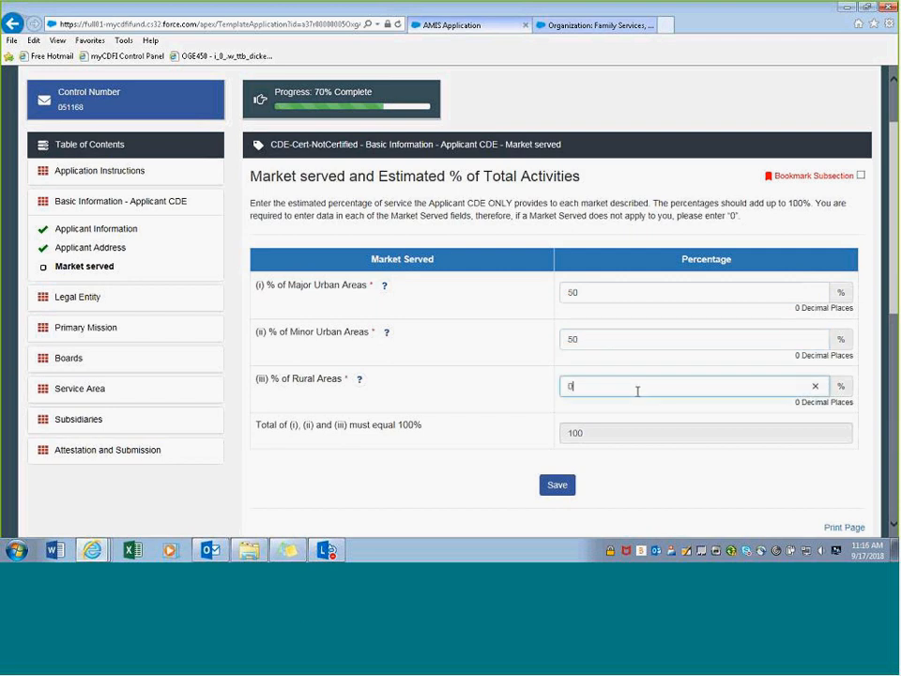
key(BackSpace)
text(10)
click(657, 484)
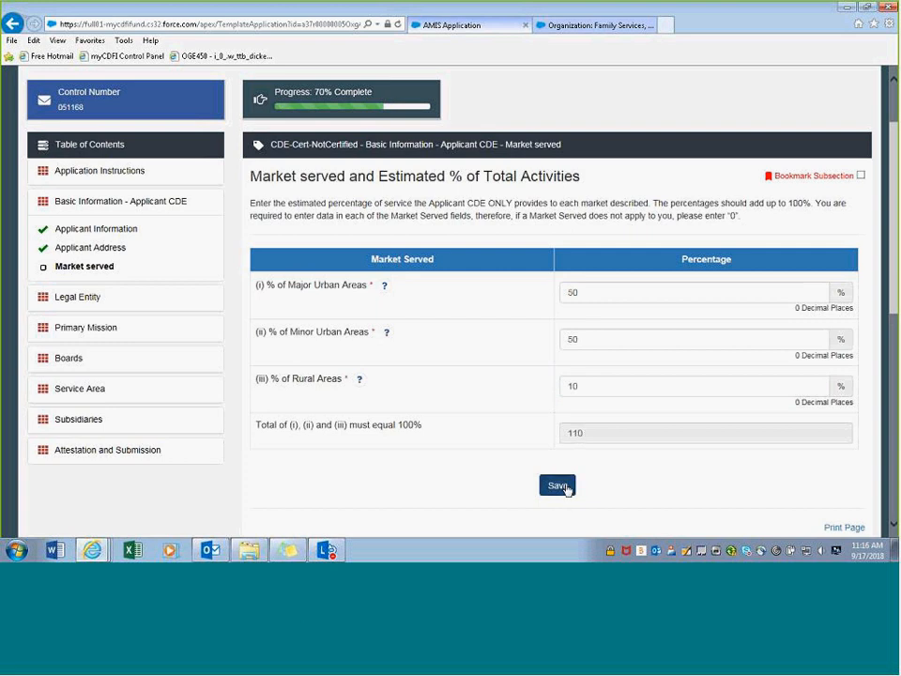
click(569, 485)
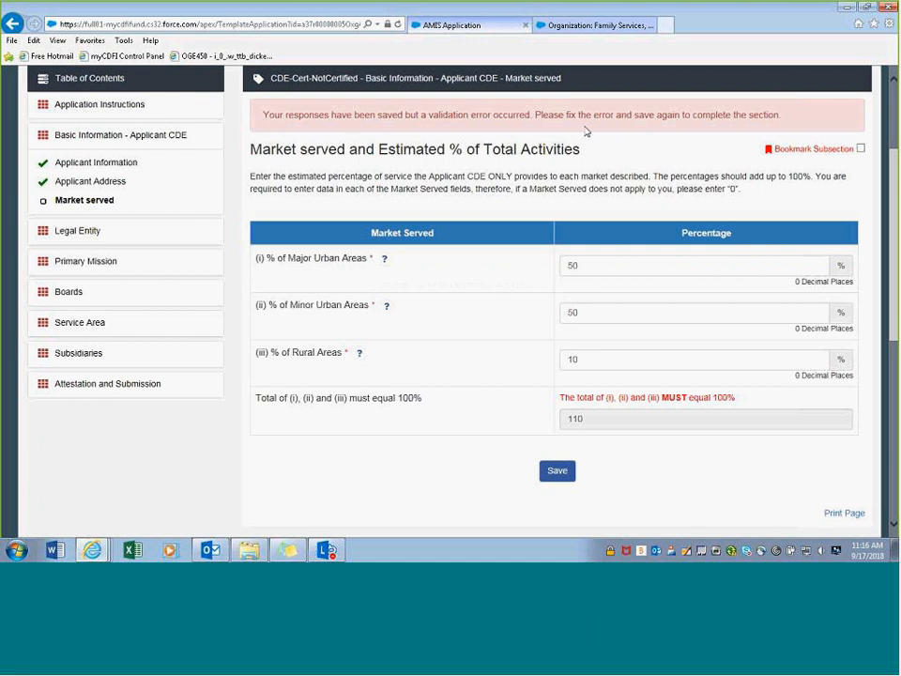
- Correct the invalid 110 total by changing Rural Areas to 0, then save
click(589, 421)
click(615, 364)
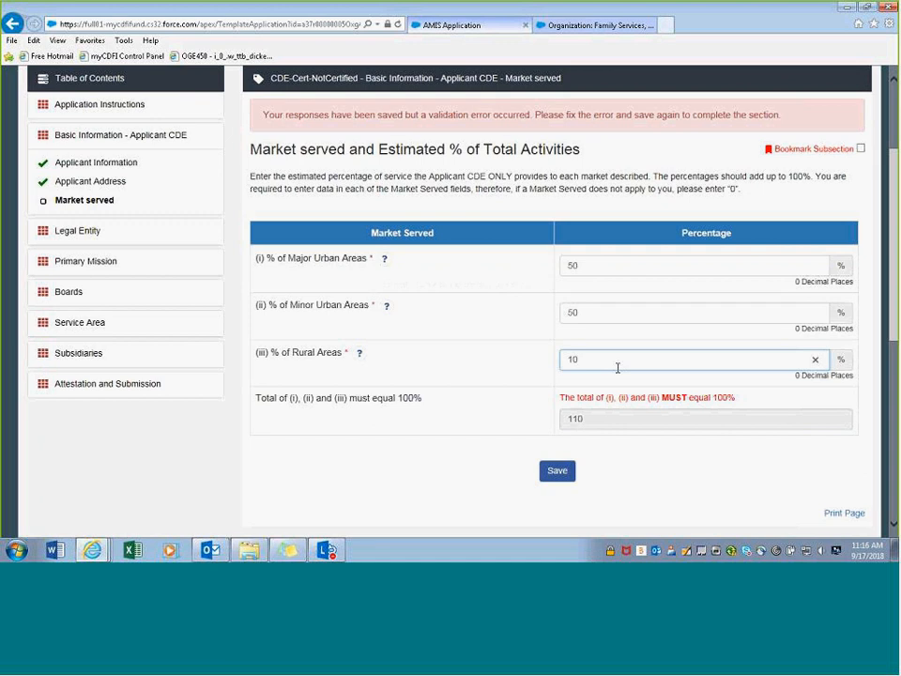
key(BackSpace)
key(BackSpace)
text(0)
click(475, 407)
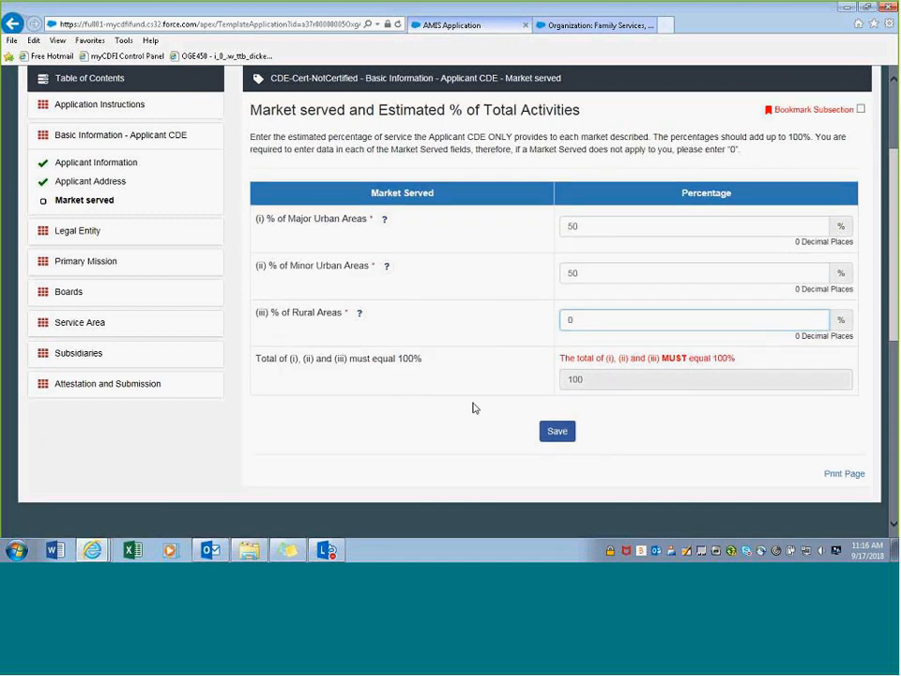
click(556, 430)
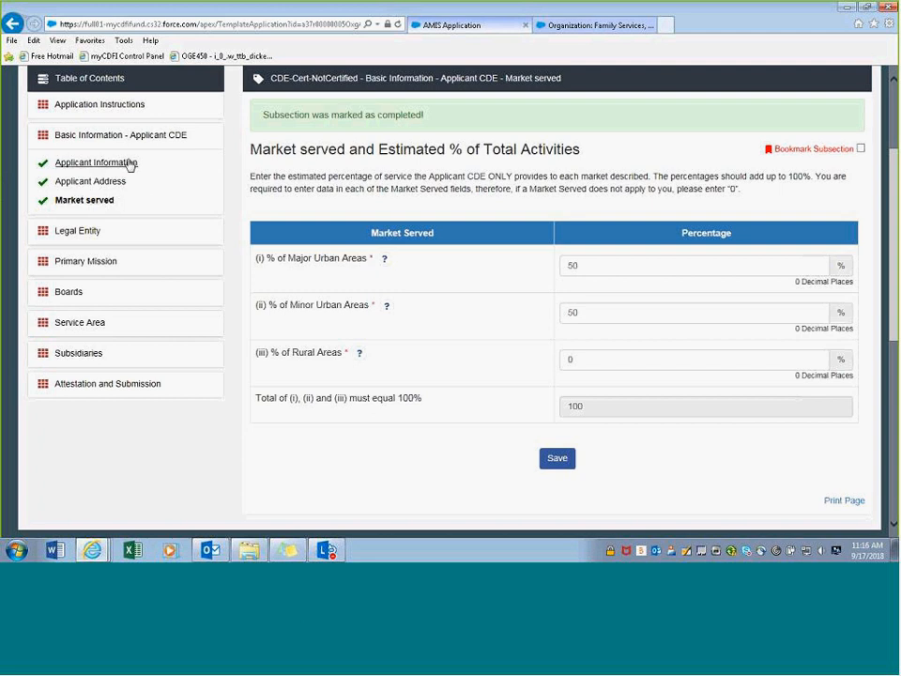
- Expand Legal Entity to show its requirements and its Legal Entity and CDE & LLC subsections
click(87, 233)
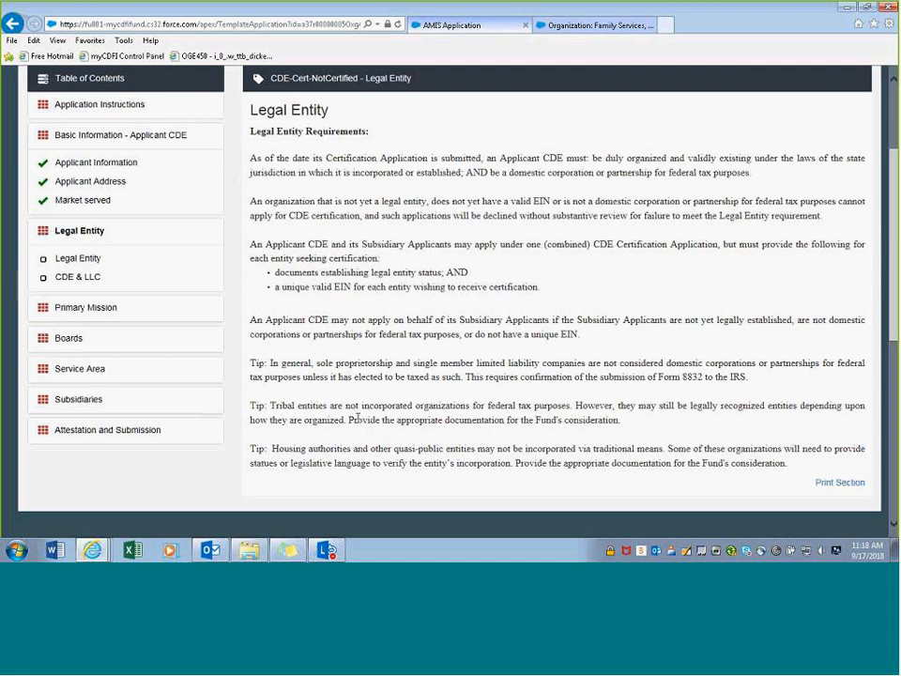
- In the Legal Entity subsection, answer No to the legal-entity question and save
click(71, 265)
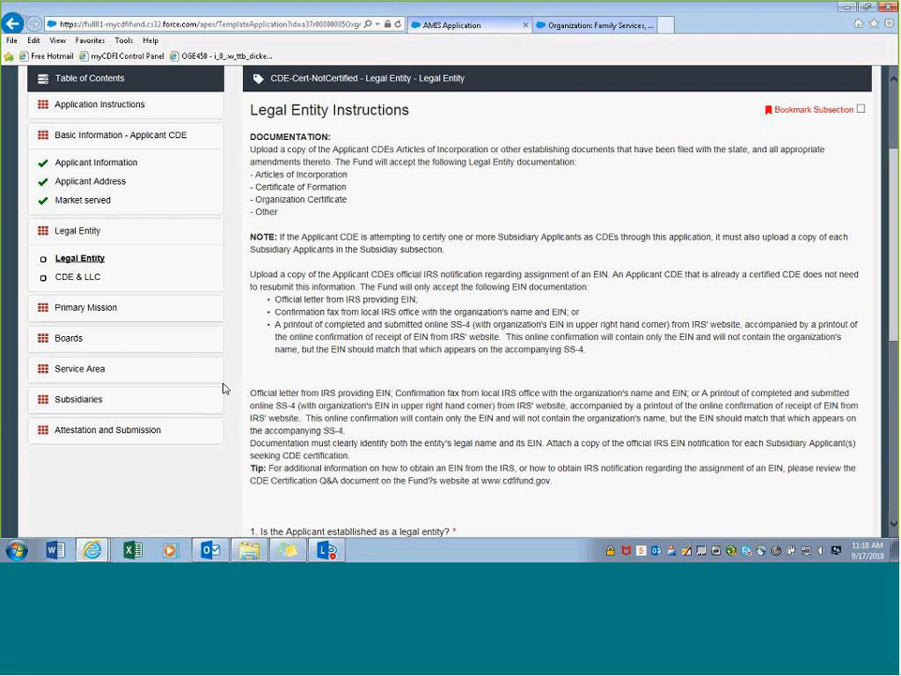
scroll(431, 272, down, 3)
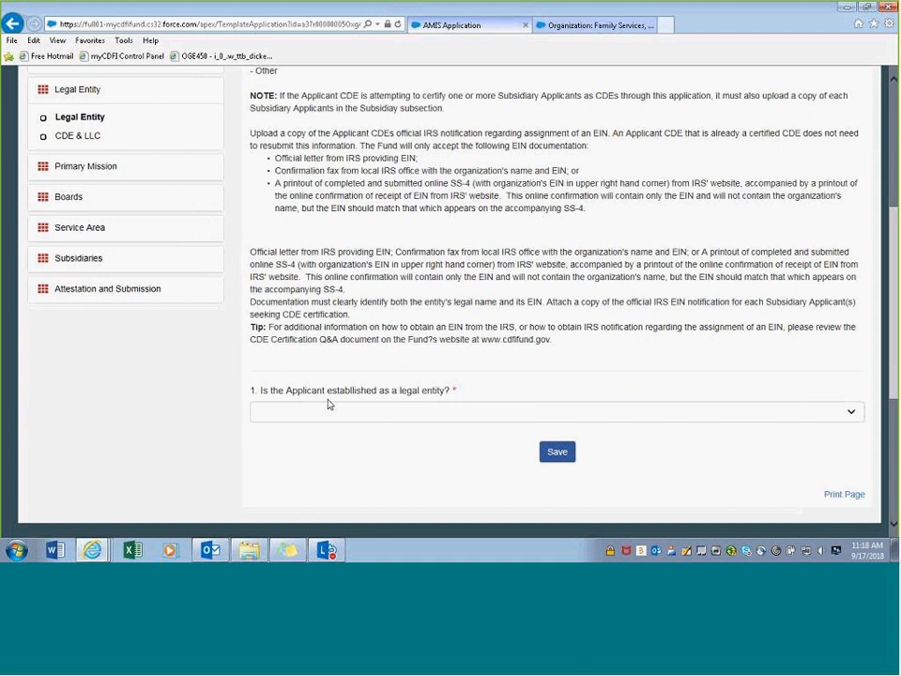
click(378, 415)
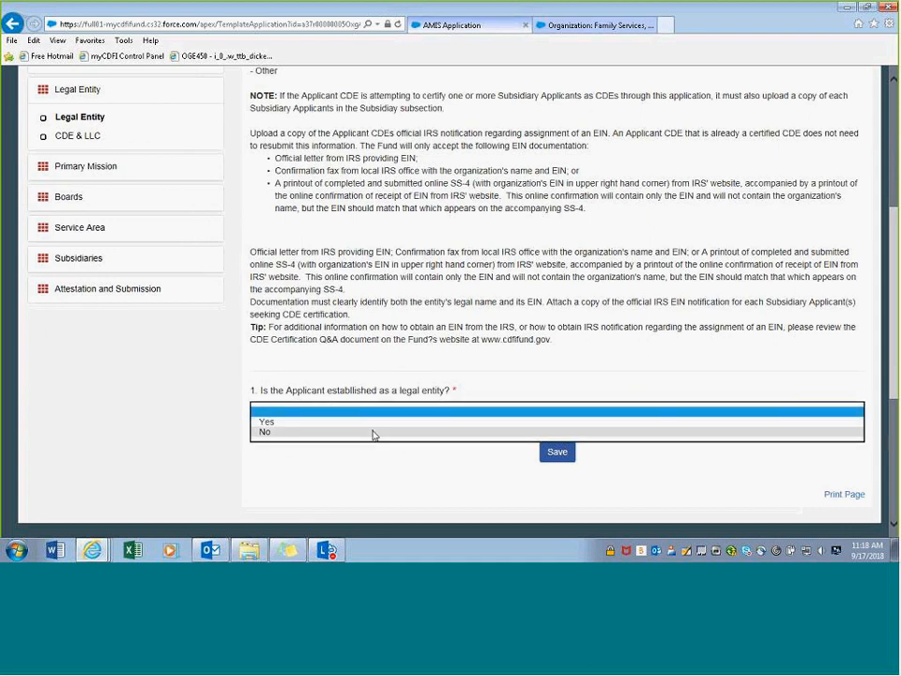
click(372, 431)
click(557, 452)
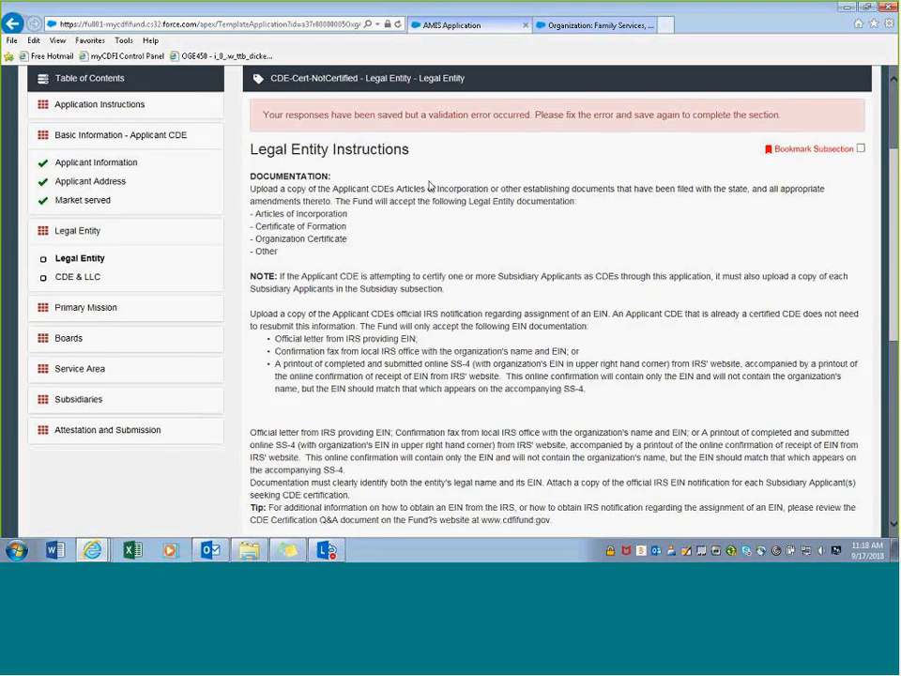
scroll(428, 185, down, 3)
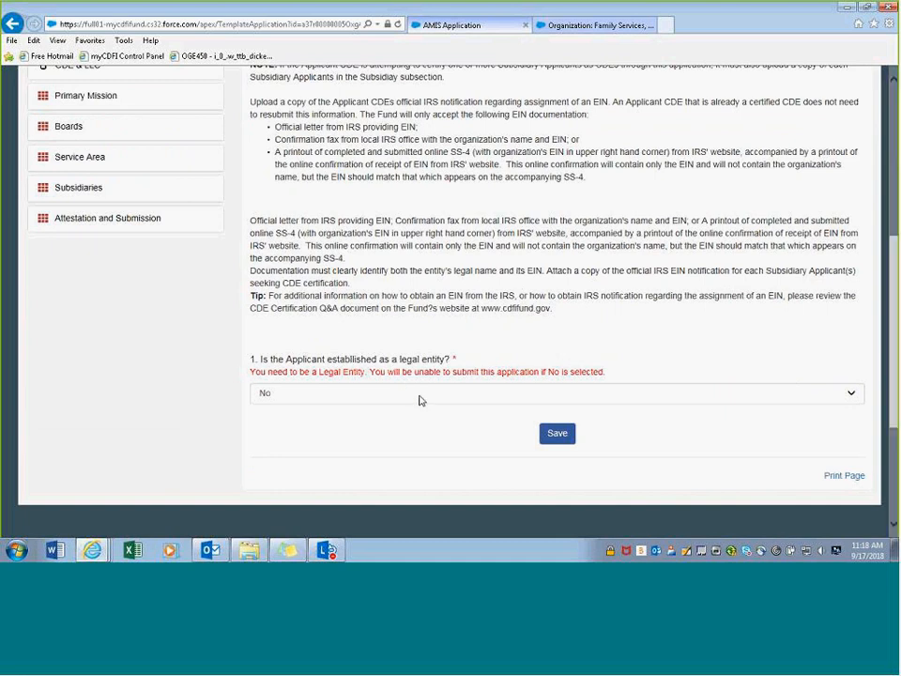
- Change the legal-entity answer to Yes and enter 5000 as current assets
click(420, 400)
click(392, 405)
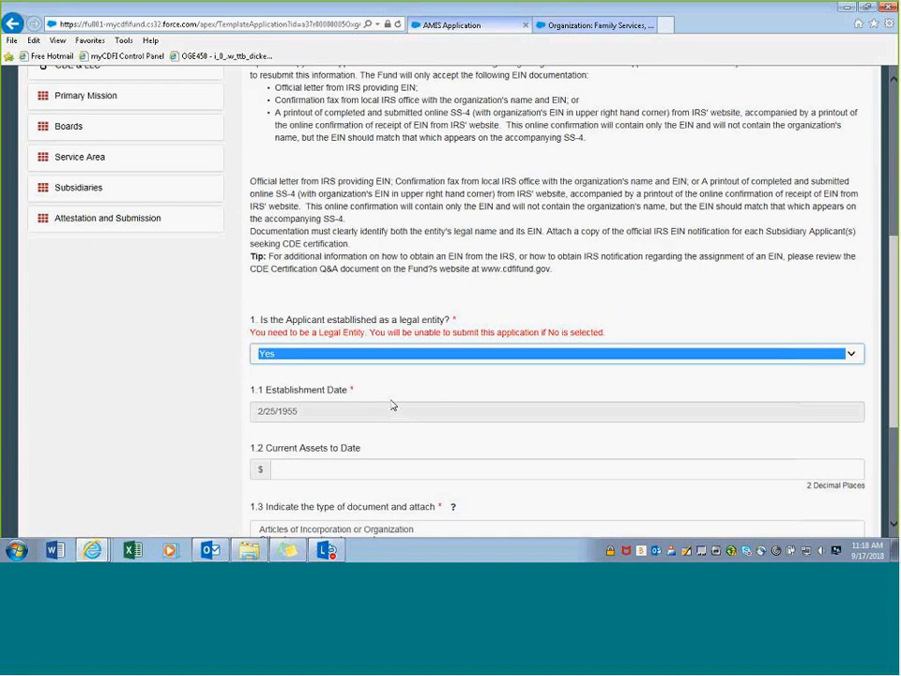
scroll(393, 405, down, 3)
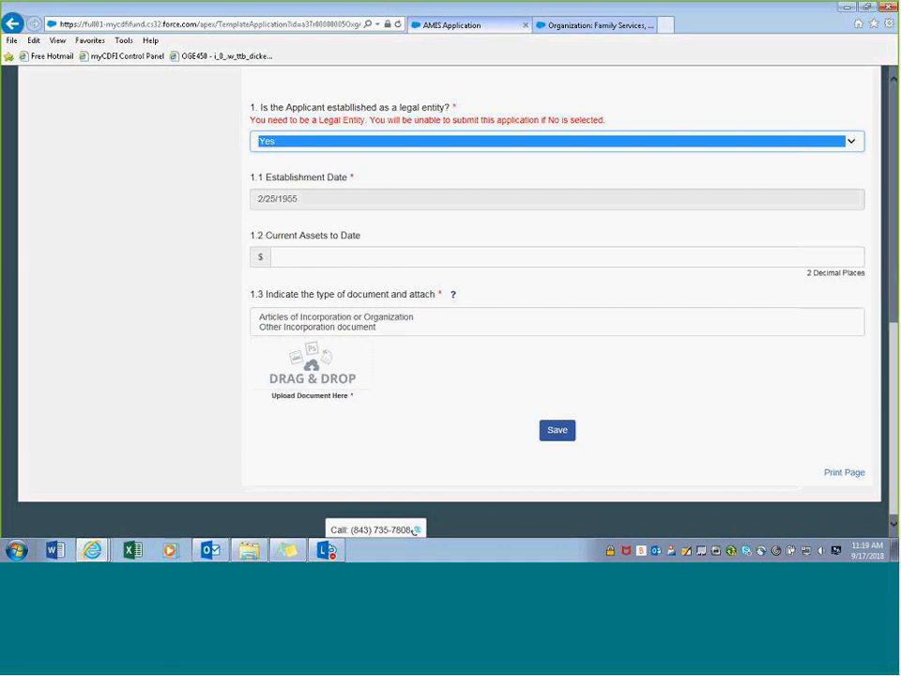
click(306, 252)
text(5000)
click(318, 282)
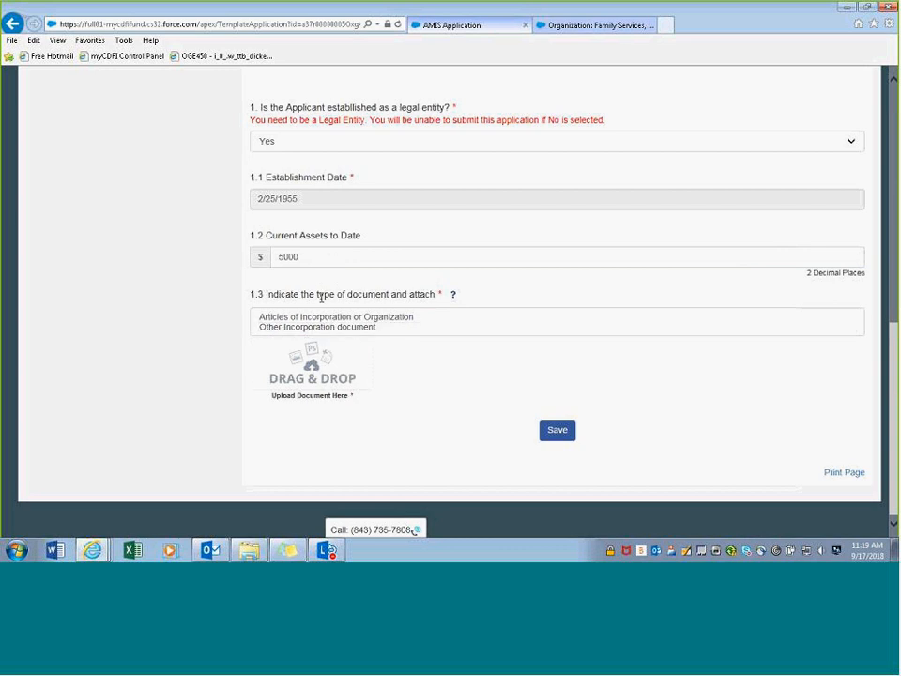
- Choose Articles of Incorporation or Organization, attach Legal Document Sample.docx, and save
click(326, 320)
click(332, 317)
click(344, 329)
click(343, 320)
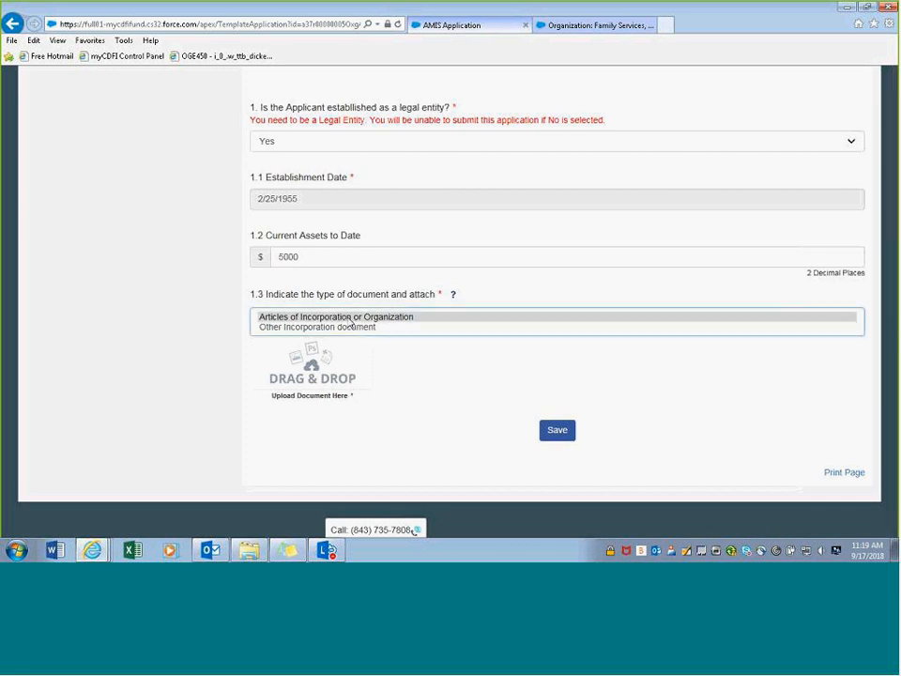
click(350, 319)
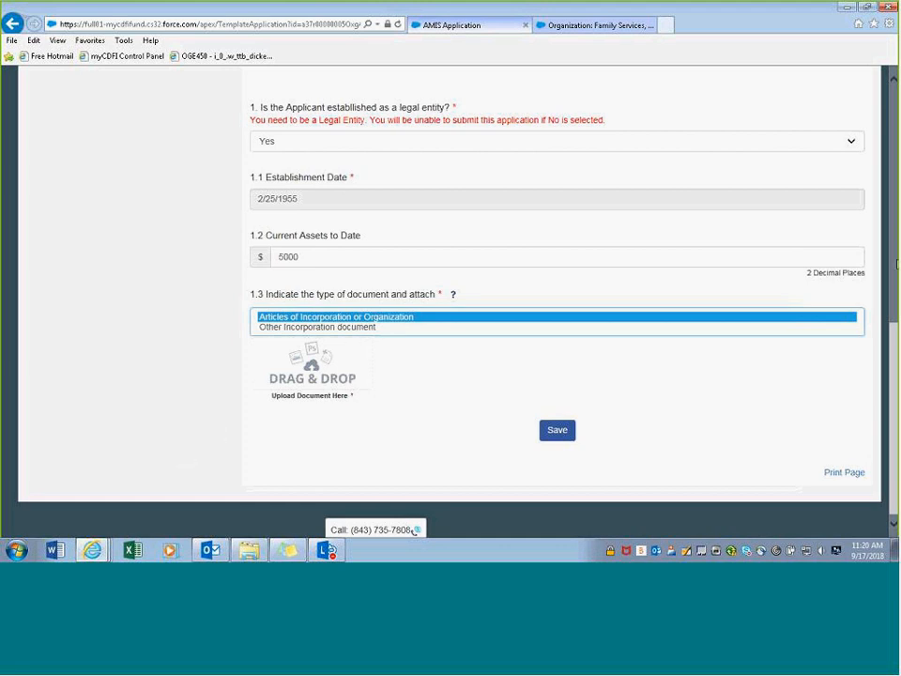
drag(896, 264, 324, 391)
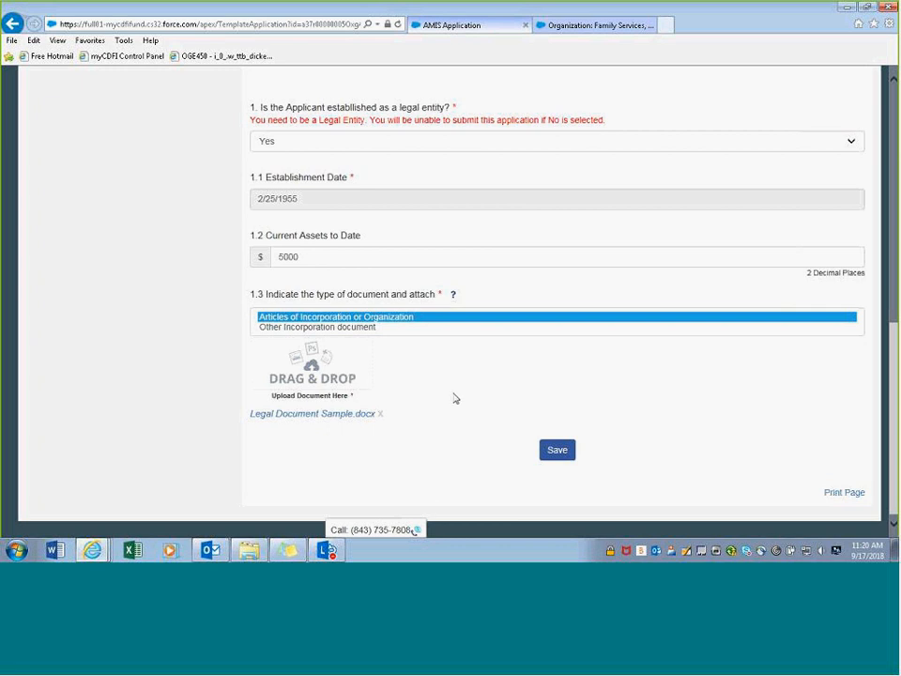
scroll(455, 396, up, 1)
click(561, 523)
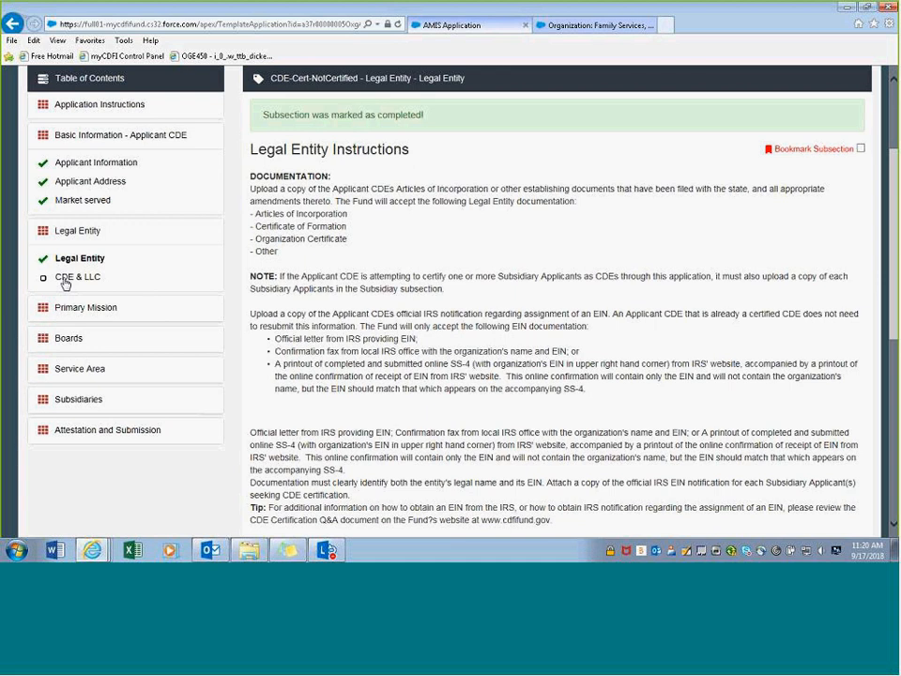
- In CDE & LLC, answer No to the LLC question, save, then change it to Yes
click(65, 279)
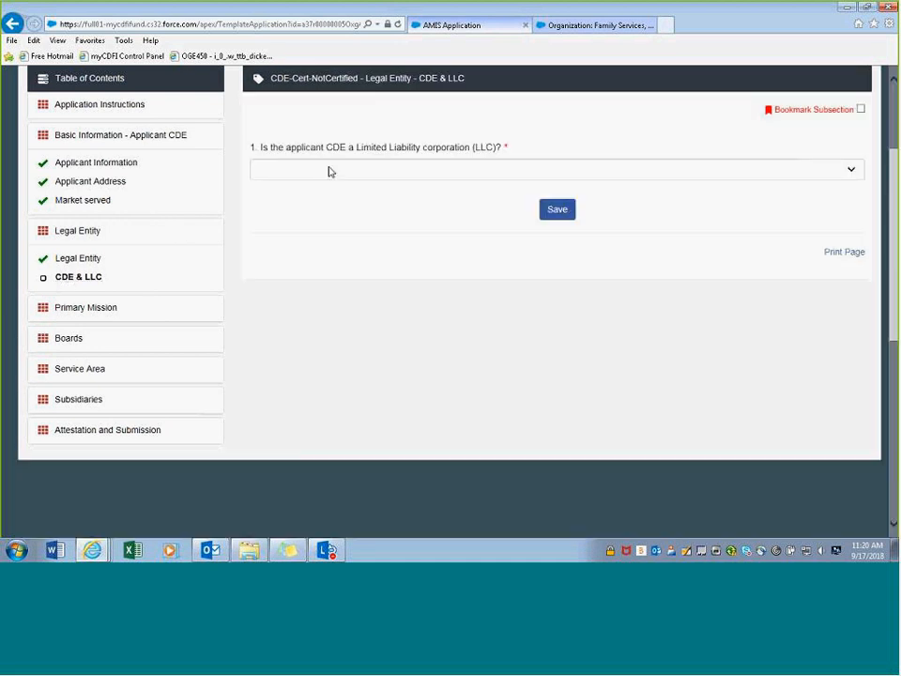
click(331, 175)
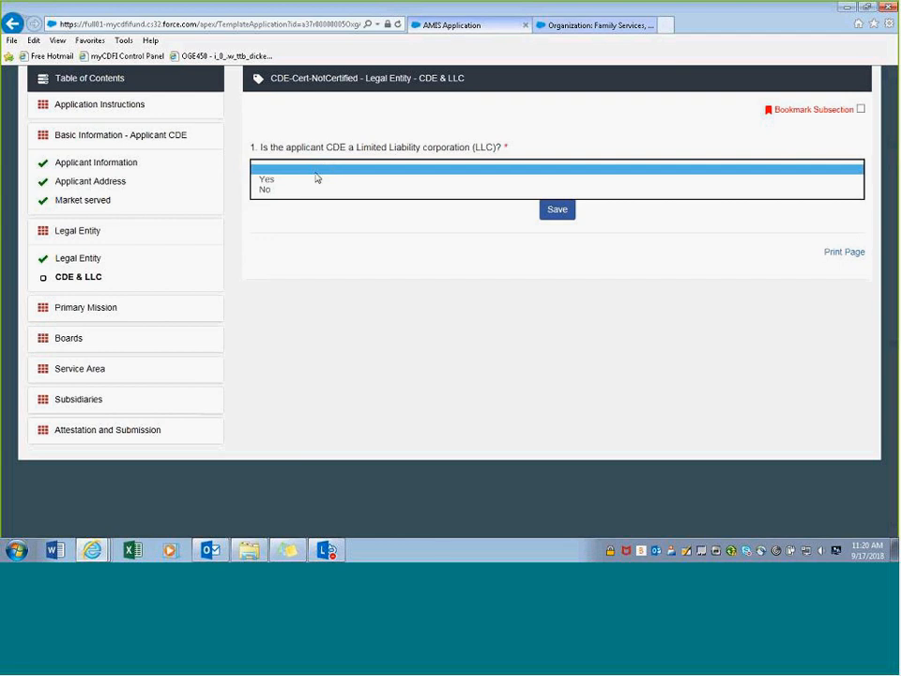
click(312, 197)
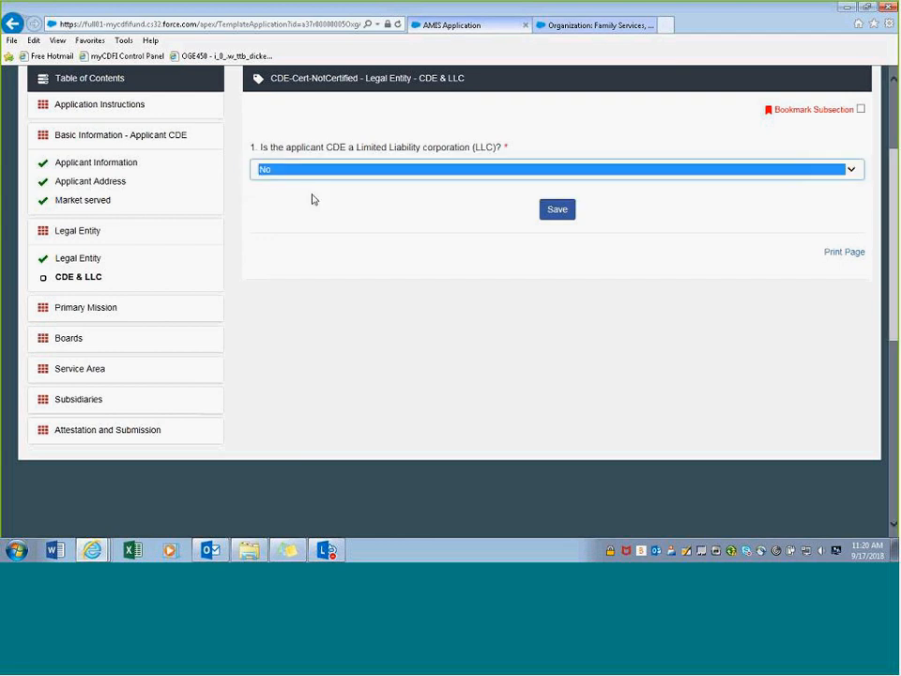
click(567, 210)
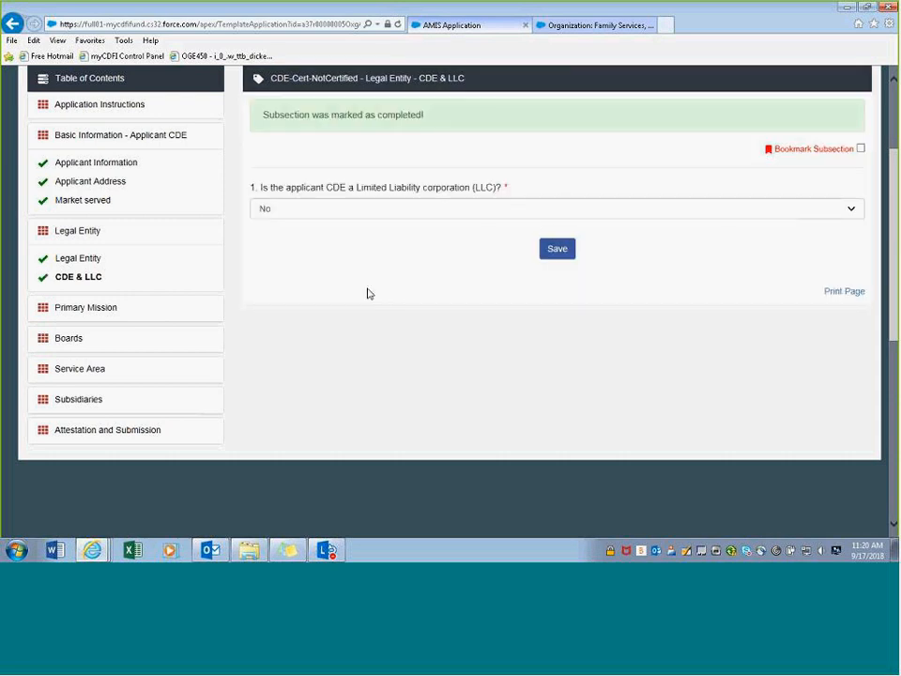
click(344, 210)
click(336, 195)
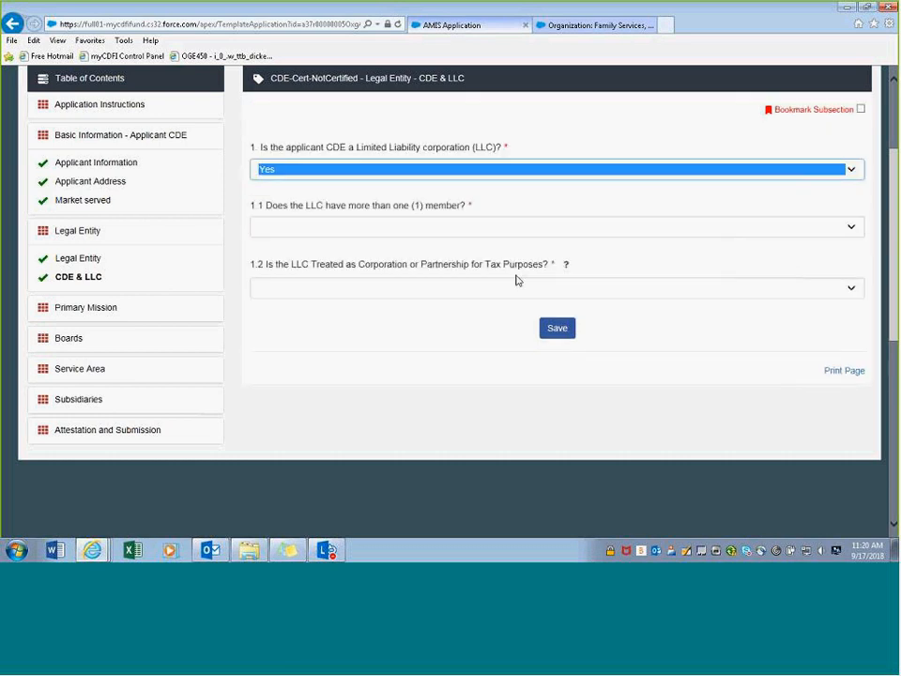
- Answer Yes to the tax-treatment and multiple-members questions and save CDE & LLC
click(374, 235)
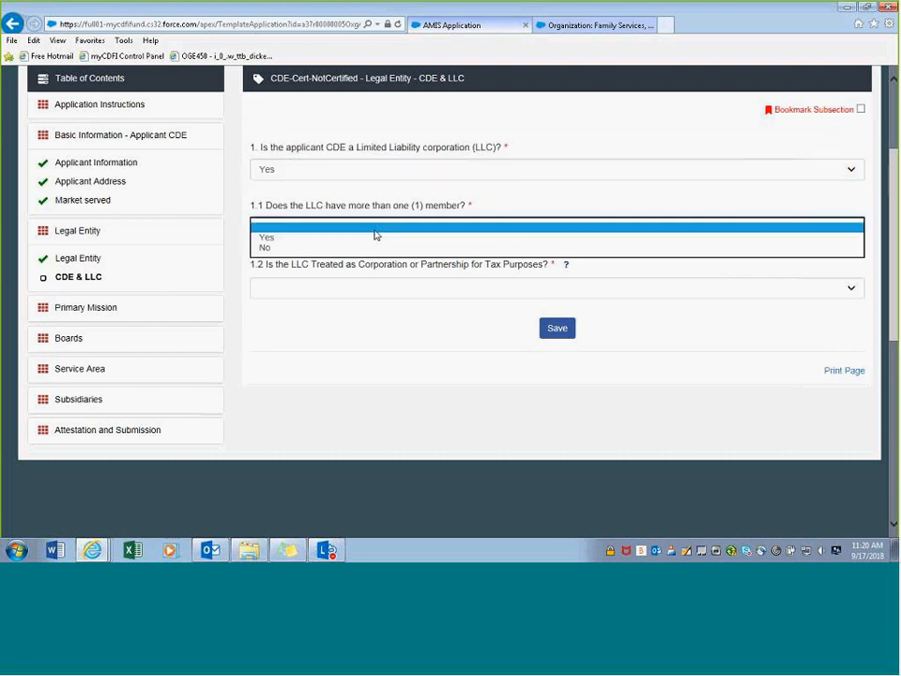
click(358, 248)
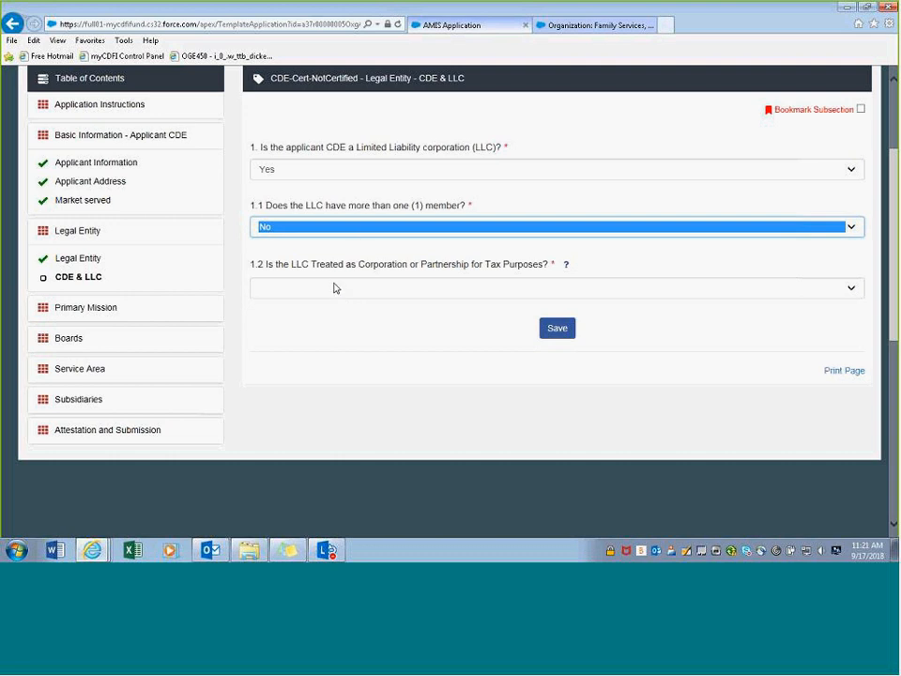
click(440, 288)
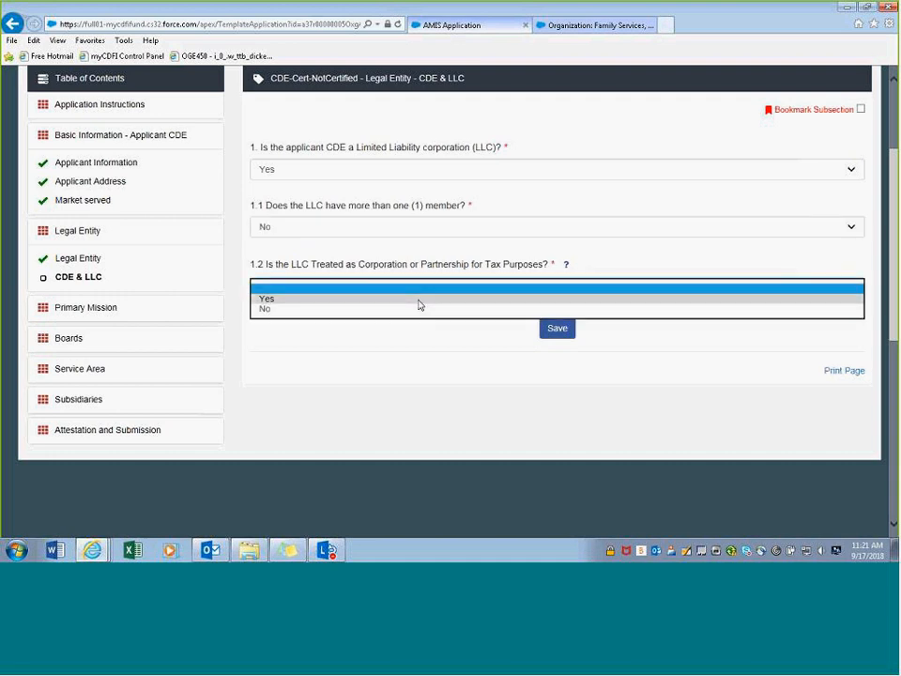
click(418, 298)
click(571, 328)
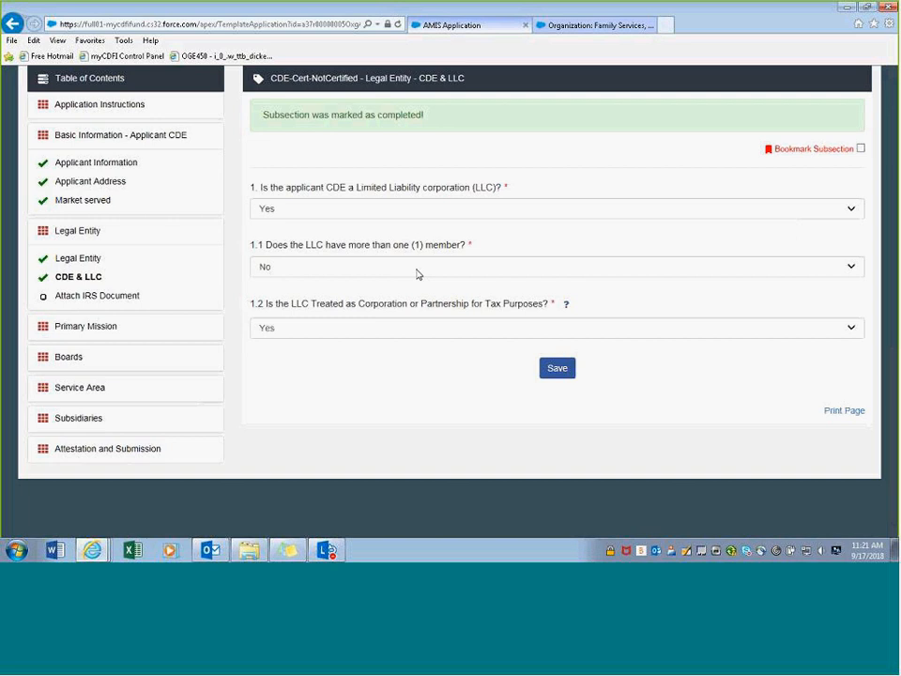
click(412, 267)
click(394, 256)
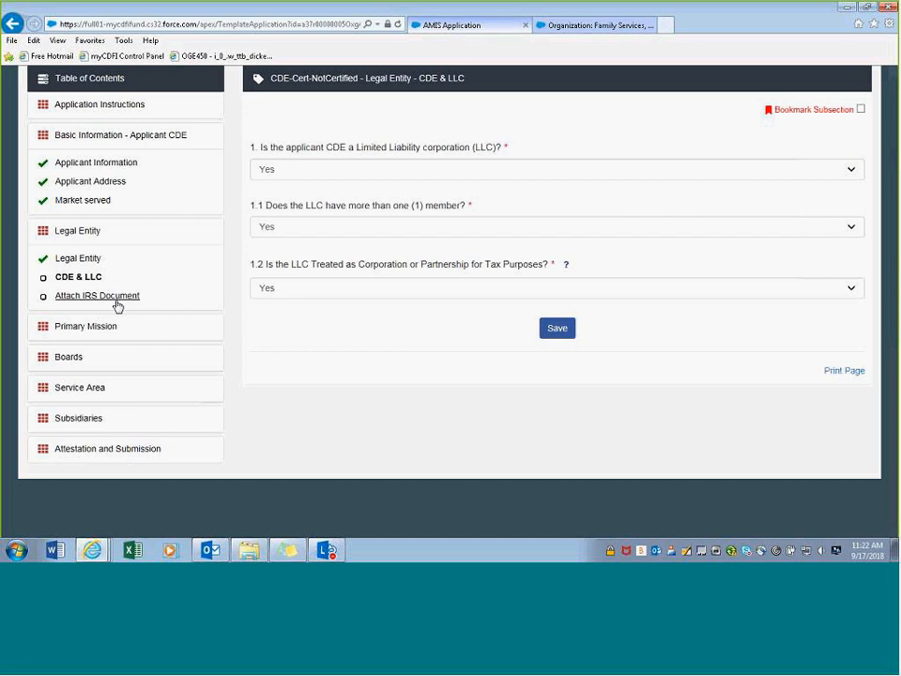
click(554, 329)
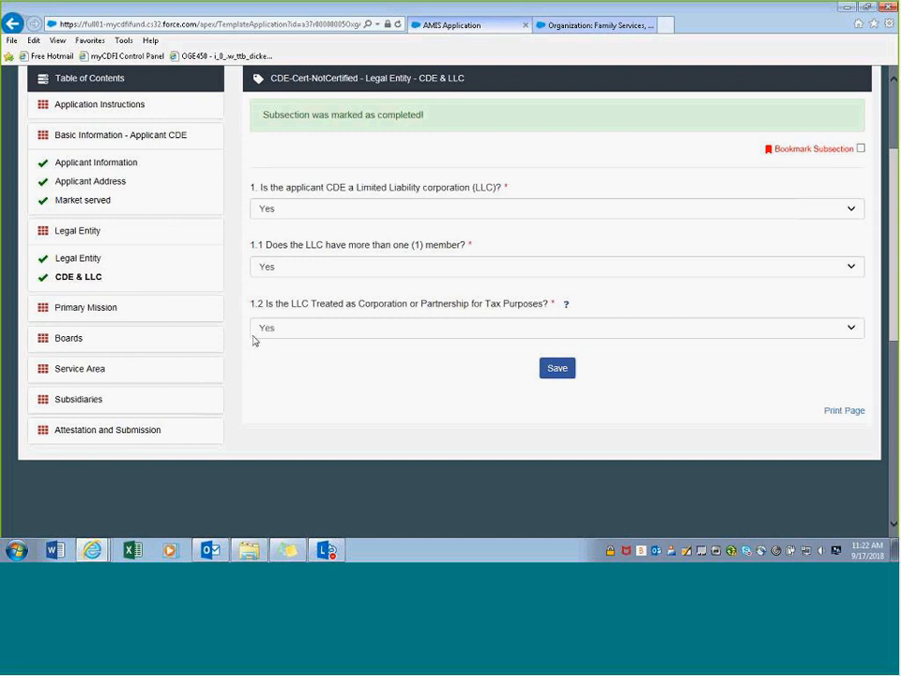
- Change tax treatment and multiple members to No, saving after each change
click(316, 331)
click(316, 338)
click(556, 331)
click(265, 276)
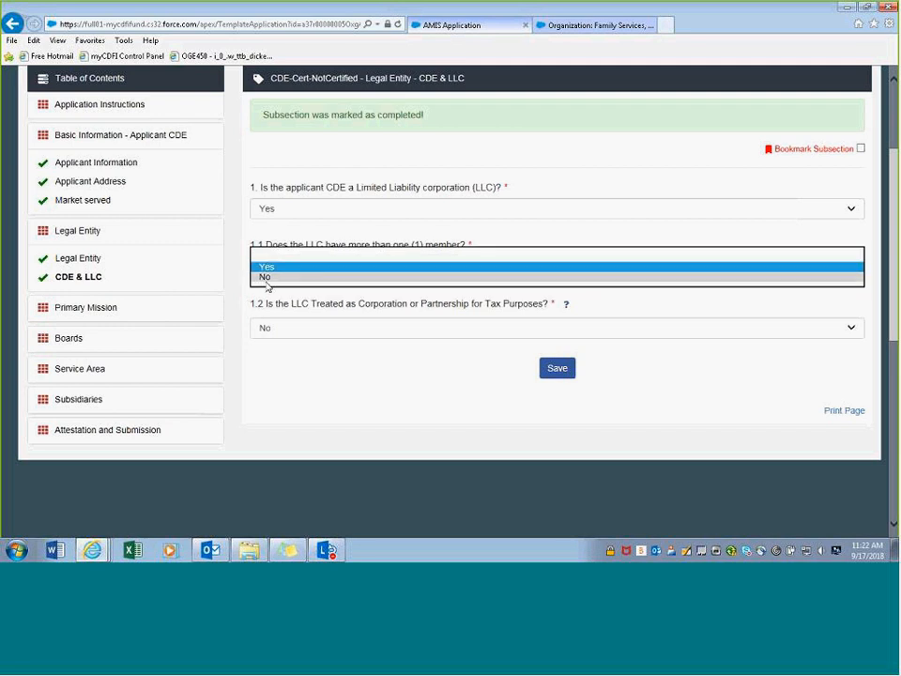
click(267, 278)
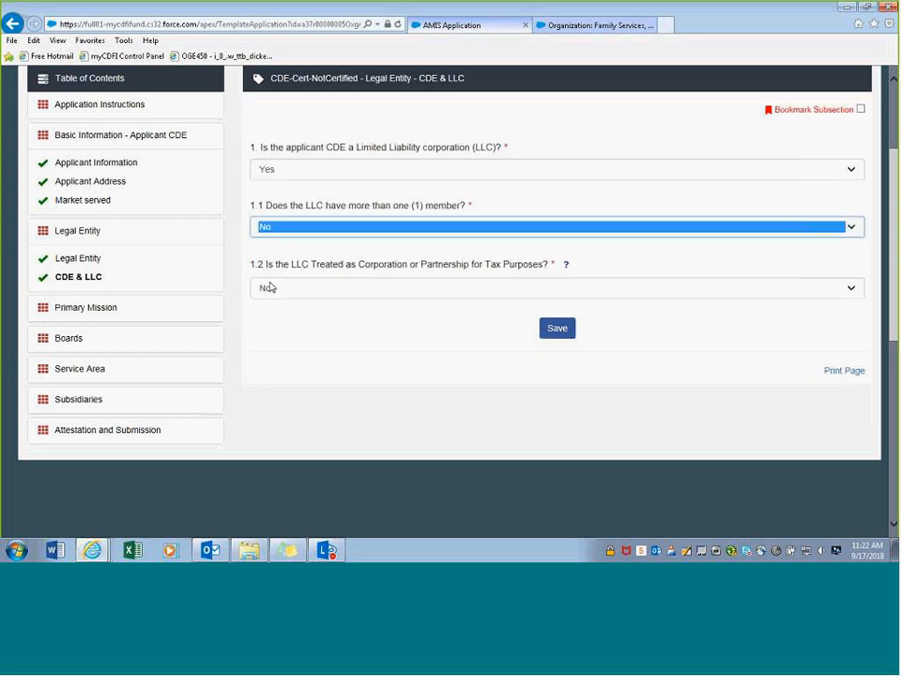
click(564, 337)
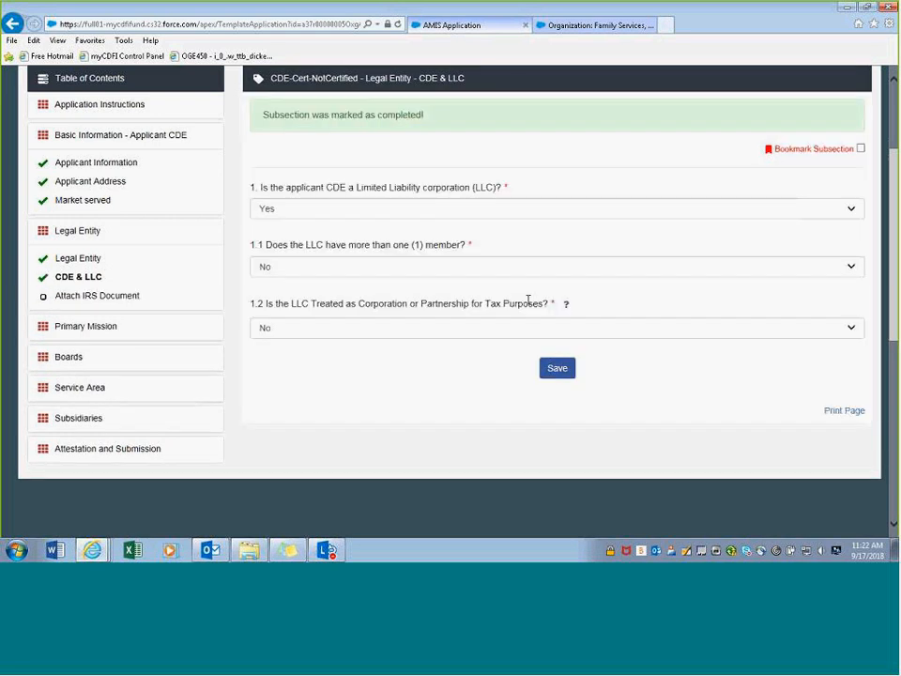
- Answer Yes to tax-treatment question 1.2 and save CDE & LLC twice to complete it
click(518, 326)
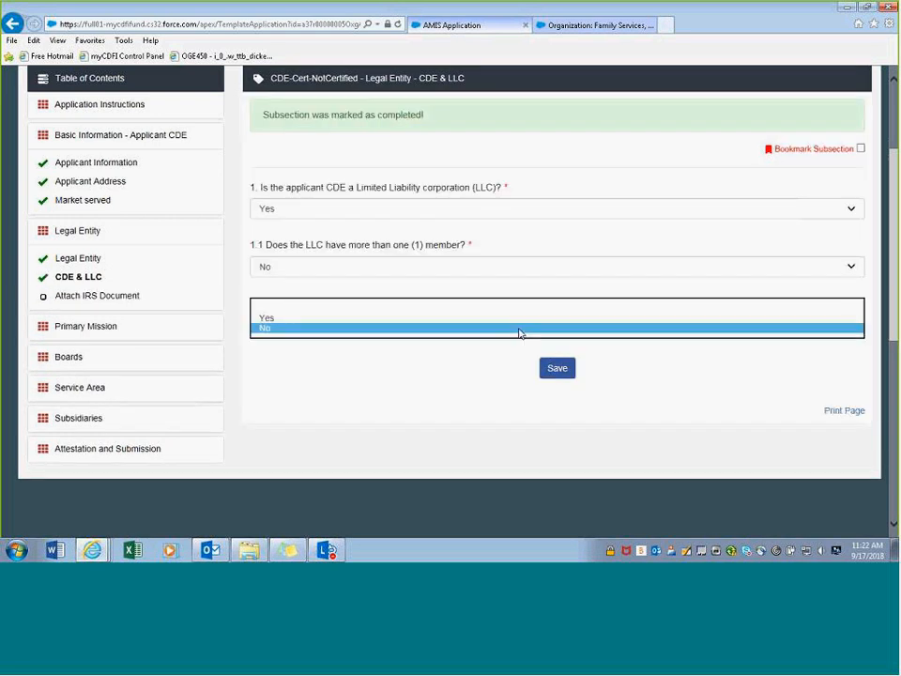
click(519, 318)
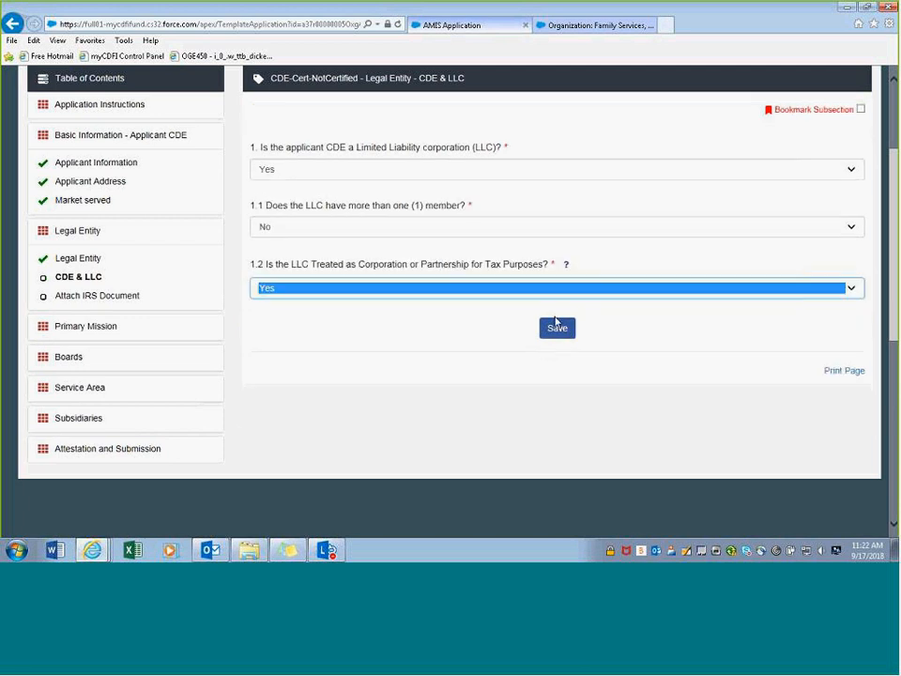
click(557, 328)
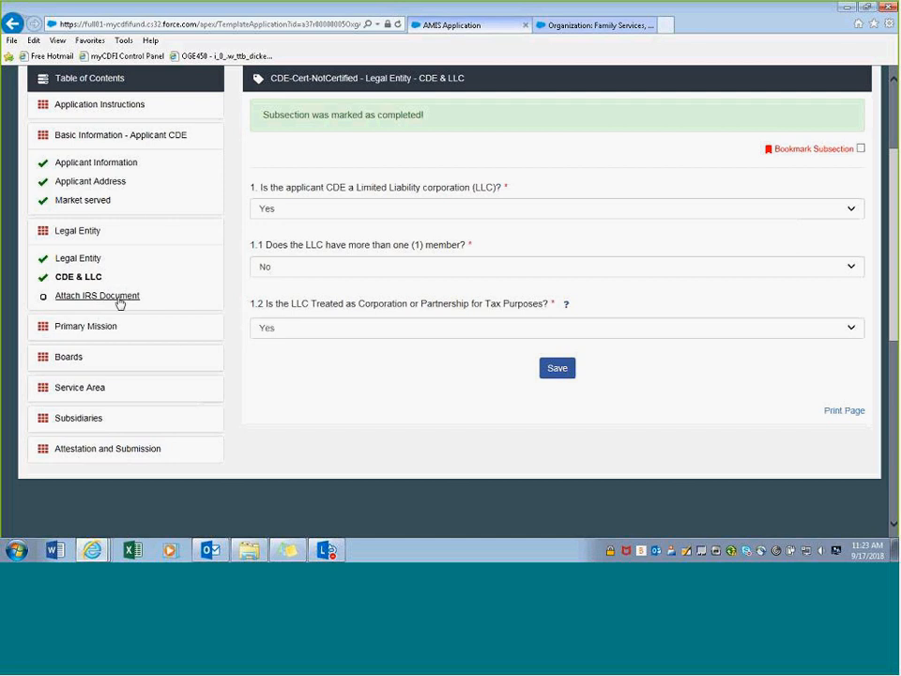
click(556, 367)
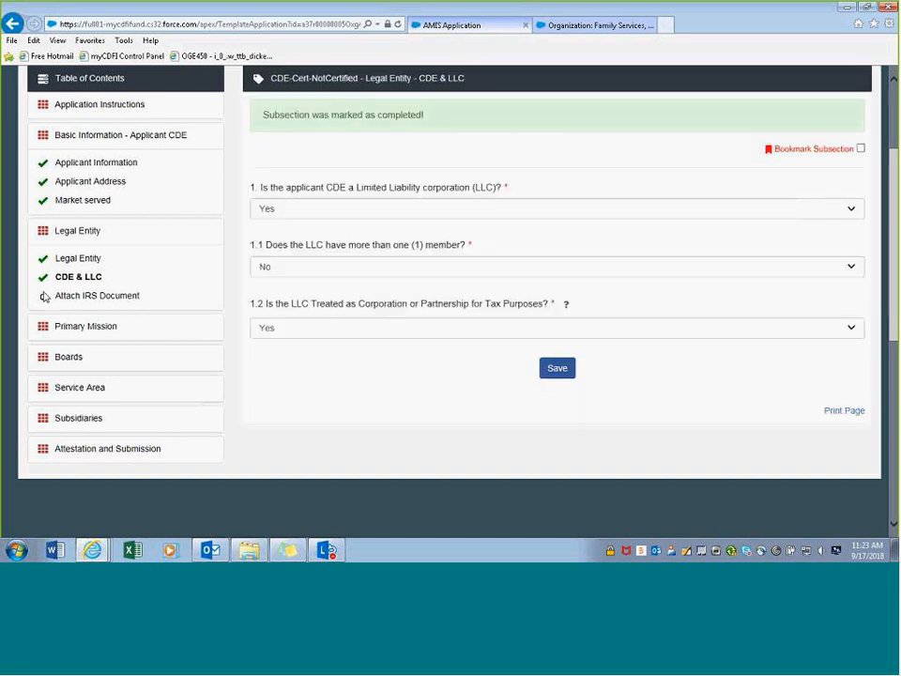
click(108, 300)
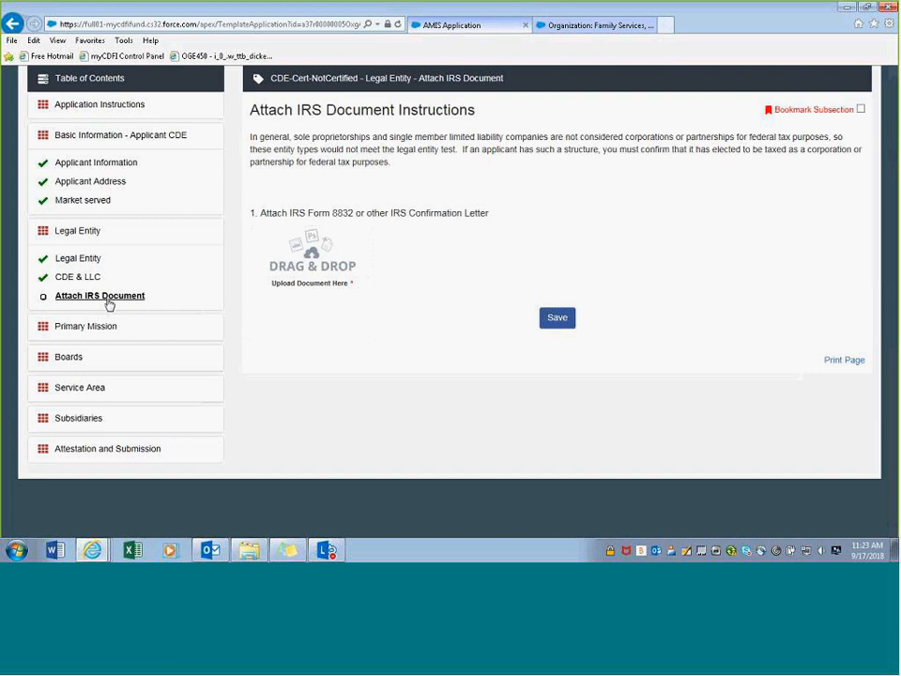
- Attach IRS Form 8832 Sample.docx as the IRS confirmation letter and save
drag(895, 309, 330, 269)
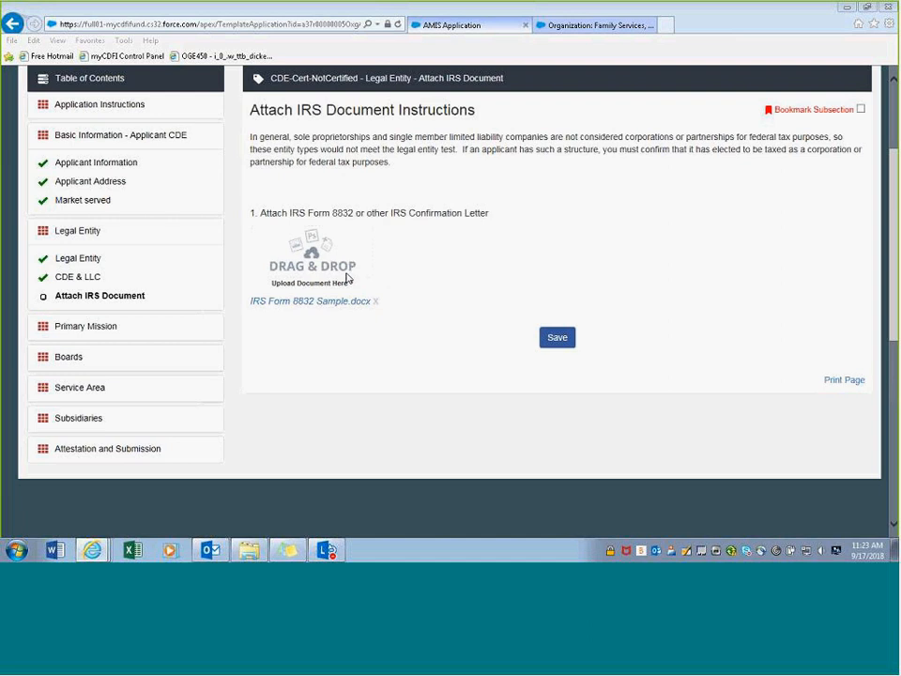
click(558, 339)
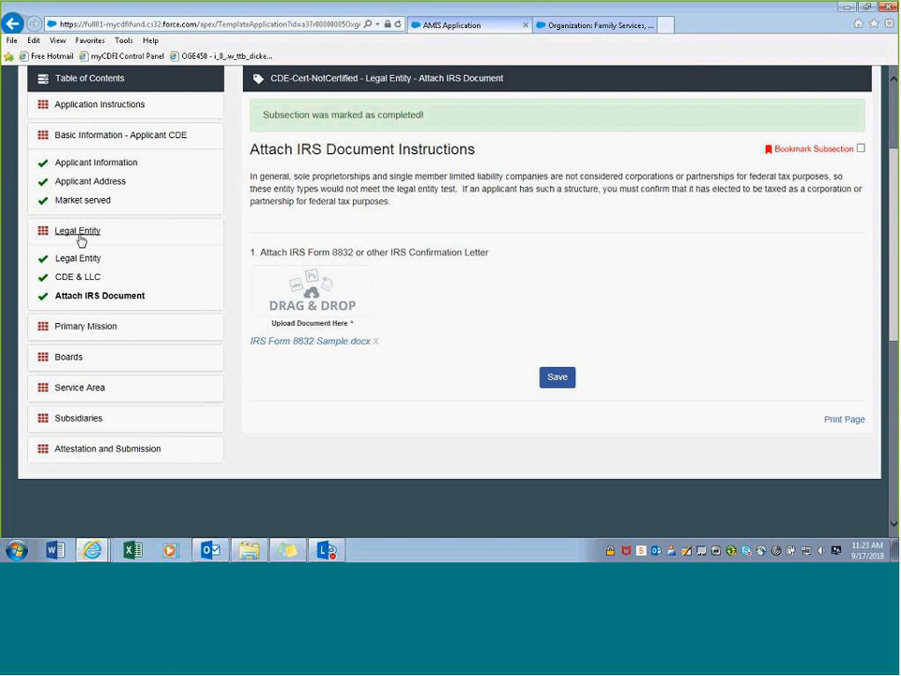
- Expand Primary Mission in the Table of Contents and open its Primary Mission form
click(89, 335)
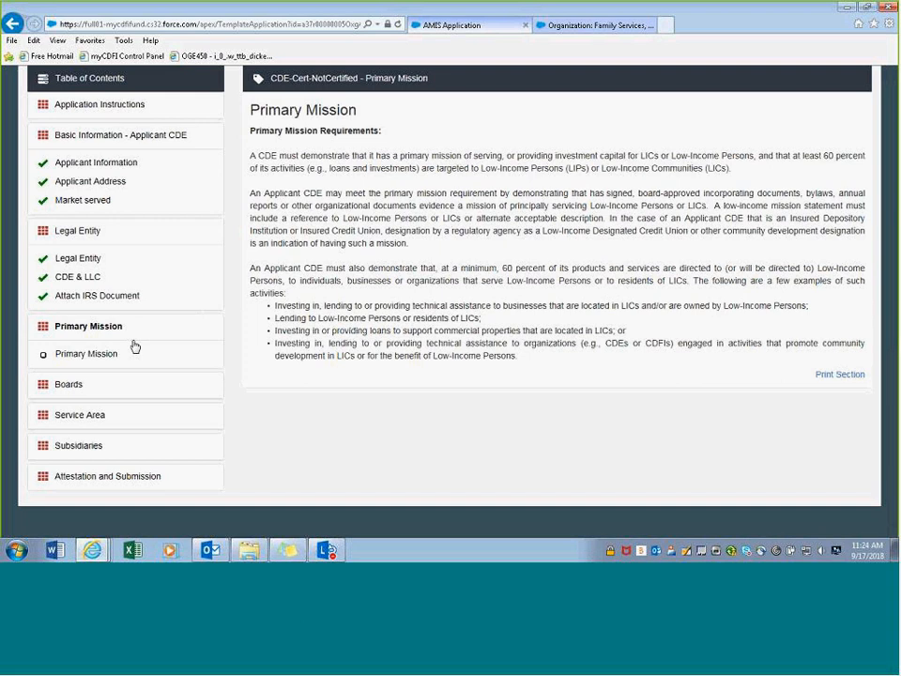
click(82, 357)
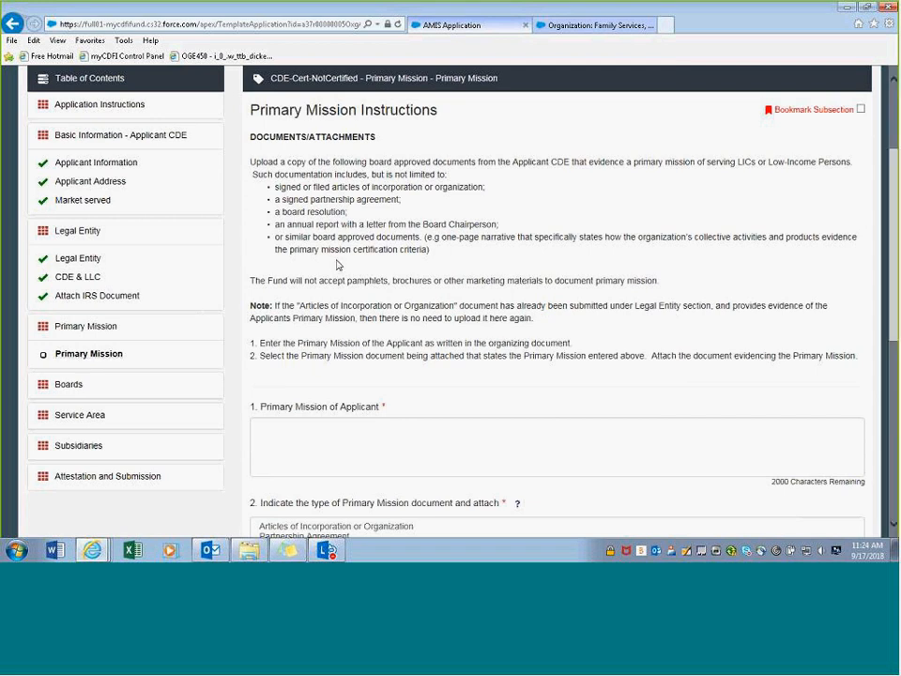
- Enter 'Enter primary mission here.' as the primary mission and attach Board Resolution Sample.docx
scroll(338, 265, down, 3)
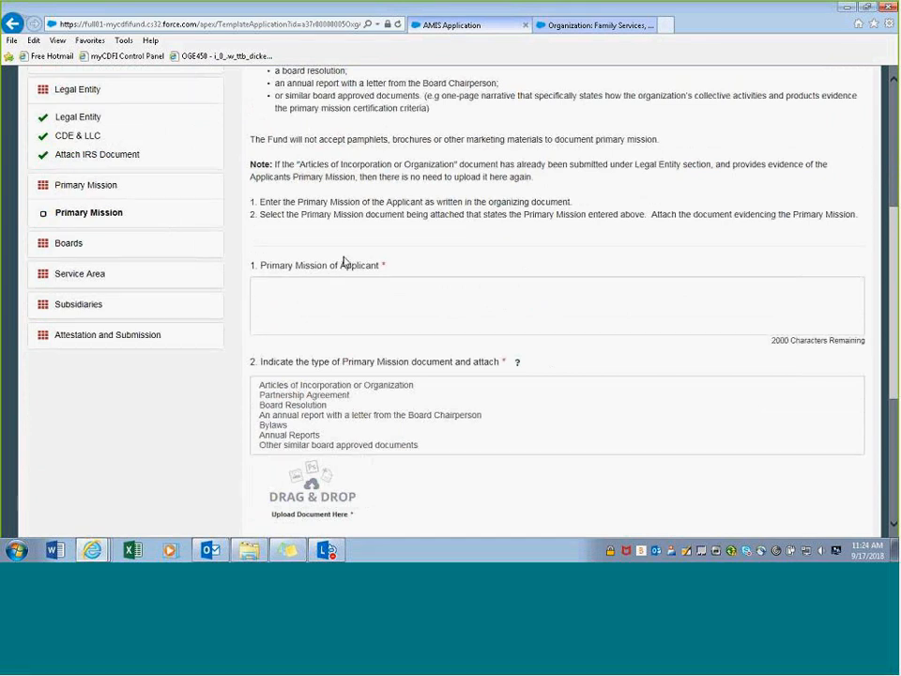
scroll(344, 264, down, 1)
click(366, 253)
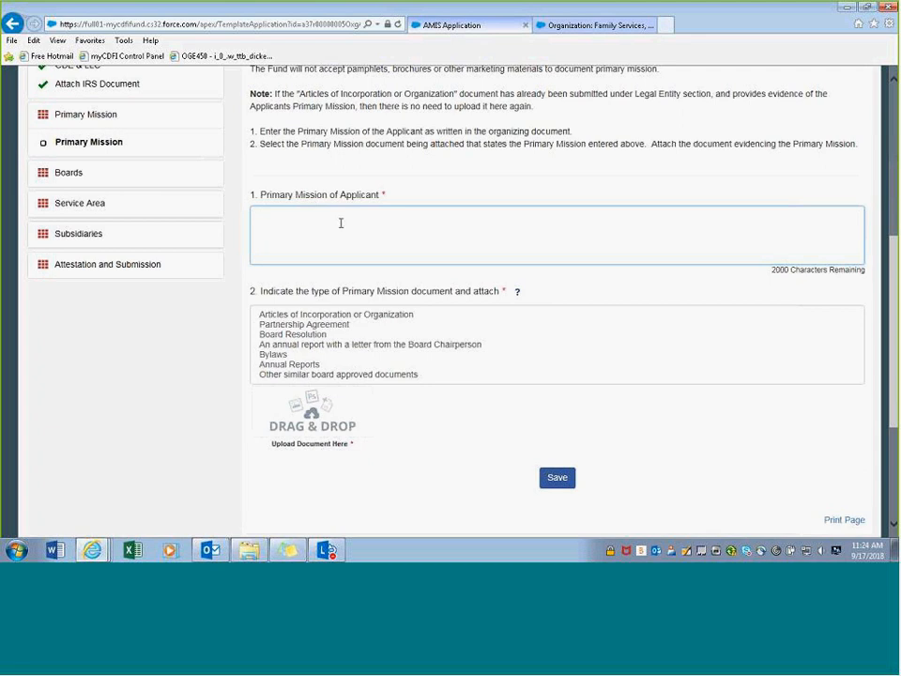
text(er primary mission )
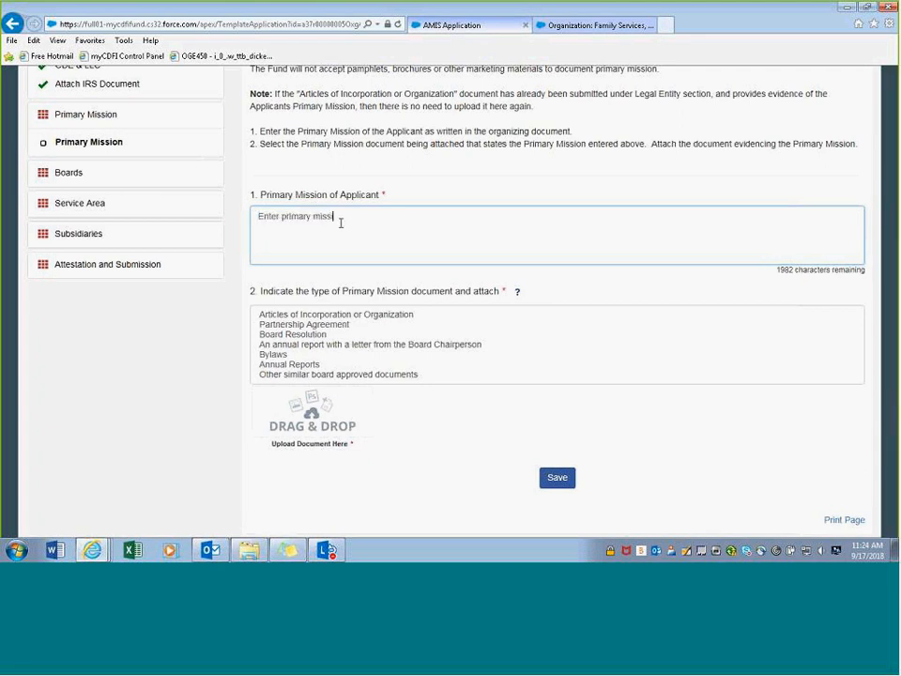
text(here.)
click(336, 296)
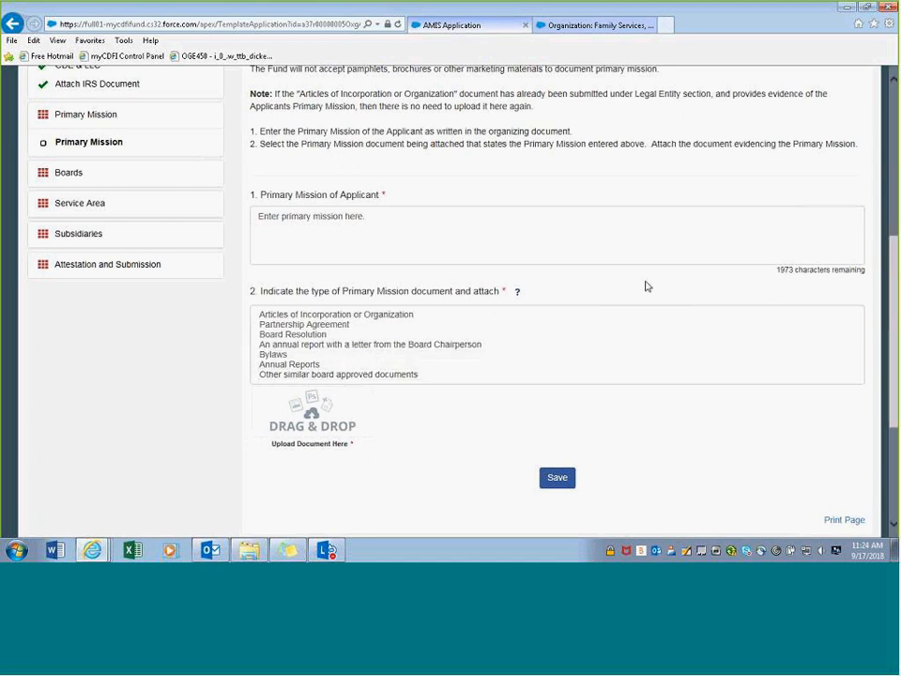
drag(897, 194, 326, 442)
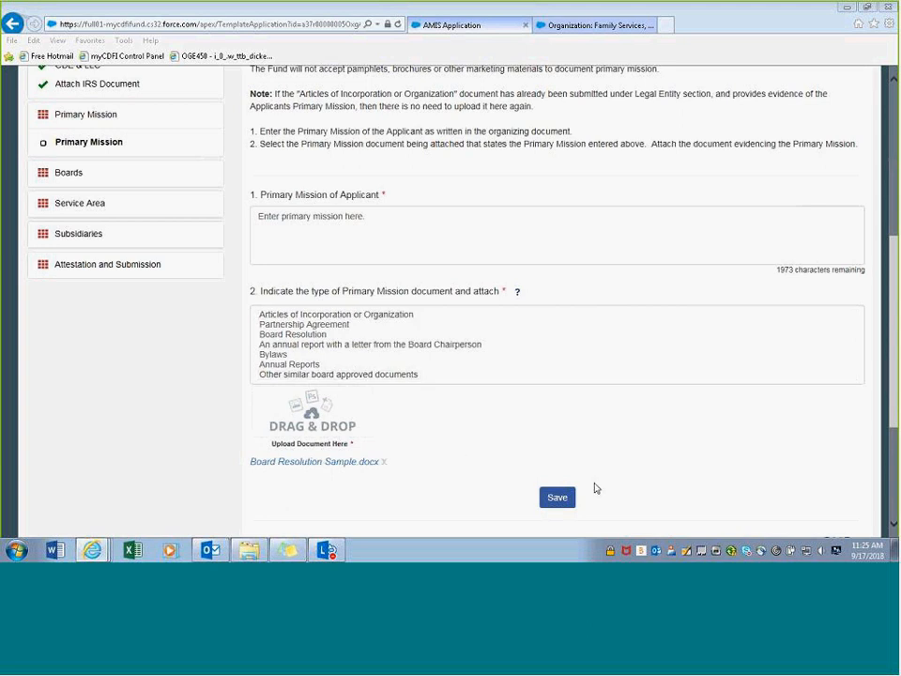
- Choose Board Resolution and Annual Reports together as the Primary Mission document types
click(563, 499)
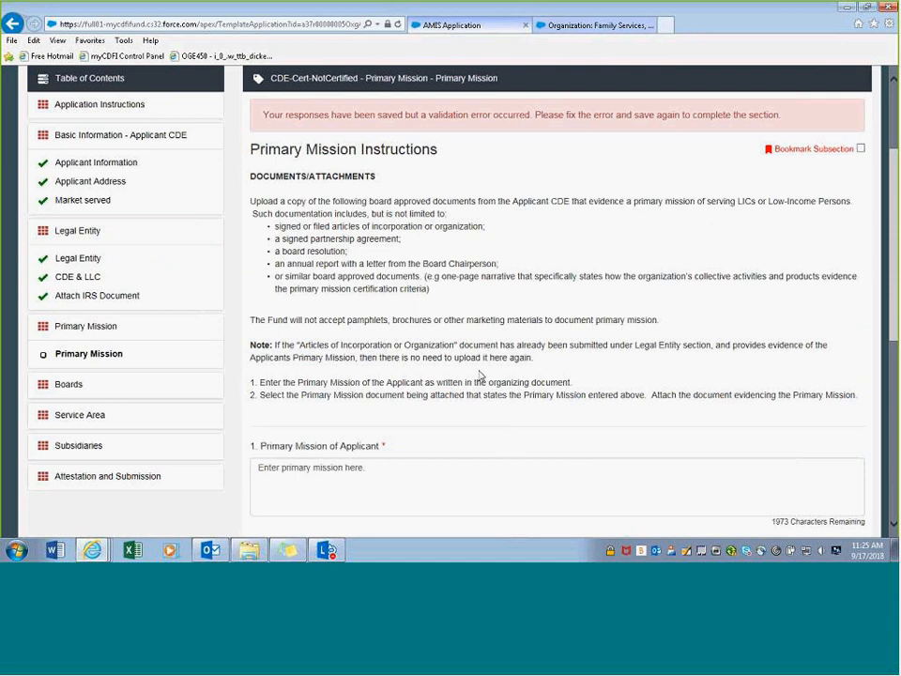
scroll(473, 379, down, 4)
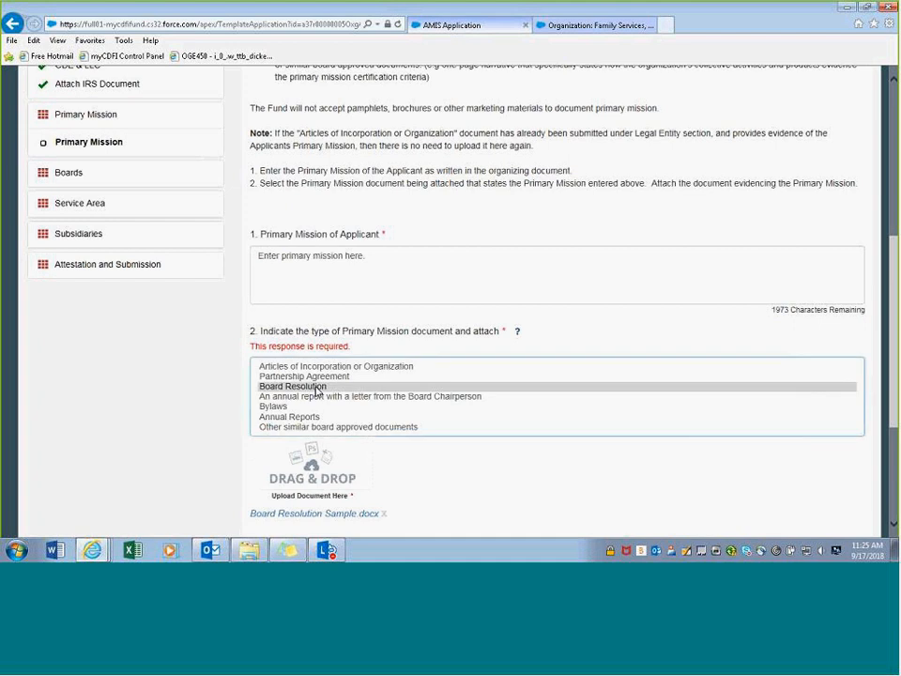
click(317, 387)
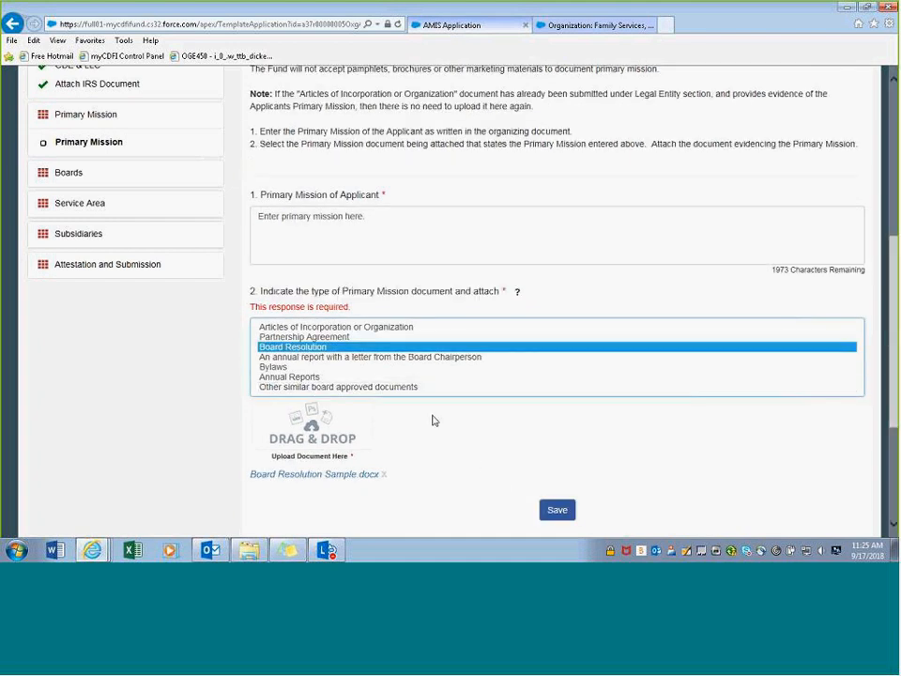
shift+click(305, 377)
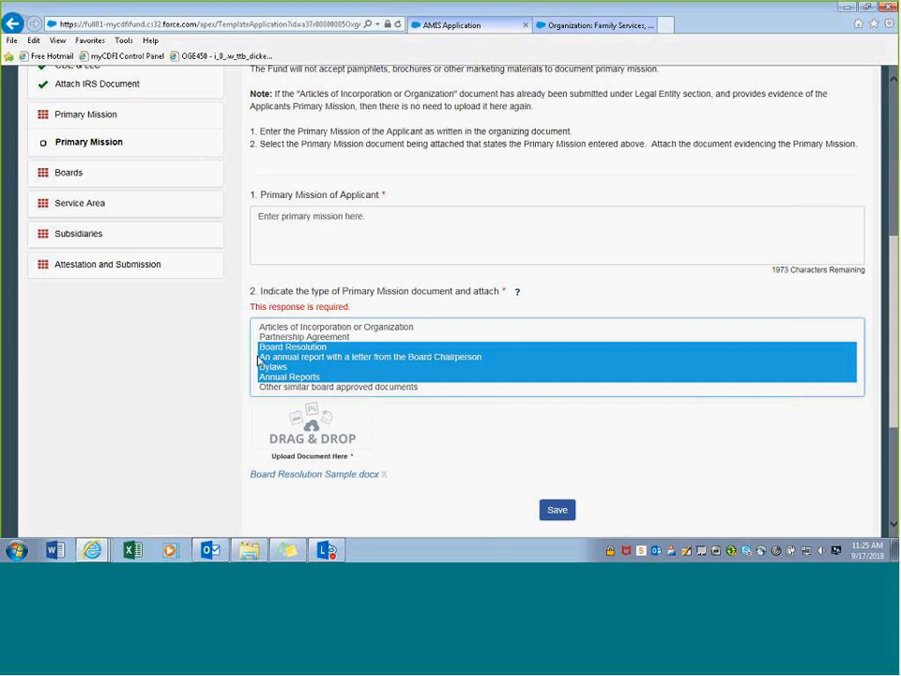
click(389, 359)
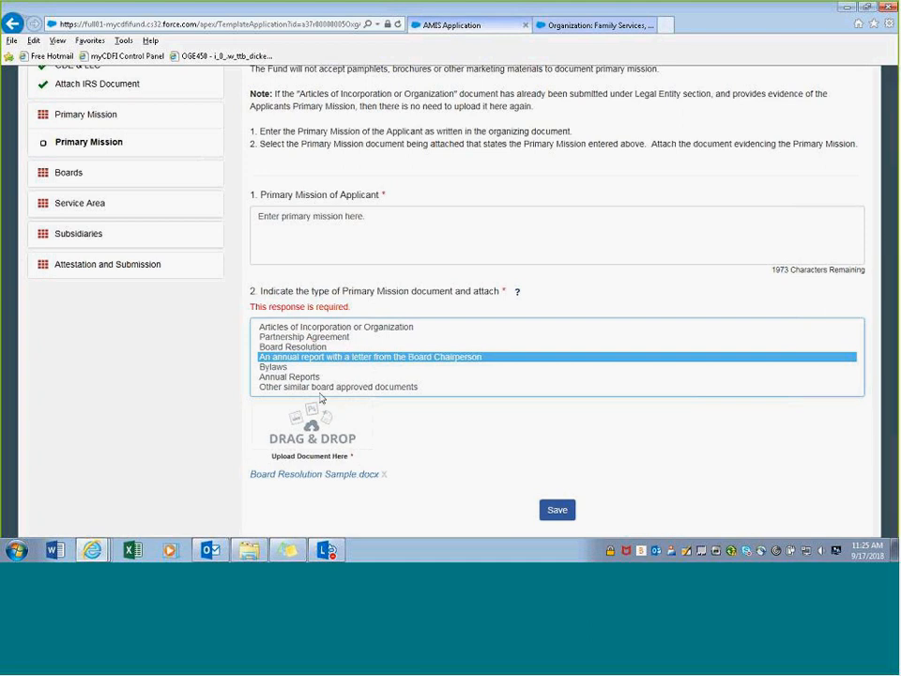
click(308, 378)
click(308, 347)
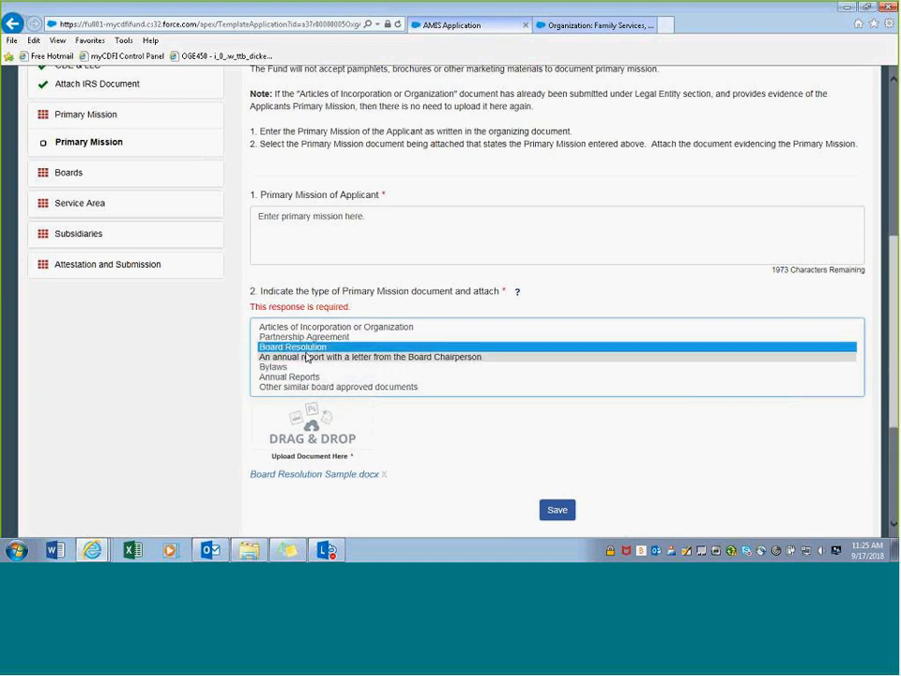
ctrl+click(300, 377)
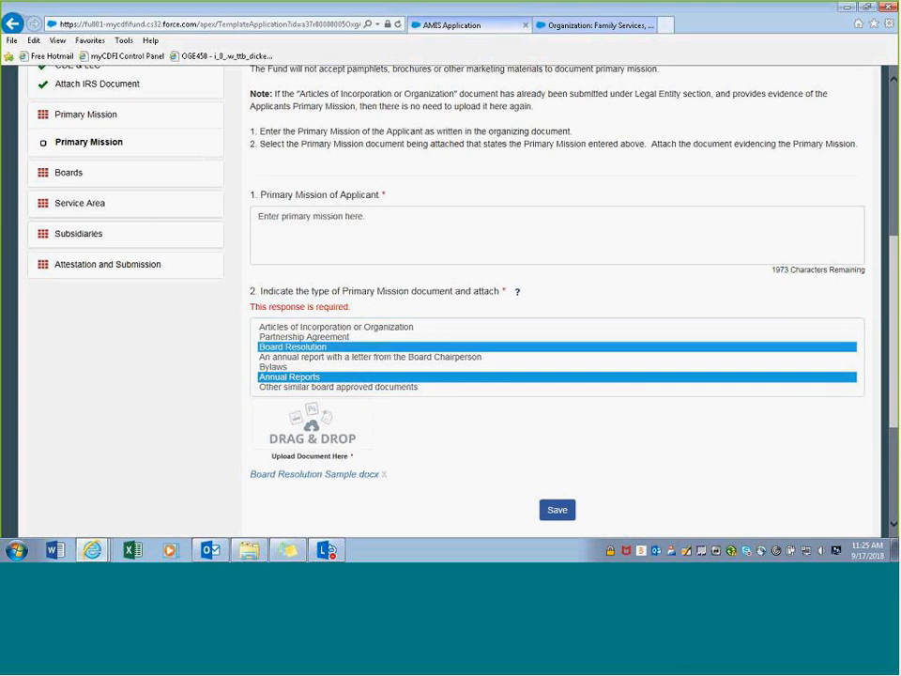
- Attach the board resolution sample document again and save the Primary Mission subsection as completed
drag(469, 256, 309, 437)
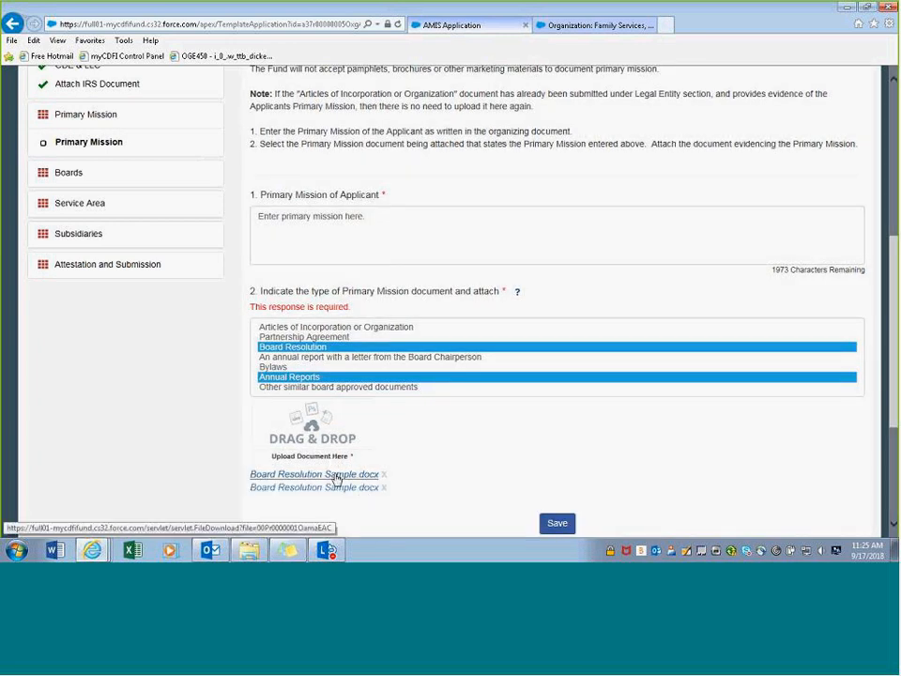
click(553, 525)
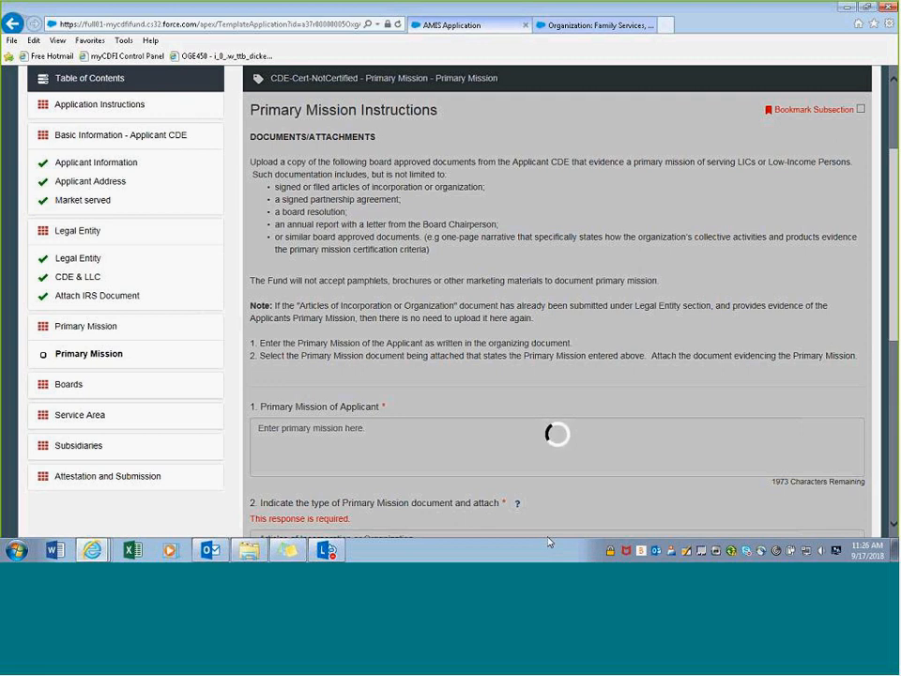
scroll(306, 368, down, 3)
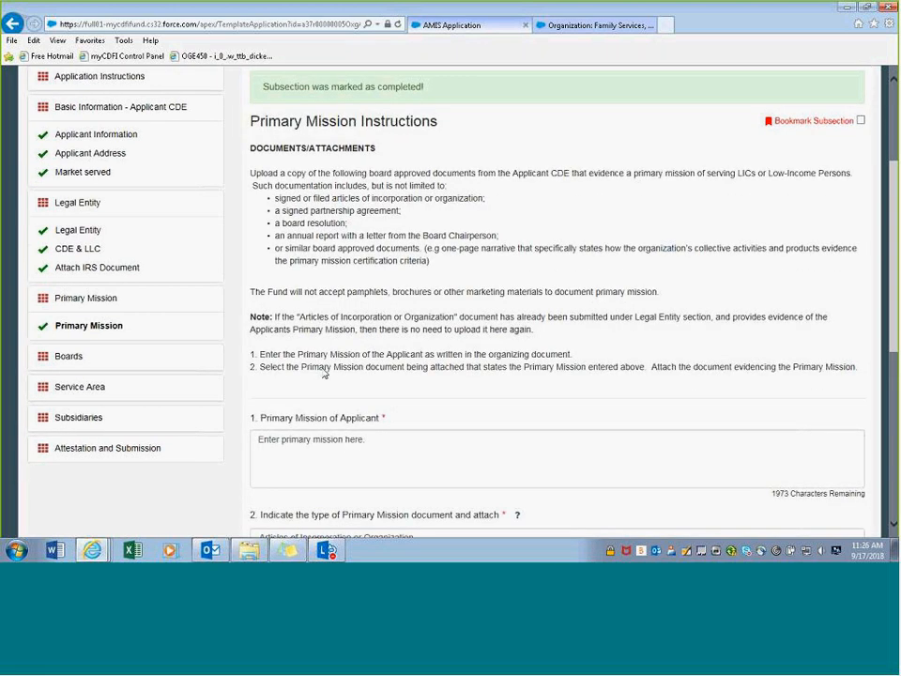
scroll(69, 167, up, 3)
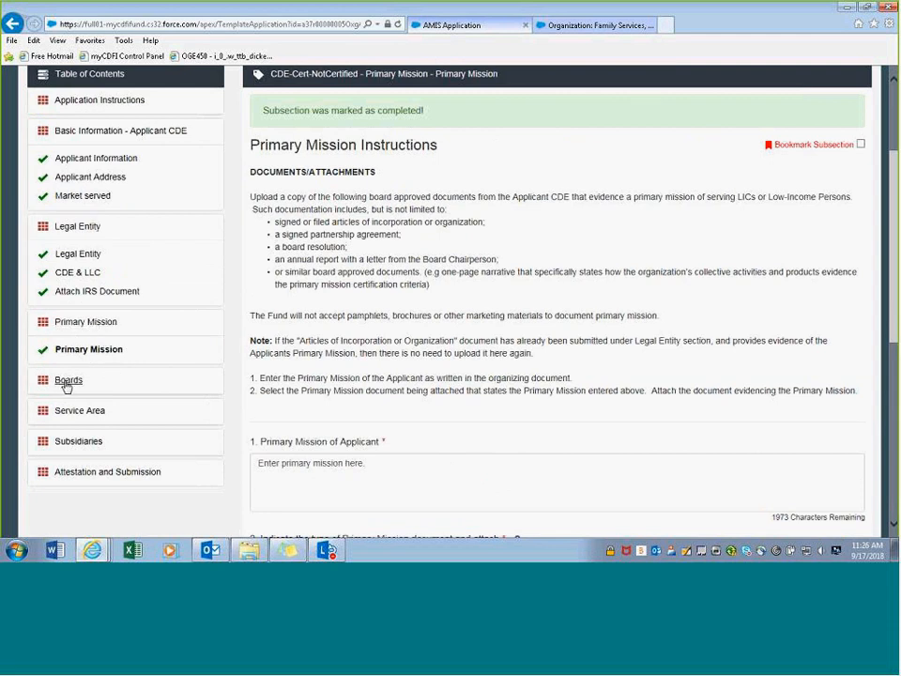
- Open the Boards section from the Table of Contents to view its Accountability Requirements
click(66, 383)
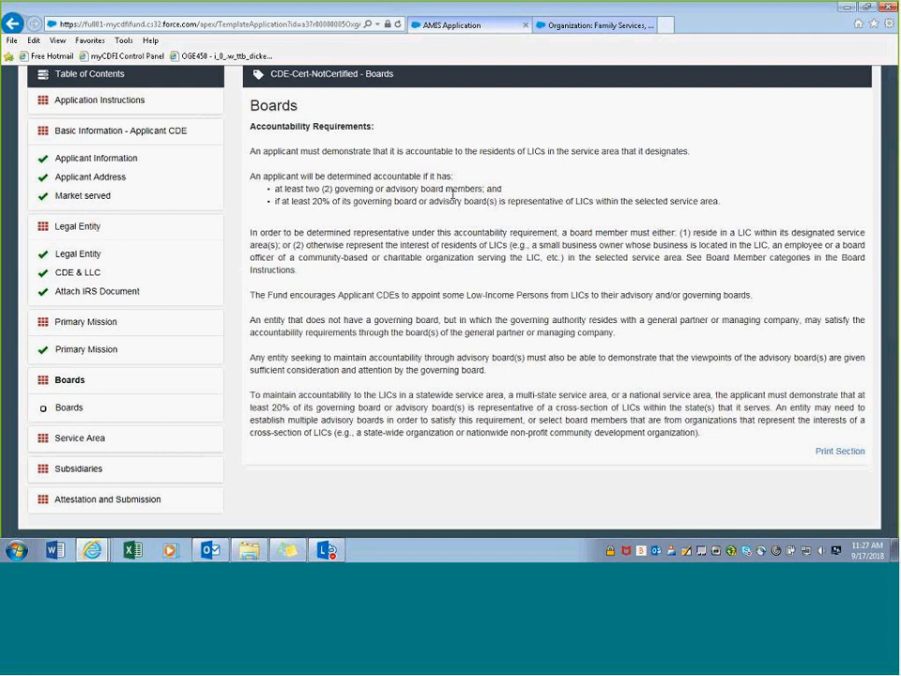
- Open the Boards subsection and bring its Board Instructions and board-selection field into view
click(68, 409)
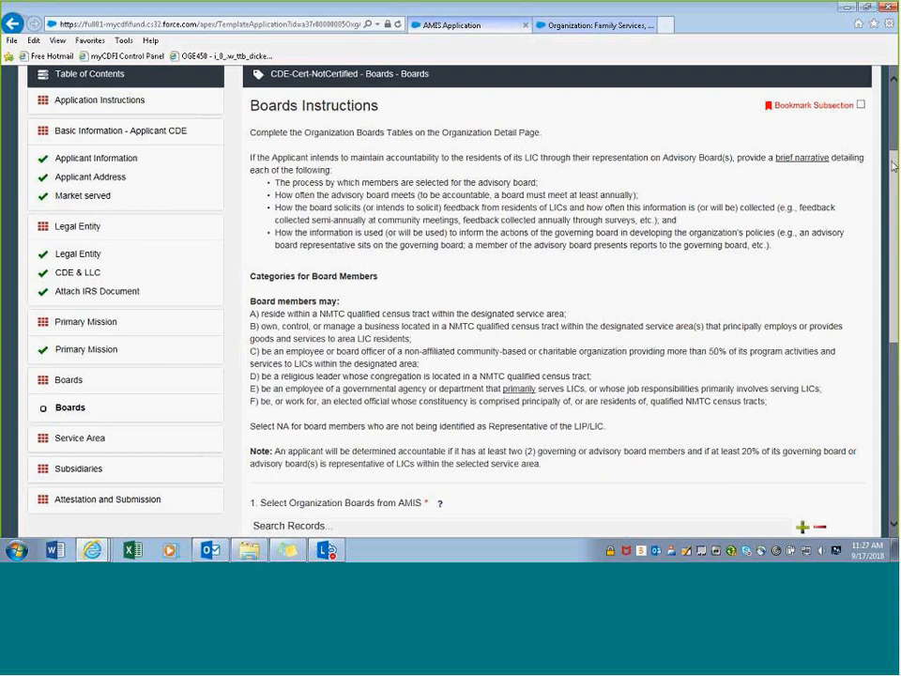
drag(891, 165, 871, 229)
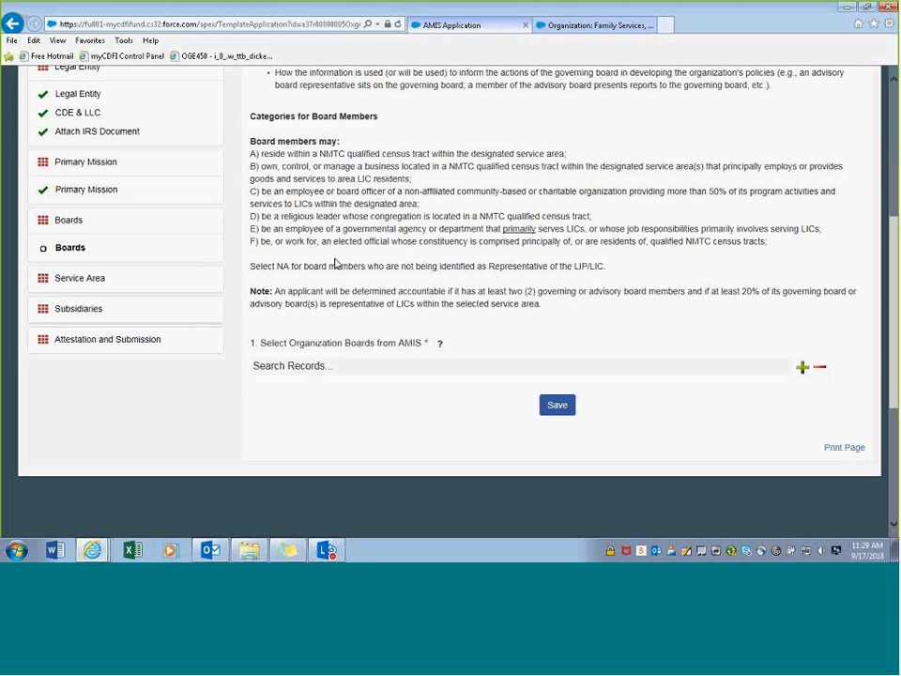
- Switch to the Family Services, Inc. organization tab and jump to its Organization Boards list
scroll(335, 263, down, 1)
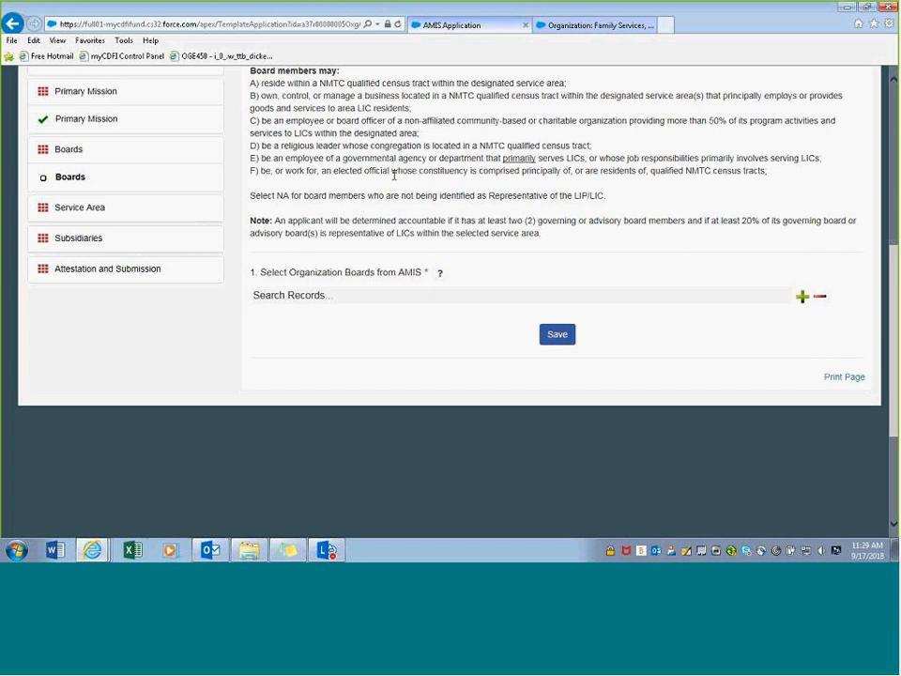
scroll(394, 174, up, 5)
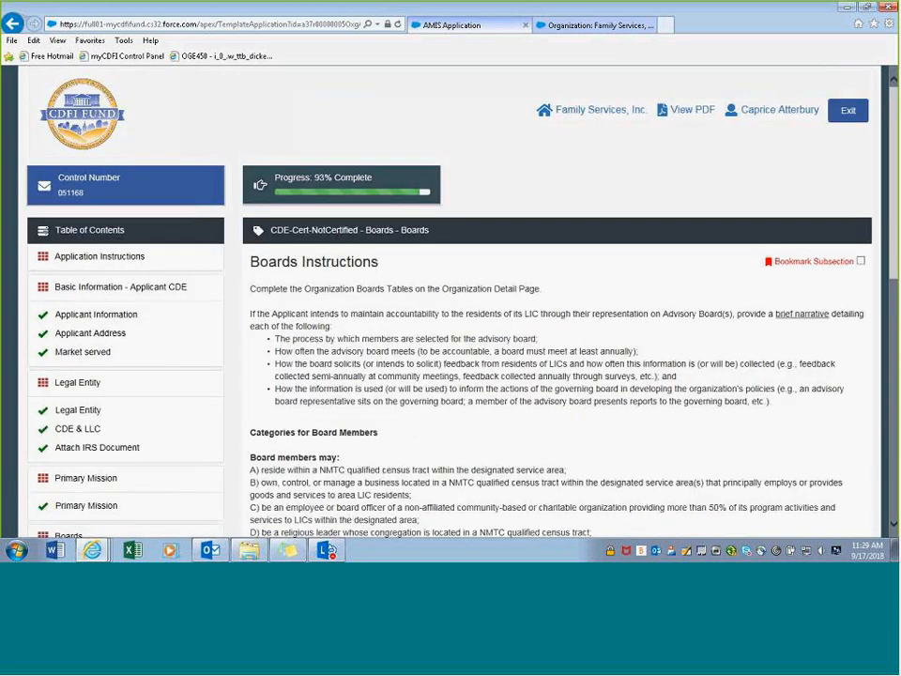
click(600, 26)
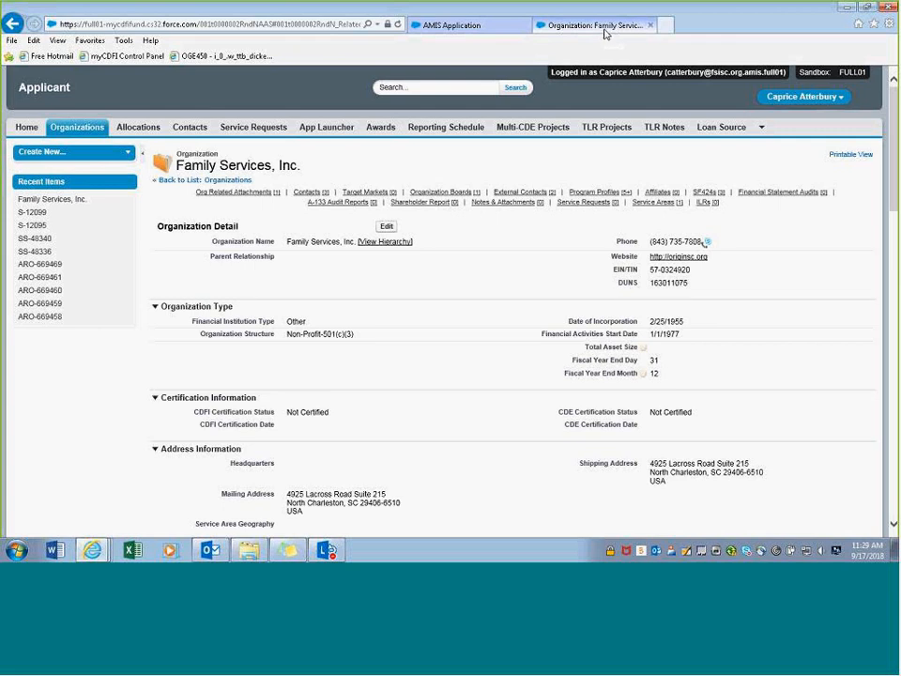
click(437, 193)
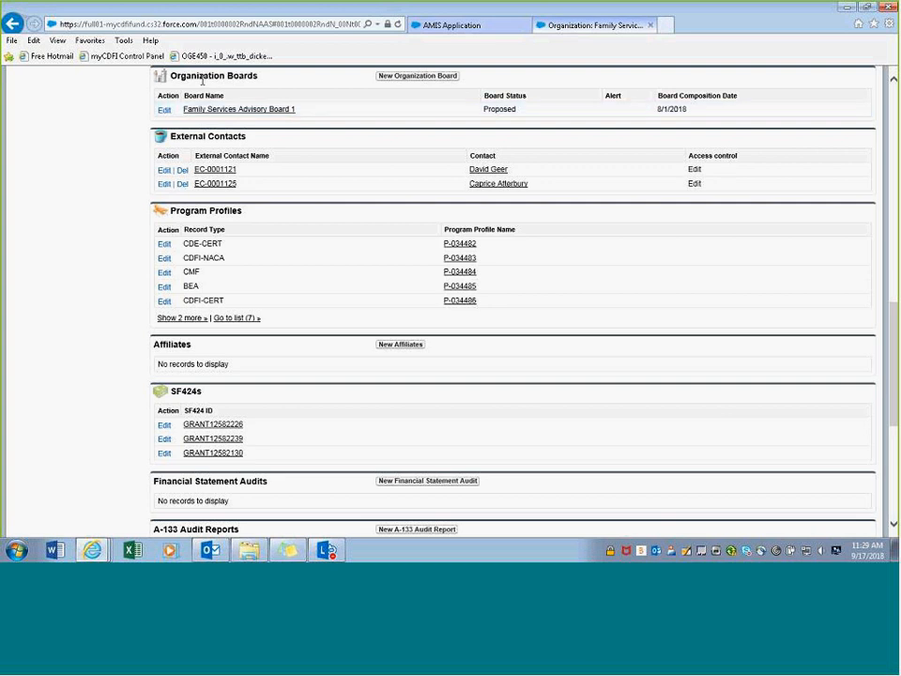
scroll(220, 140, up, 2)
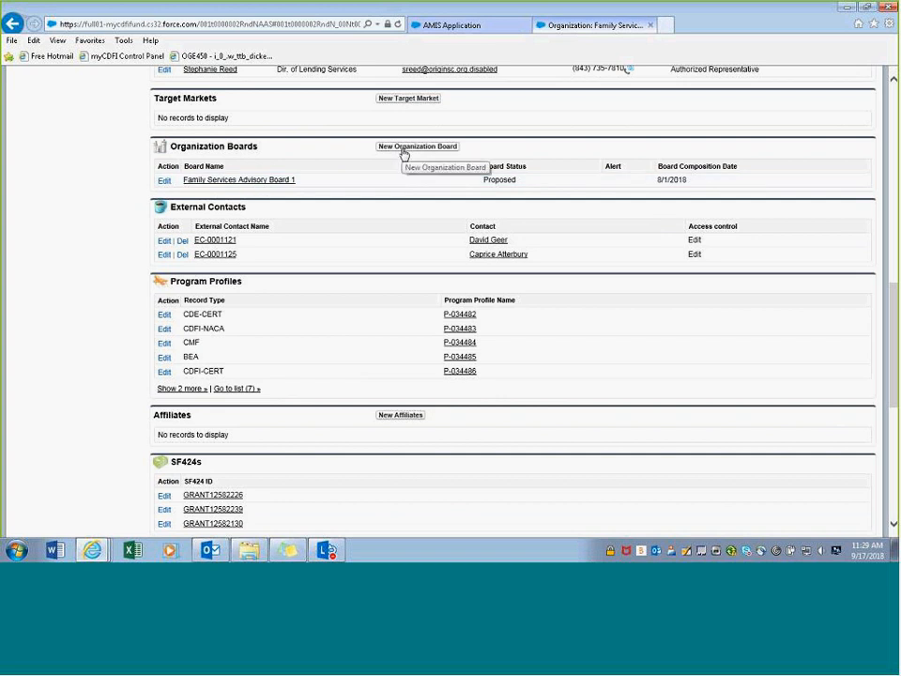
click(404, 149)
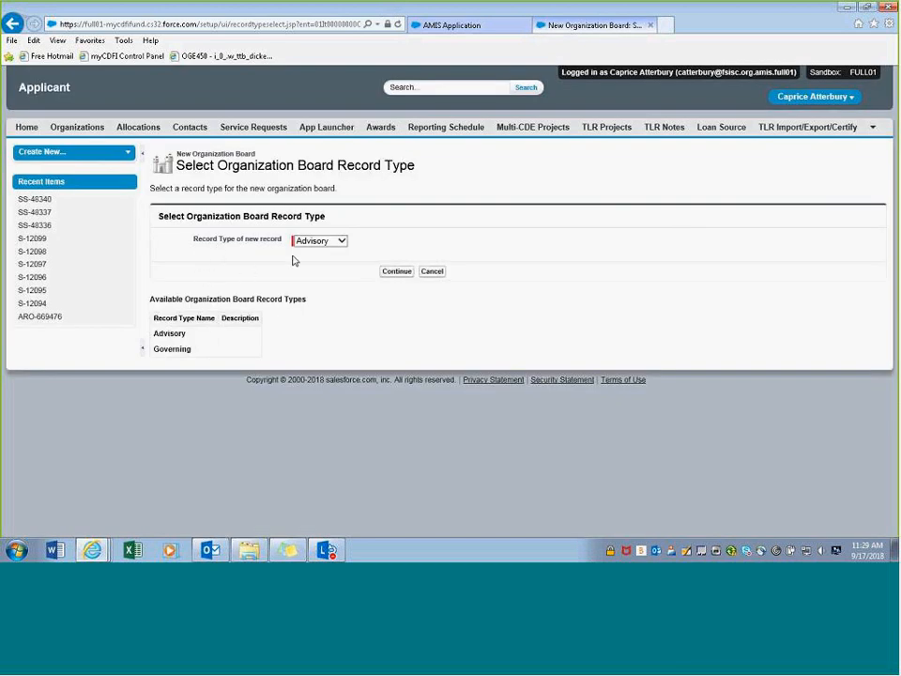
click(342, 243)
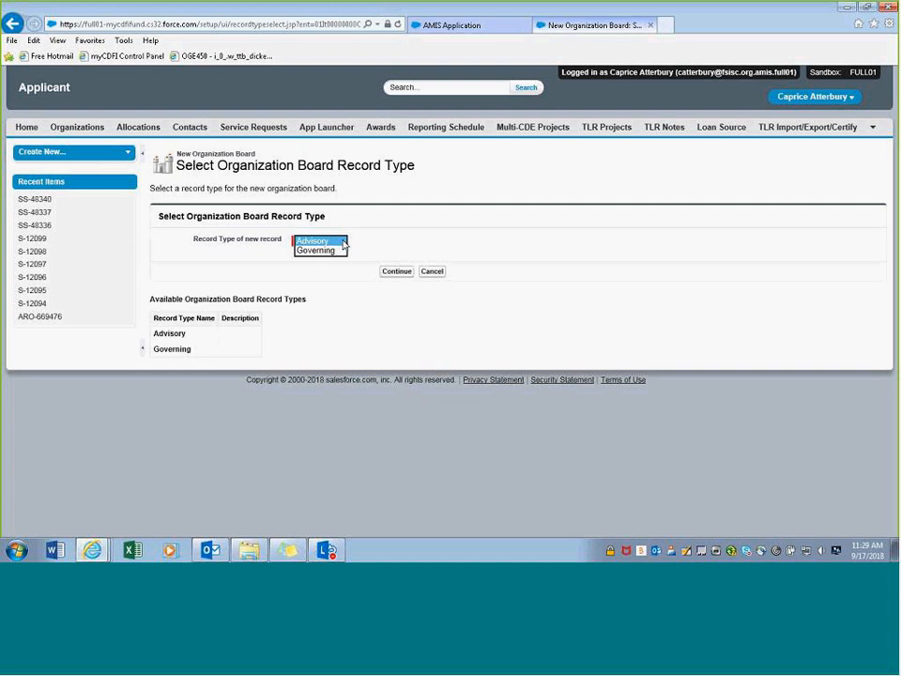
click(434, 273)
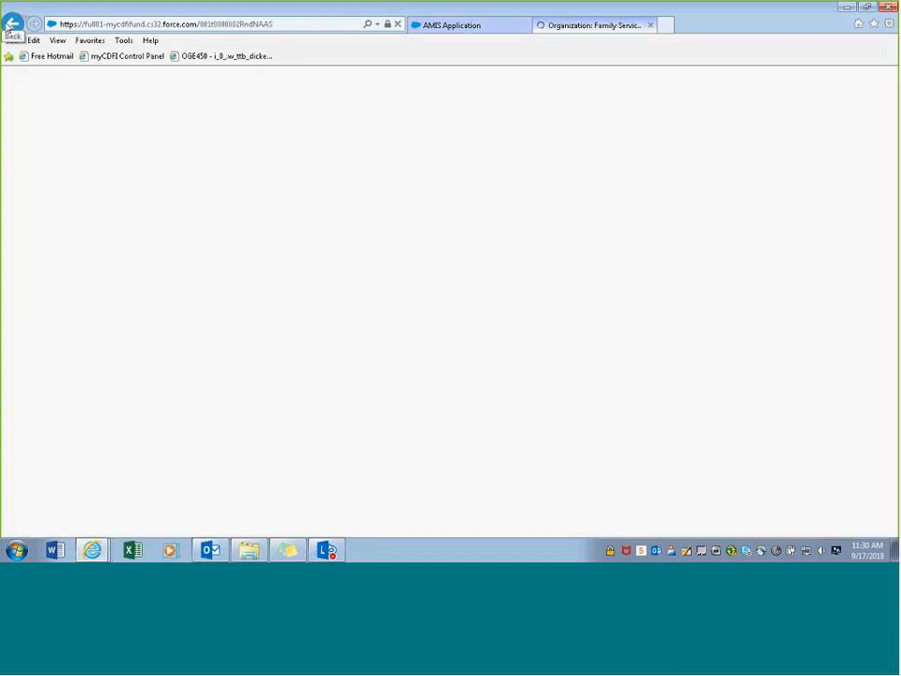
- Open the Family Services Advisory Board 1 record from Organization Boards and start editing it
scroll(187, 208, down, 10)
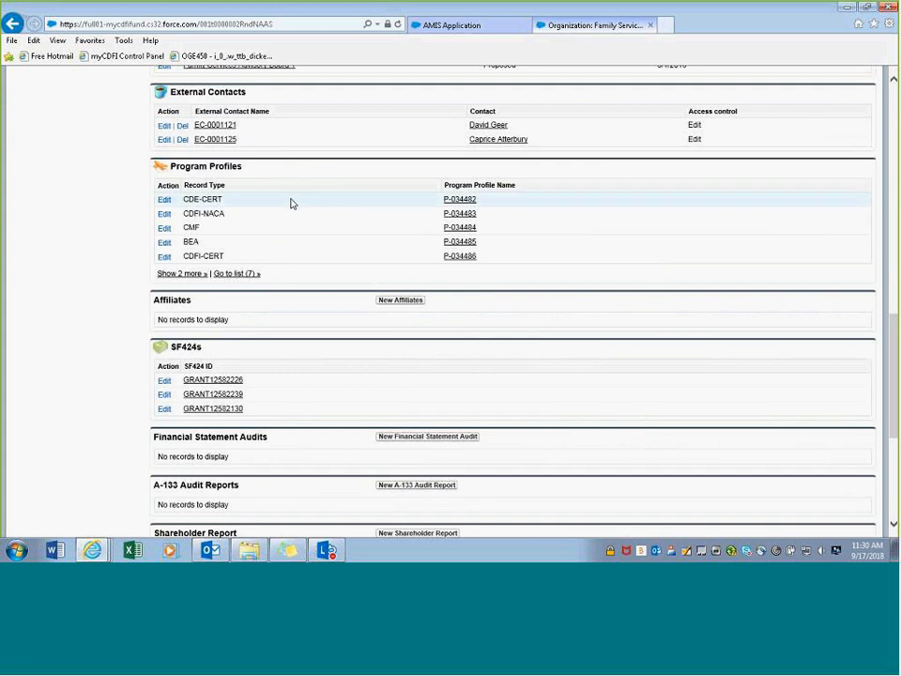
scroll(289, 202, down, 3)
scroll(287, 214, up, 2)
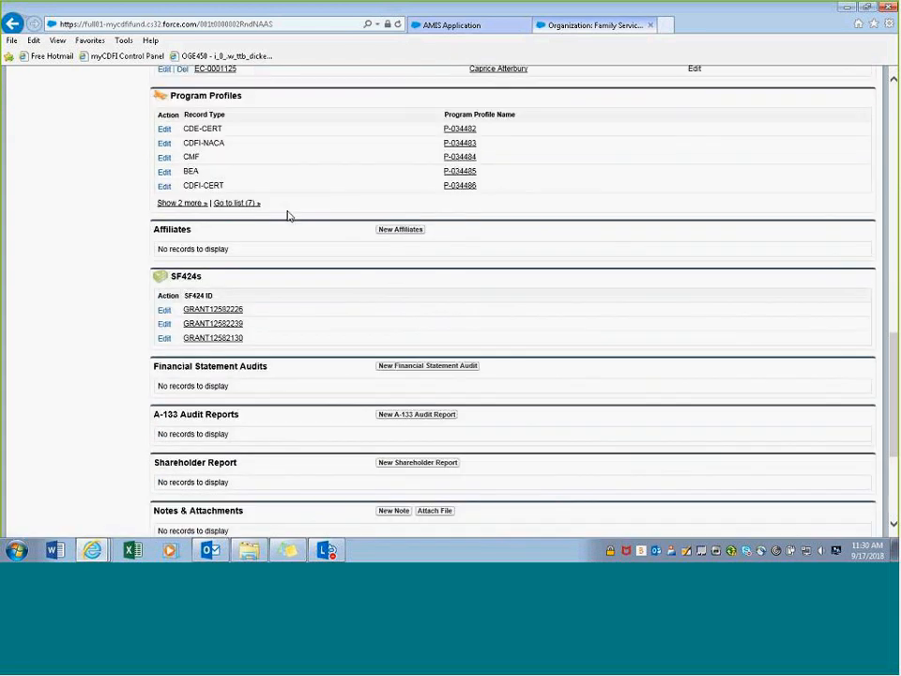
scroll(287, 214, up, 2)
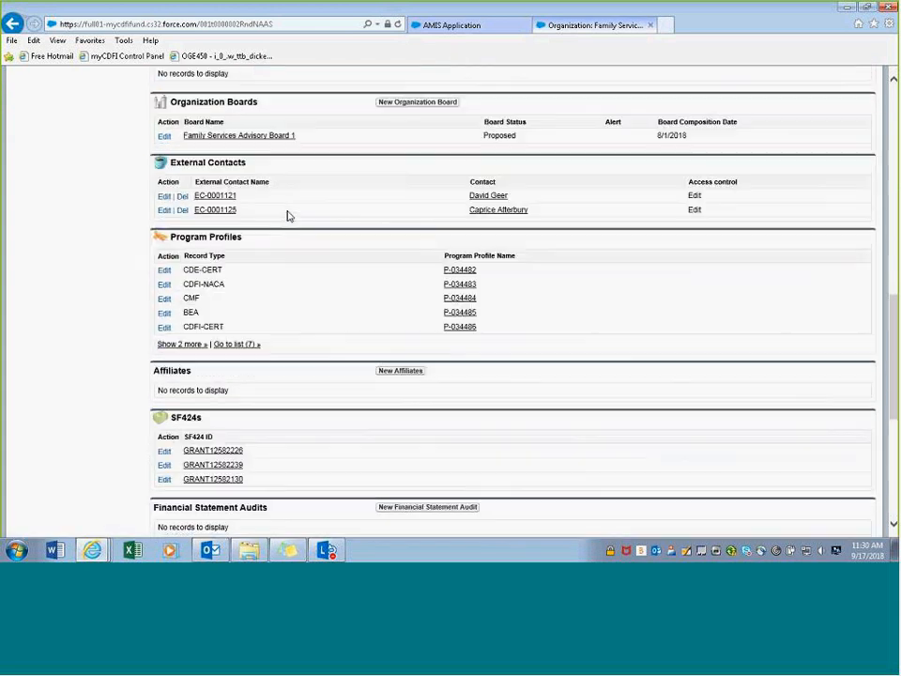
click(242, 137)
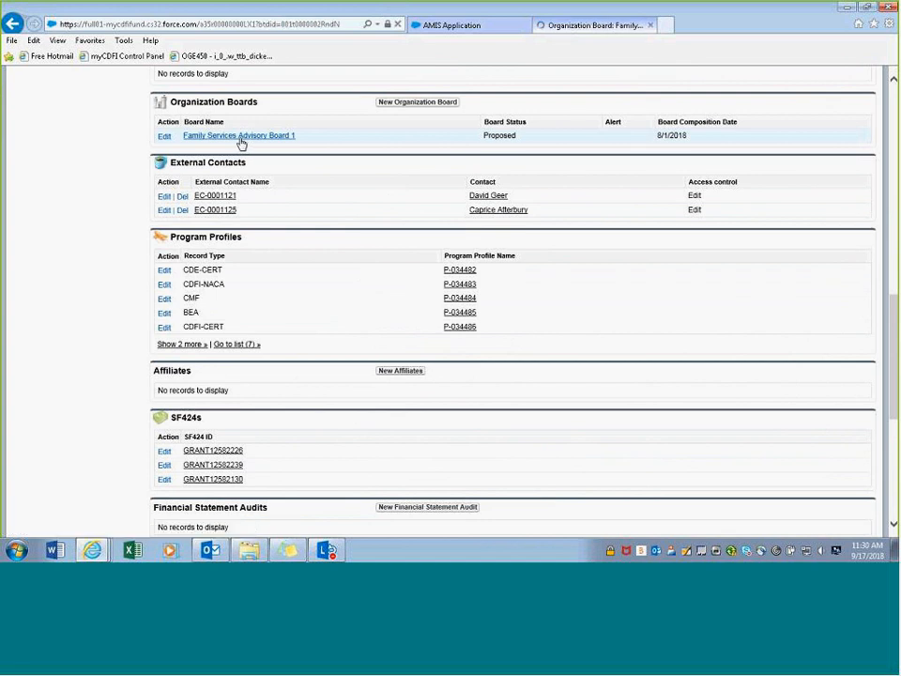
scroll(315, 364, down, 1)
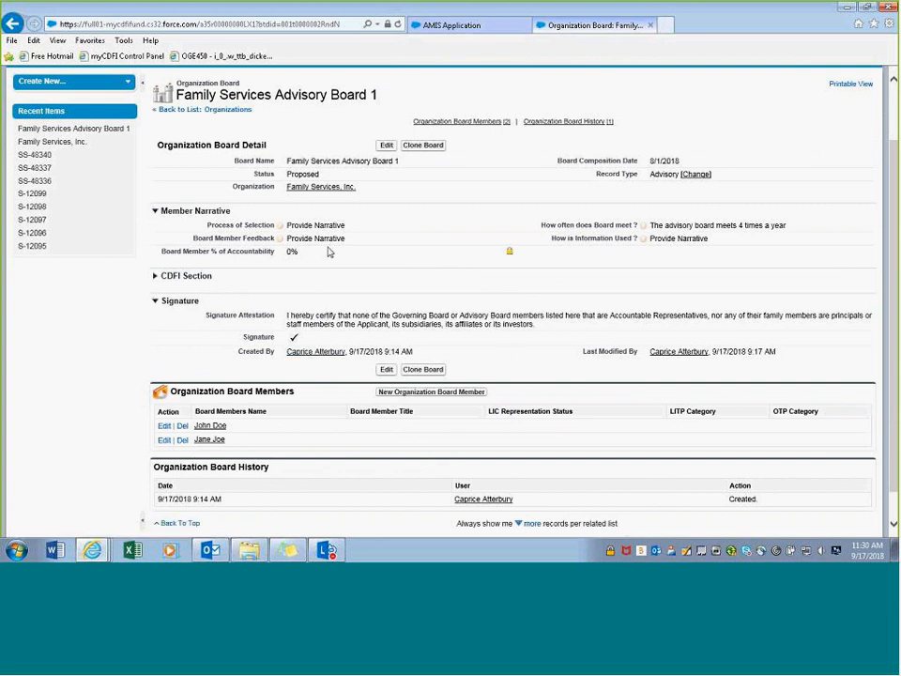
click(386, 146)
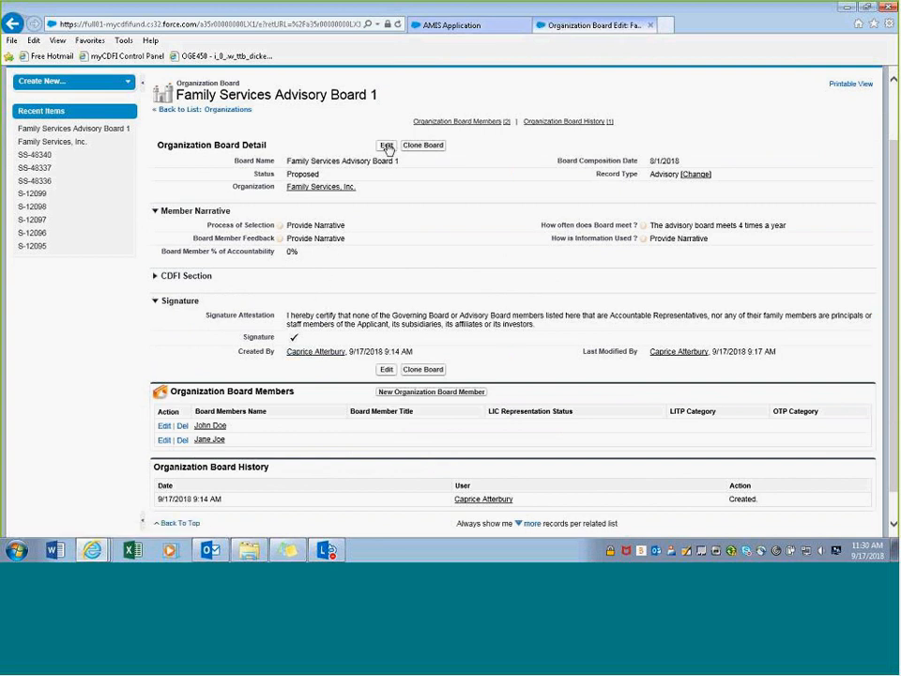
click(422, 274)
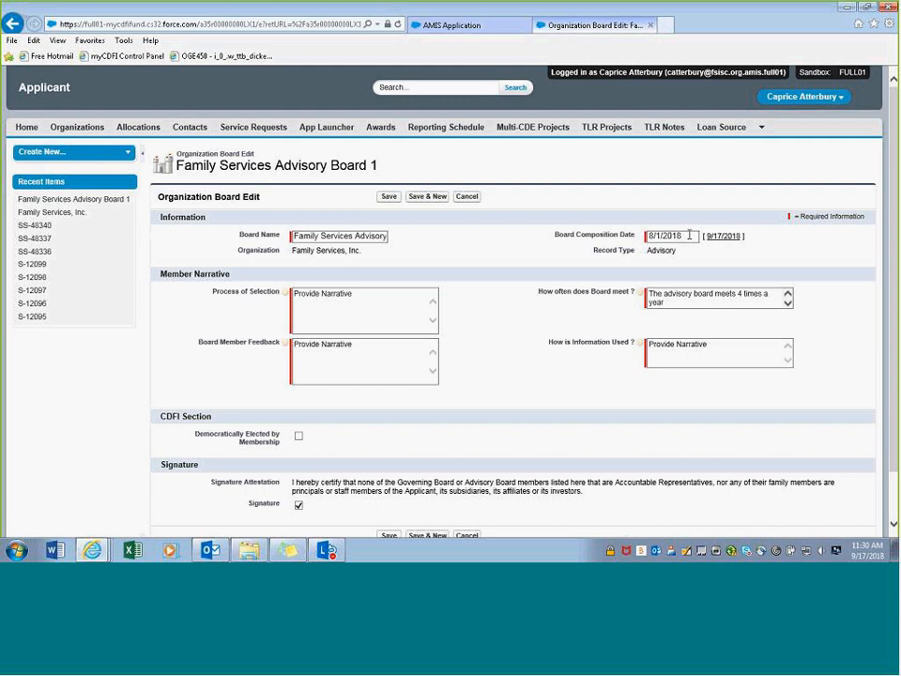
click(687, 234)
click(685, 220)
scroll(282, 234, down, 2)
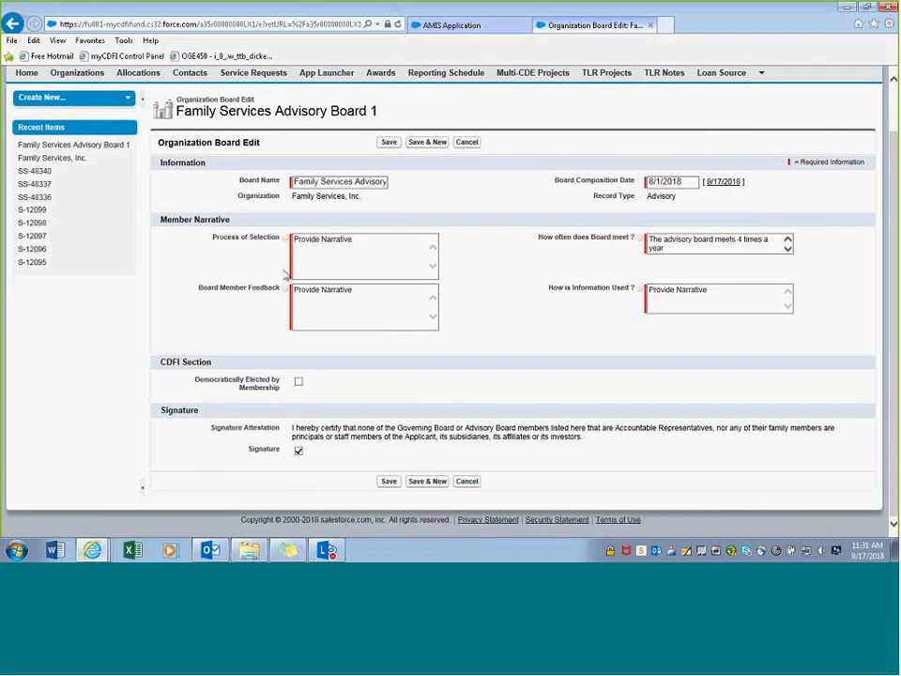
- Read the guidance for each Member Narrative field, then save Family Services Advisory Board 1
mouse_move(287, 242)
mouse_move(637, 240)
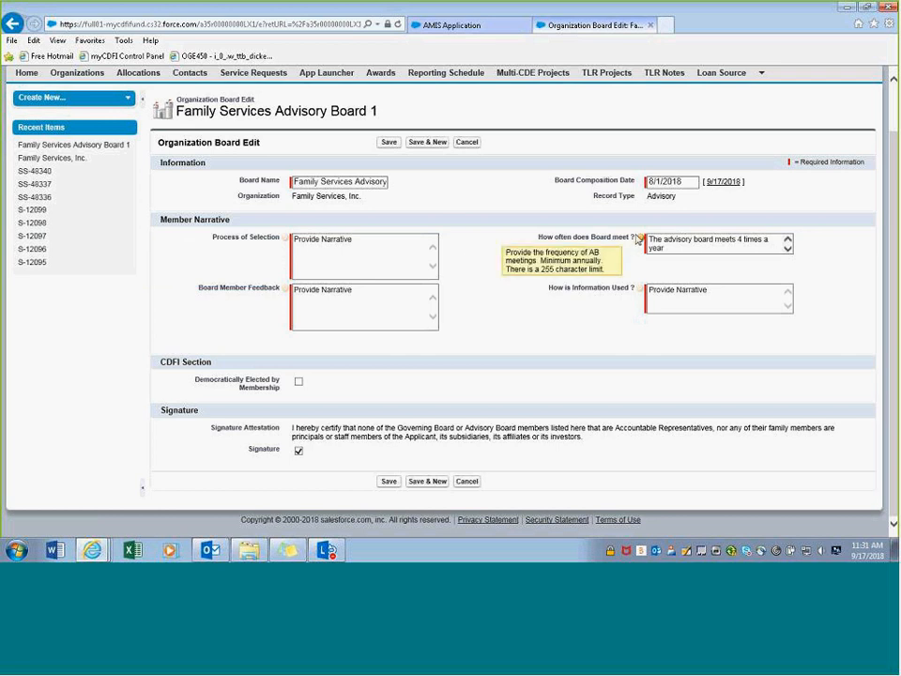
mouse_move(284, 292)
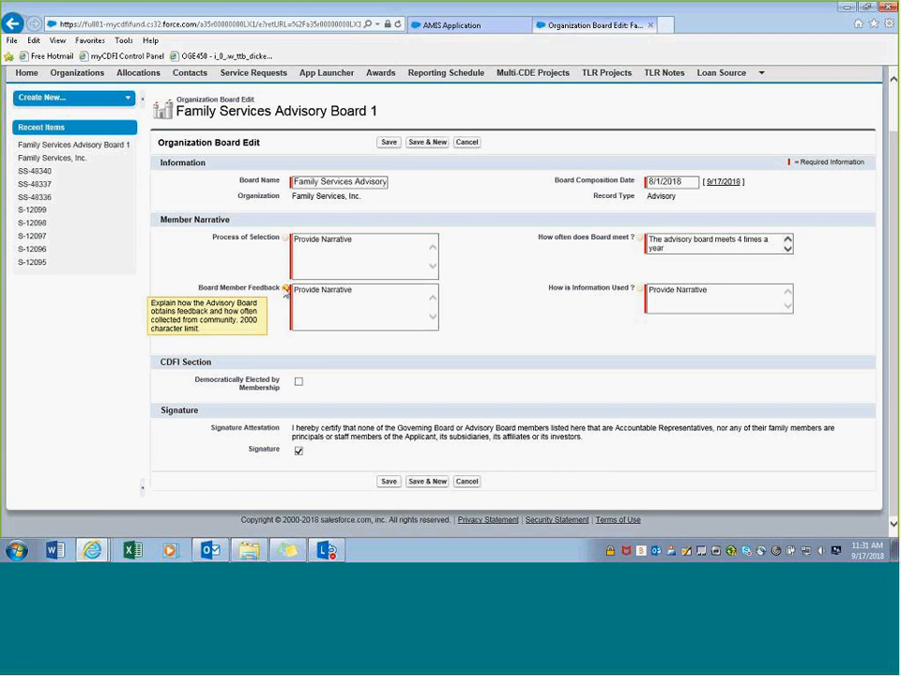
mouse_move(641, 292)
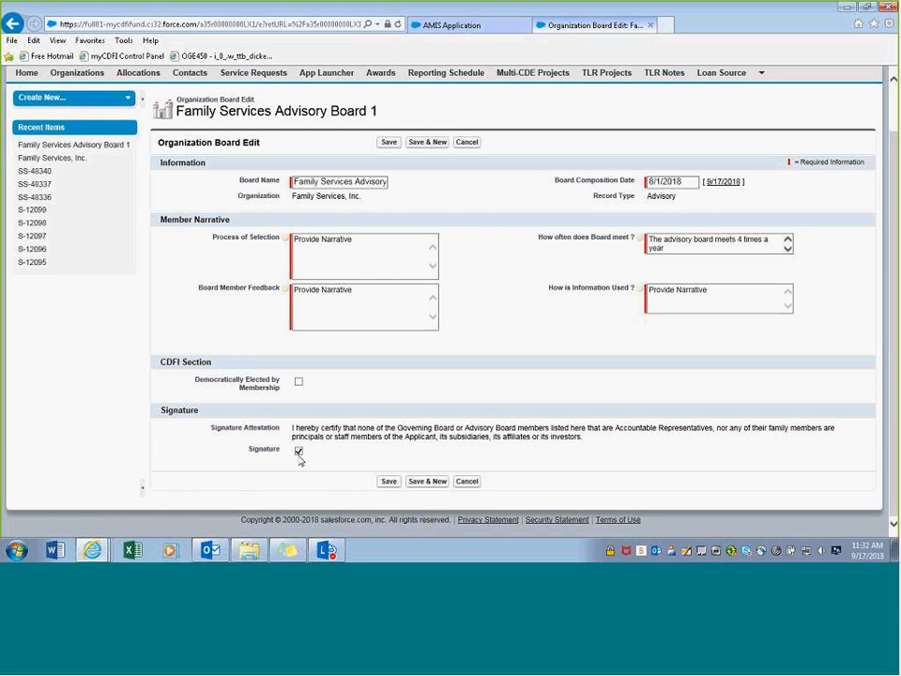
click(385, 484)
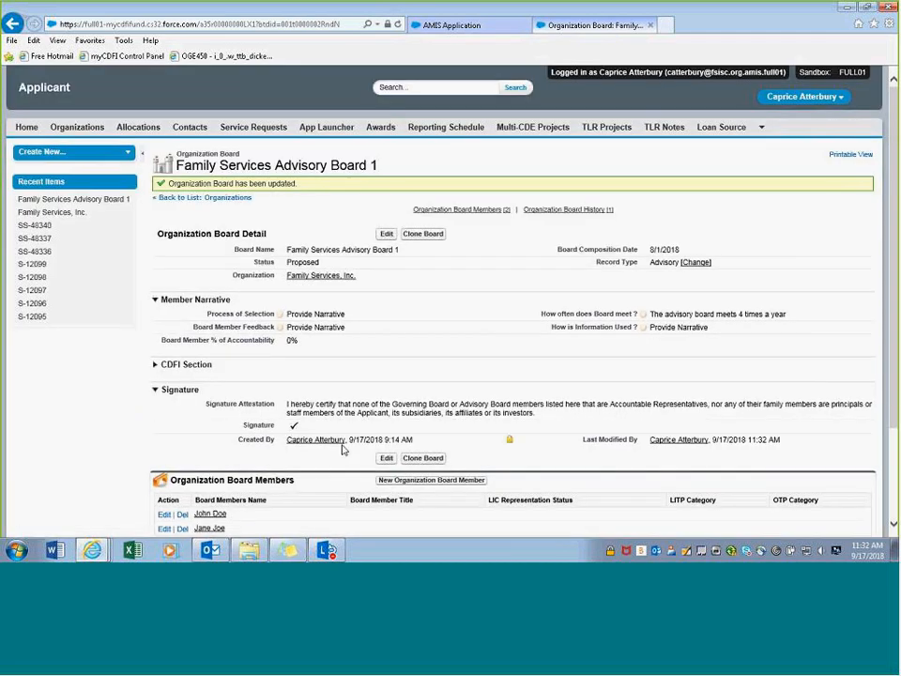
scroll(343, 449, down, 3)
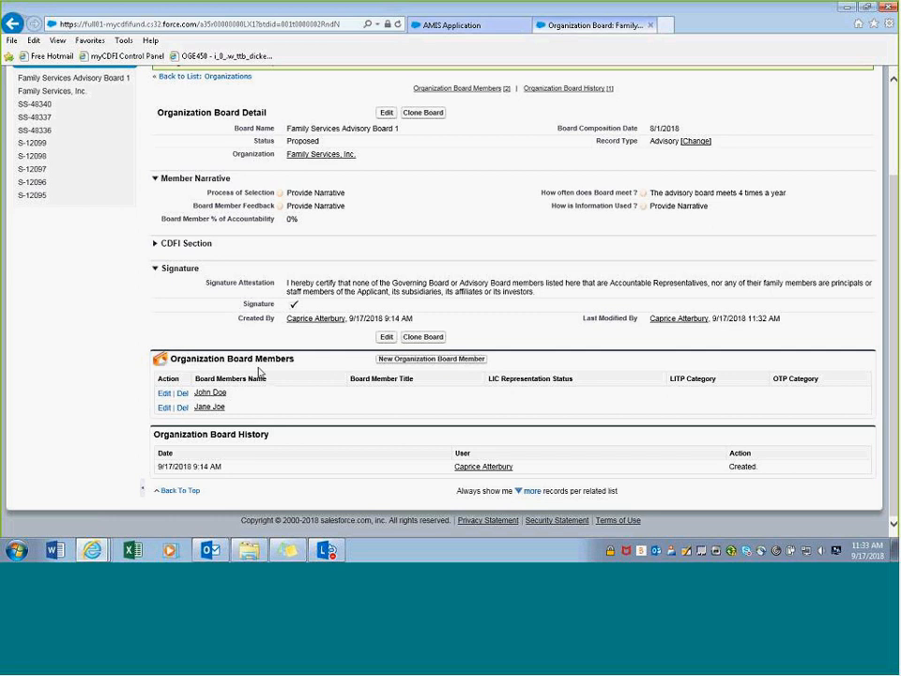
- Create a new Organization Board Member with record type Religious Leader
click(409, 364)
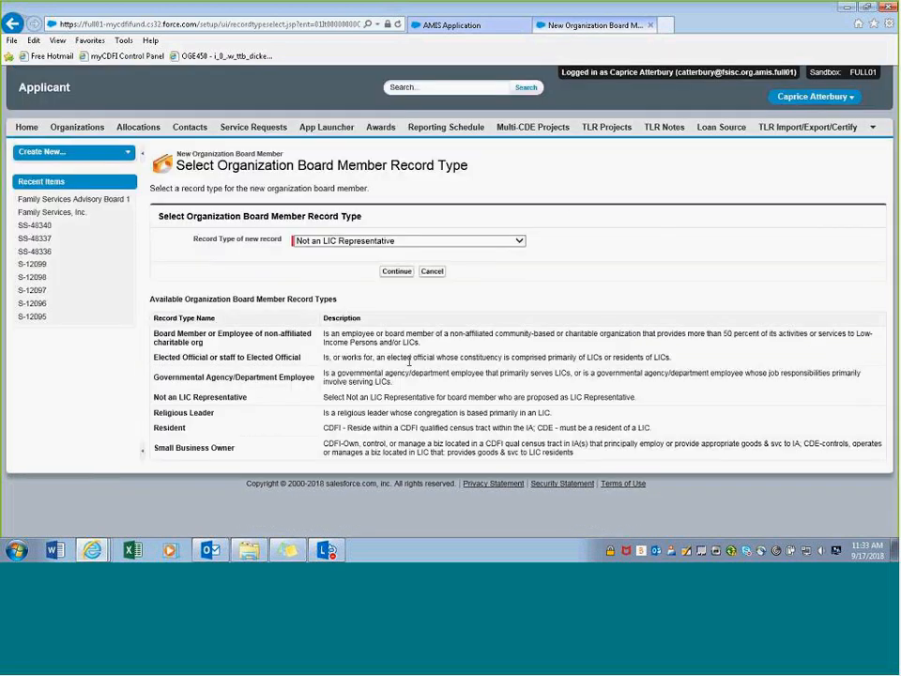
click(519, 243)
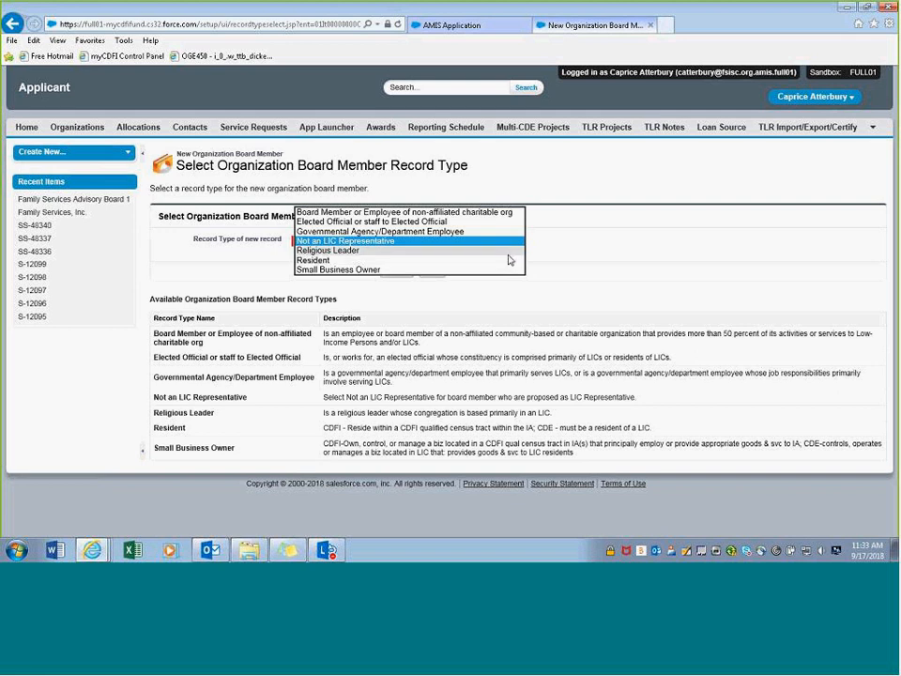
click(434, 250)
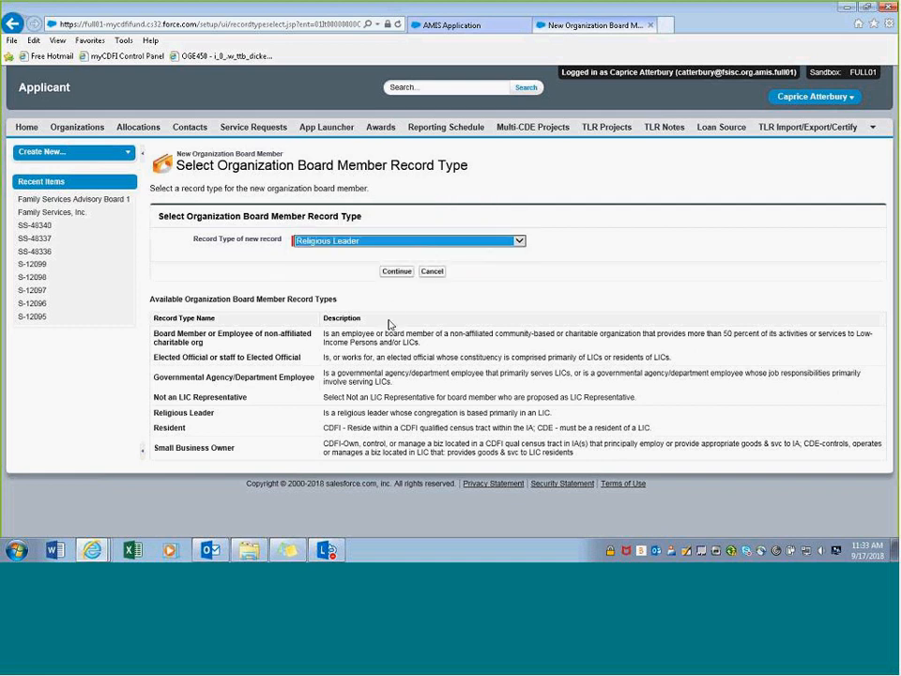
click(396, 272)
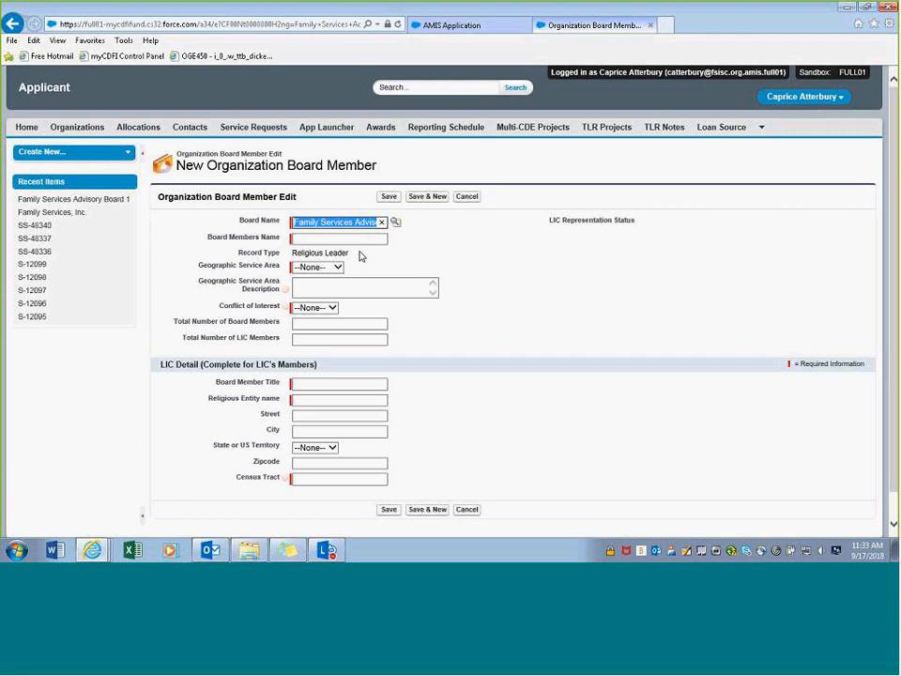
- Enter the board member's full name, correcting a mistyped entry
click(331, 240)
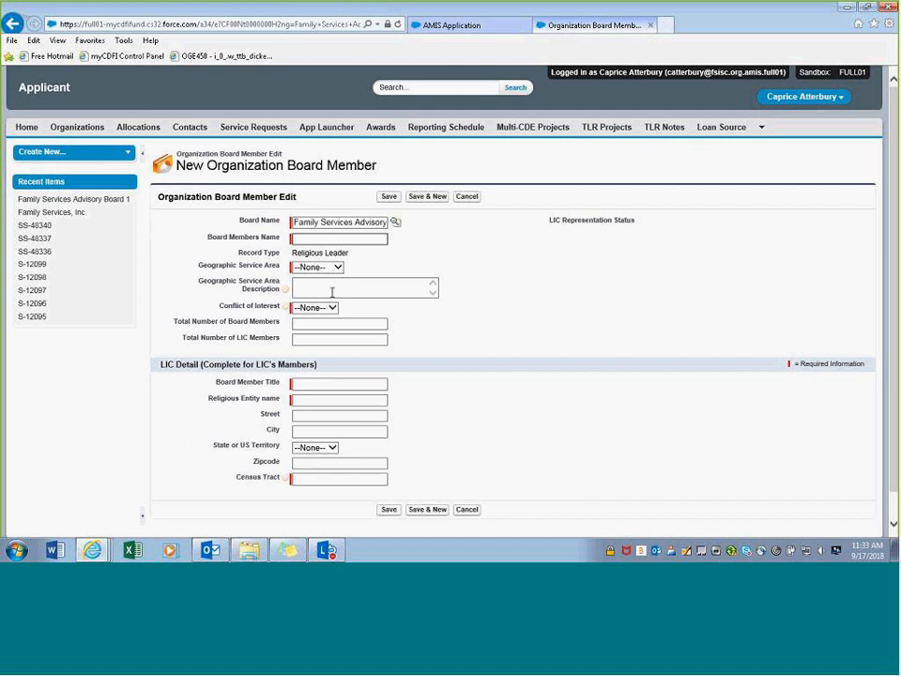
text(Board)
key(BackSpace)
key(BackSpace)
key(BackSpace)
key(BackSpace)
key(BackSpace)
key(BackSpace)
- Set Geographic Service Area to Local and Conflict of Interest to No
click(338, 268)
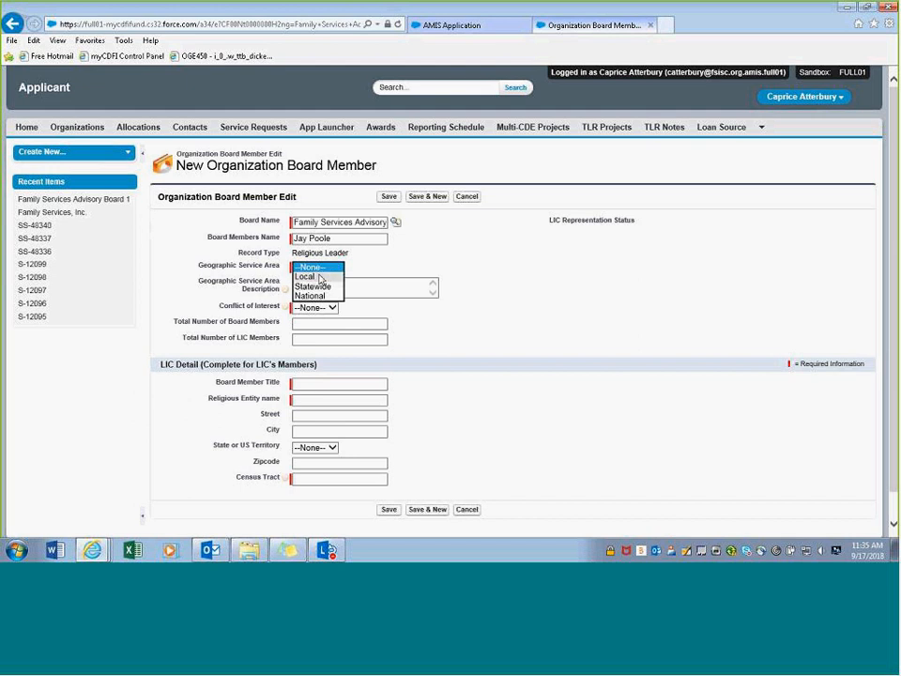
click(311, 276)
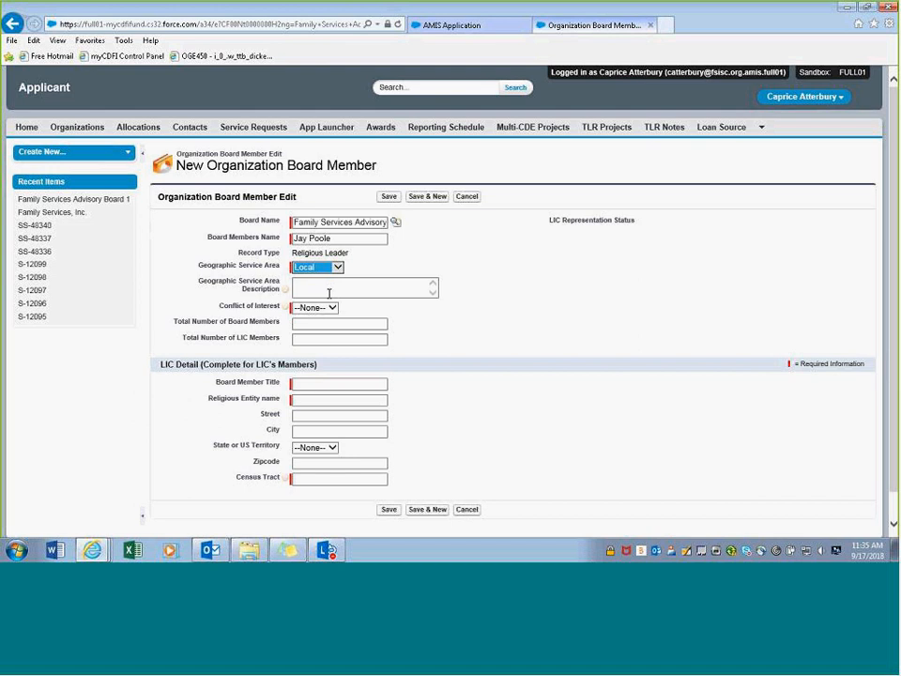
click(332, 309)
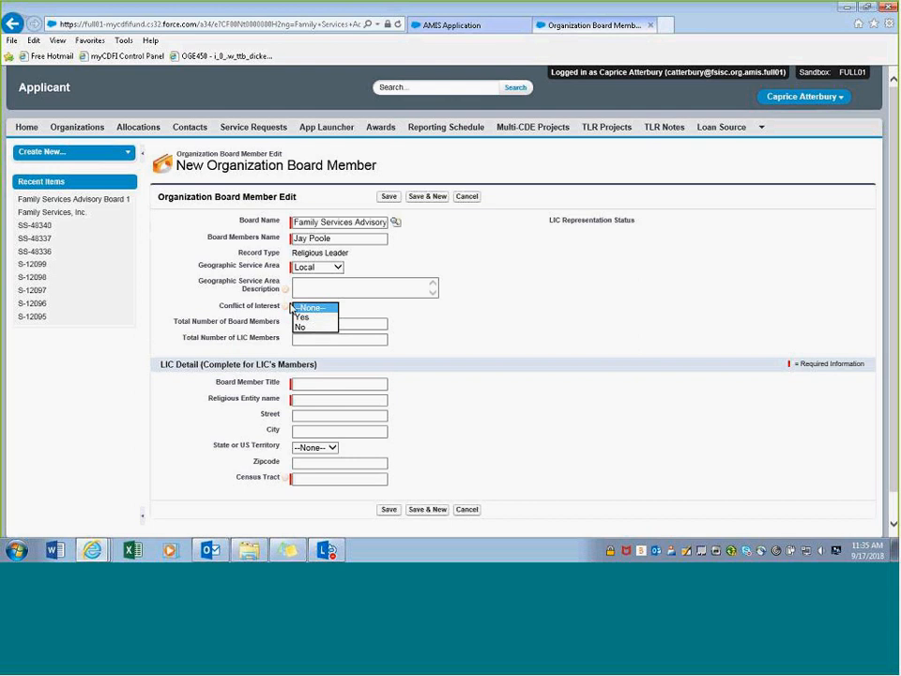
mouse_move(288, 308)
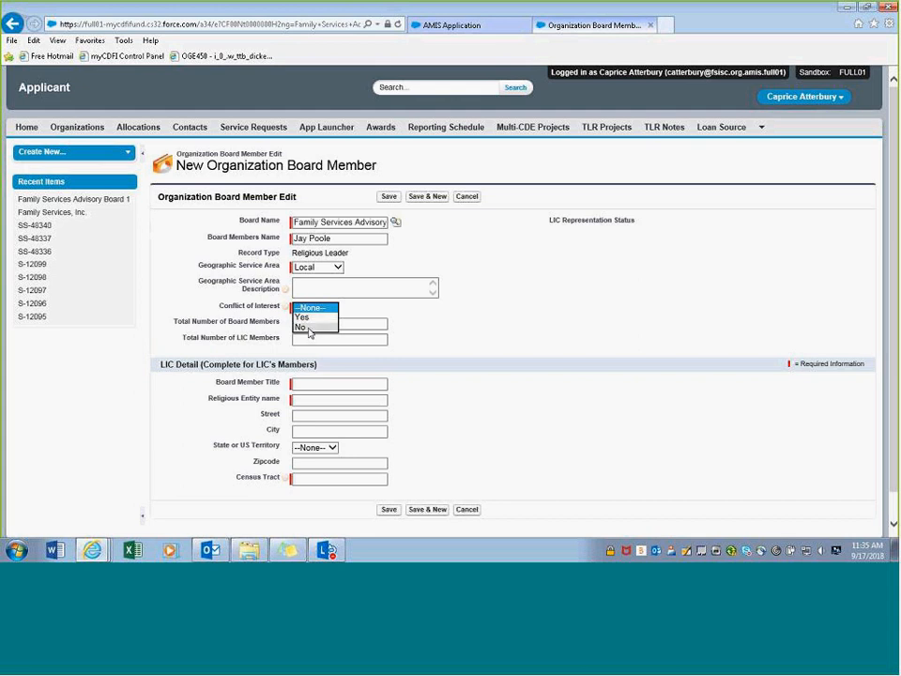
click(310, 328)
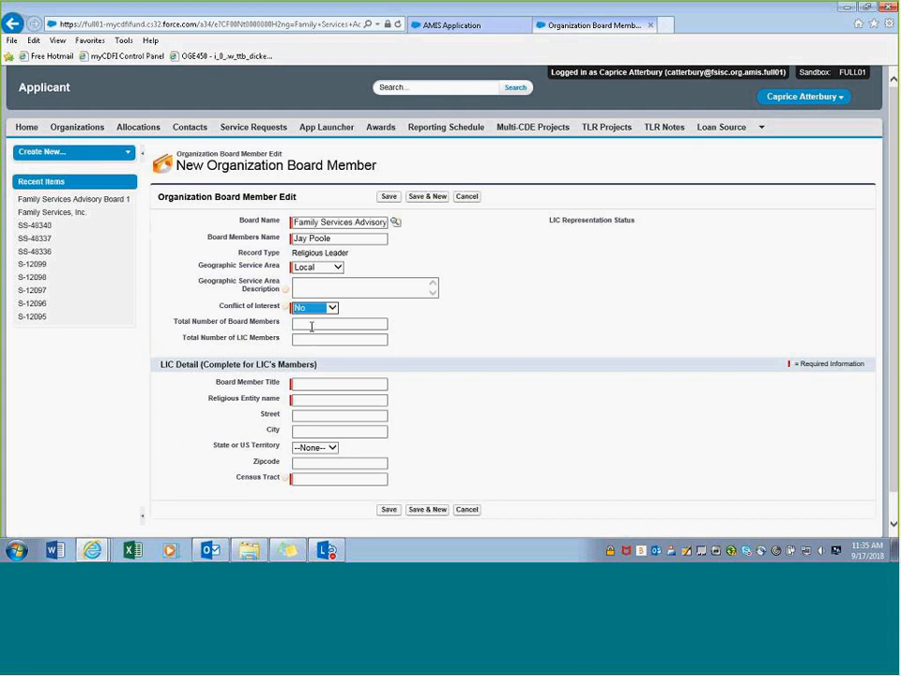
- Enter board member title Pastor and religious entity name Church of Geography
click(302, 383)
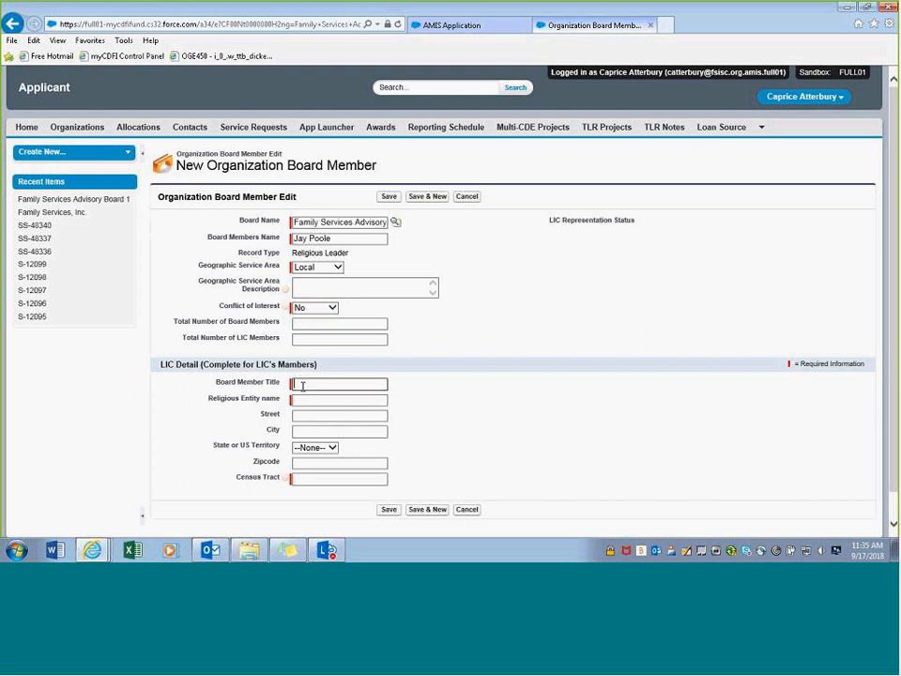
text(Pastor)
click(299, 399)
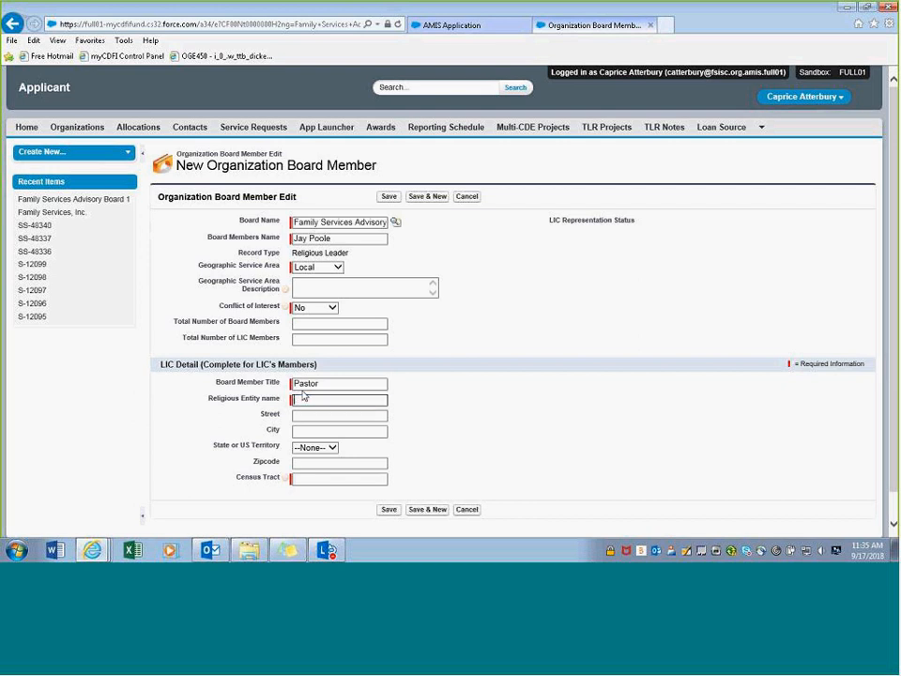
text(Church)
text( of)
text( Geograp)
text(hy)
click(317, 447)
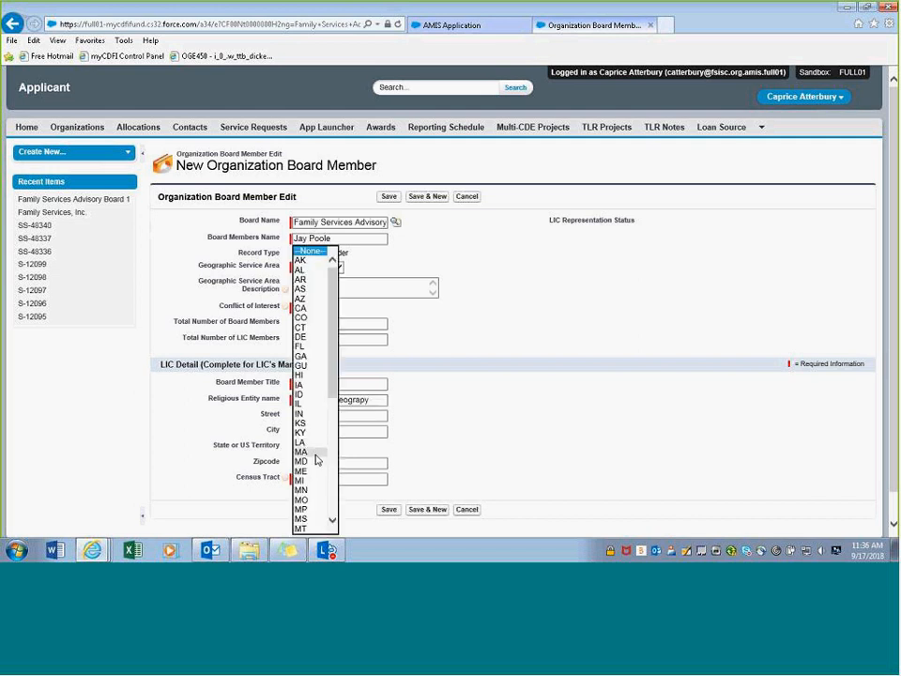
click(319, 461)
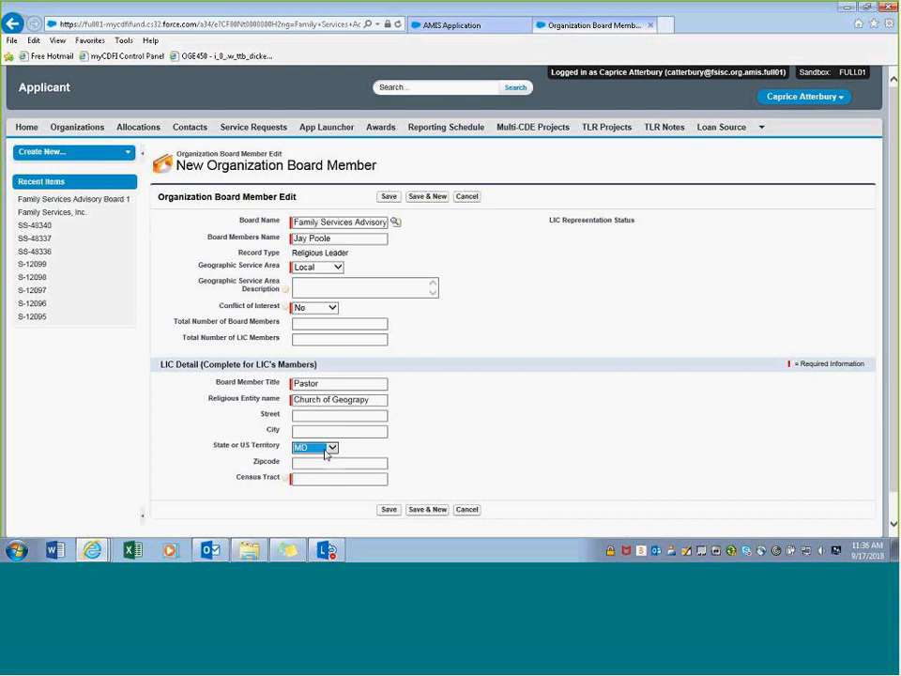
click(320, 479)
click(476, 432)
scroll(408, 454, down, 1)
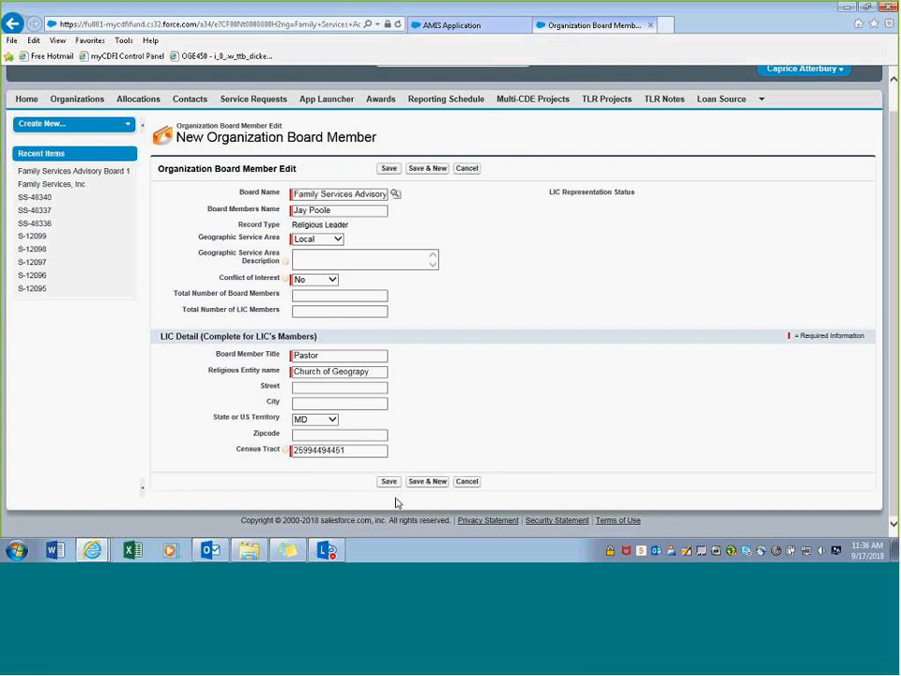
click(388, 482)
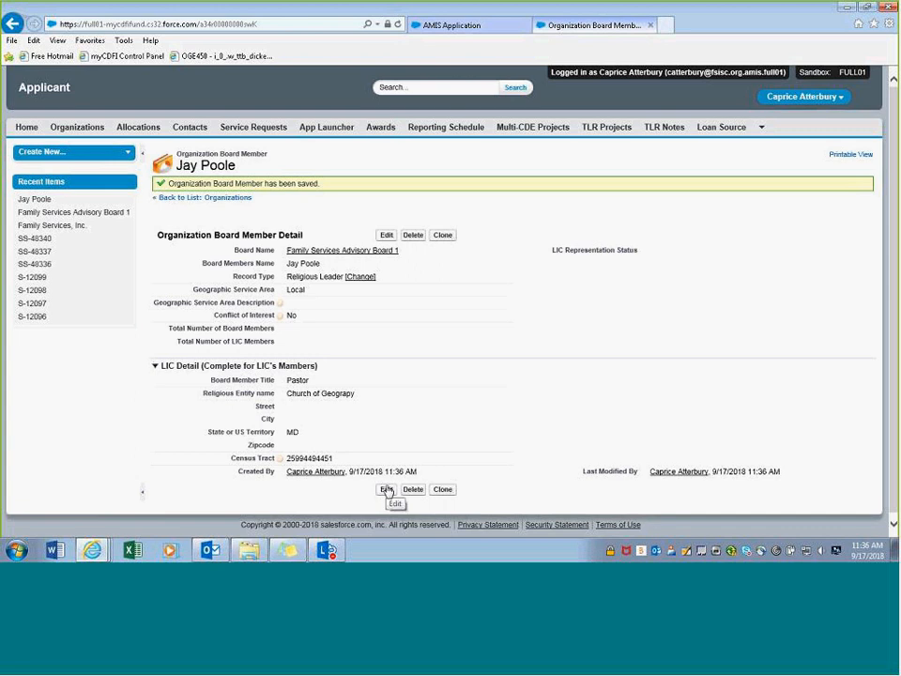
click(326, 251)
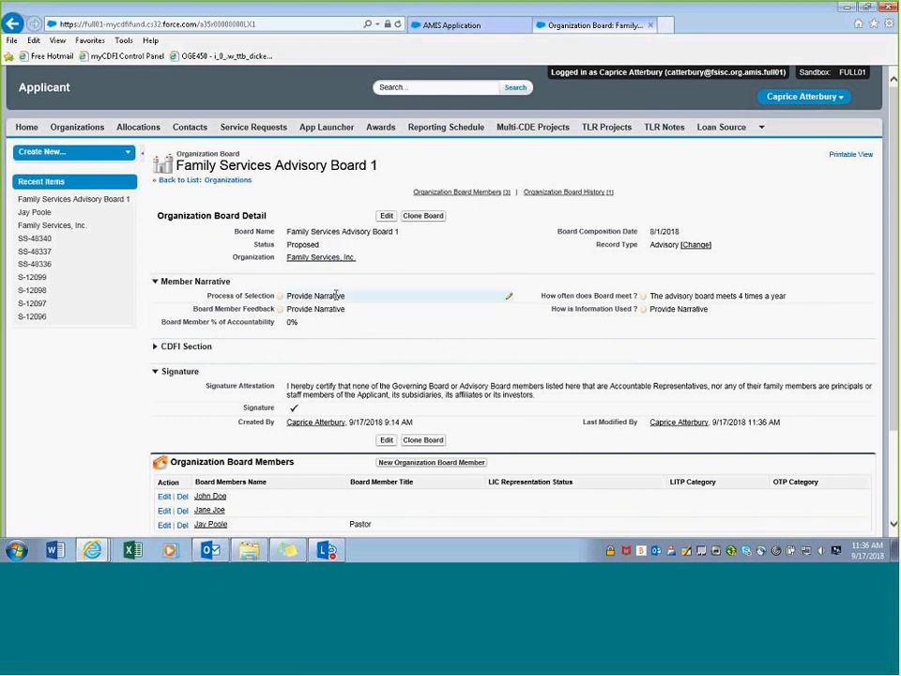
- Scroll the Advisory Board 1 page to check its three members, including the new Pastor
scroll(332, 296, down, 1)
scroll(330, 300, down, 1)
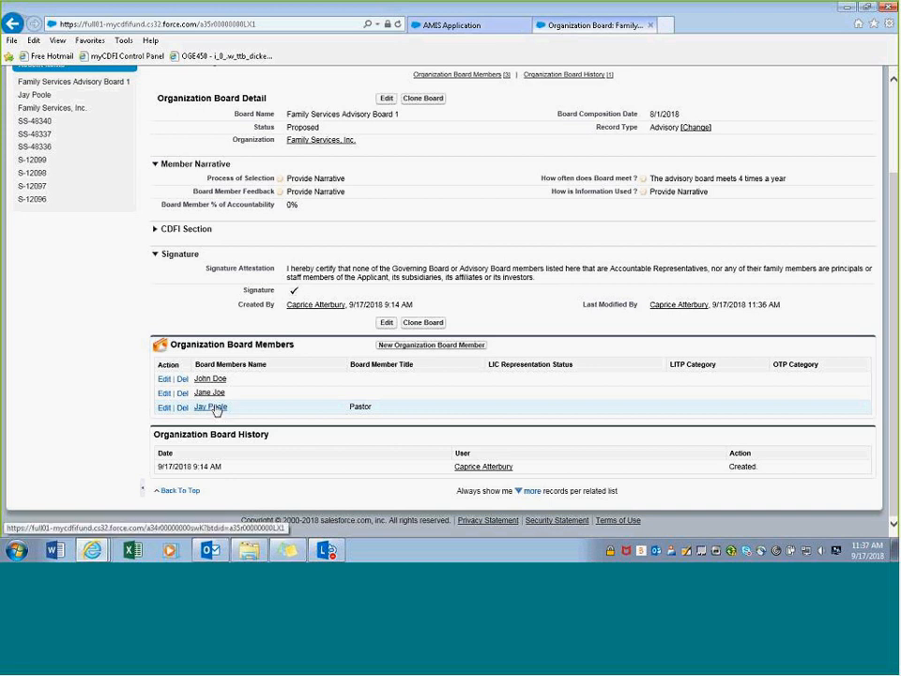
scroll(267, 414, up, 3)
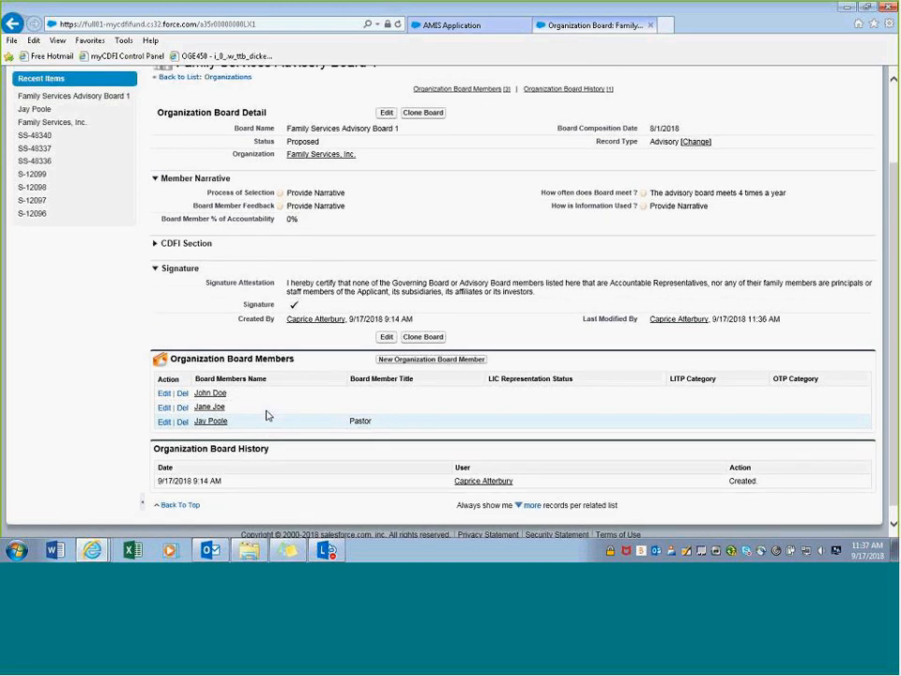
- In the application's Boards subsection, search 'ad', select Family Services Advisory Board 1, and save
click(473, 25)
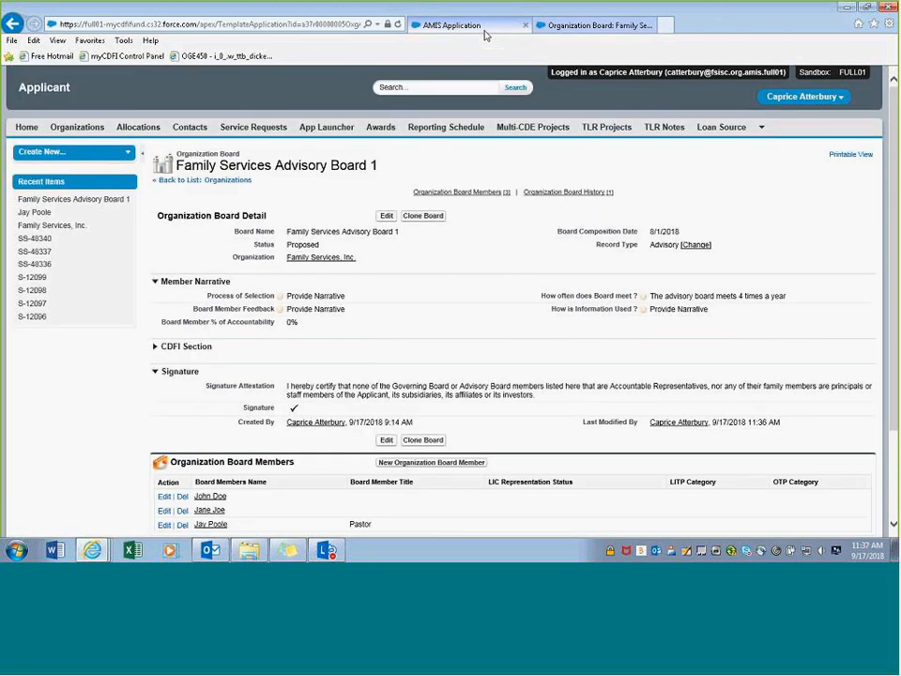
scroll(402, 313, down, 5)
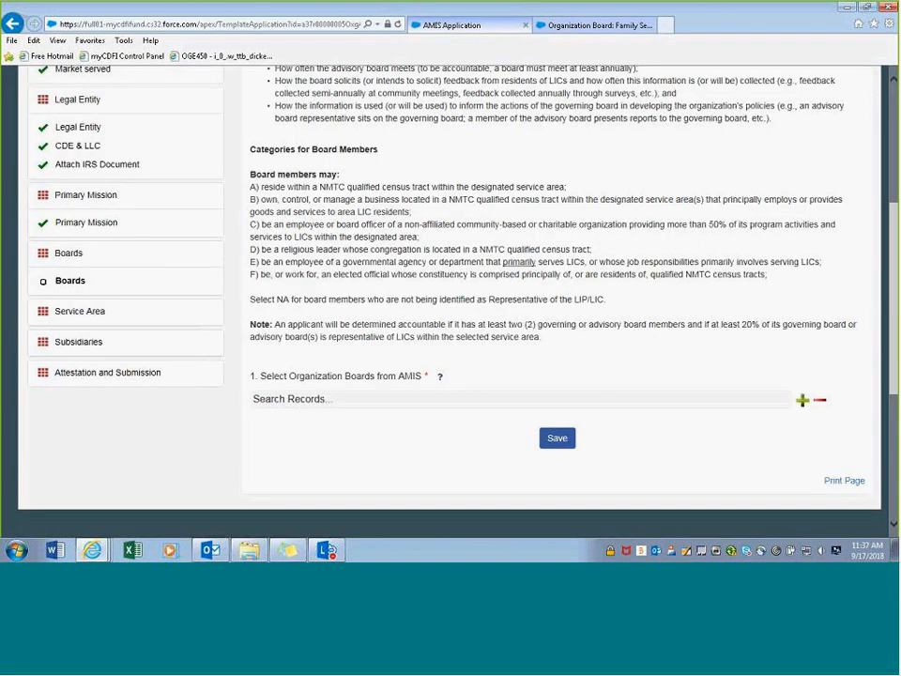
click(340, 327)
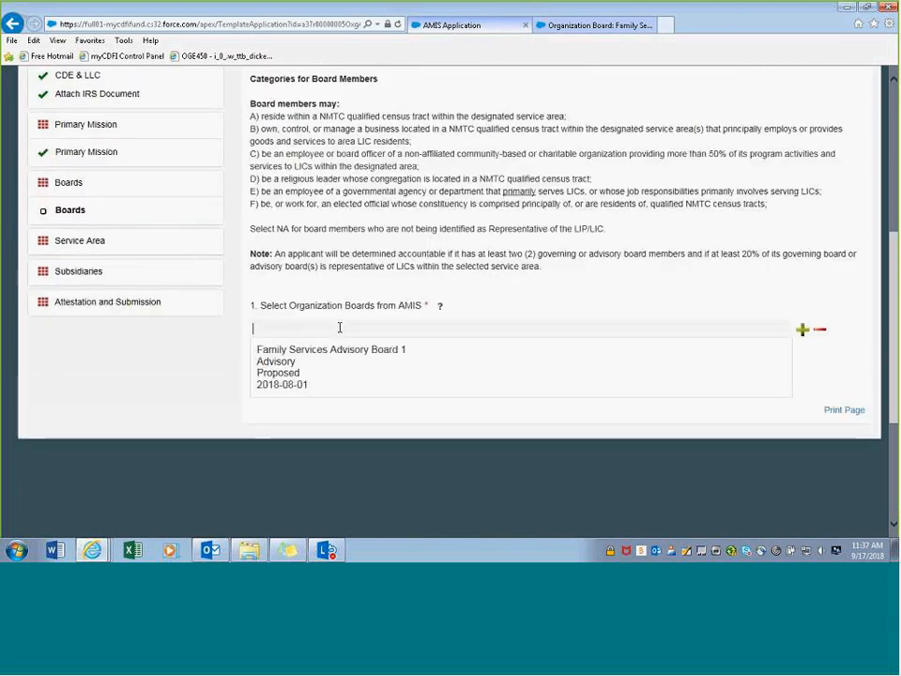
text(ad)
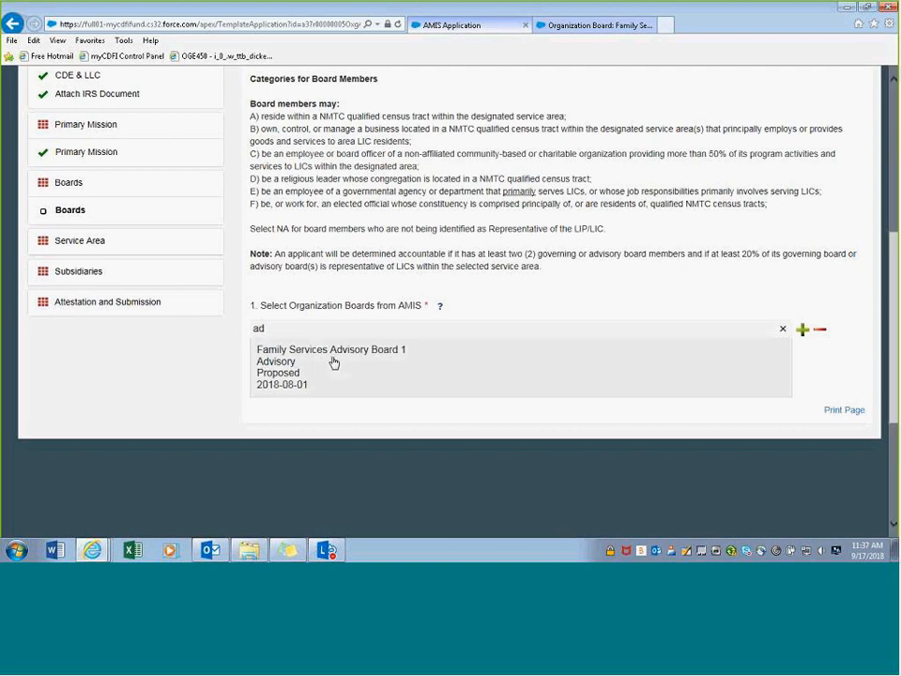
click(333, 363)
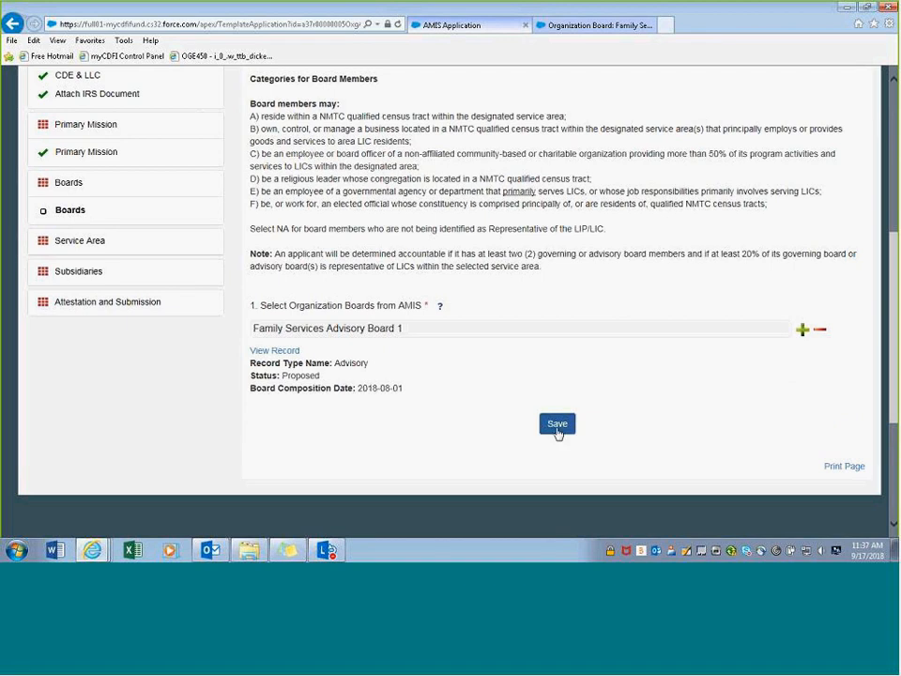
click(557, 424)
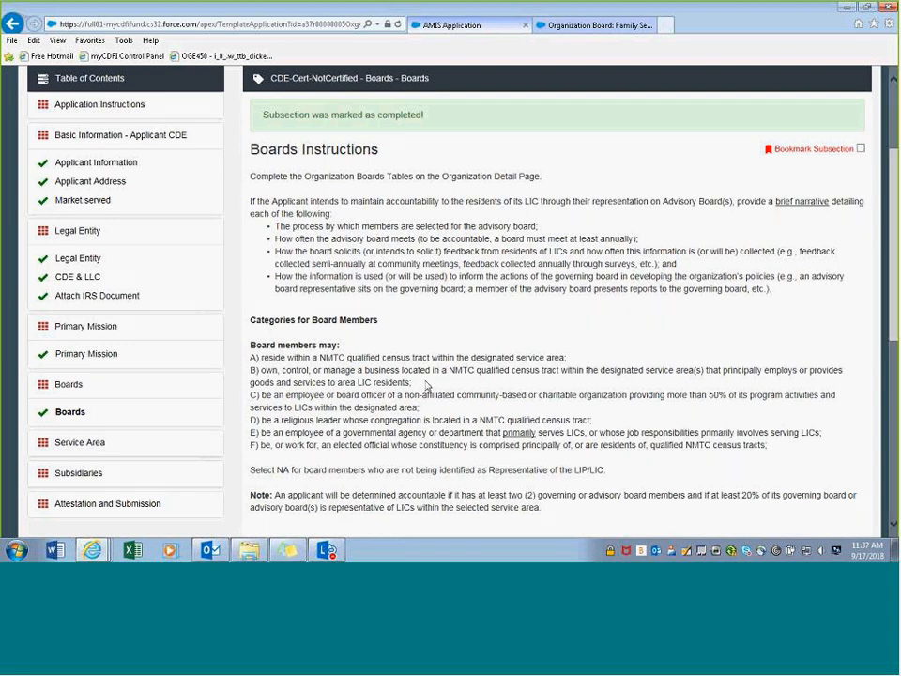
scroll(427, 387, down, 3)
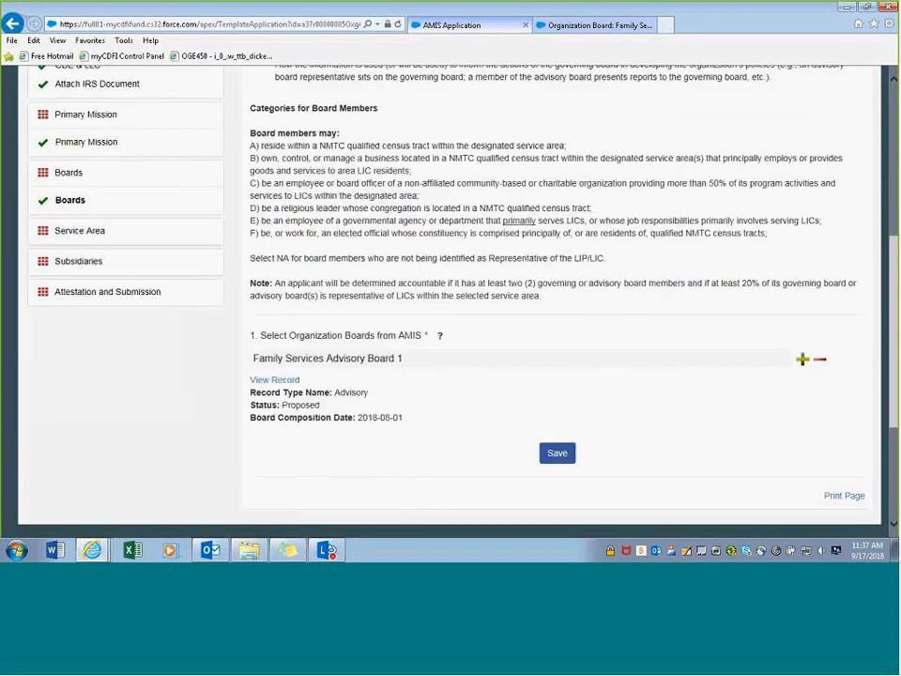
scroll(426, 386, up, 1)
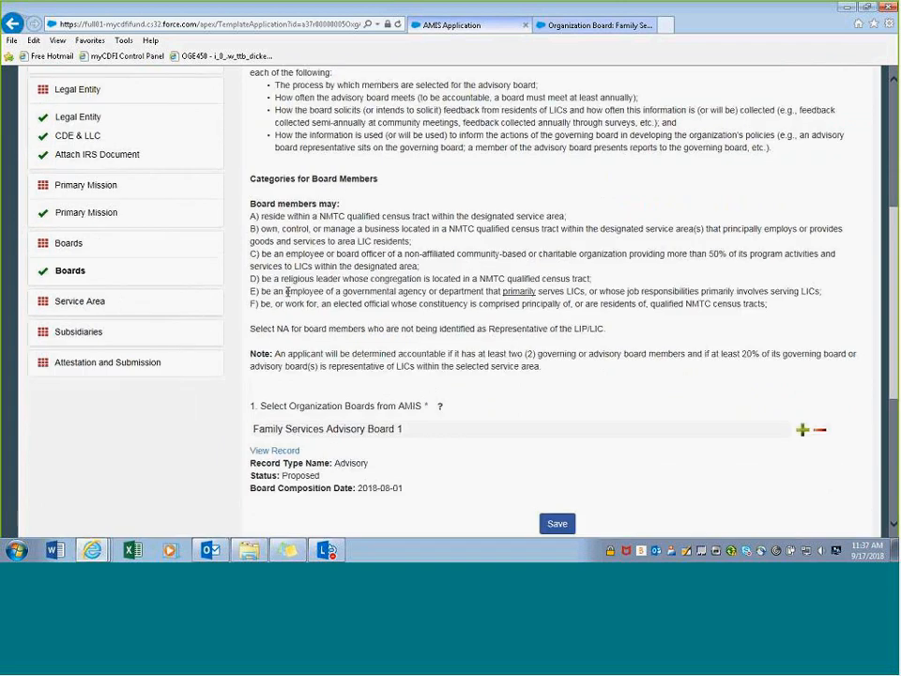
scroll(280, 322, down, 1)
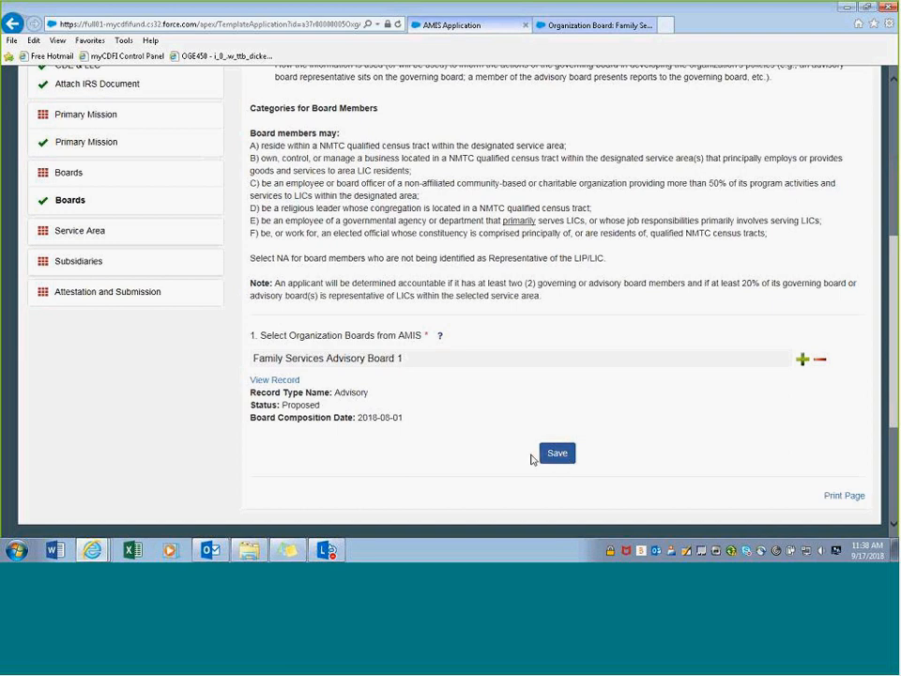
scroll(464, 418, up, 3)
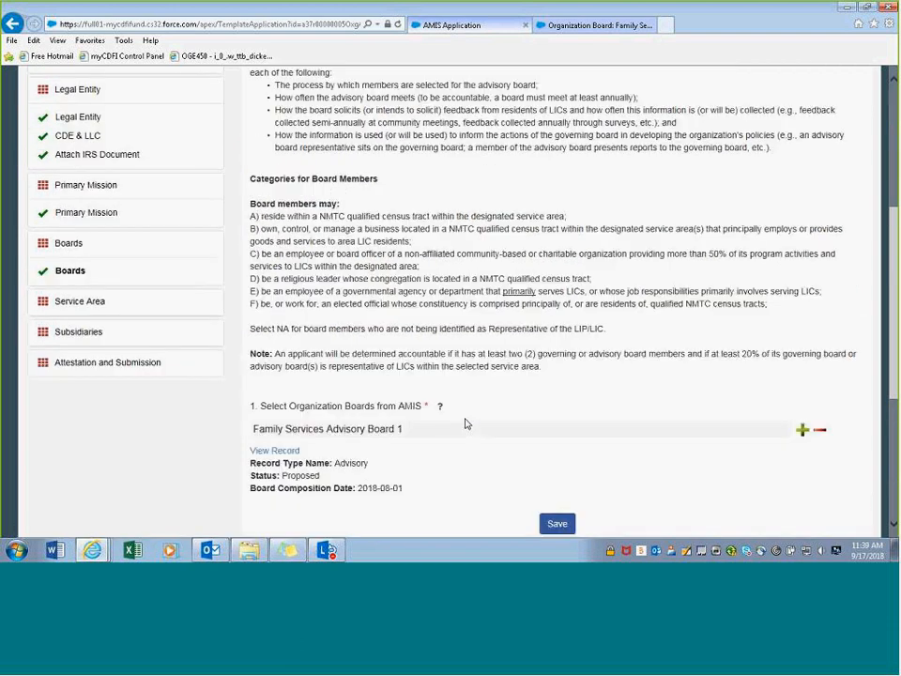
scroll(408, 405, down, 1)
scroll(421, 321, up, 2)
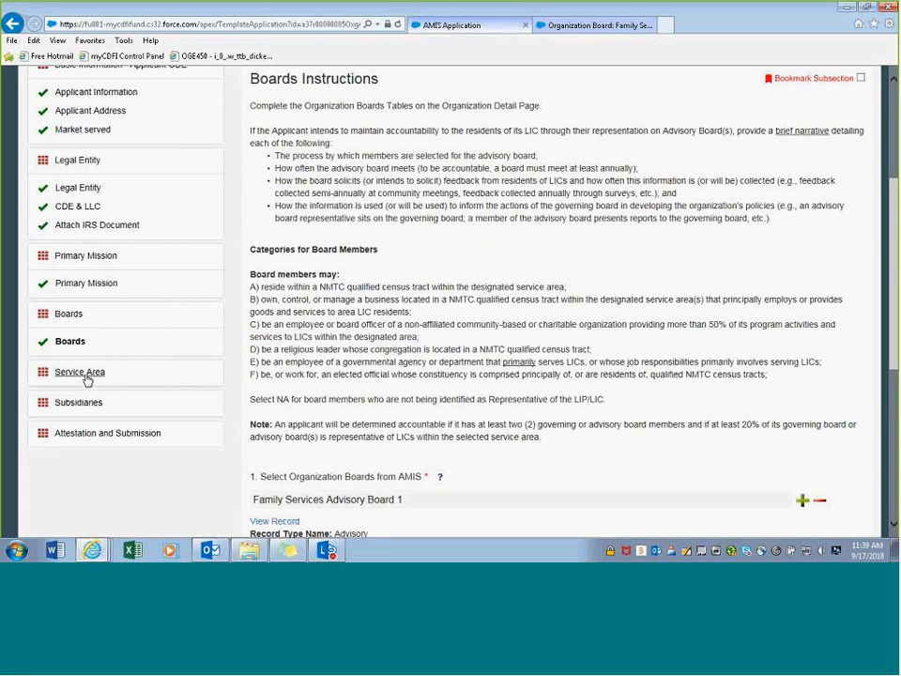
- Navigate through the Table of Contents to the Service Area section's Service Areas subsection
click(83, 373)
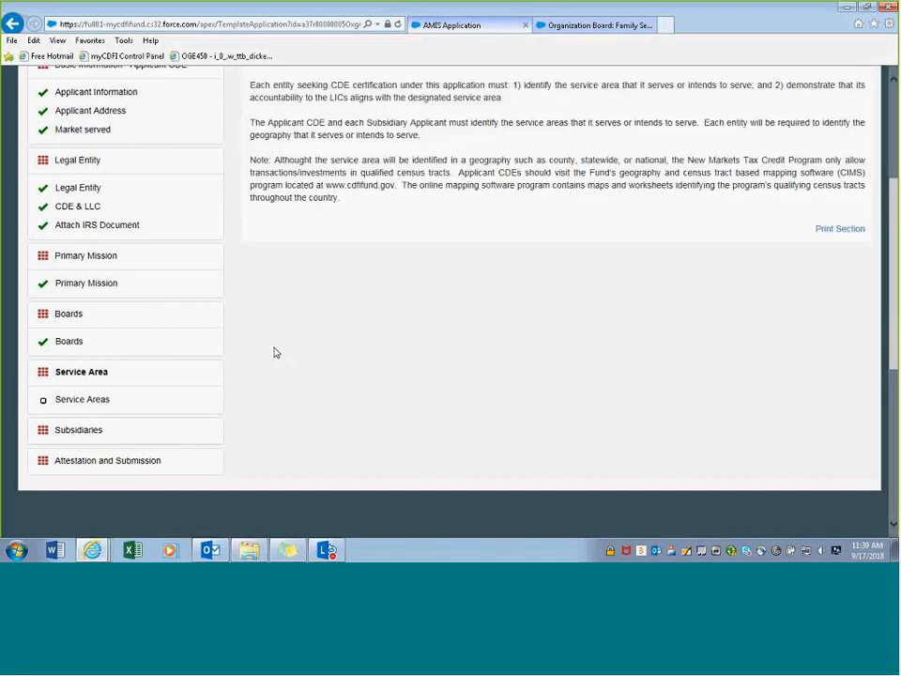
scroll(277, 352, up, 3)
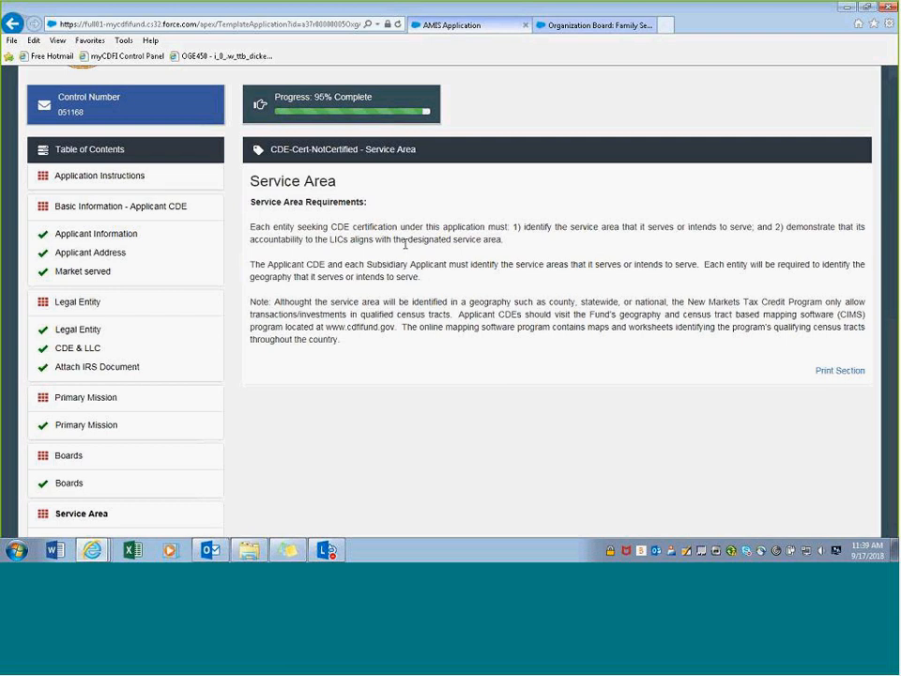
scroll(408, 248, down, 4)
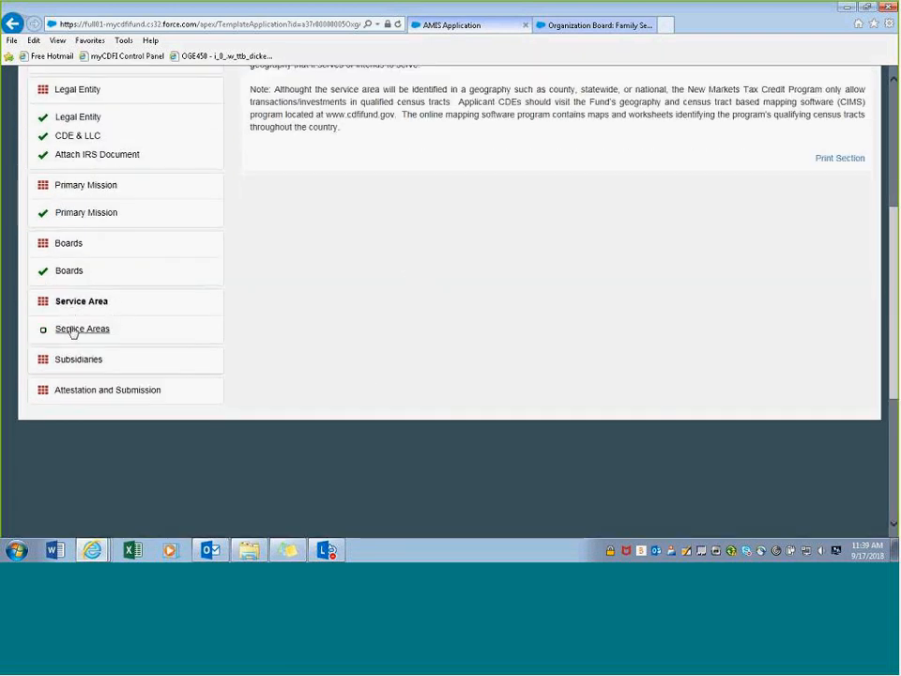
click(74, 332)
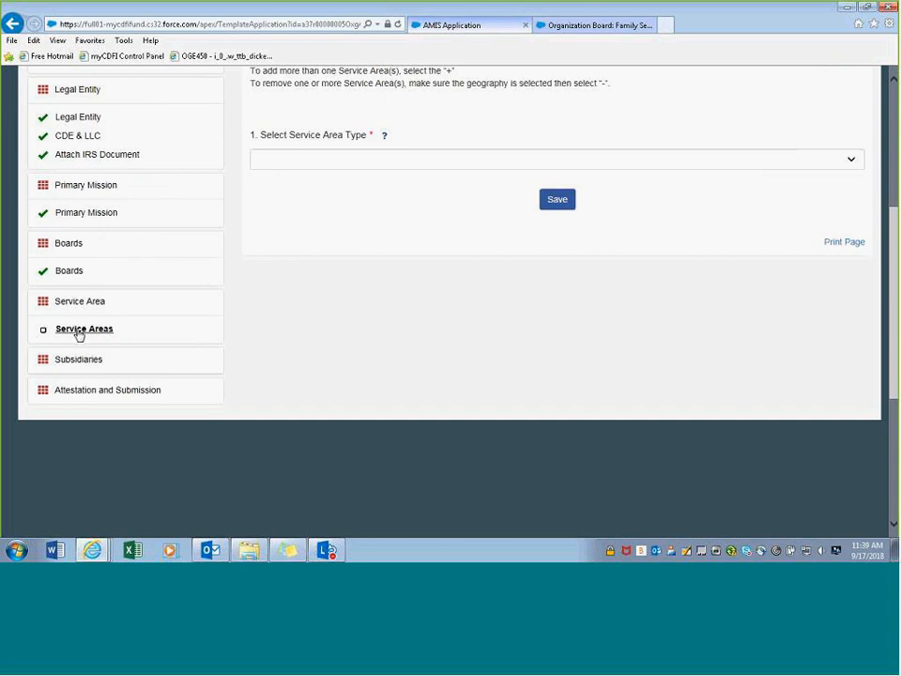
scroll(235, 309, up, 1)
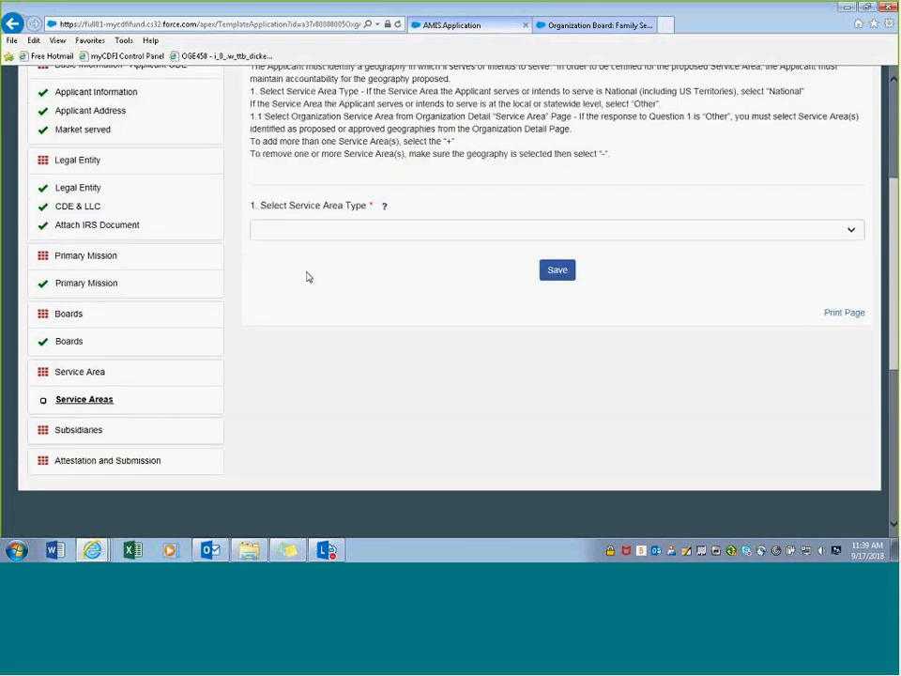
- Set Service Area Type to Other, then switch to the organization board browser tab
click(329, 229)
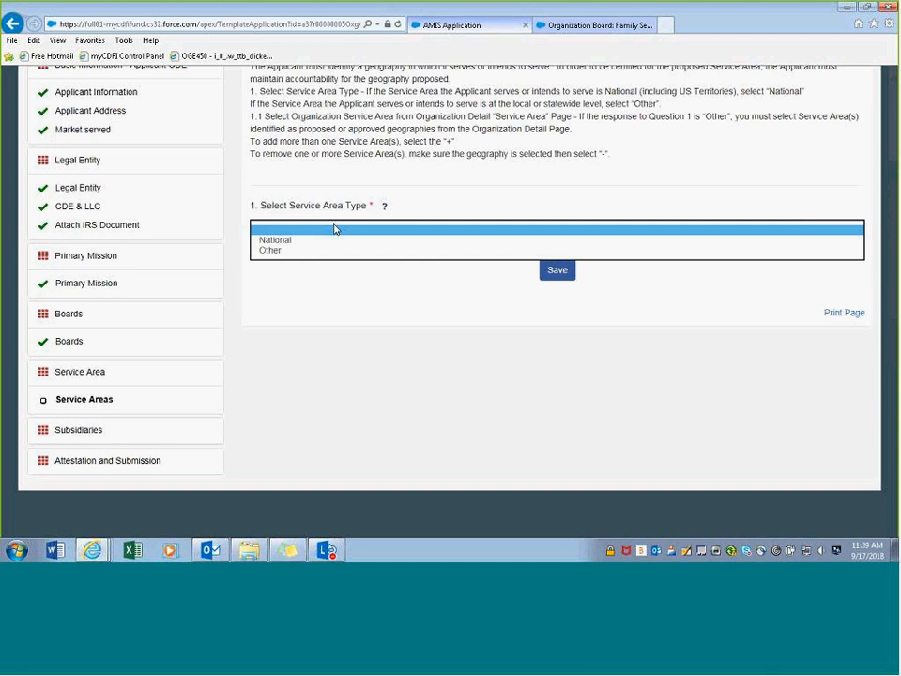
click(265, 249)
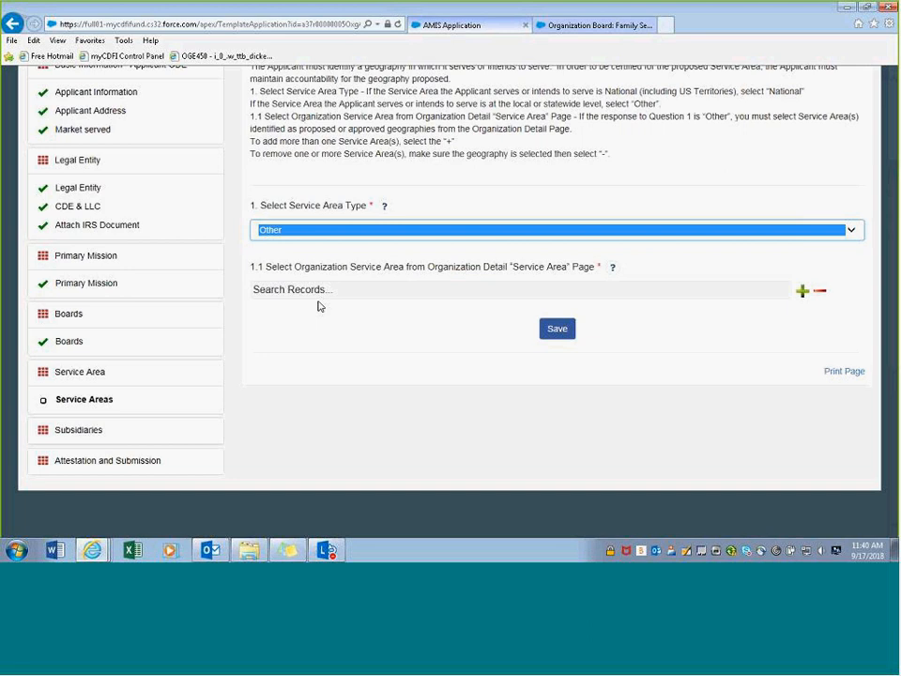
click(577, 25)
scroll(432, 403, down, 3)
scroll(413, 319, up, 3)
- Open the Family Services, Inc. record and jump to its Service Areas list, showing only New York
click(314, 259)
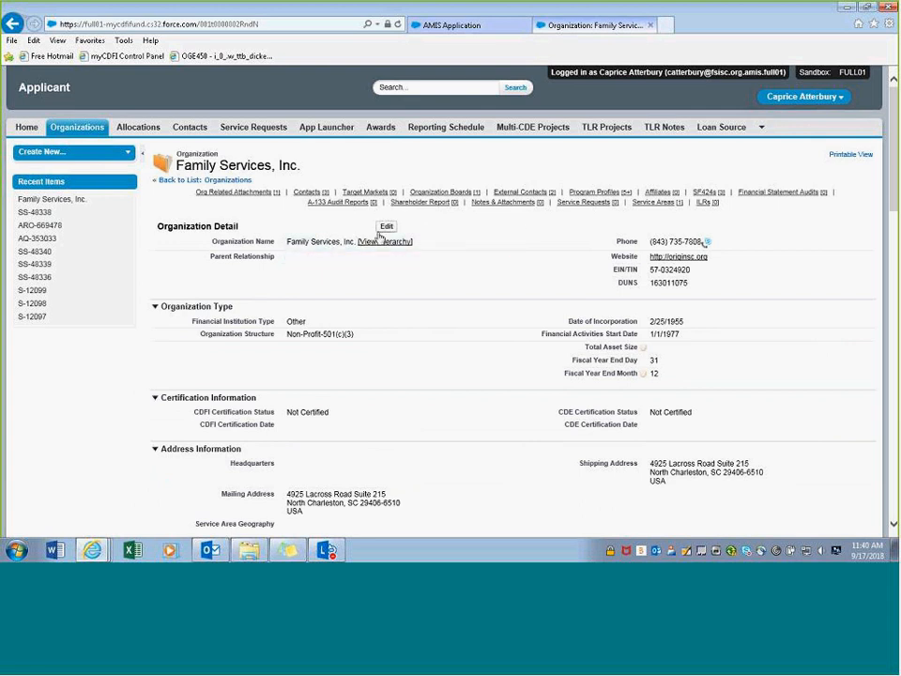
mouse_move(652, 205)
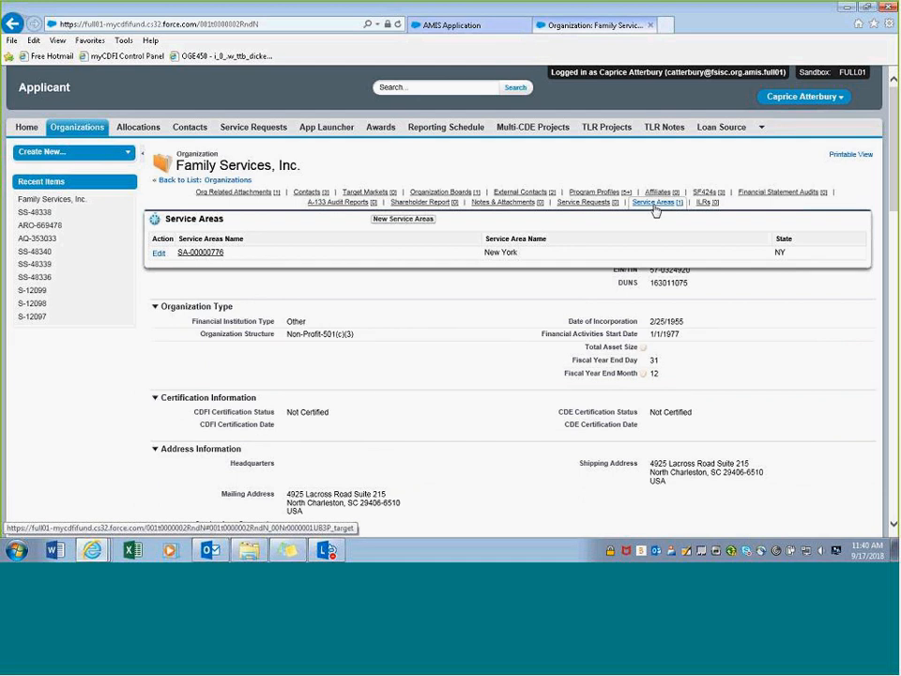
click(654, 205)
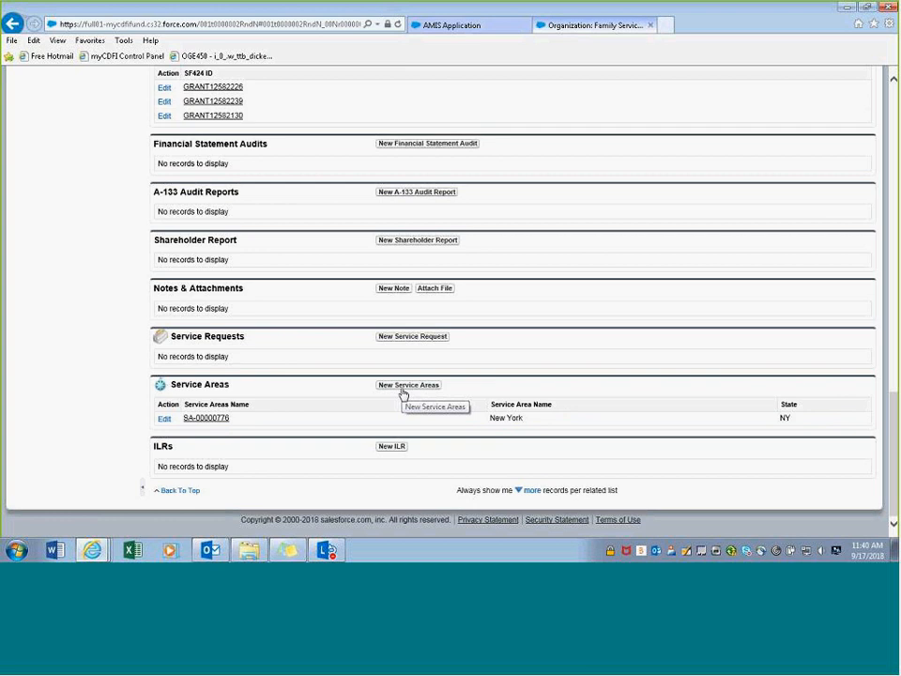
- Create a New Jersey proposed service area for Family Services, Inc., saved as SA-00000778
click(402, 388)
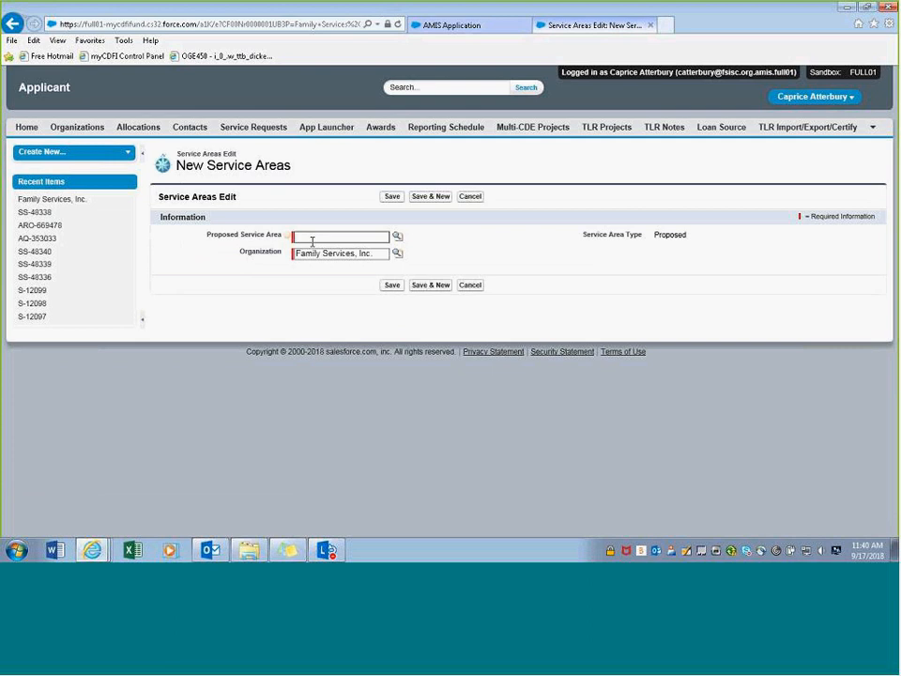
text(New Jersey)
click(392, 286)
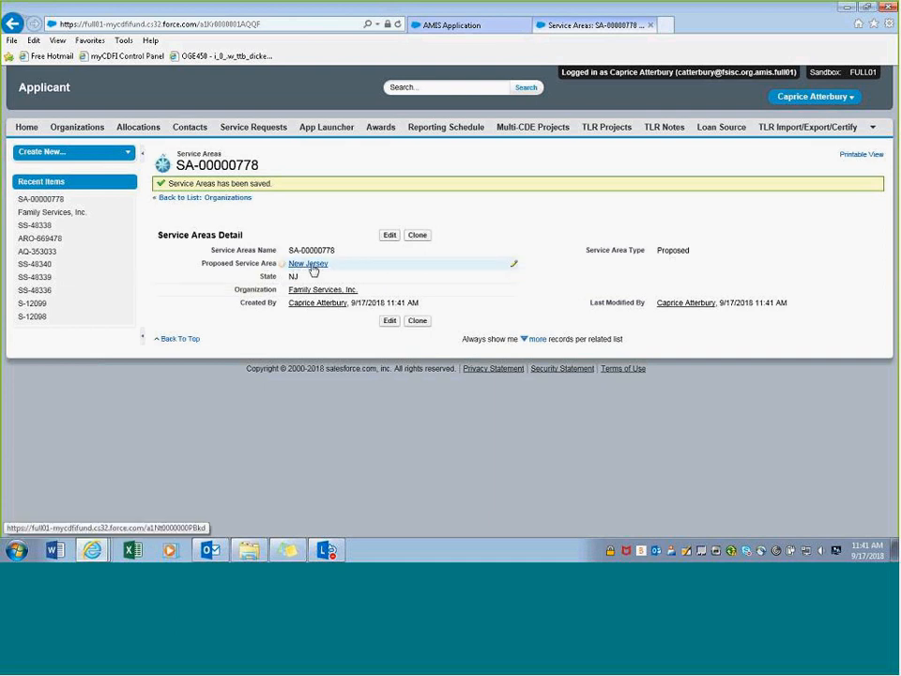
mouse_move(313, 267)
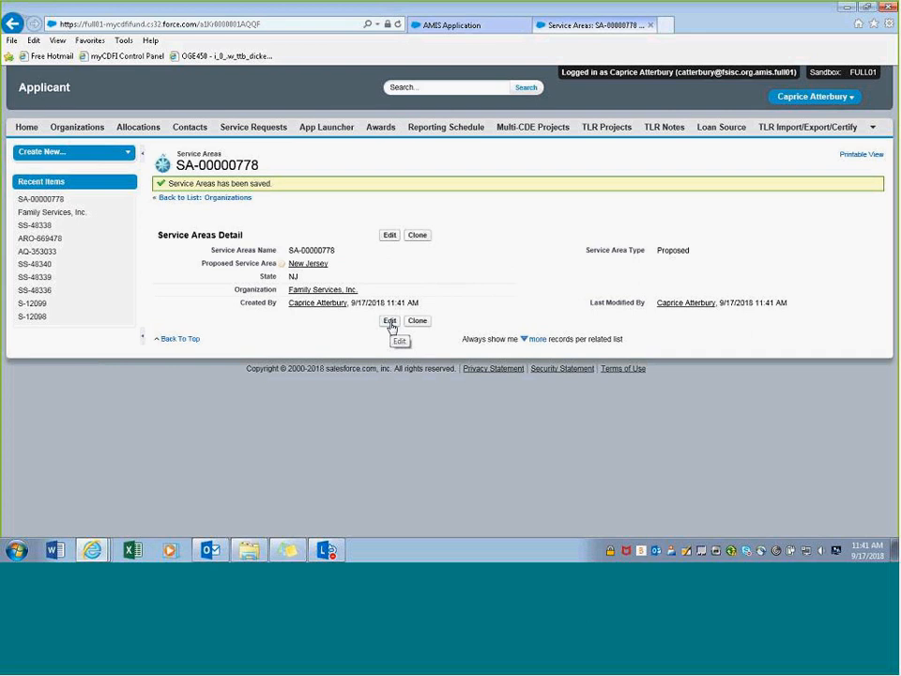
- Change SA-00000778's proposed service area to Camden County, NJ using a 'cam' lookup search, and save
click(389, 321)
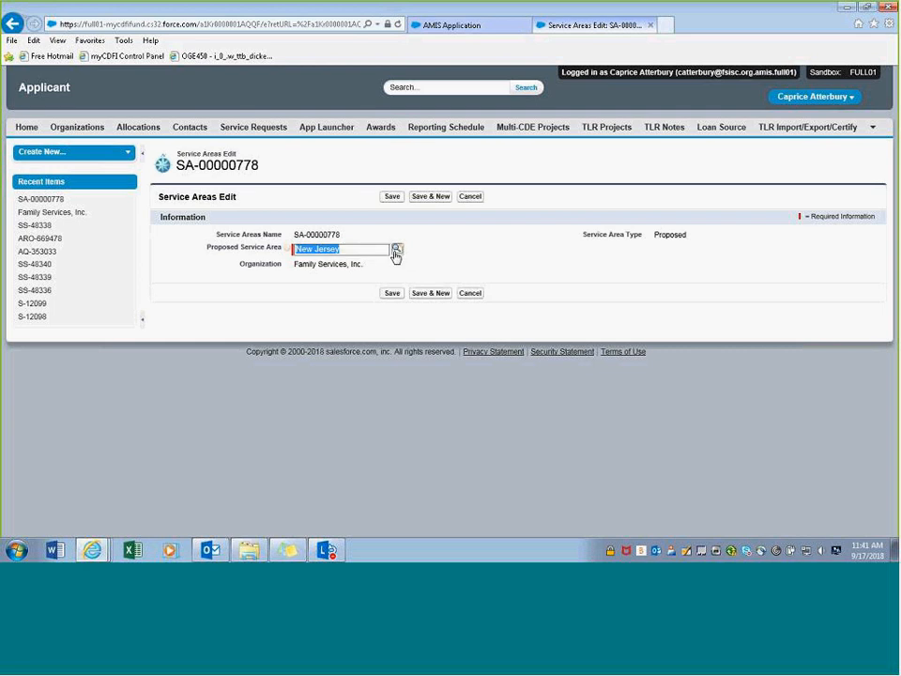
click(396, 250)
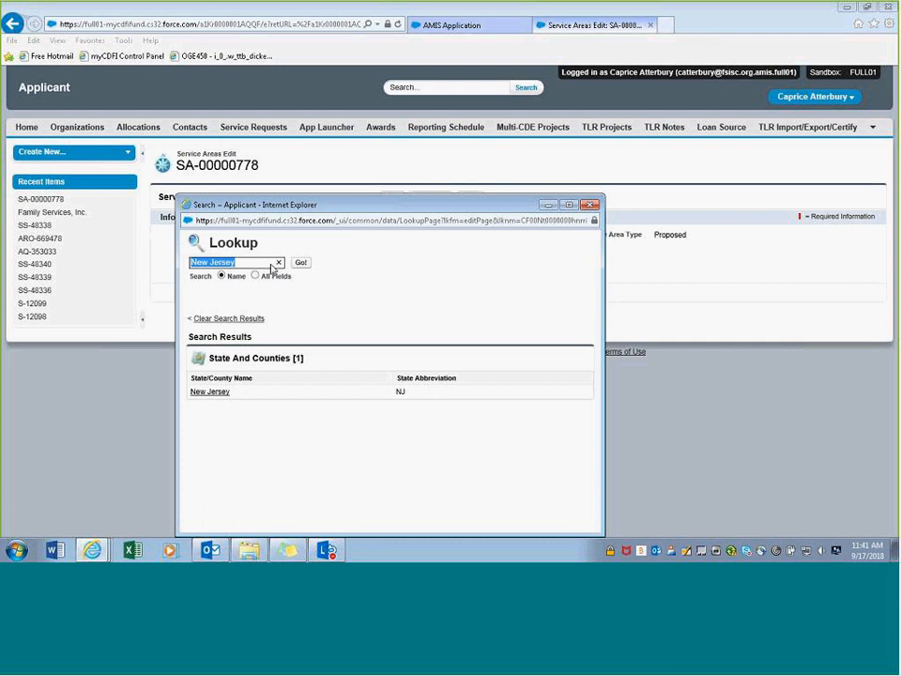
text(cam)
key(Return)
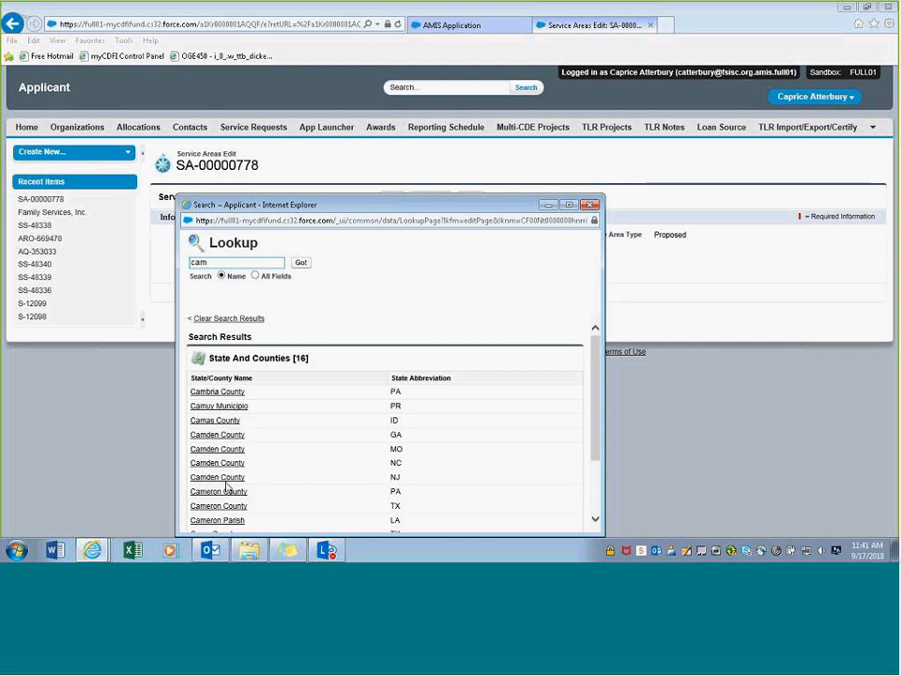
scroll(195, 478, down, 1)
scroll(262, 419, down, 2)
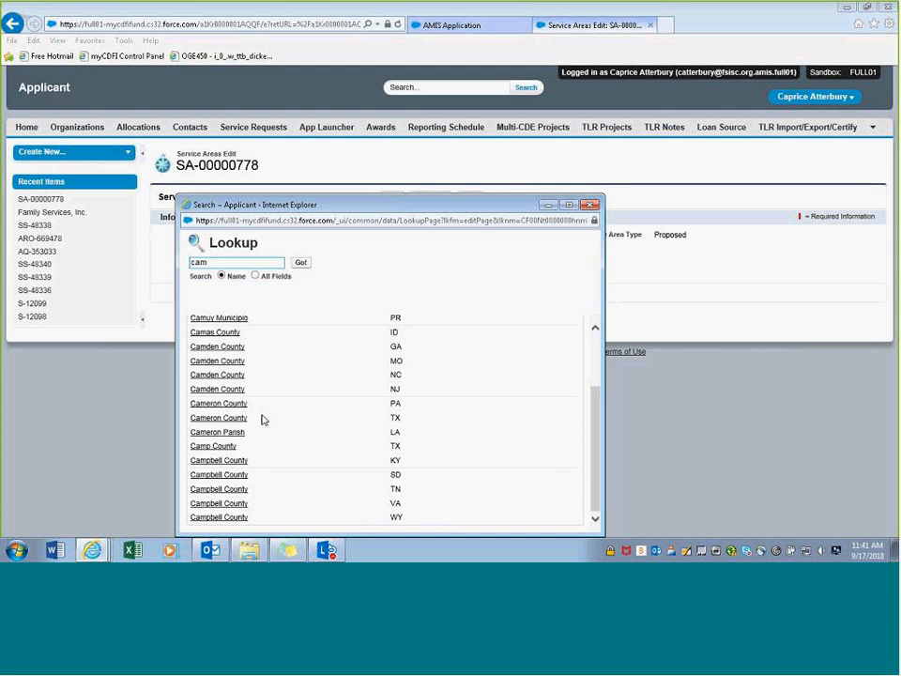
scroll(262, 418, up, 3)
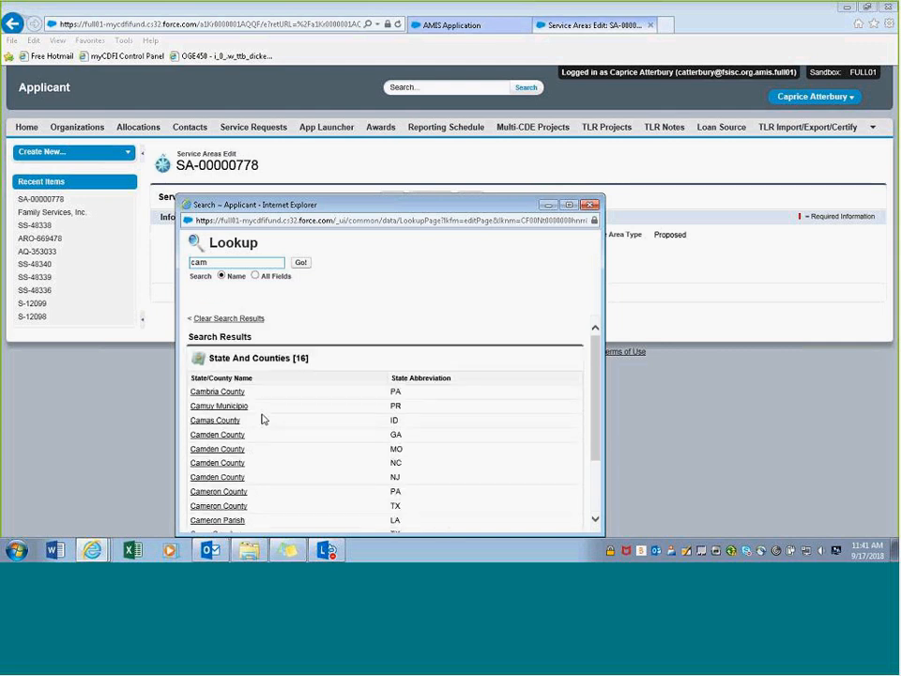
scroll(261, 418, down, 1)
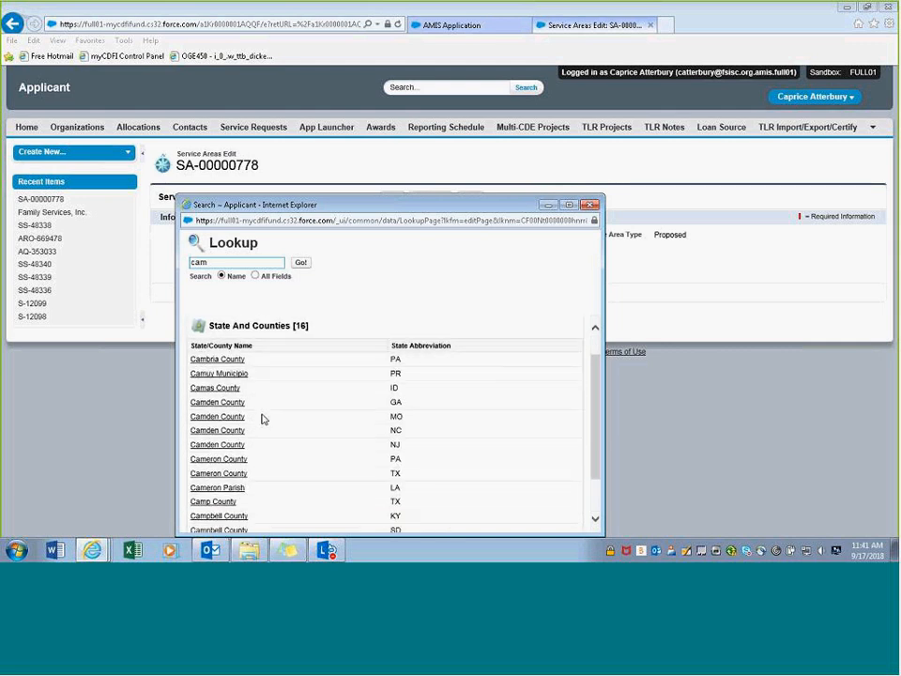
scroll(262, 418, down, 2)
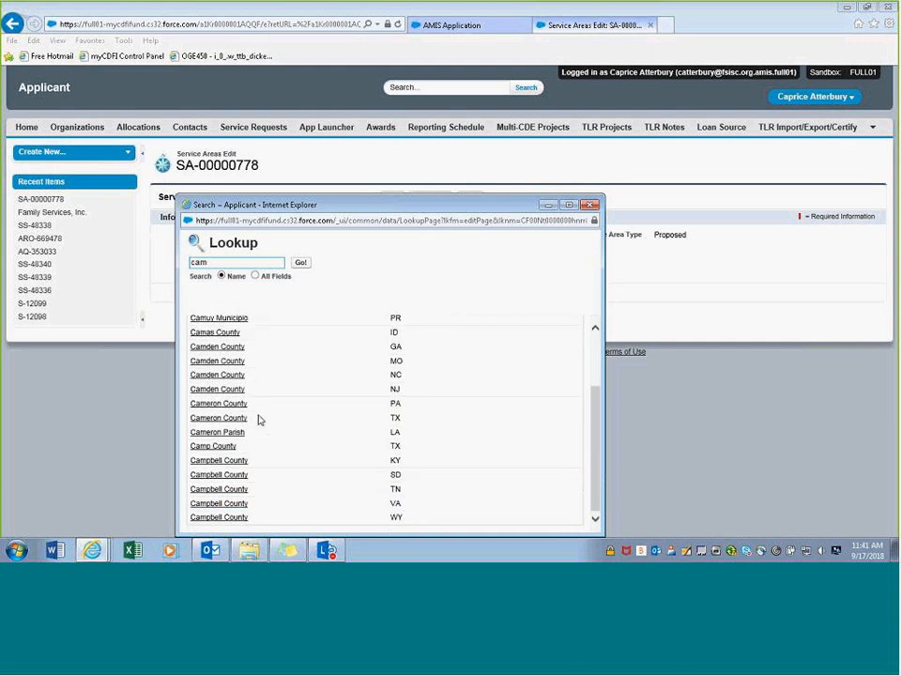
scroll(255, 420, up, 3)
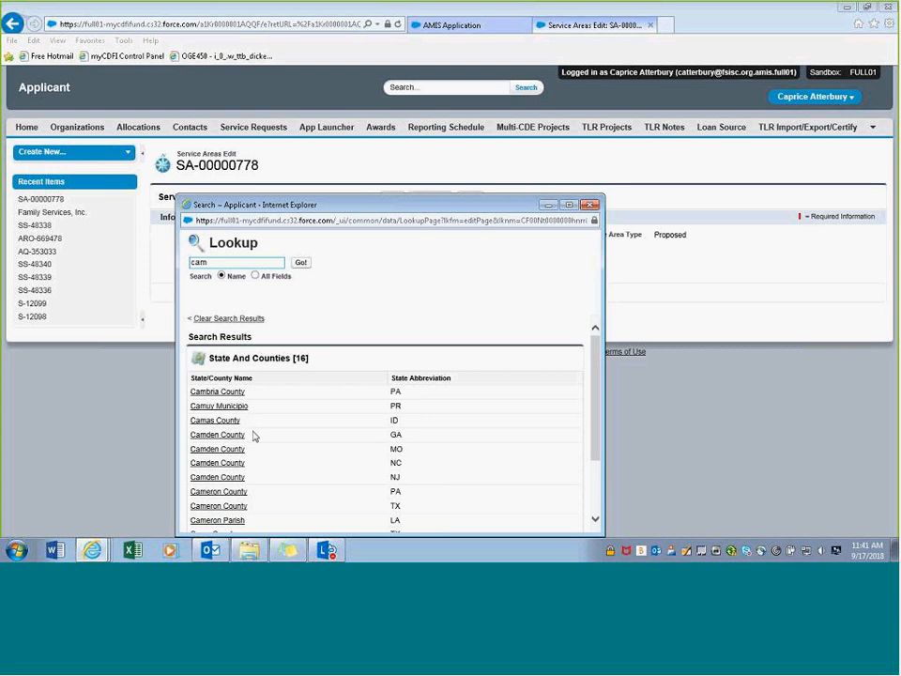
scroll(253, 436, down, 1)
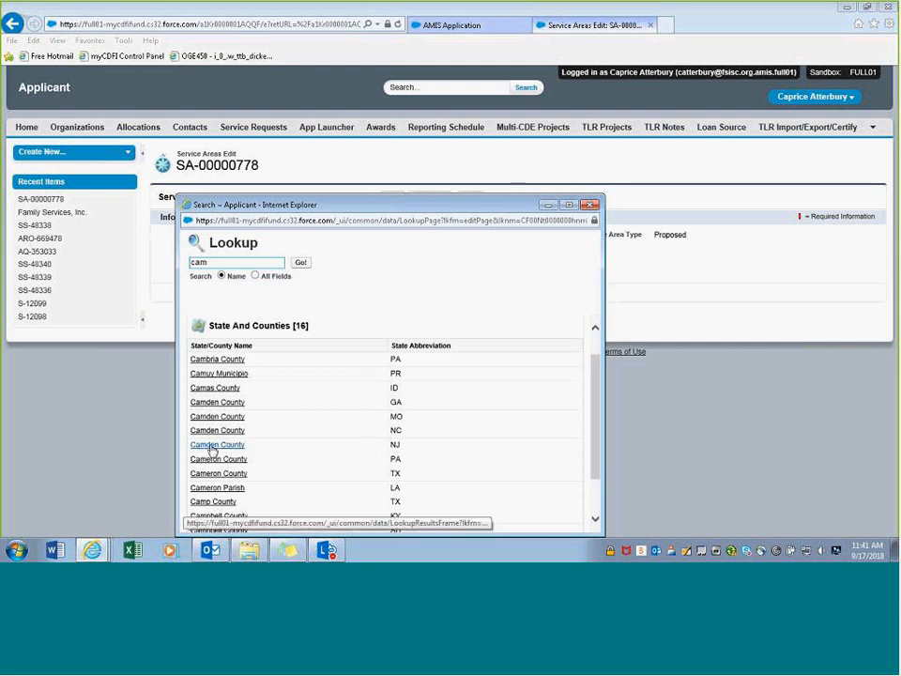
click(187, 446)
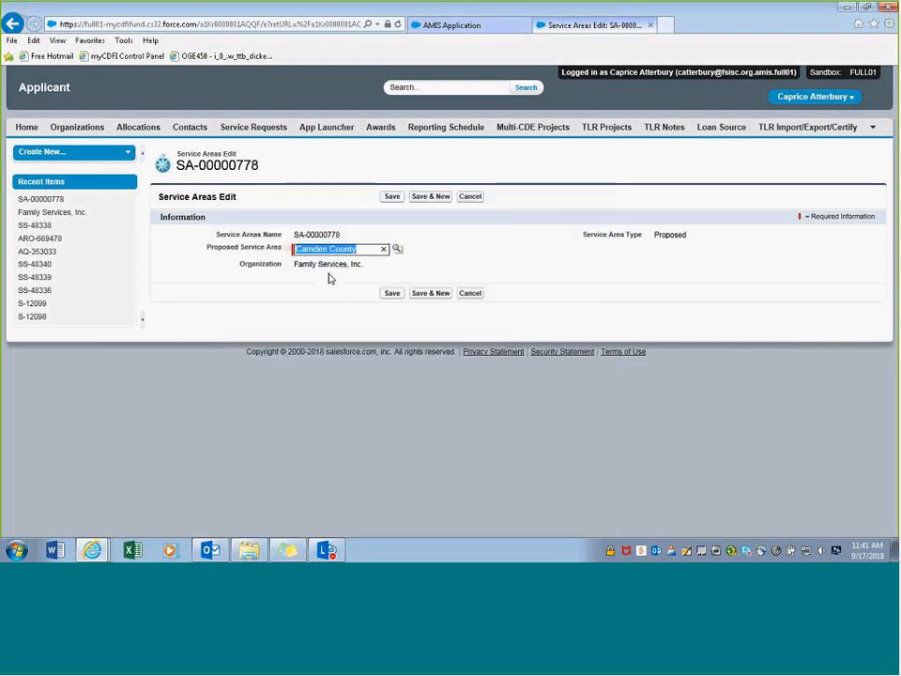
click(392, 294)
click(392, 294)
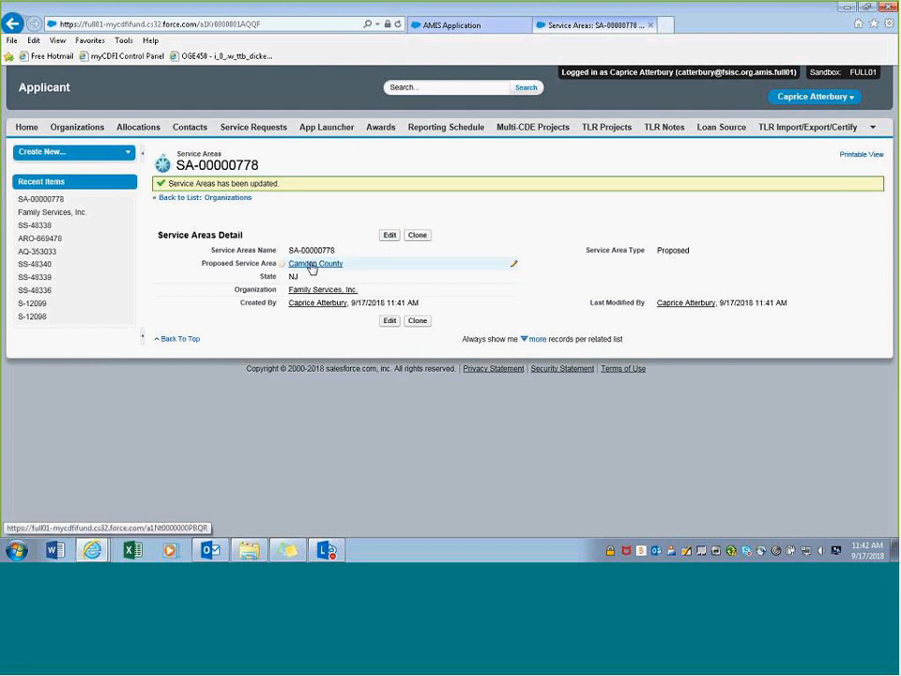
- Check Camden County's state and county details and confirm Family Services lists it alongside New York
click(312, 264)
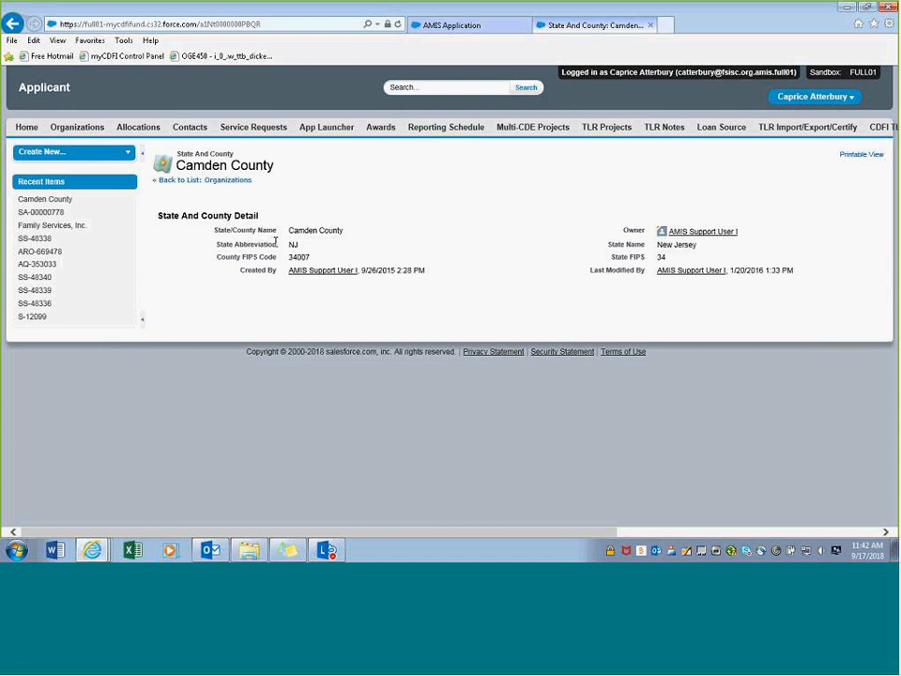
click(13, 25)
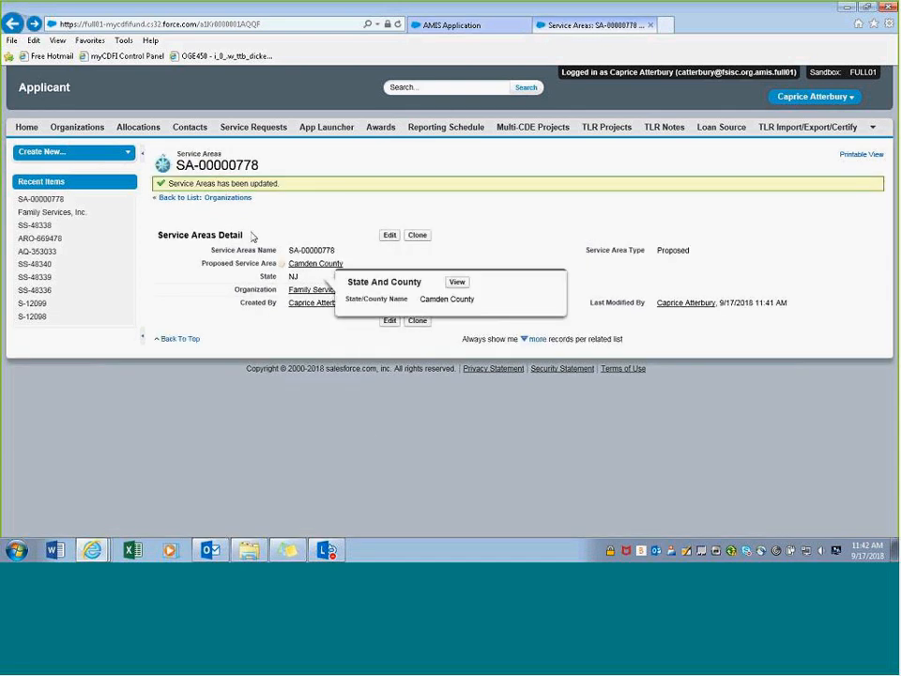
click(297, 290)
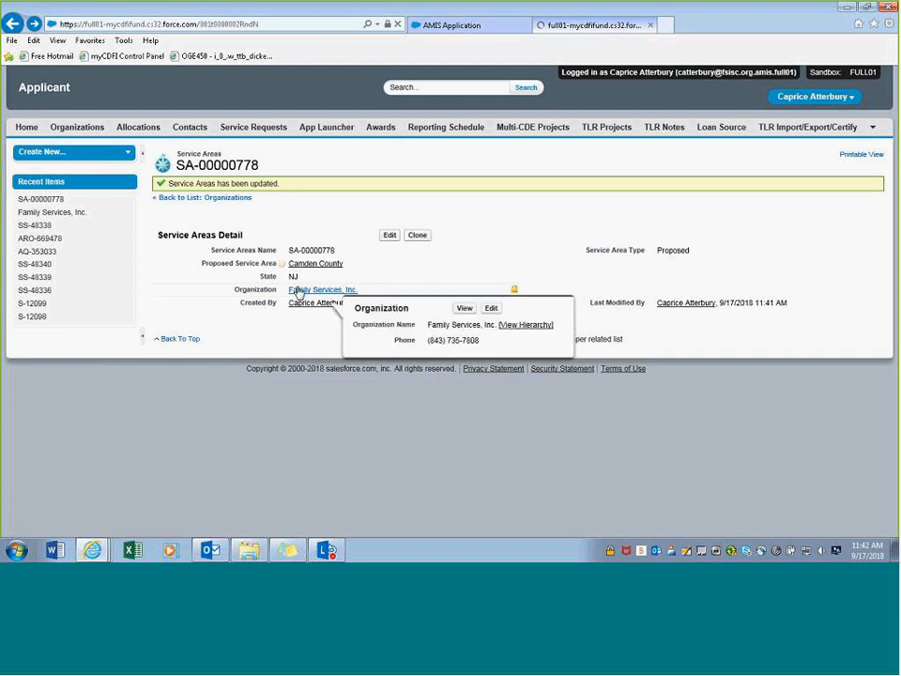
scroll(316, 345, down, 3)
scroll(316, 345, down, 15)
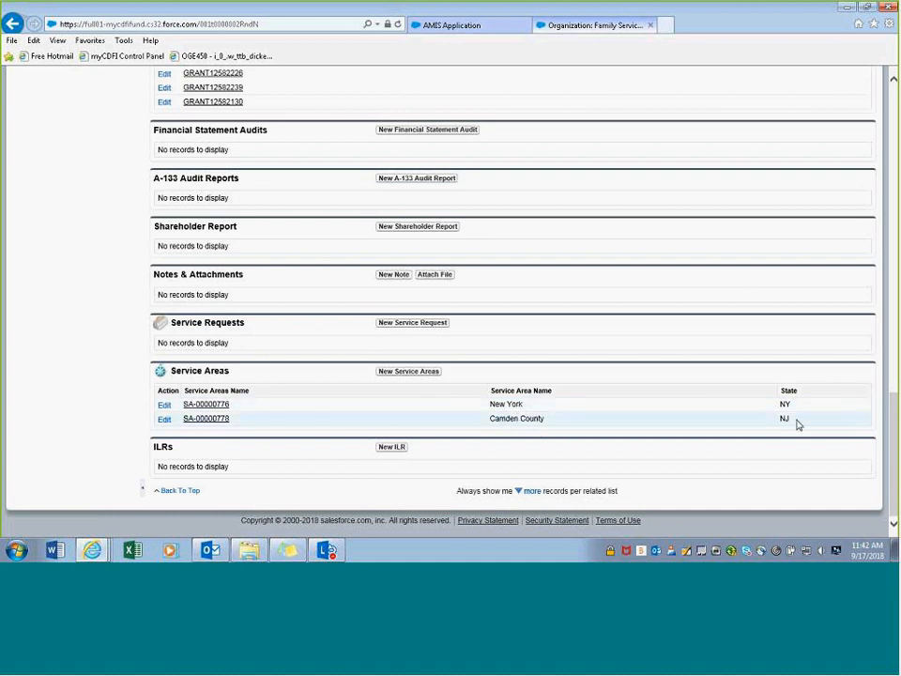
scroll(591, 472, up, 1)
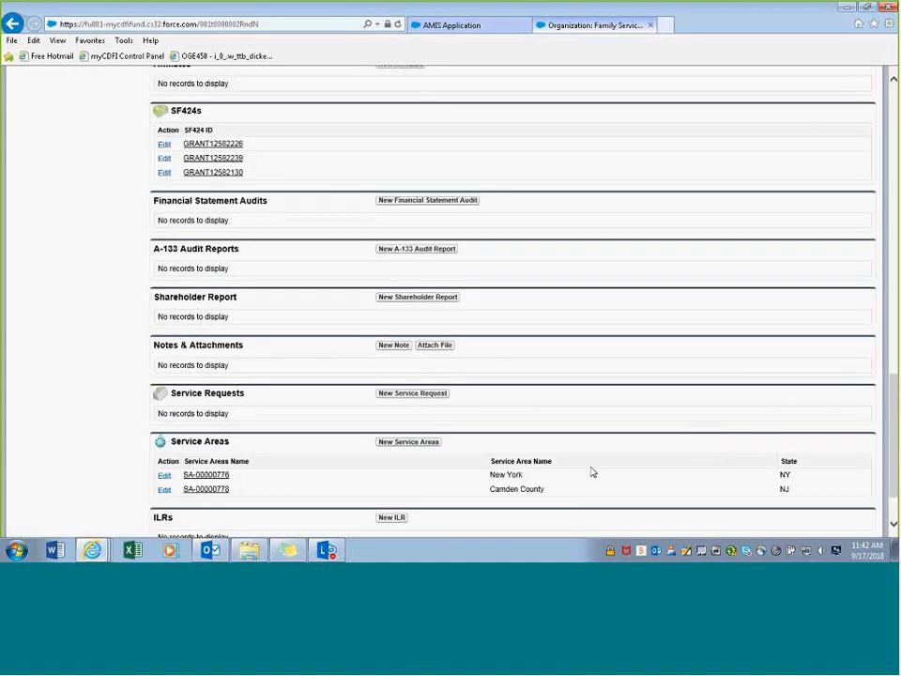
scroll(591, 472, up, 10)
click(466, 24)
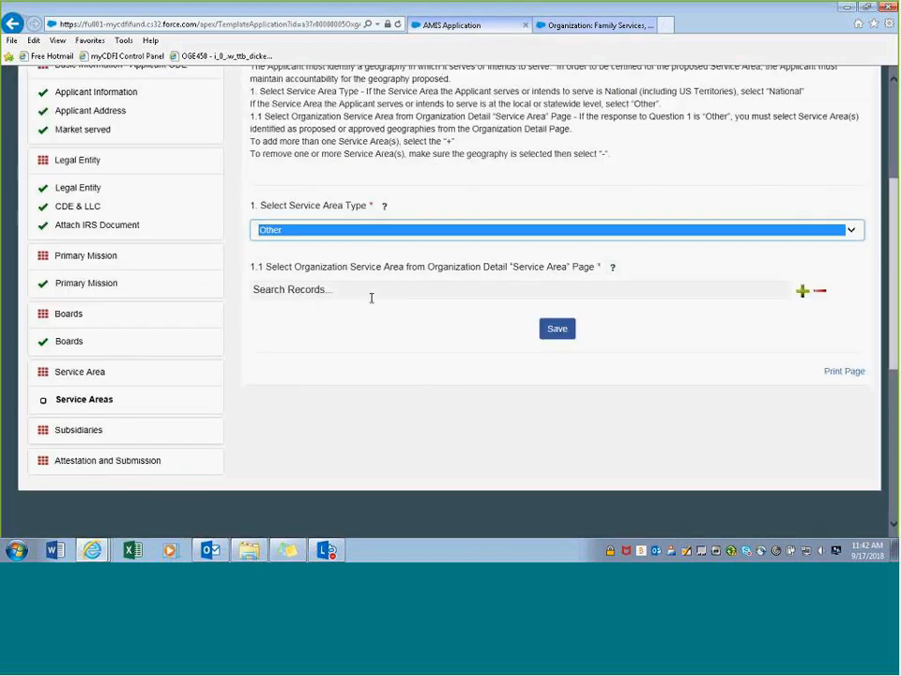
- Select New York SA-00000776 in the service area lookup and add a second row with Camden County SA-00000778
click(370, 294)
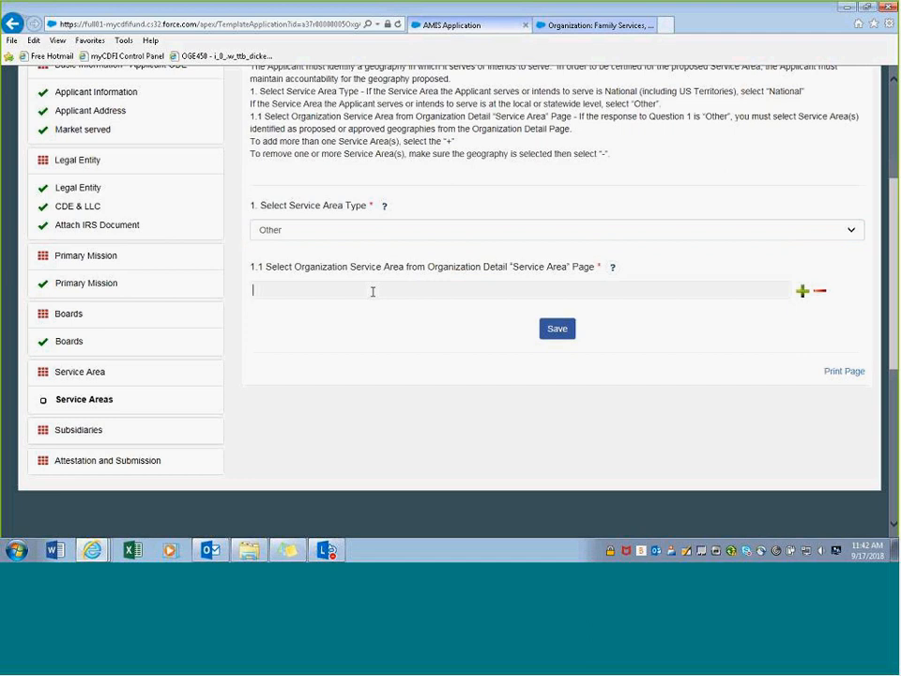
click(469, 332)
click(420, 293)
text(sa)
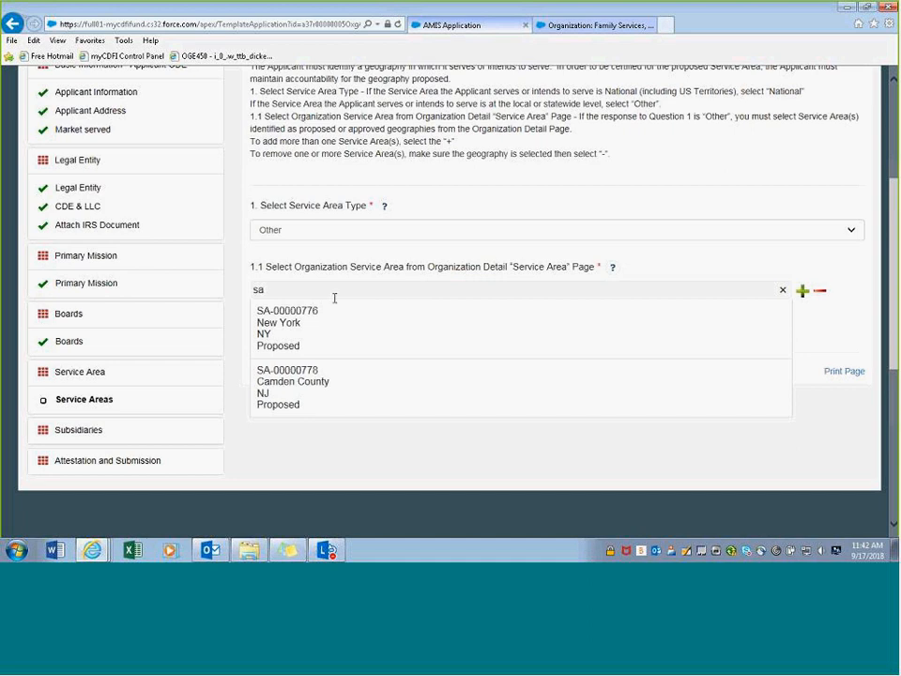
click(322, 345)
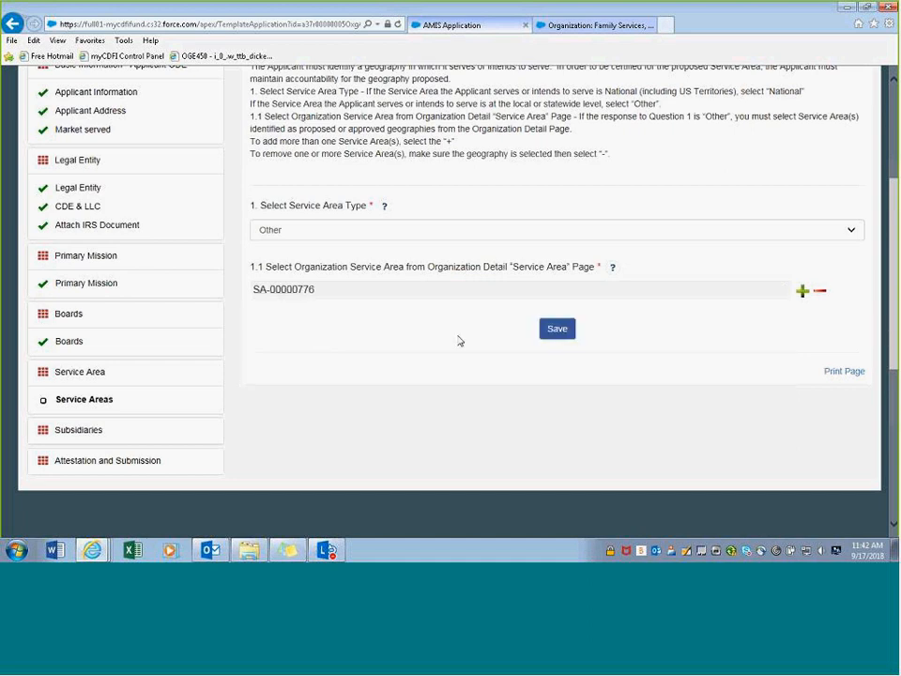
click(802, 293)
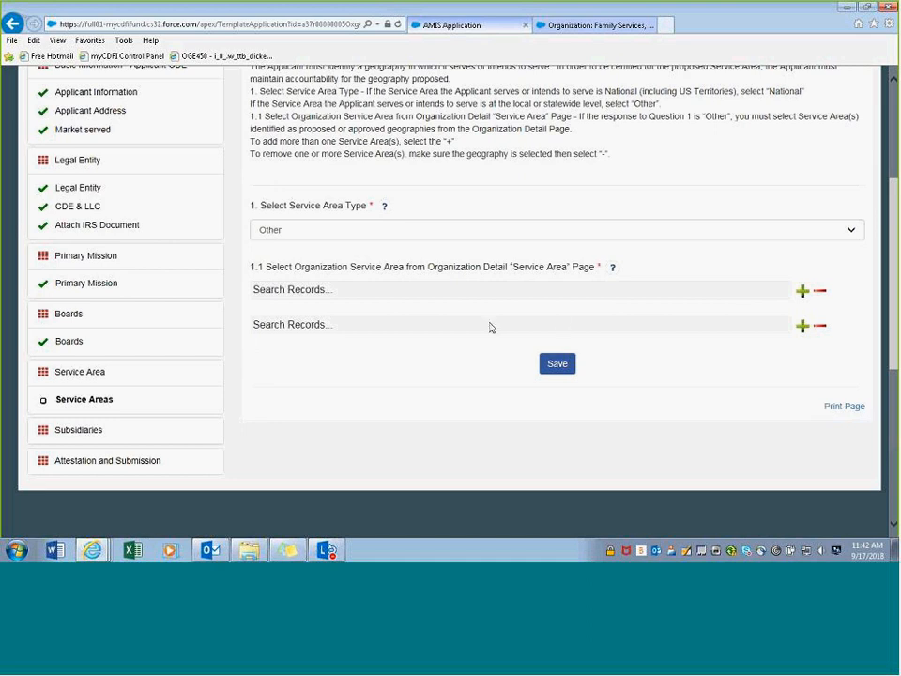
click(317, 374)
text(sa)
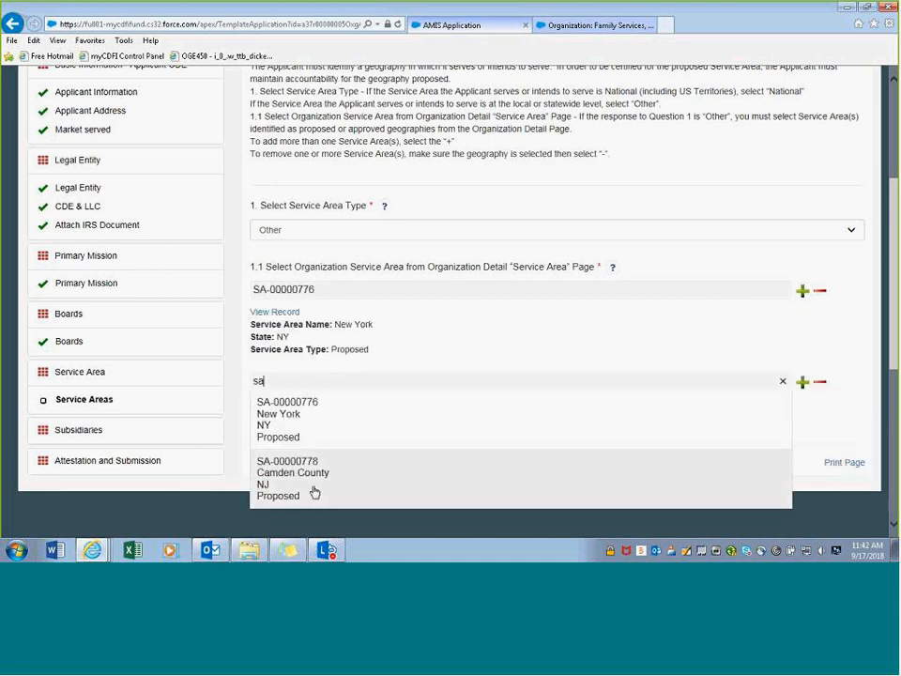
click(313, 490)
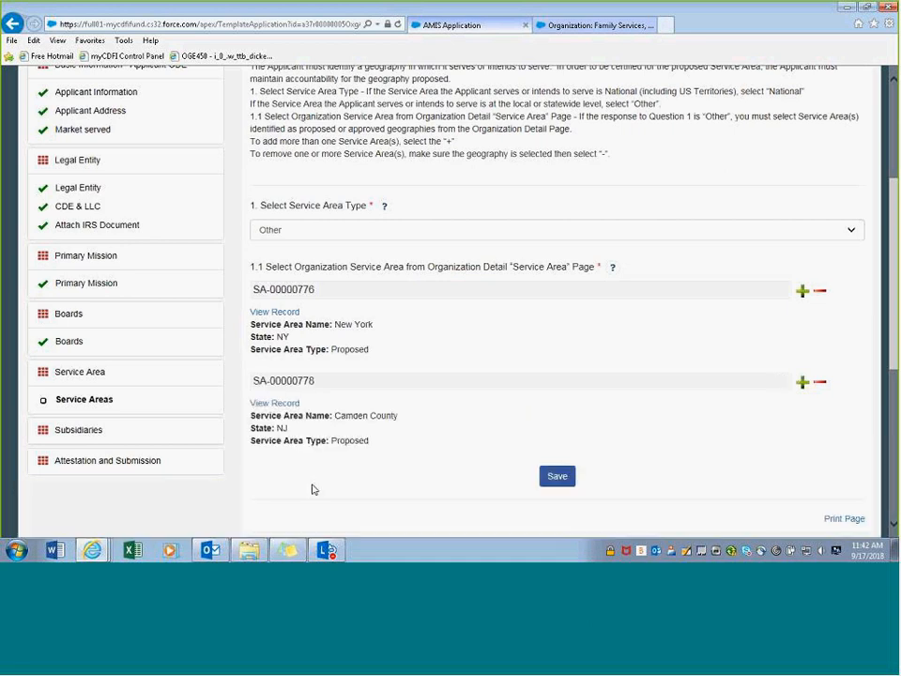
- Remove the New York row and save, leaving Camden County SA-00000778 as the only service area
scroll(854, 221, down, 2)
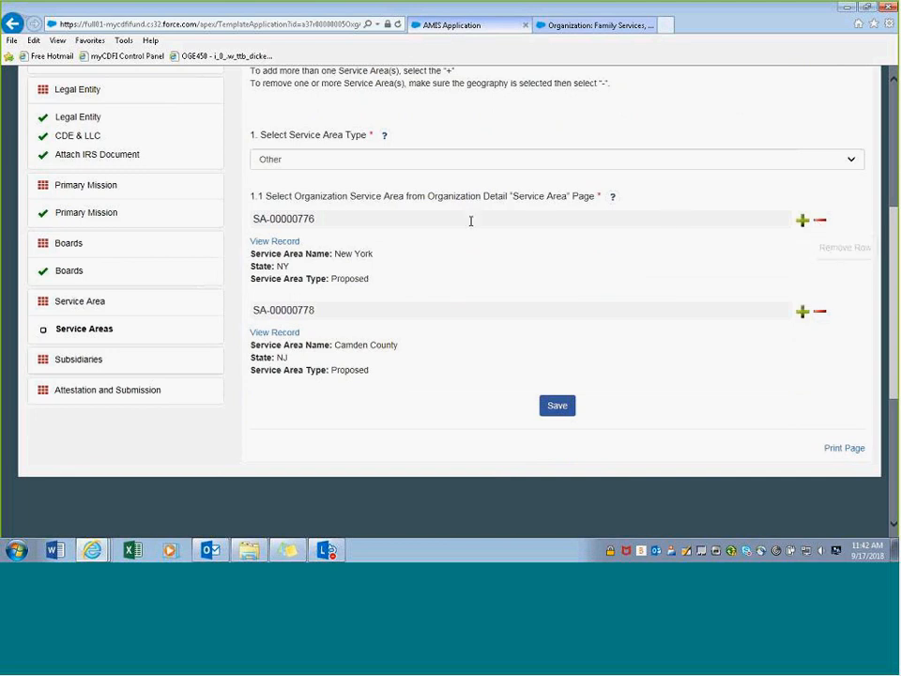
click(820, 223)
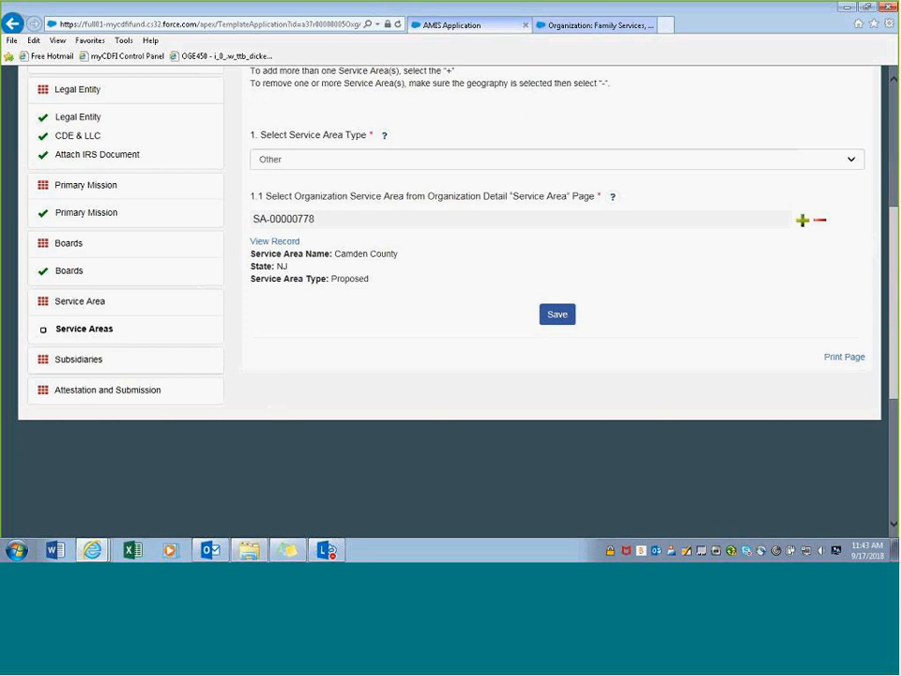
click(553, 314)
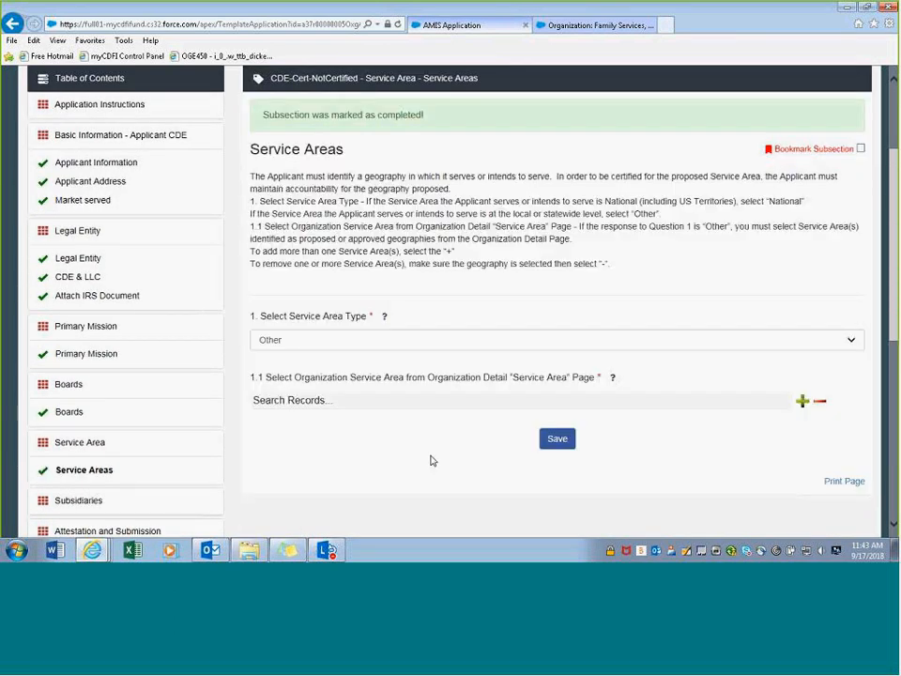
scroll(400, 467, down, 3)
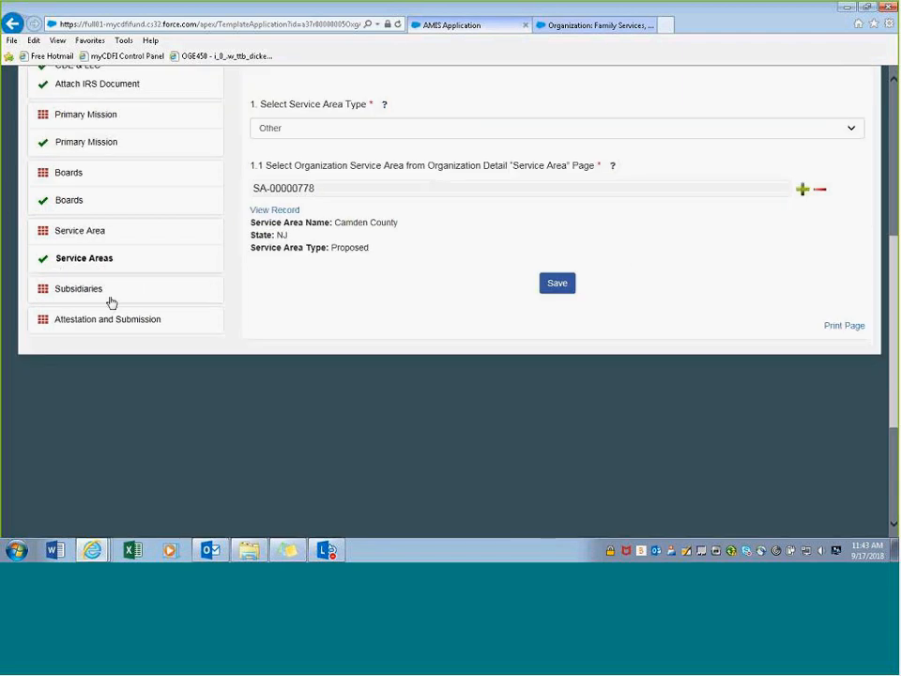
scroll(278, 287, up, 2)
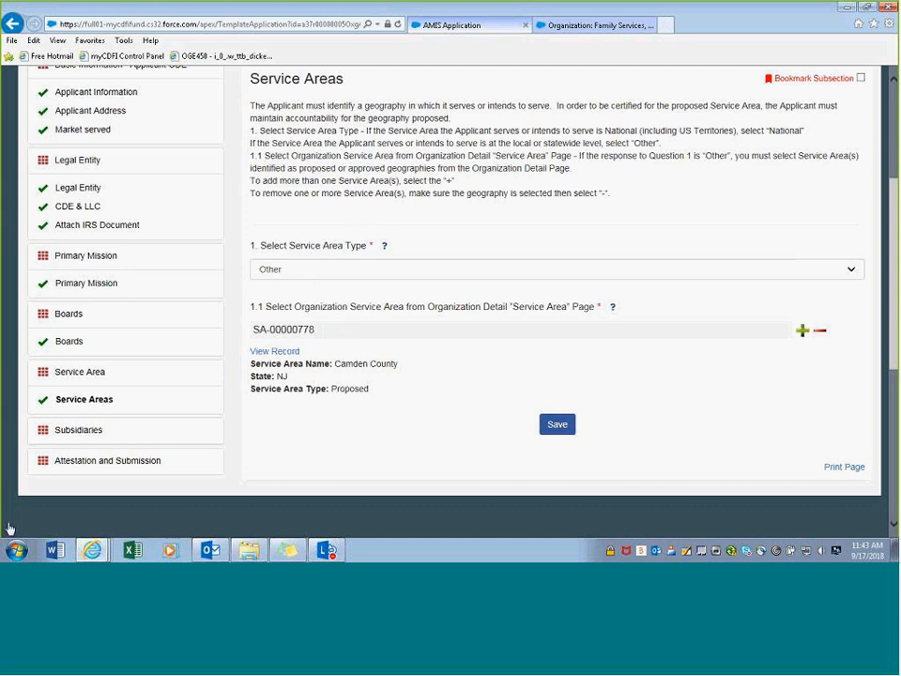
click(84, 432)
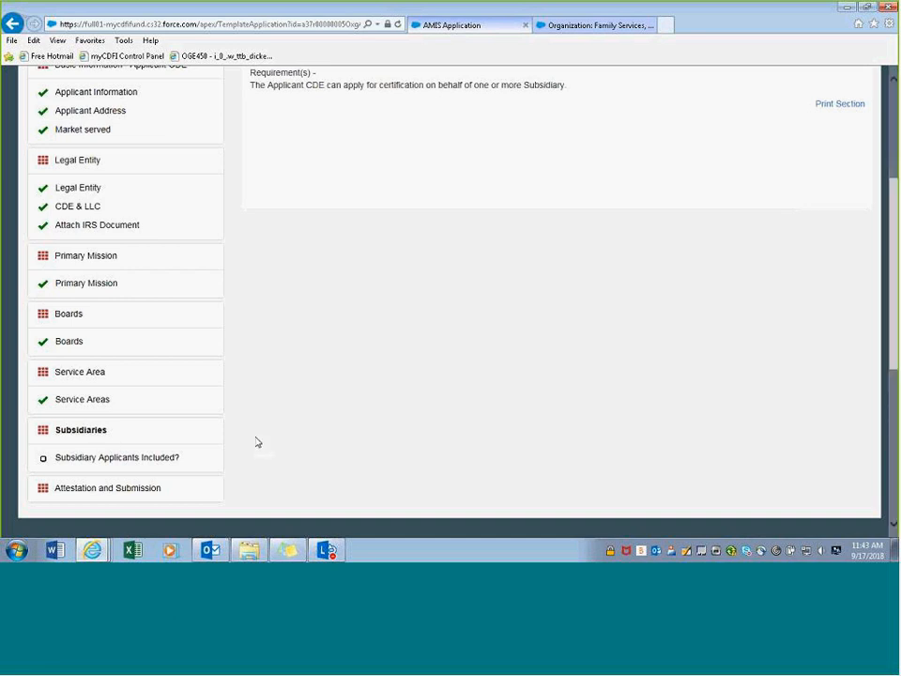
- Answer No to Subsidiary Applicants Included? and save
scroll(254, 441, down, 1)
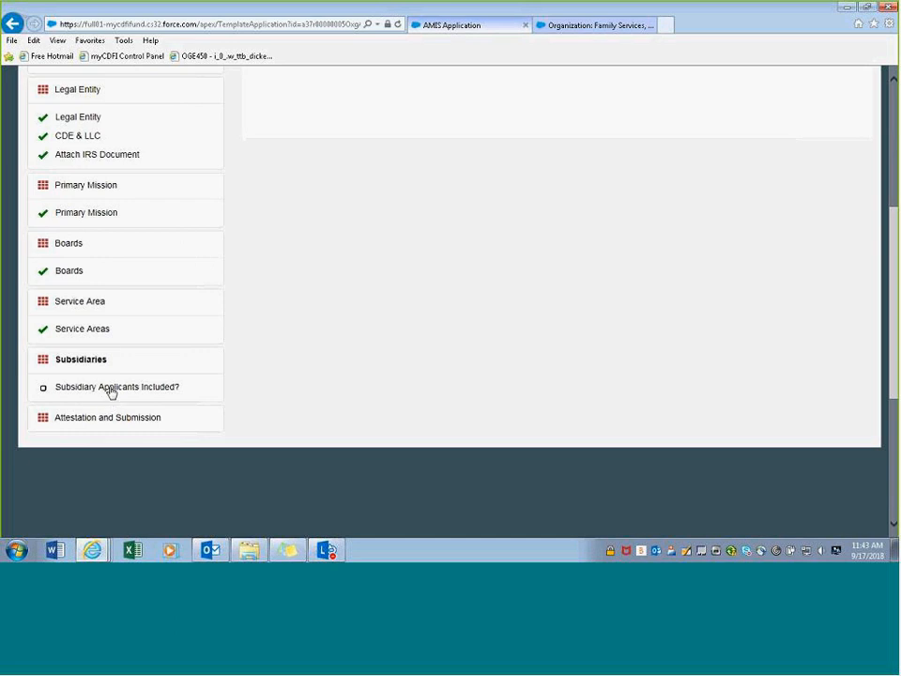
click(99, 391)
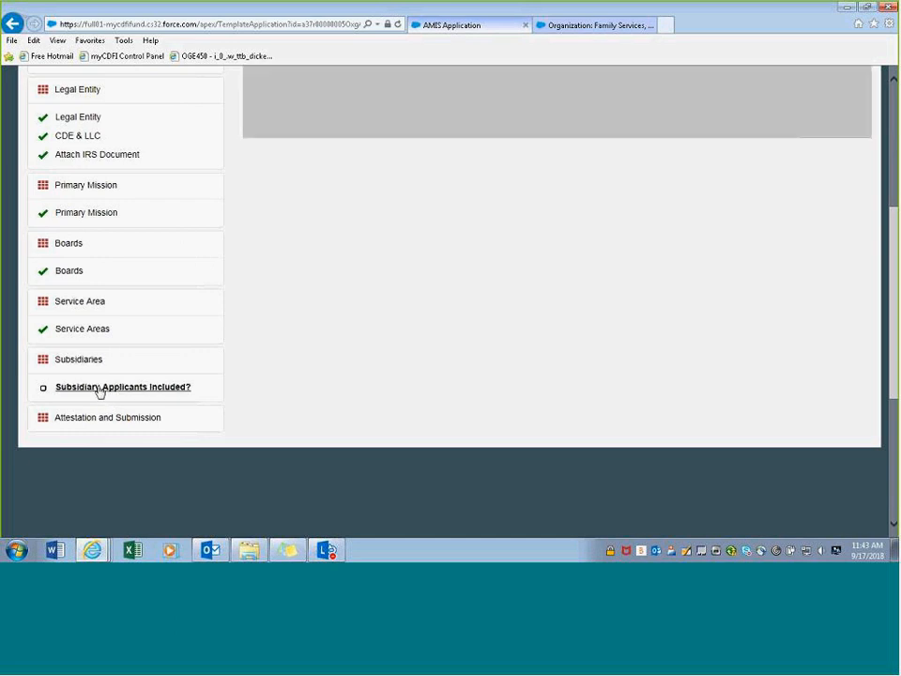
scroll(213, 356, up, 2)
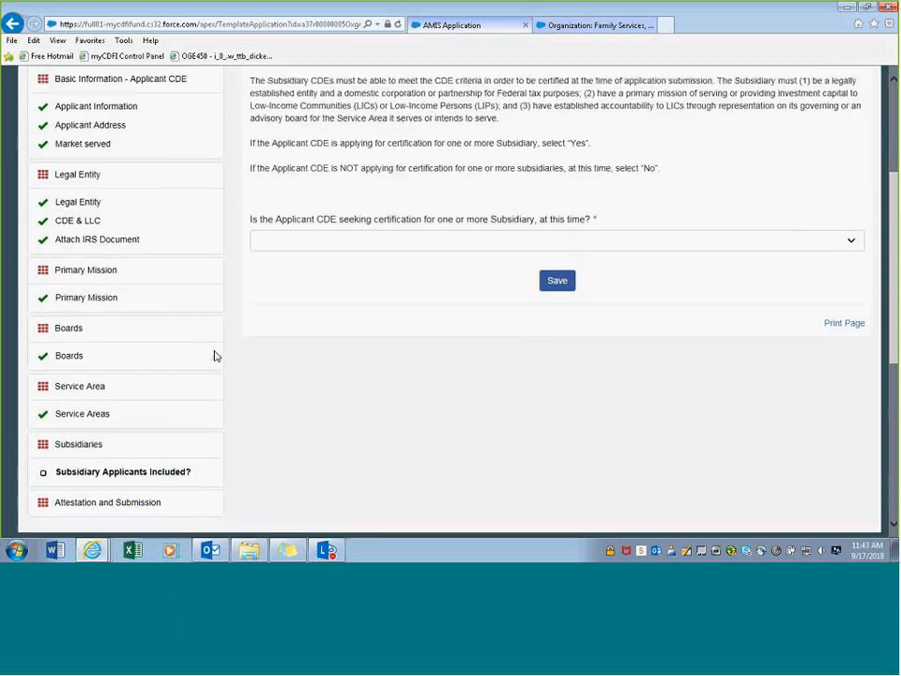
scroll(214, 355, up, 2)
scroll(281, 319, down, 1)
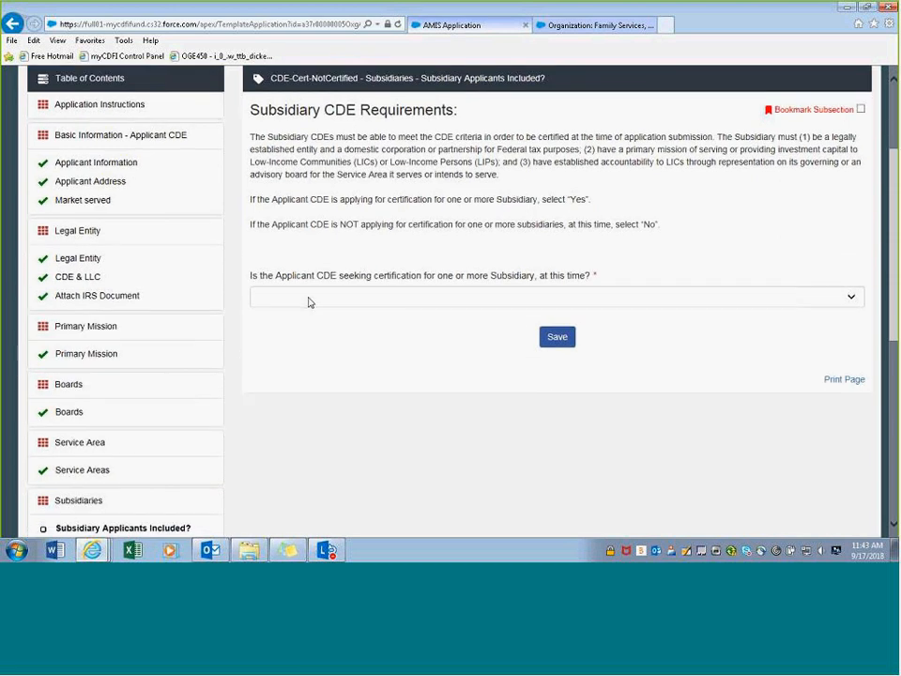
click(309, 301)
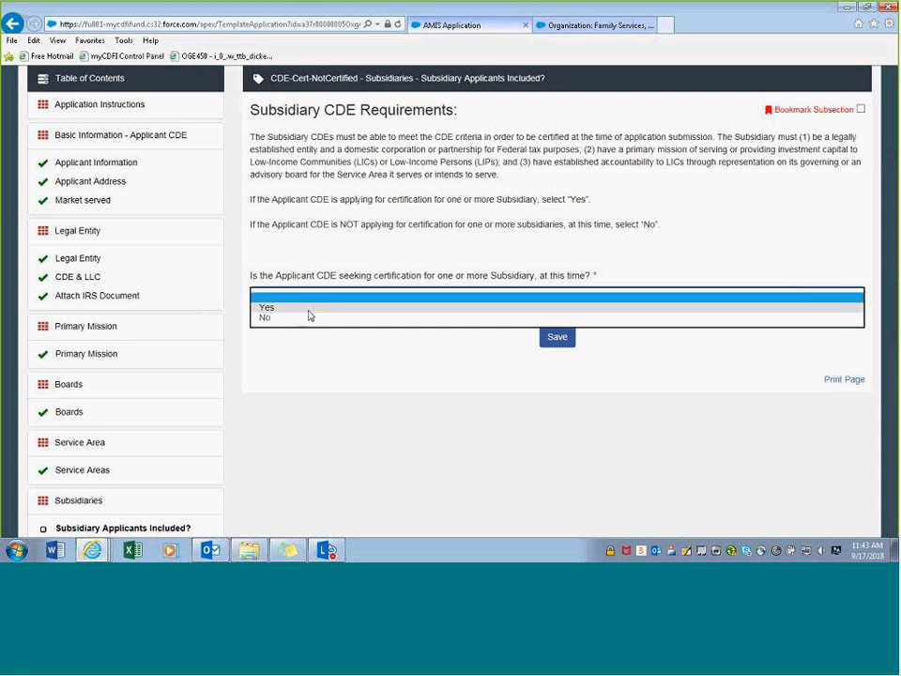
click(307, 318)
click(547, 342)
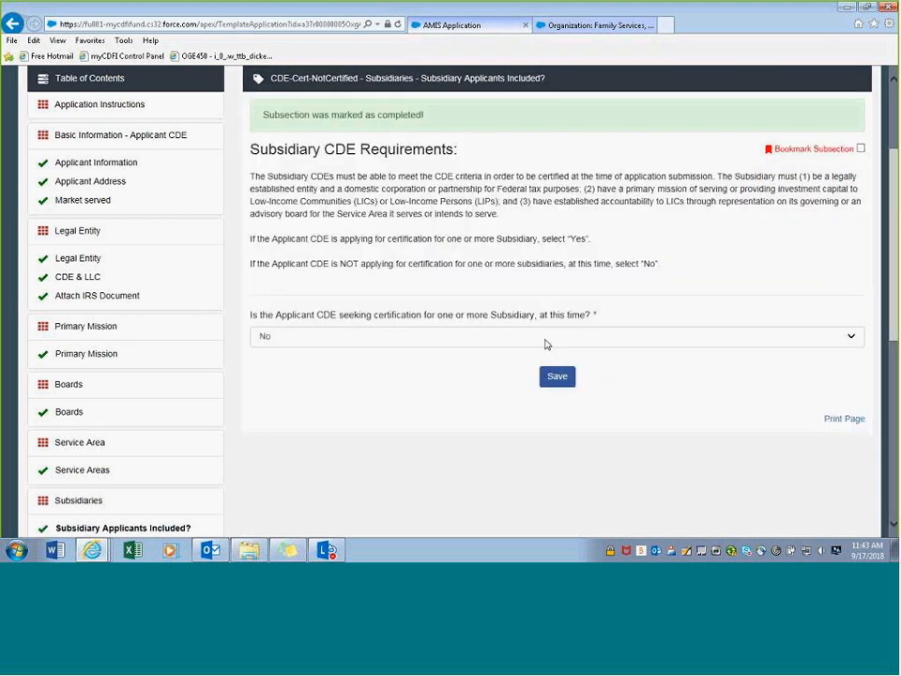
- Change the subsidiary certification answer to Yes and save it
scroll(420, 423, down, 3)
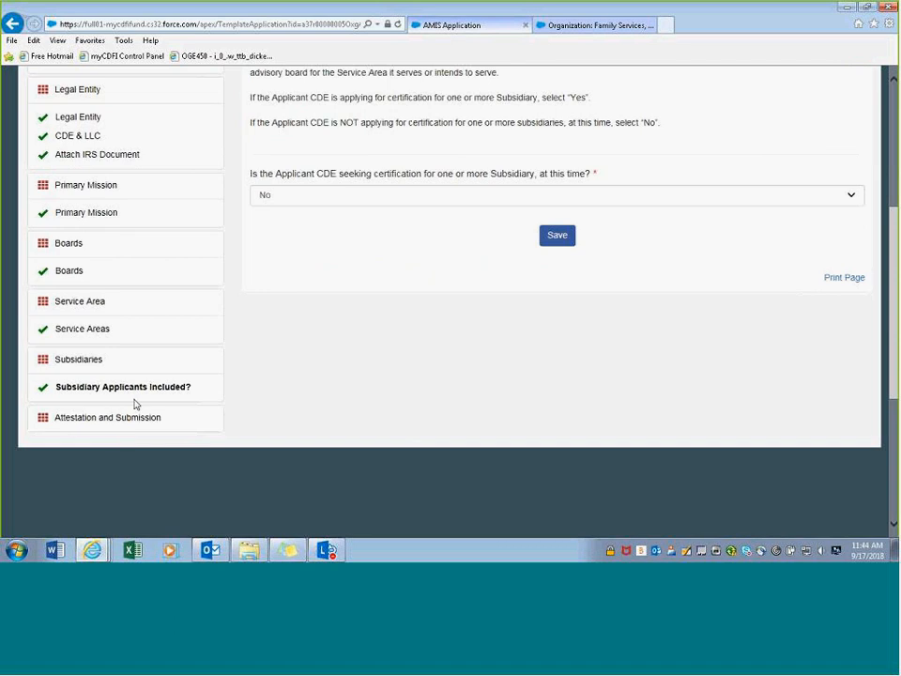
scroll(137, 403, up, 2)
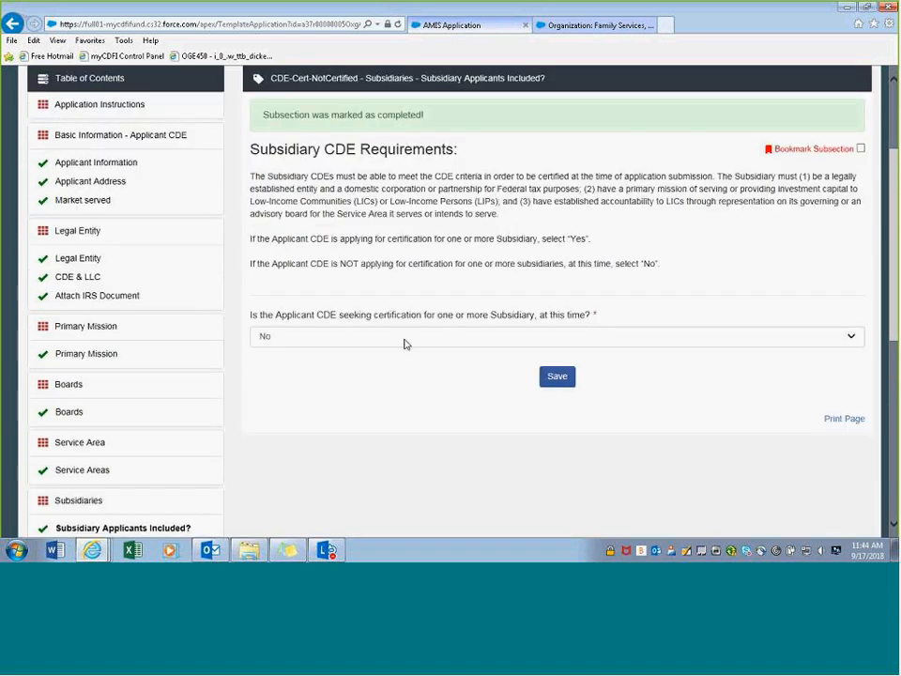
click(404, 342)
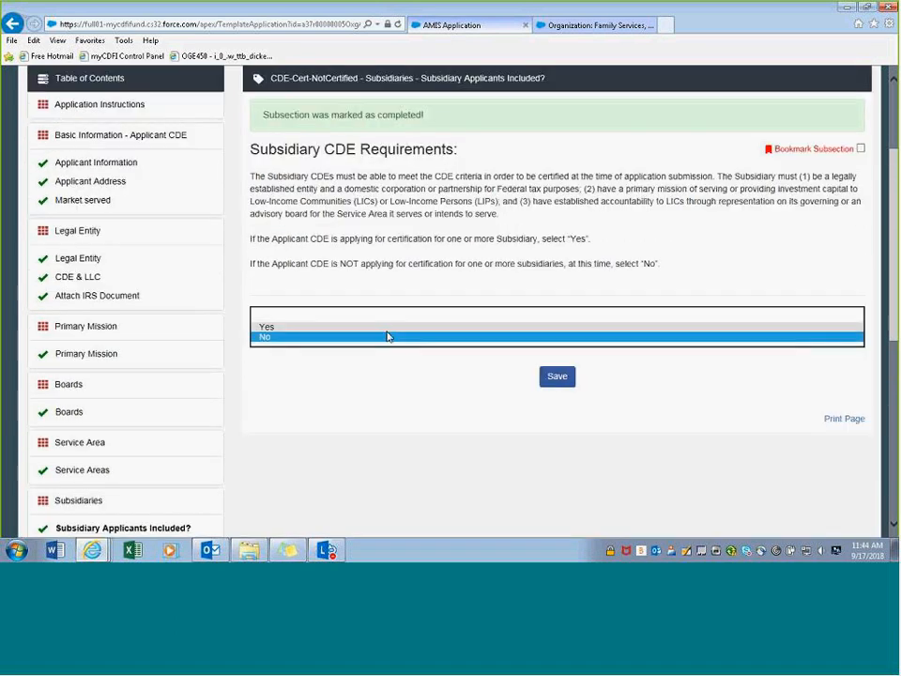
click(385, 325)
click(557, 336)
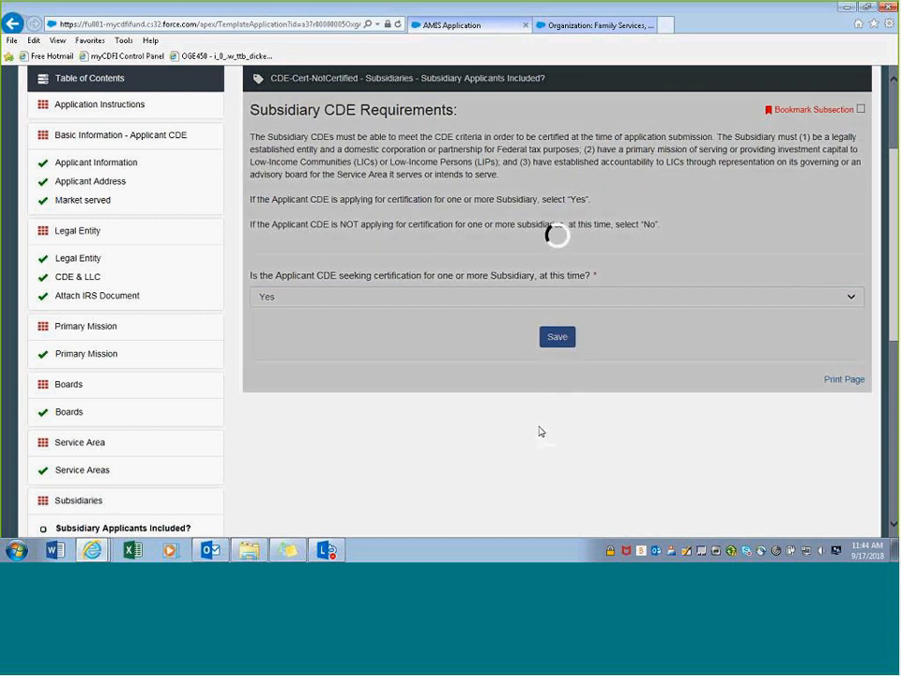
scroll(234, 380, down, 3)
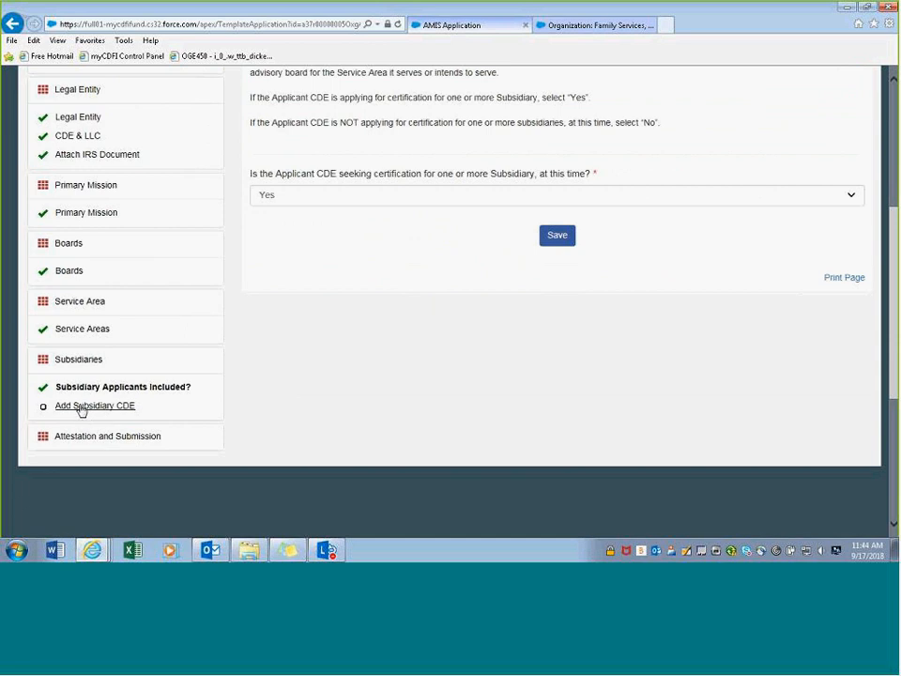
- Go to the Add Subsidiary CDE page and start a new empty subsidiary row at its Record Number field
click(80, 407)
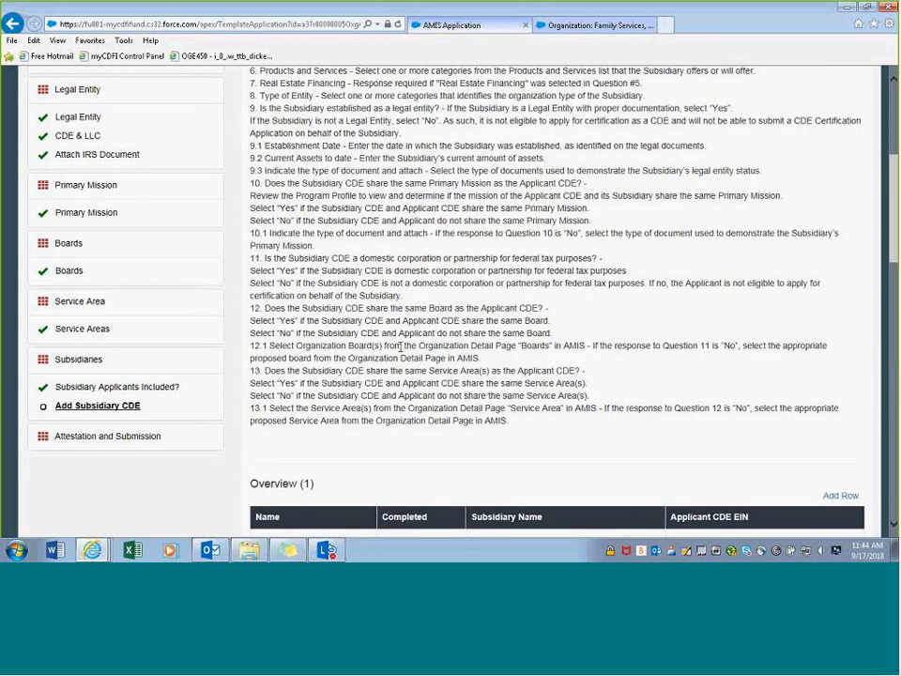
scroll(400, 347, up, 5)
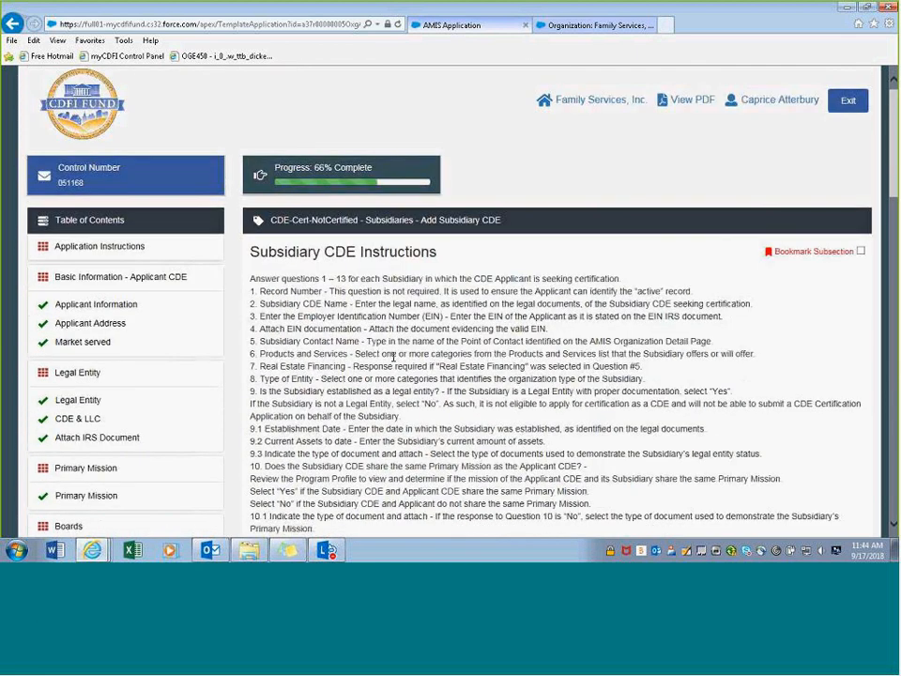
scroll(393, 357, down, 1)
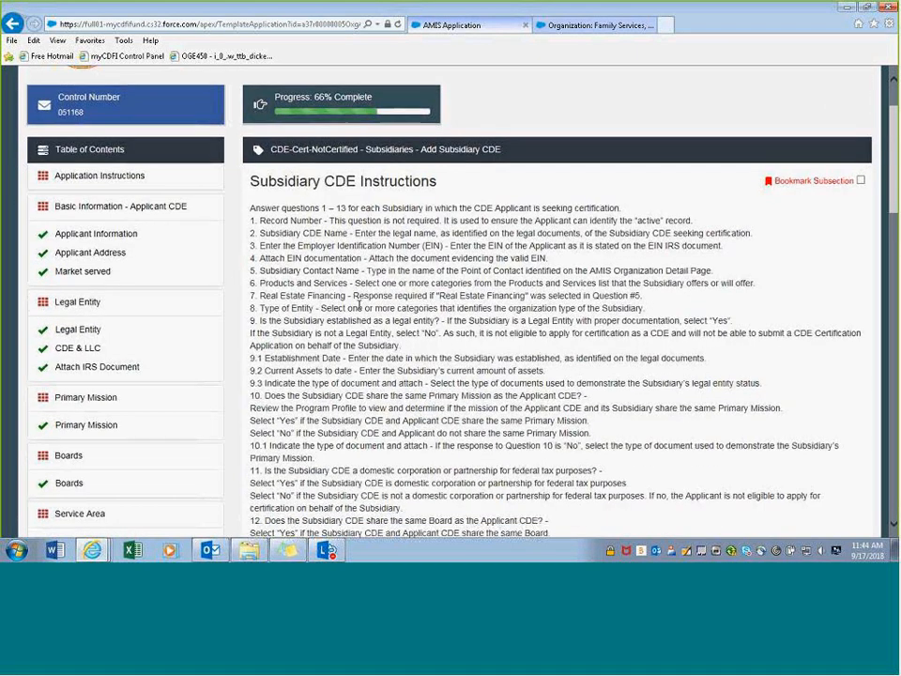
scroll(356, 306, down, 3)
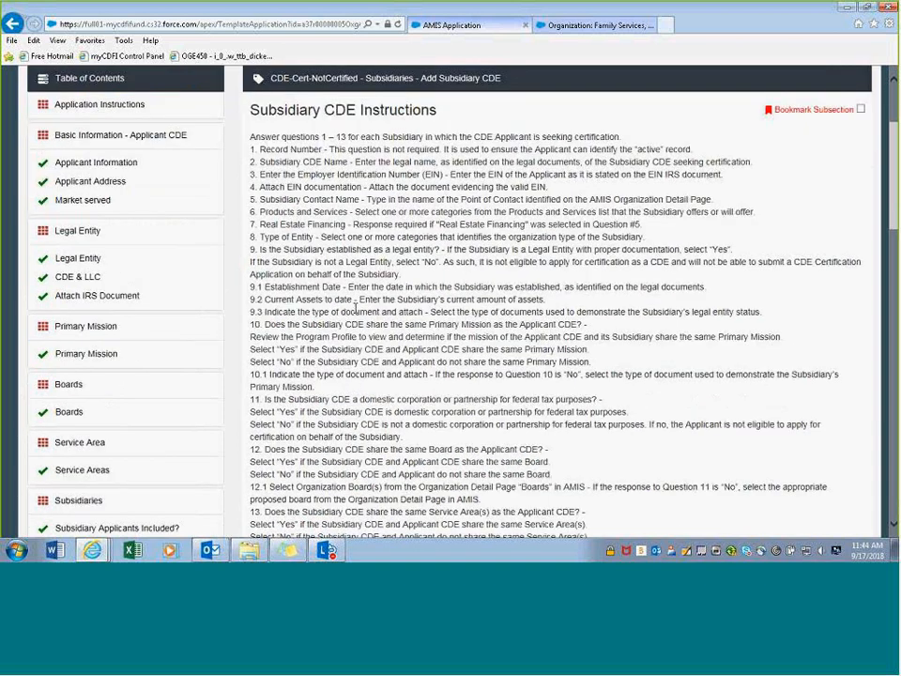
scroll(355, 311, down, 2)
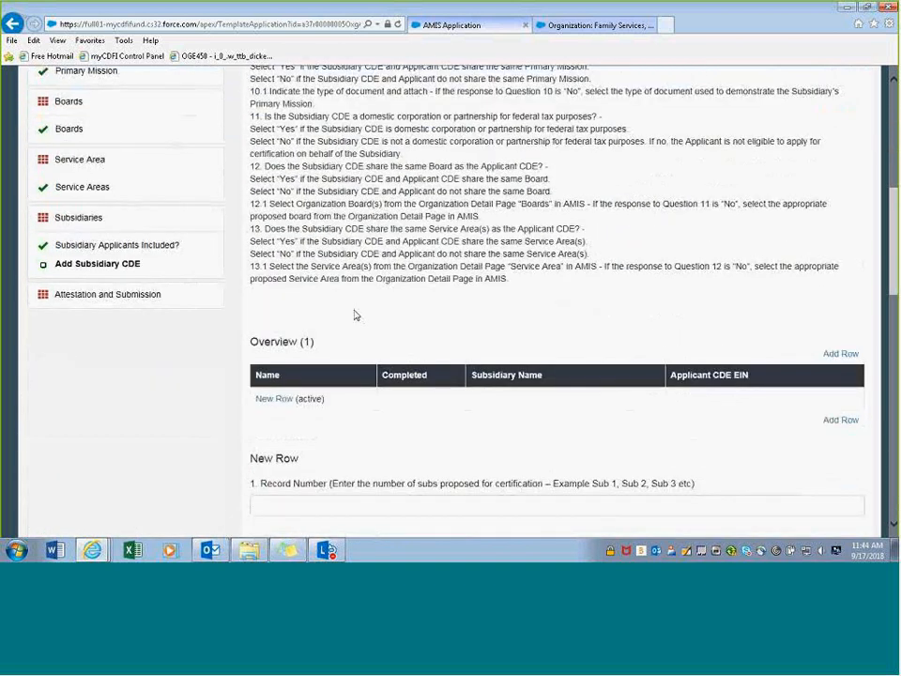
scroll(355, 314, down, 1)
scroll(355, 316, down, 1)
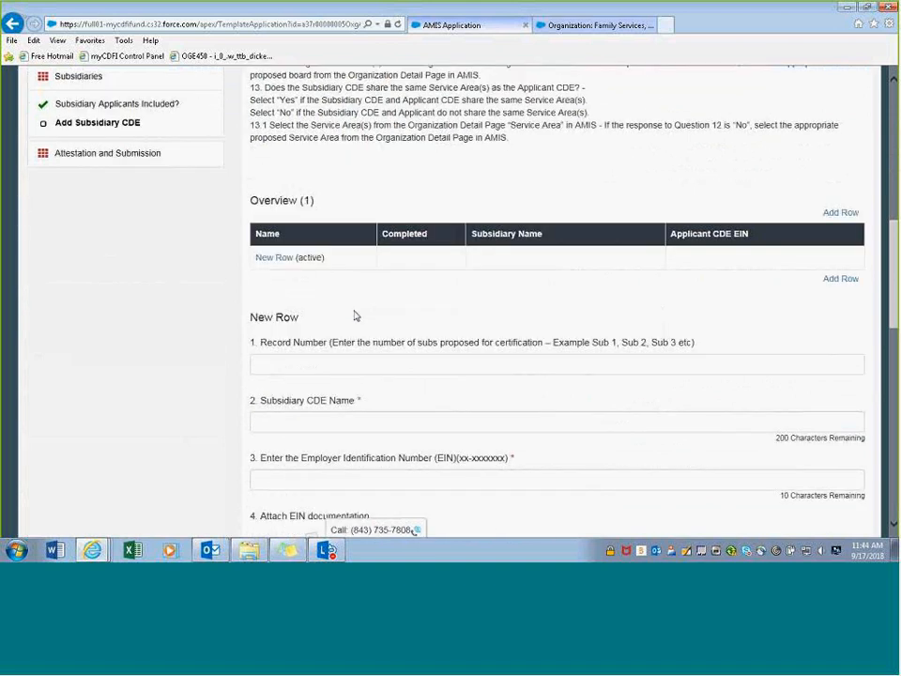
scroll(355, 316, down, 1)
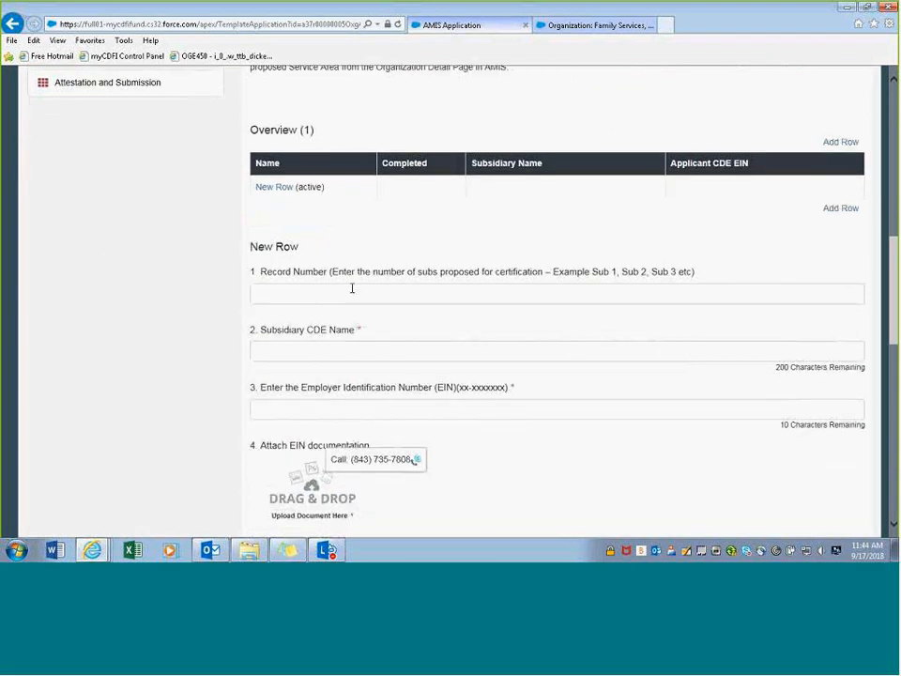
scroll(352, 285, down, 1)
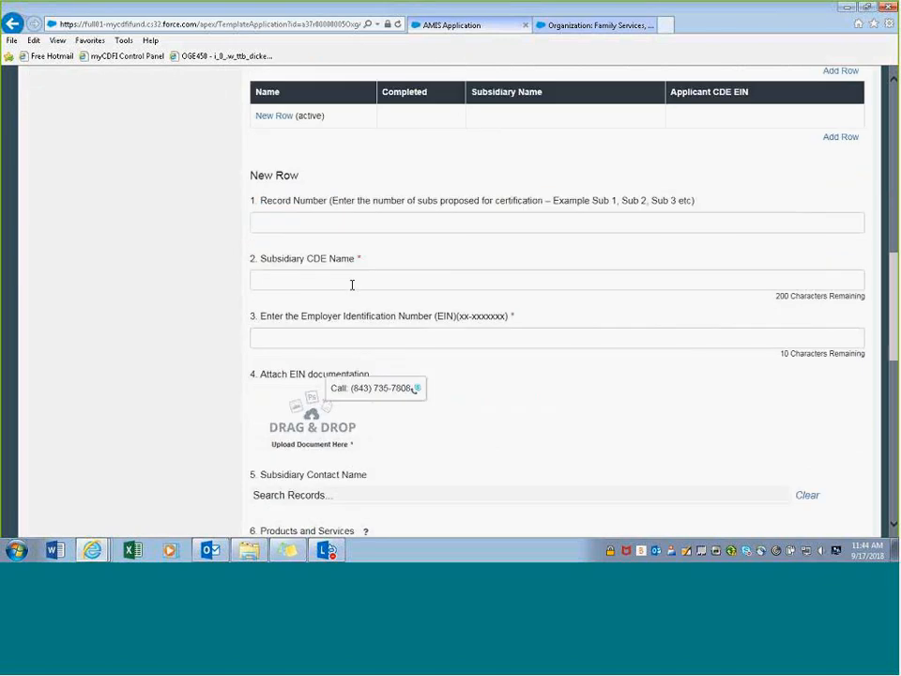
scroll(351, 286, down, 3)
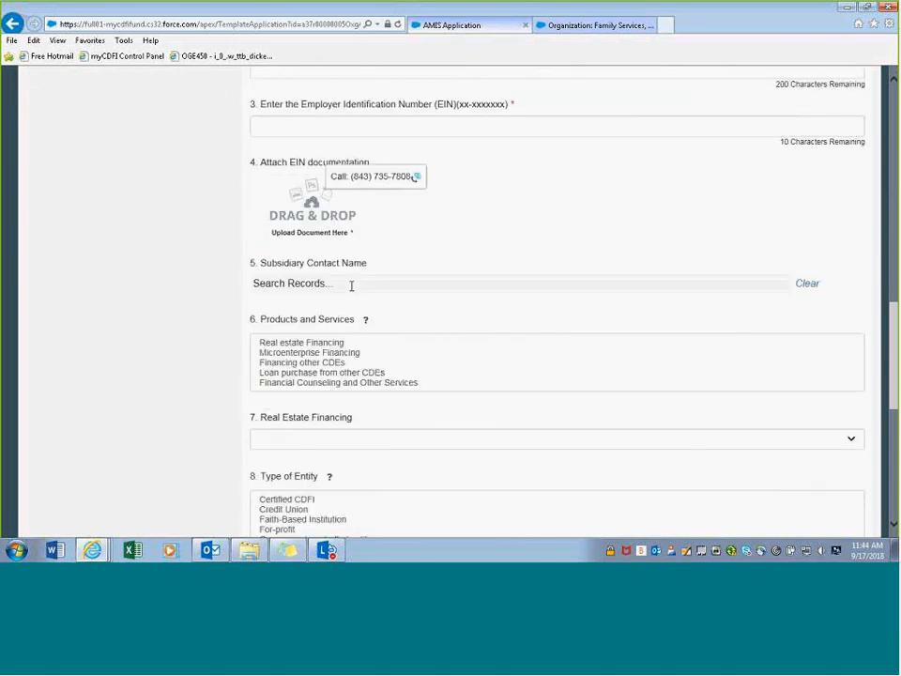
scroll(351, 287, up, 3)
scroll(351, 288, up, 1)
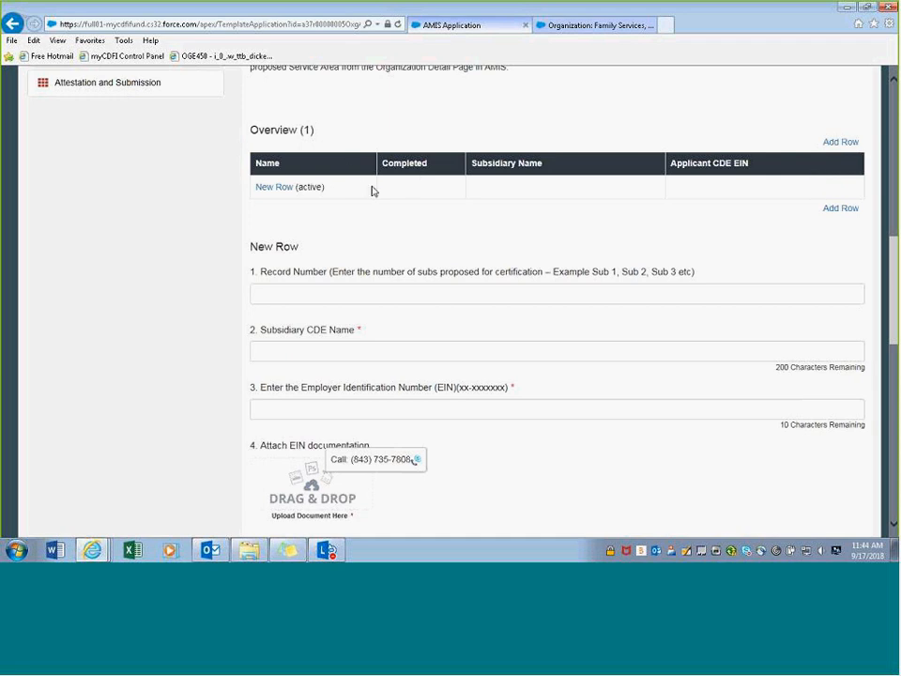
scroll(404, 214, down, 1)
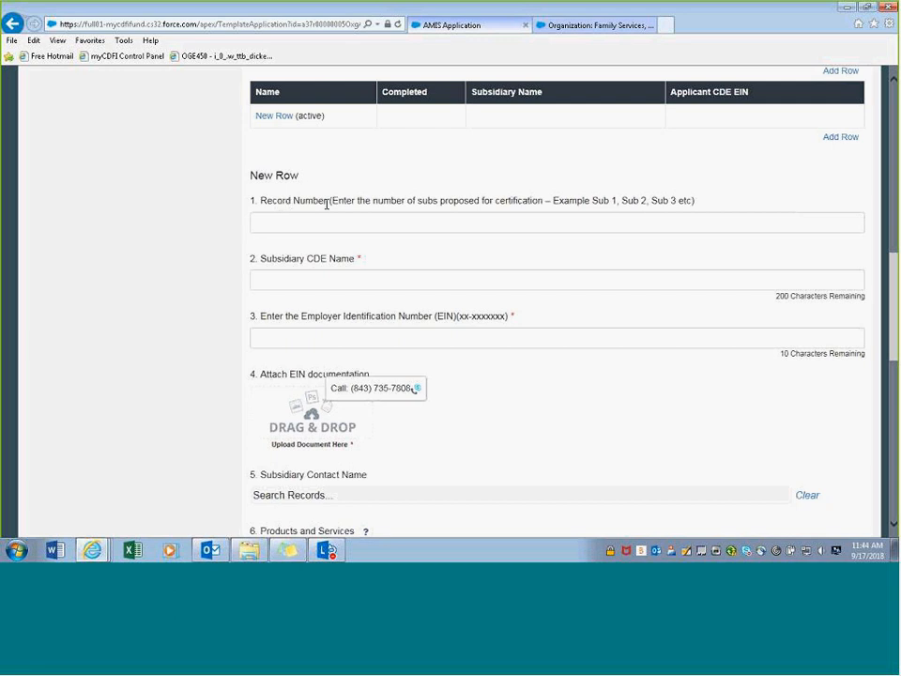
scroll(341, 208, up, 1)
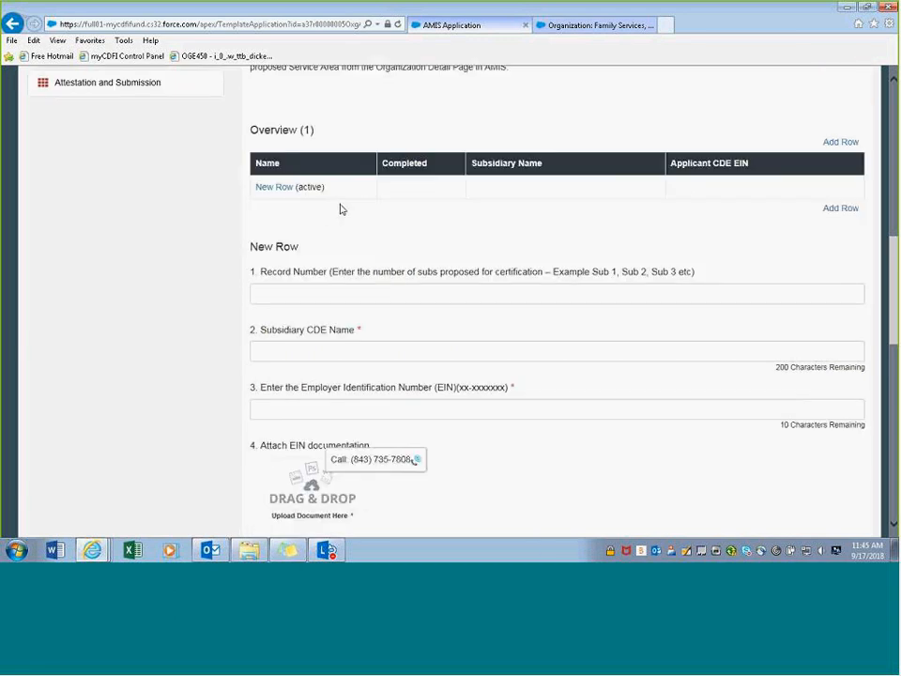
click(297, 296)
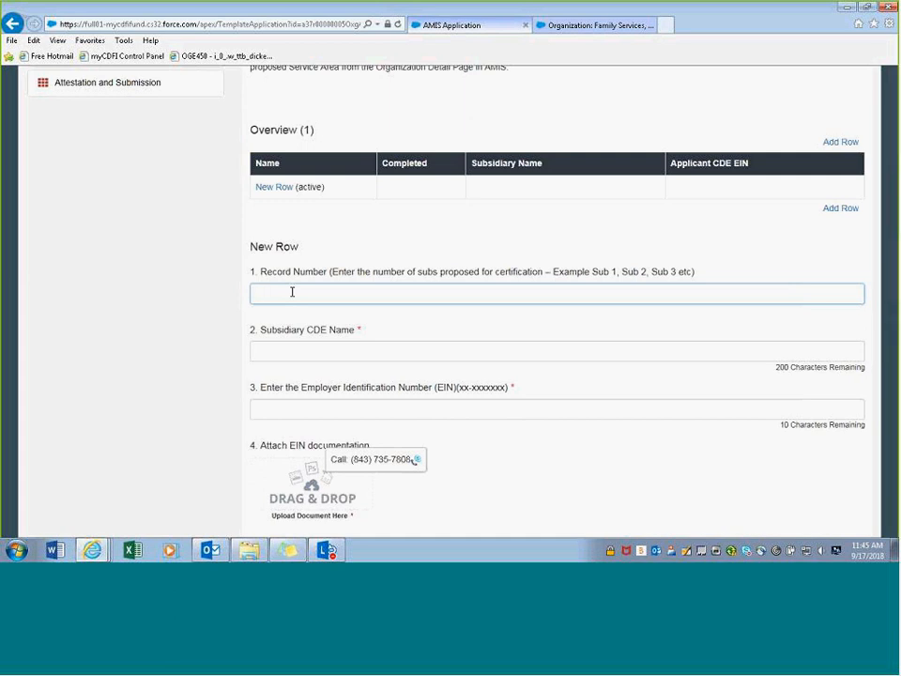
- Enter record number 'Sub 1' and subsidiary name 'Subsidiary CDE1' in the new row
text(Servi)
key(BackSpace)
key(BackSpace)
key(BackSpace)
text(b 1)
click(385, 337)
click(366, 353)
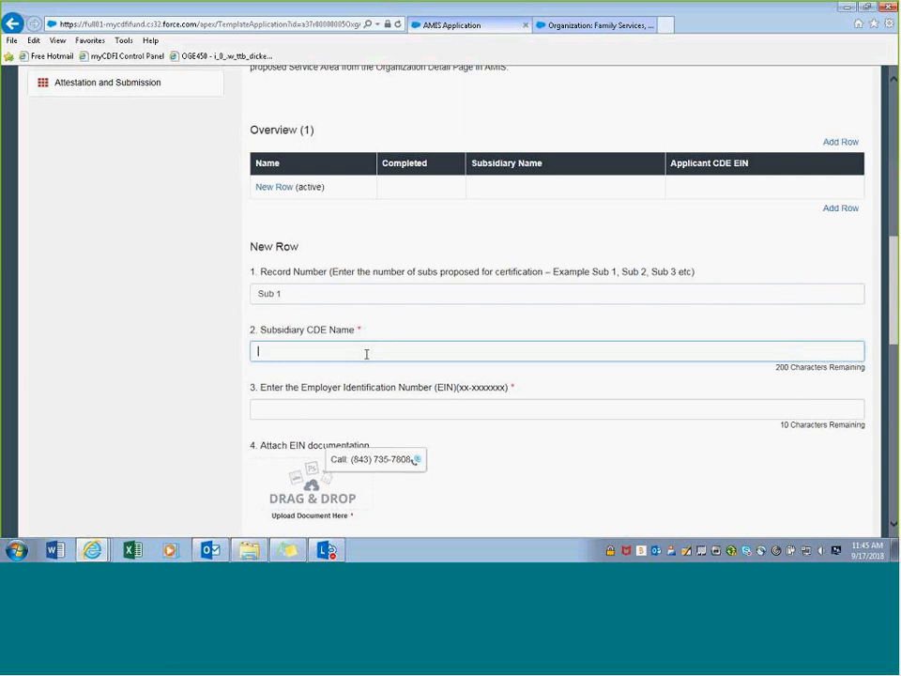
text(Sub)
key(BackSpace)
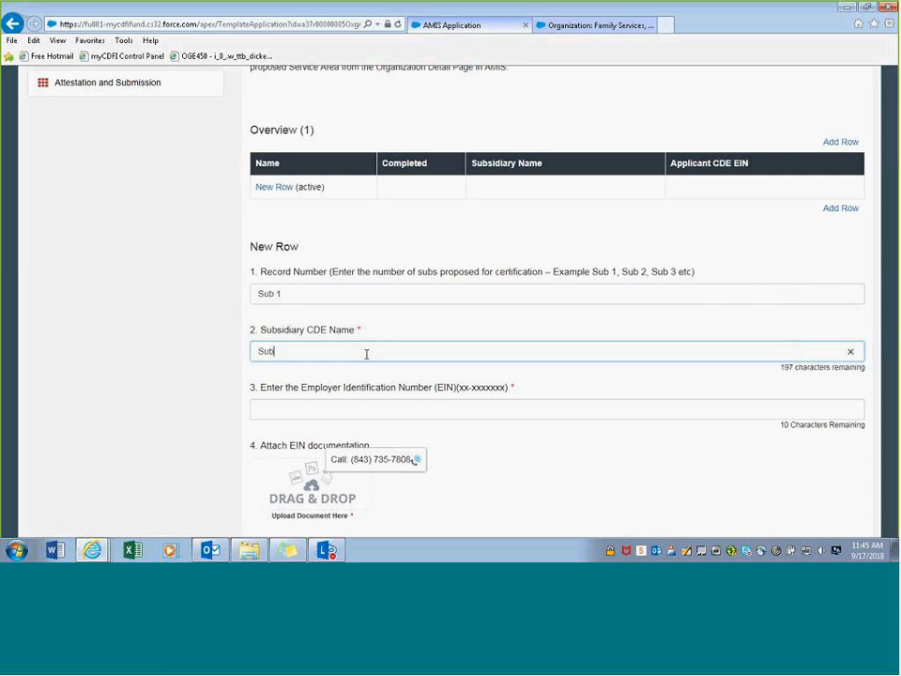
text(s)
key(BackSpace)
text(sidiary CDE1)
- Enter the subsidiary's EIN in hyphenated format
click(312, 410)
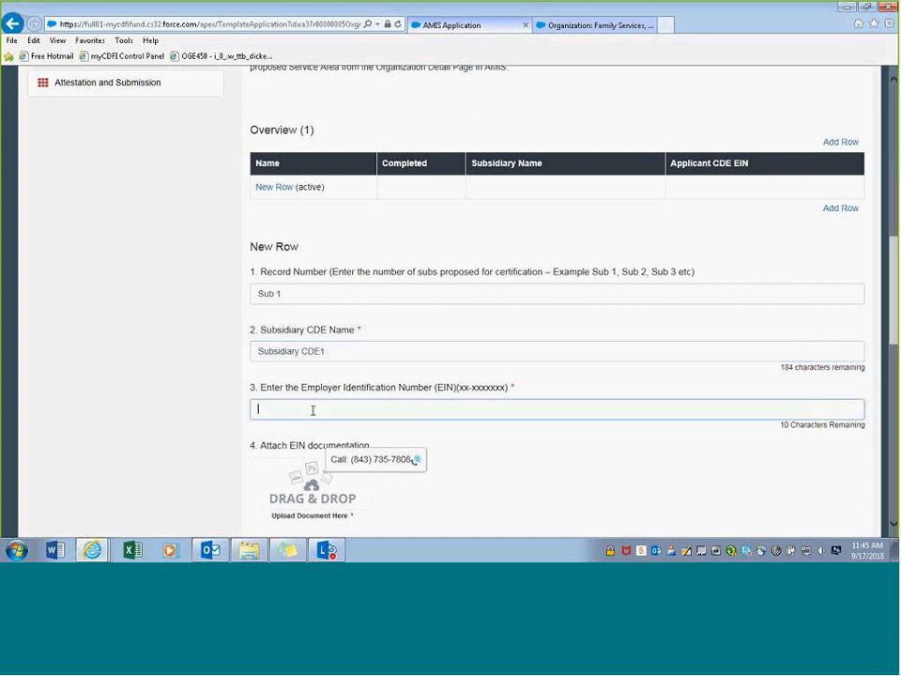
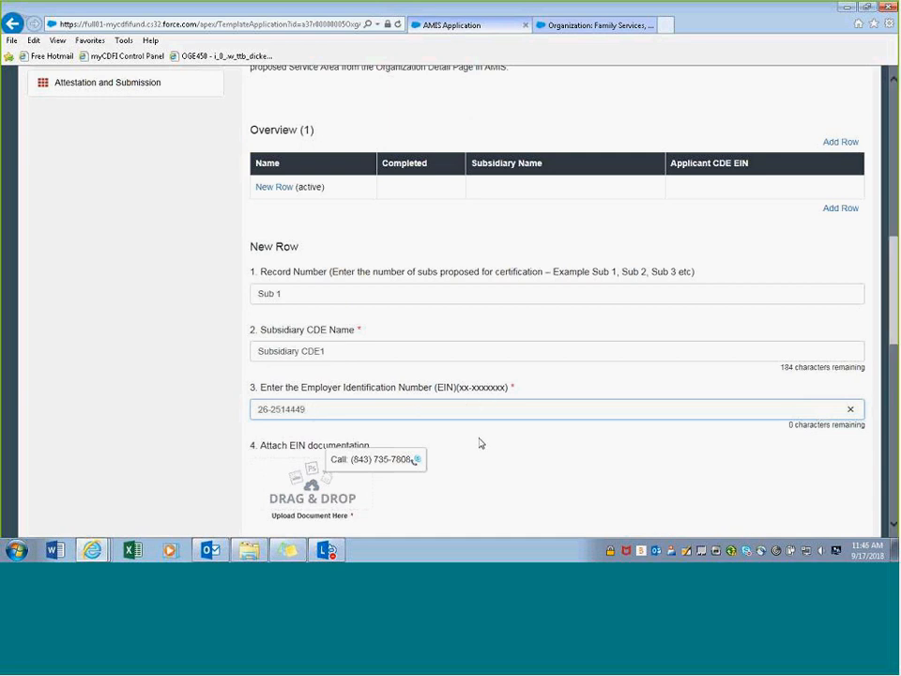
click(464, 438)
scroll(465, 438, down, 3)
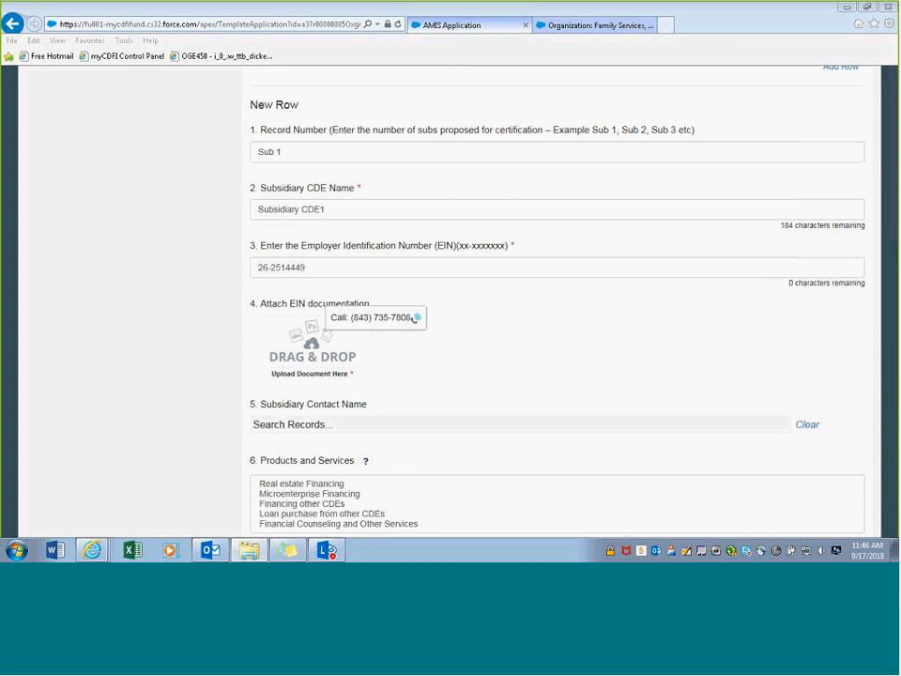
- Attach Legal Document Sample.docx in the Attach EIN documentation upload area
drag(561, 311, 332, 373)
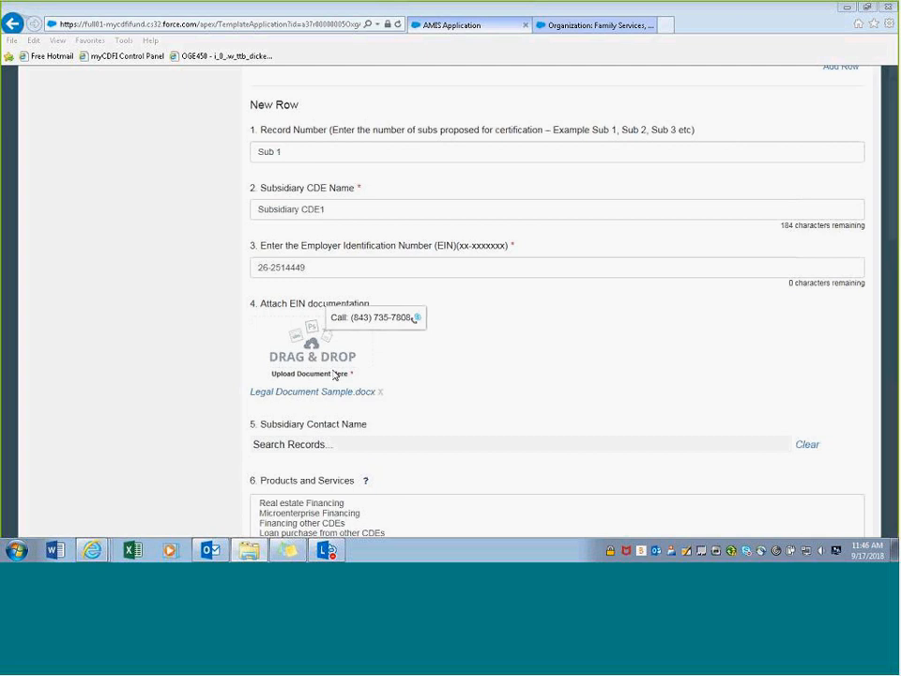
scroll(511, 380, down, 1)
click(378, 374)
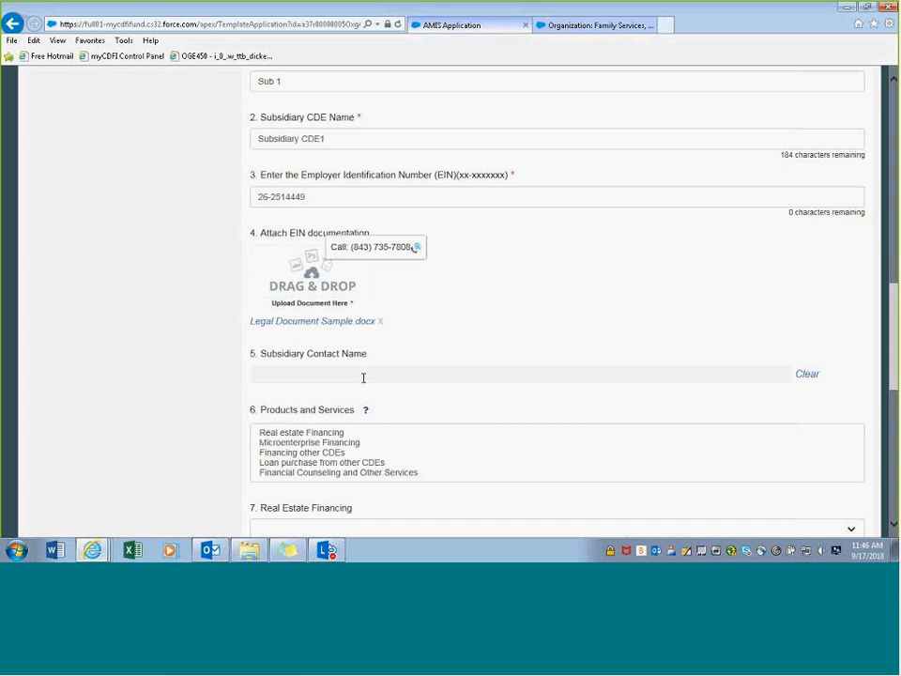
- Pick a subsidiary contact, then clear it and choose the other listed contact instead
text(s)
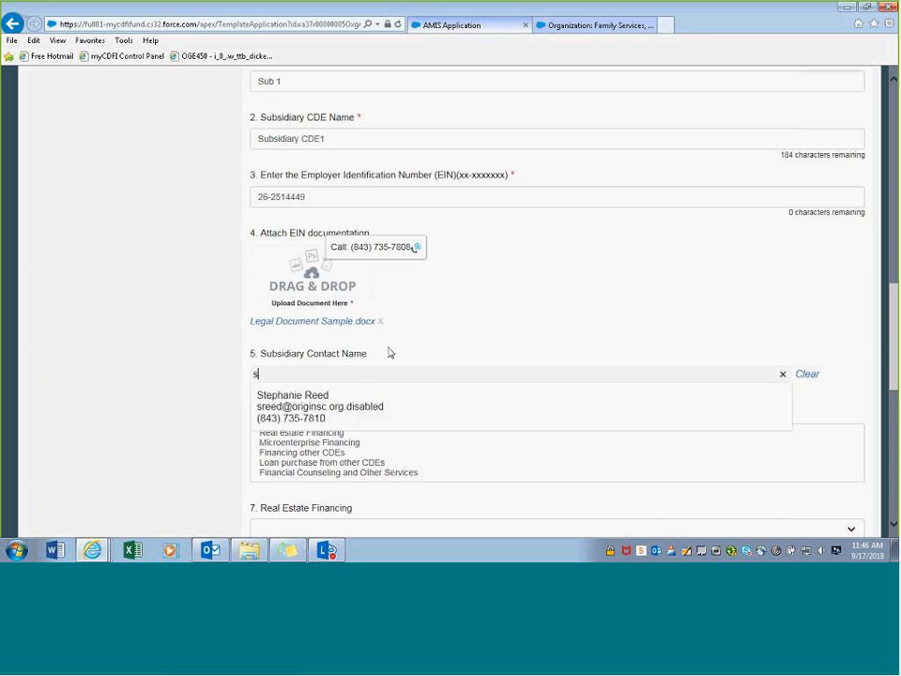
click(370, 407)
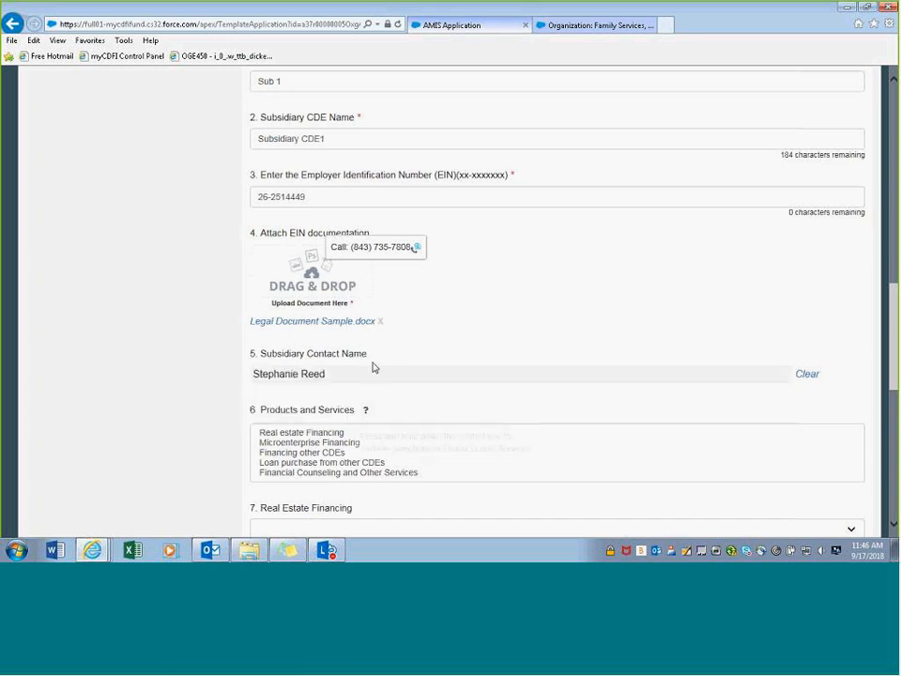
scroll(401, 363, down, 3)
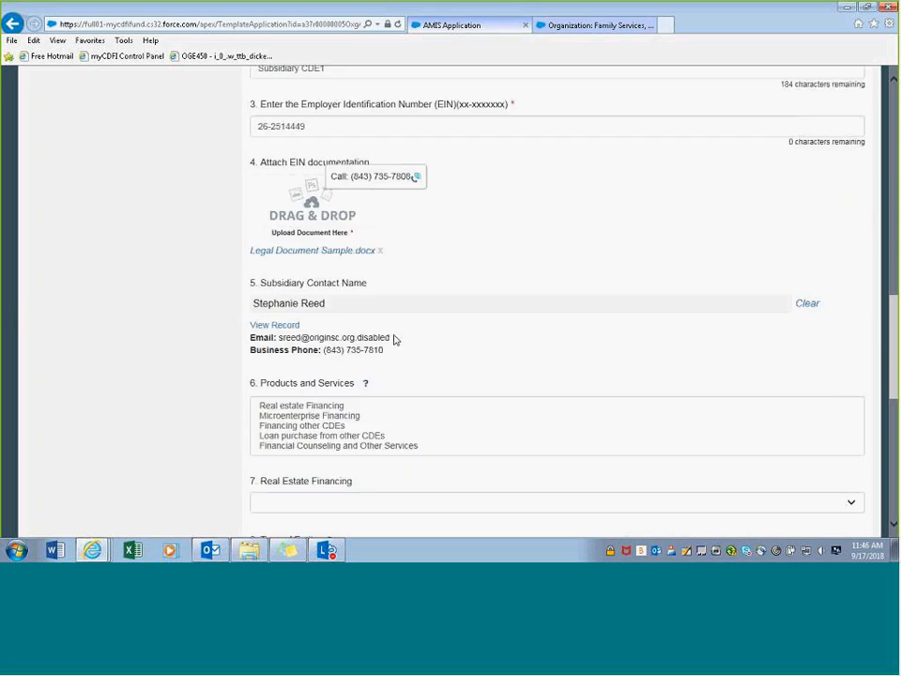
scroll(371, 234, down, 2)
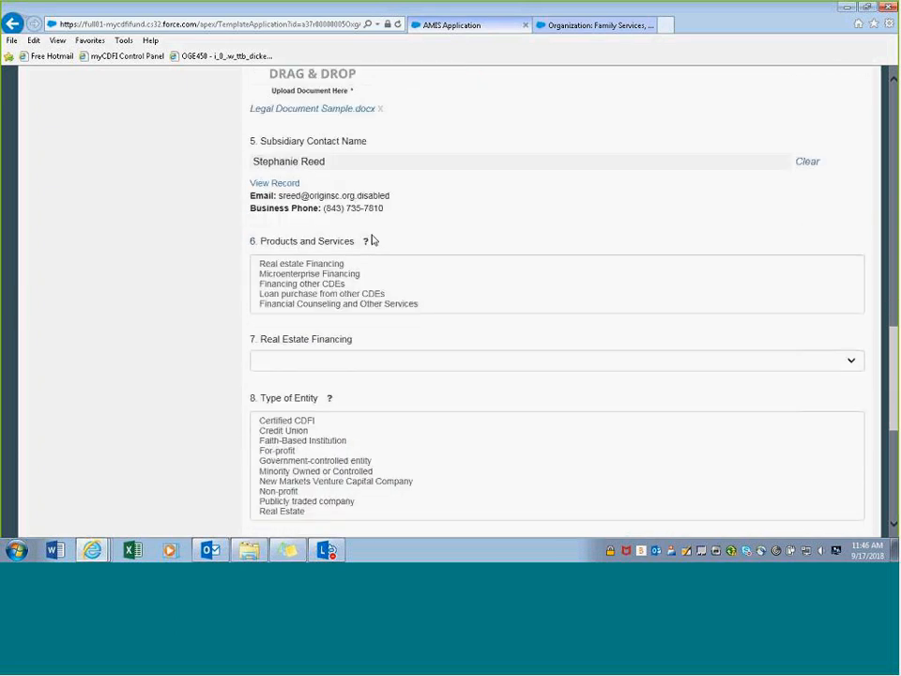
click(330, 162)
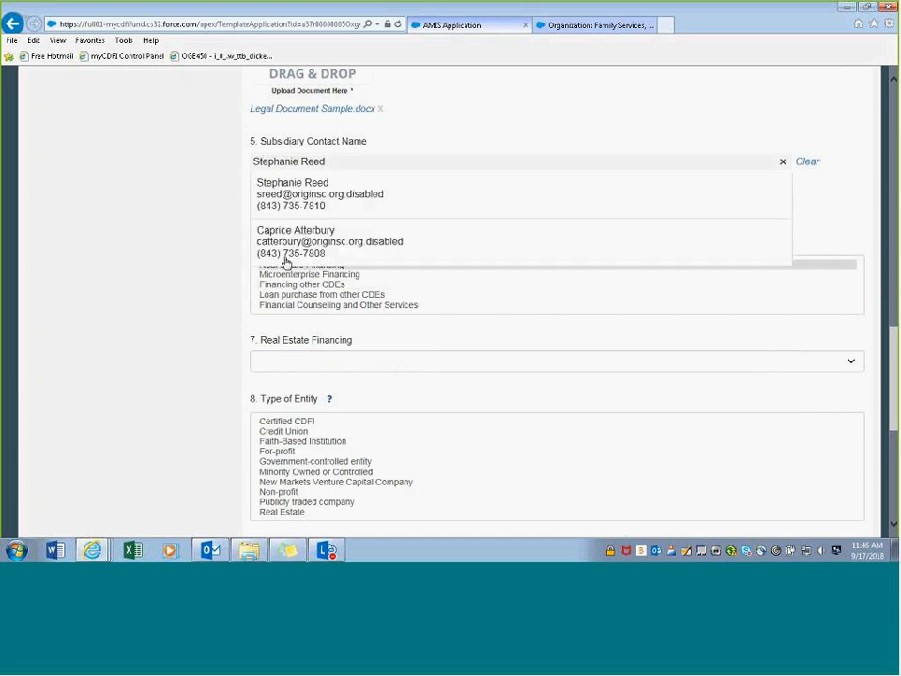
click(779, 161)
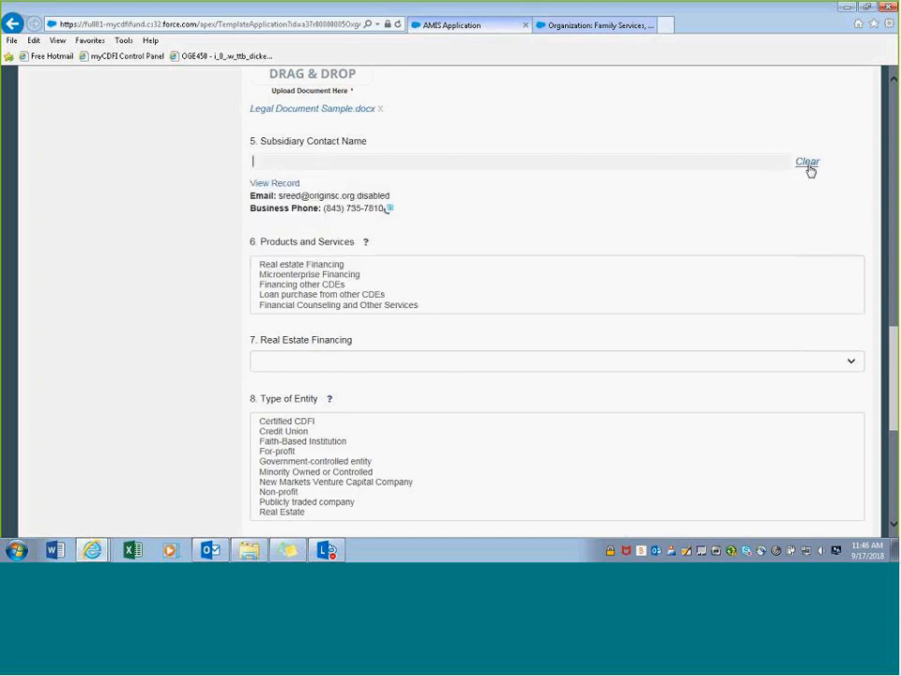
click(807, 164)
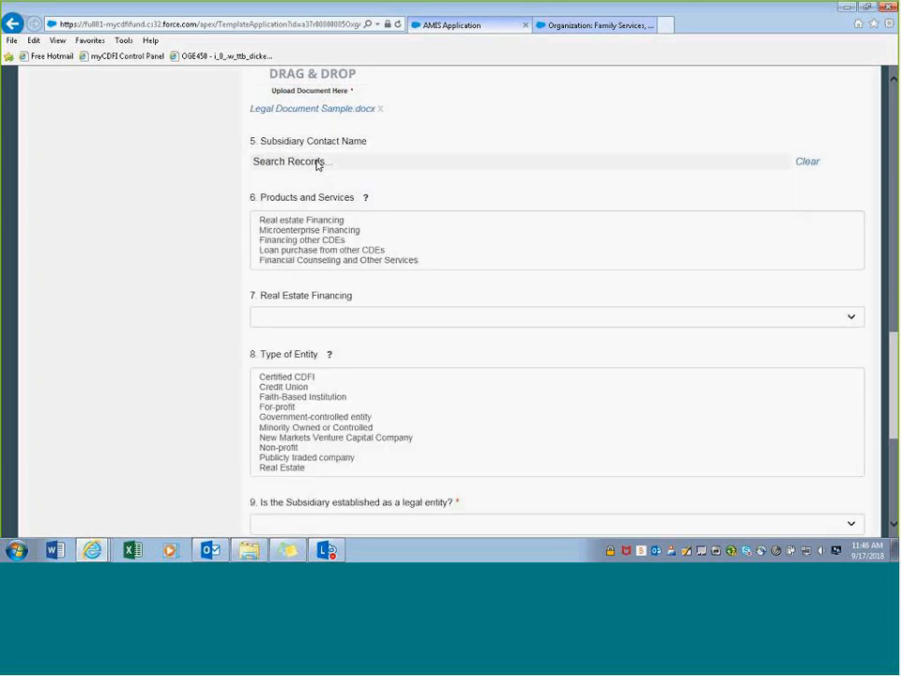
click(315, 162)
text(cap)
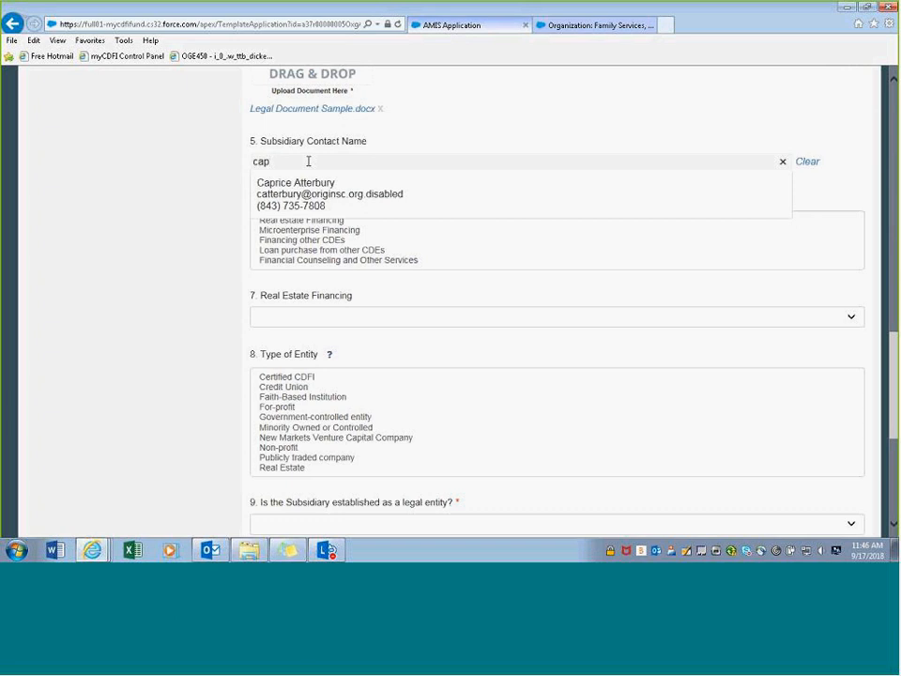
click(273, 183)
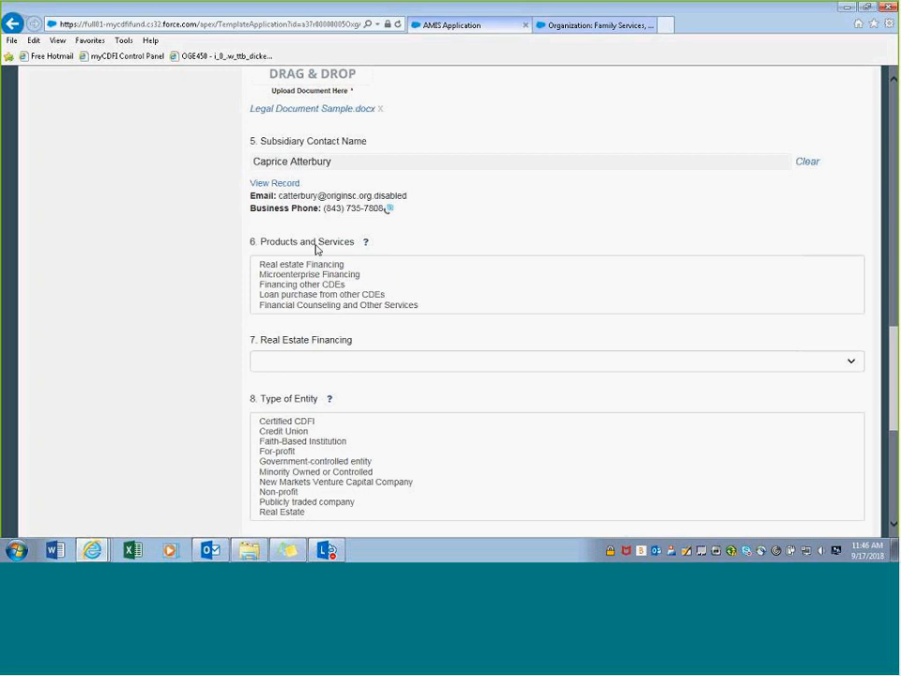
scroll(317, 251, down, 1)
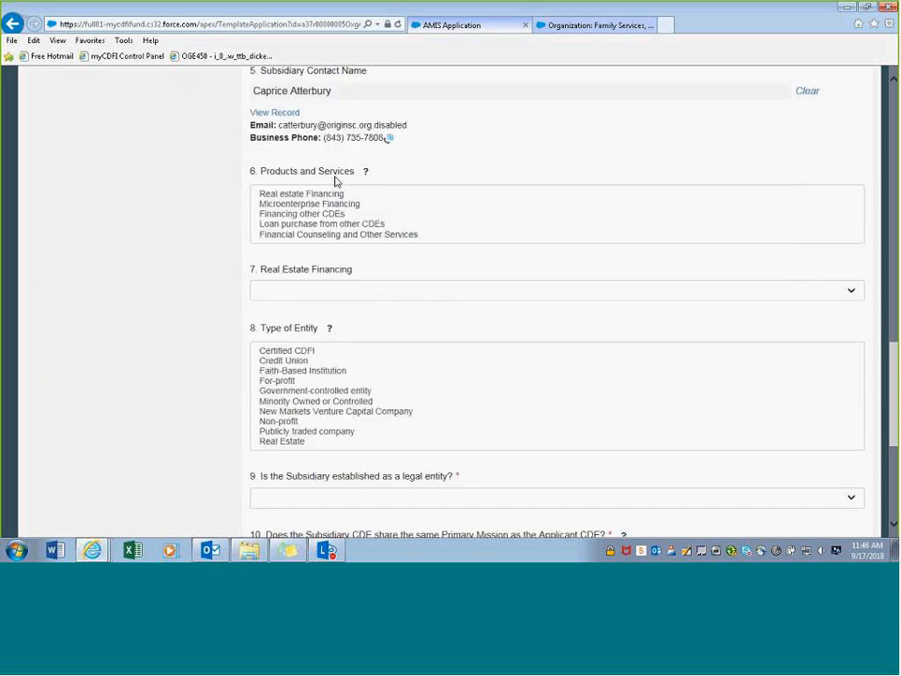
scroll(209, 243, down, 1)
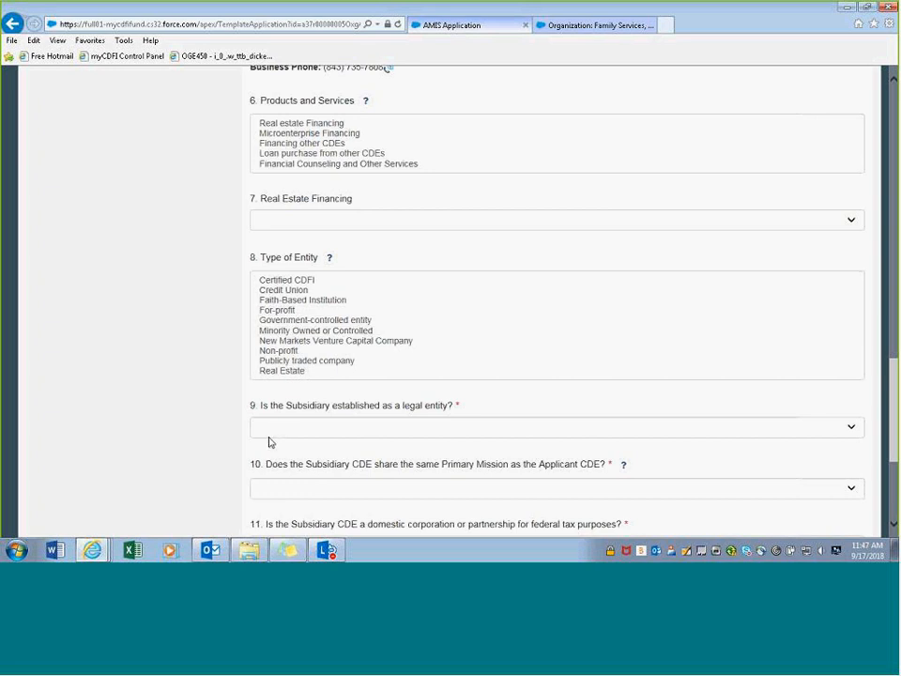
click(298, 433)
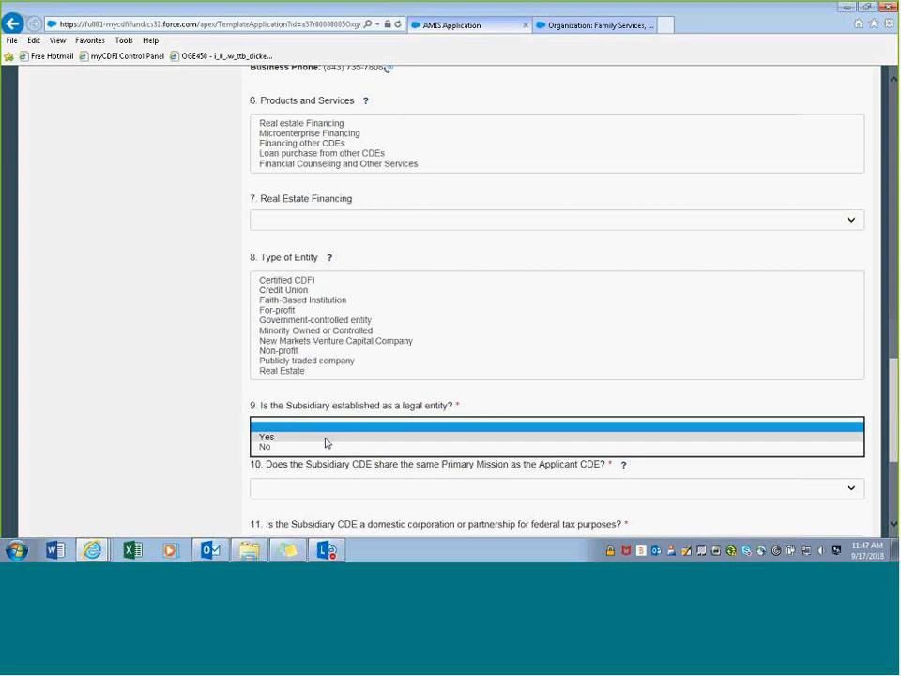
click(325, 437)
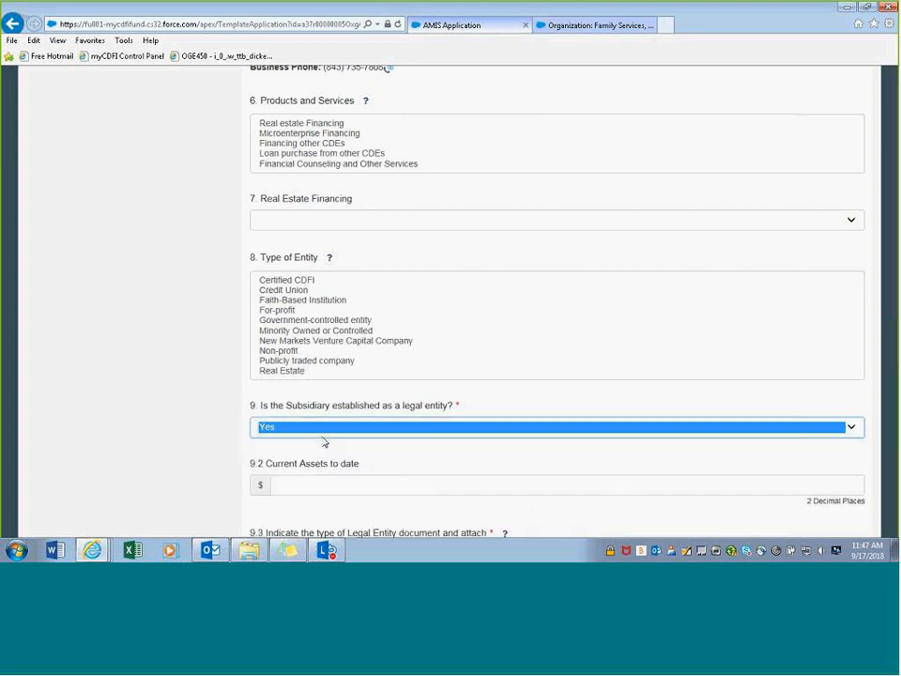
scroll(319, 451, down, 3)
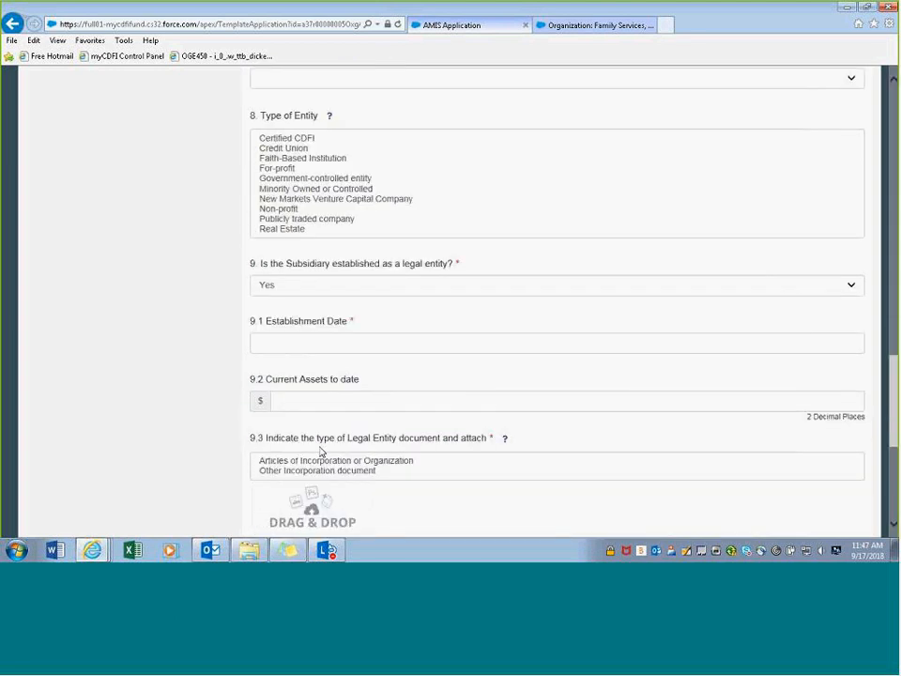
click(308, 346)
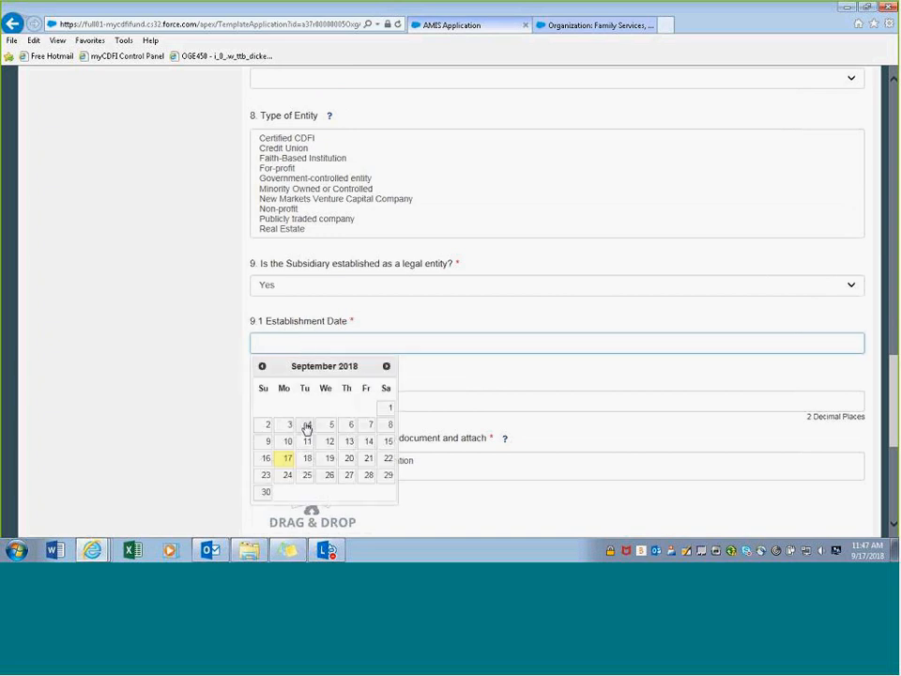
click(262, 367)
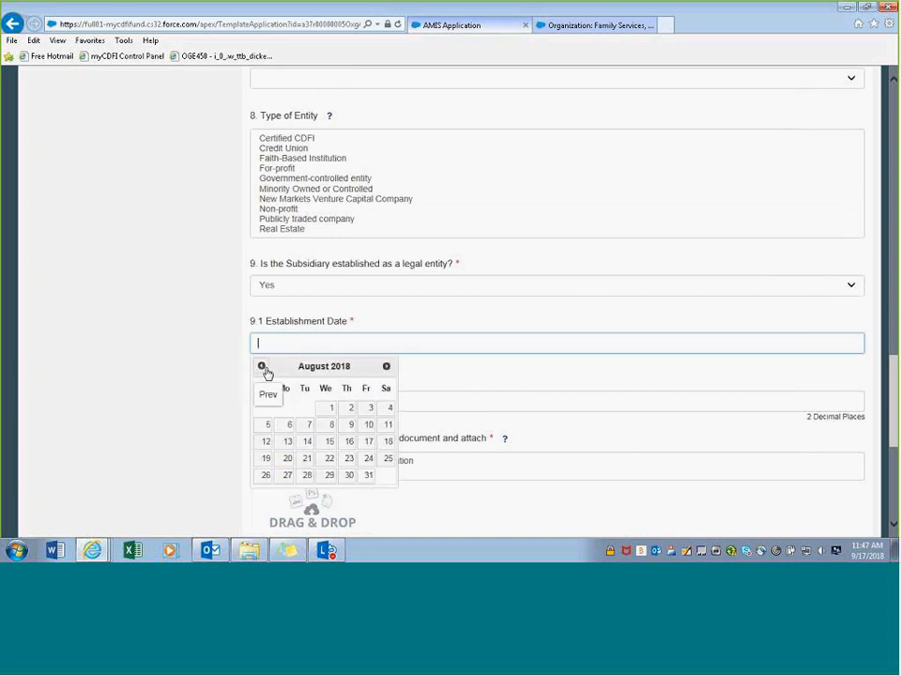
click(261, 367)
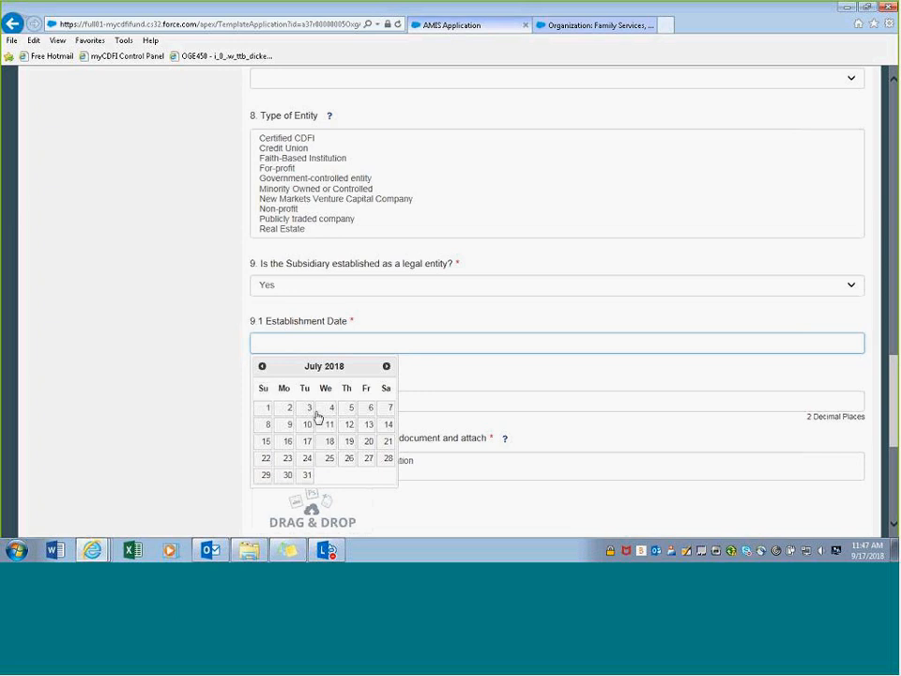
click(306, 406)
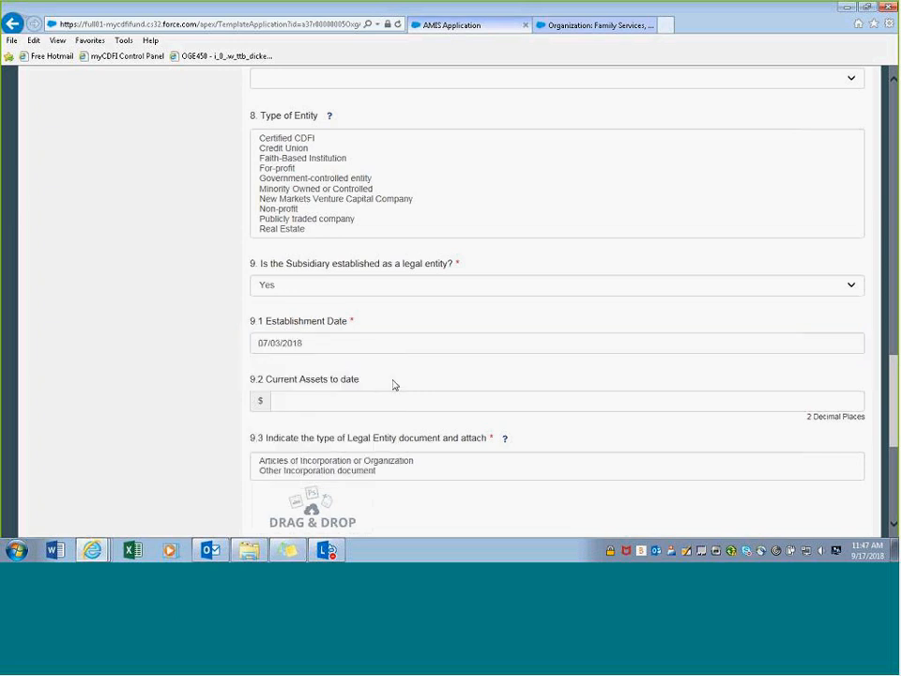
scroll(394, 384, down, 2)
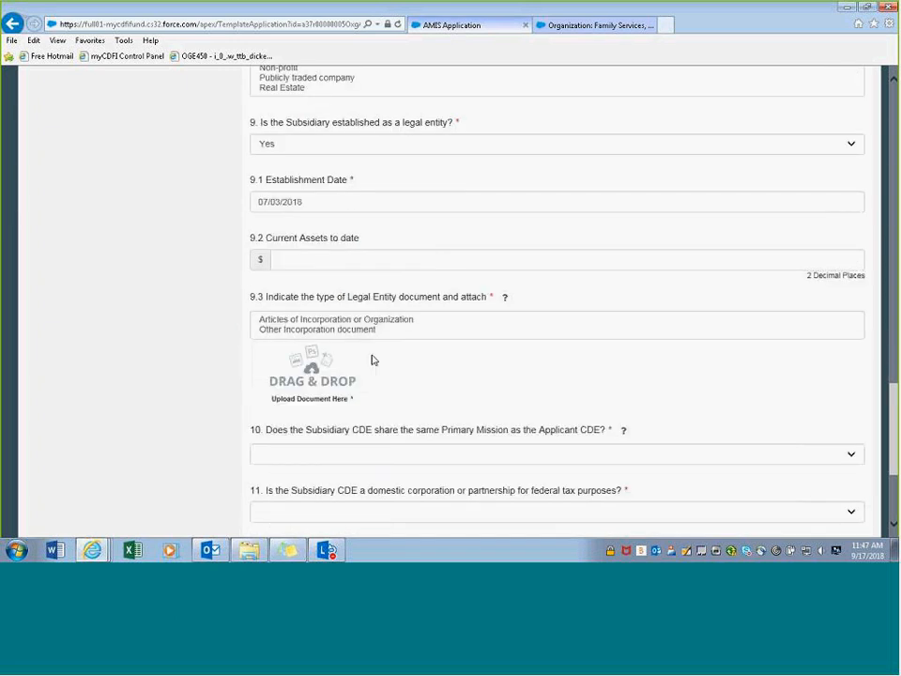
- Set question 9.3's document type to Articles of Incorporation or Organization and attach Legal Document Sample.docx
click(306, 321)
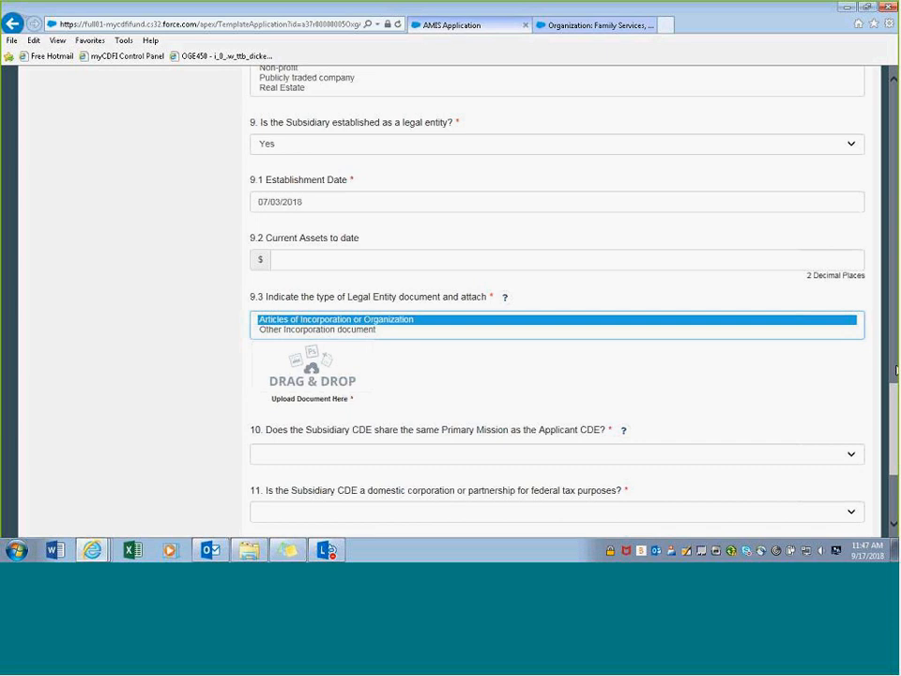
drag(895, 370, 302, 392)
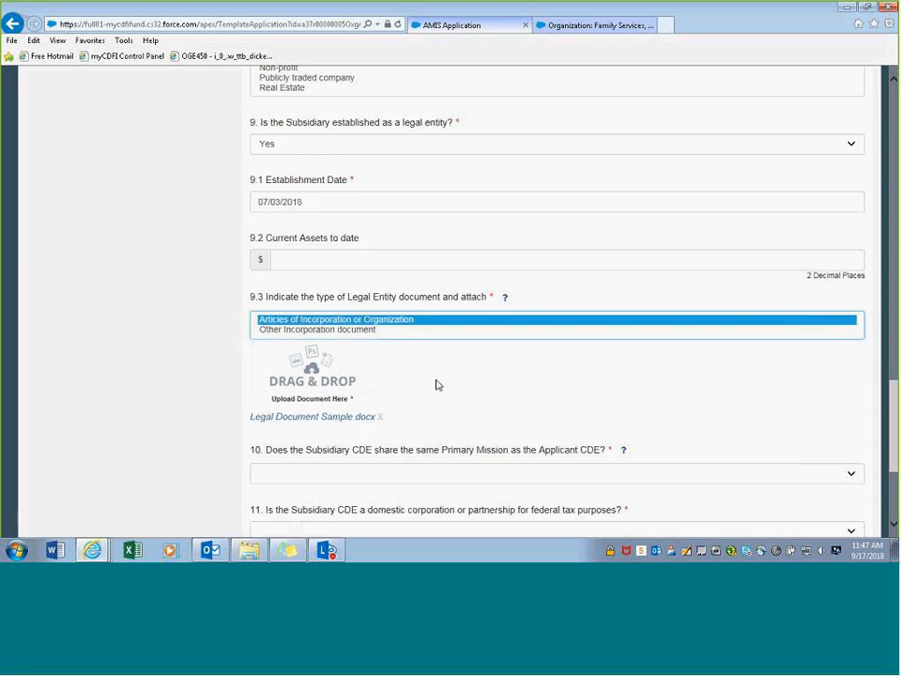
scroll(436, 385, down, 3)
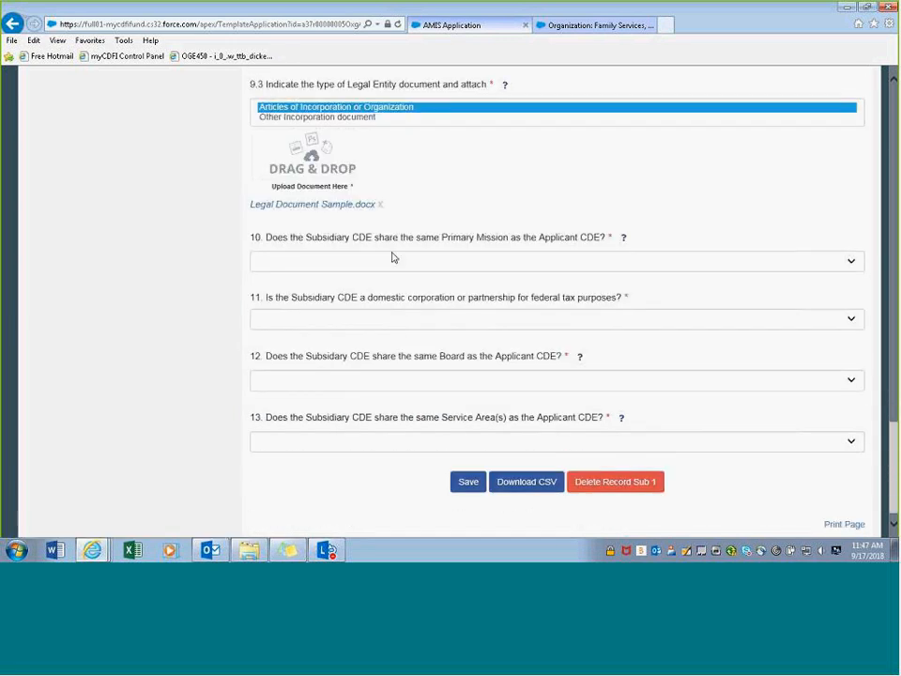
- Set question 10, sharing the applicant CDE's primary mission, to Yes after briefly choosing No
scroll(419, 320, down, 1)
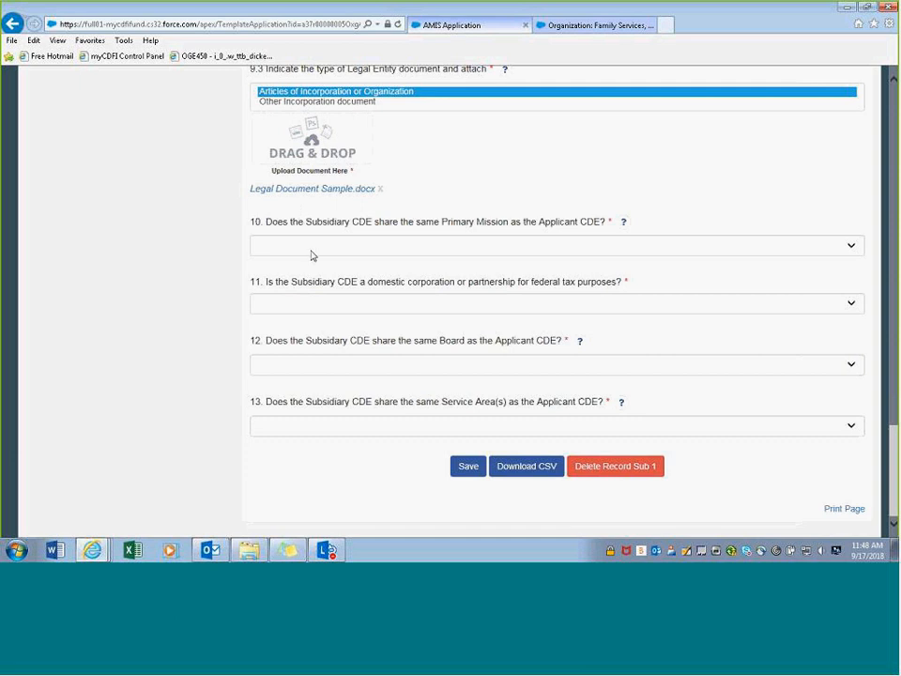
click(303, 250)
click(302, 255)
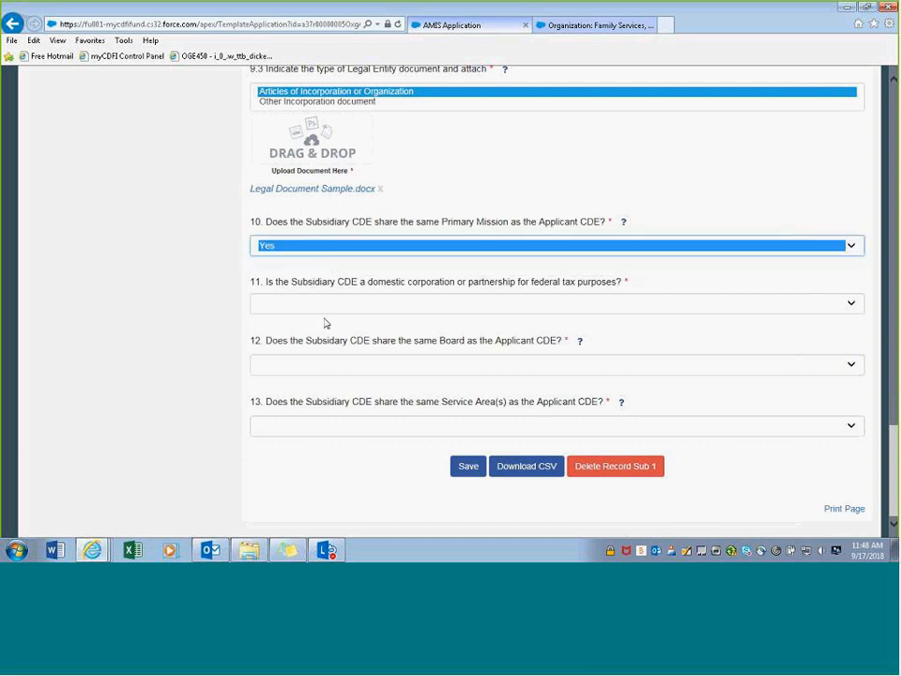
click(293, 250)
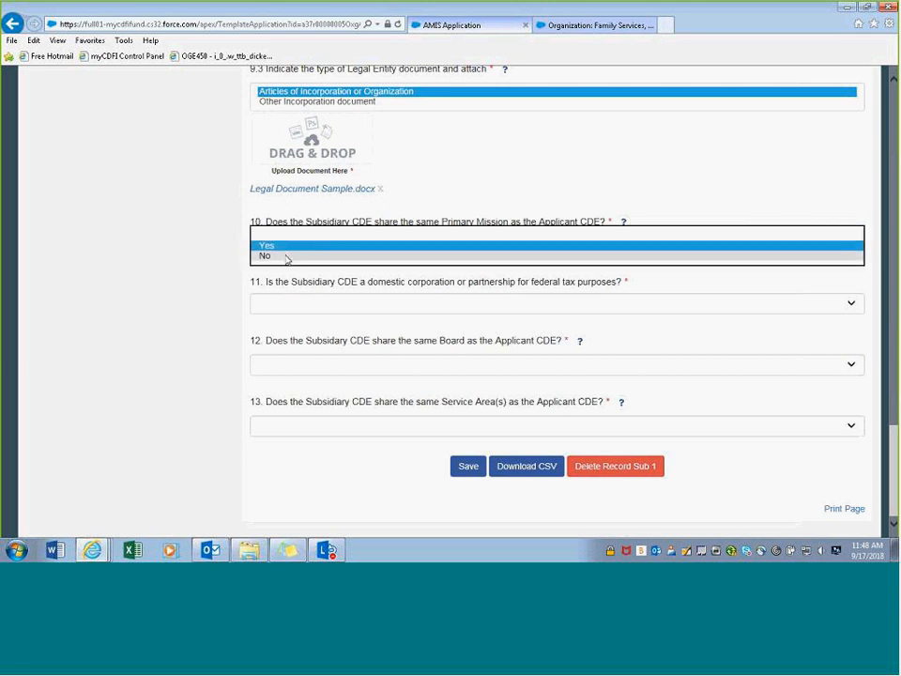
click(285, 256)
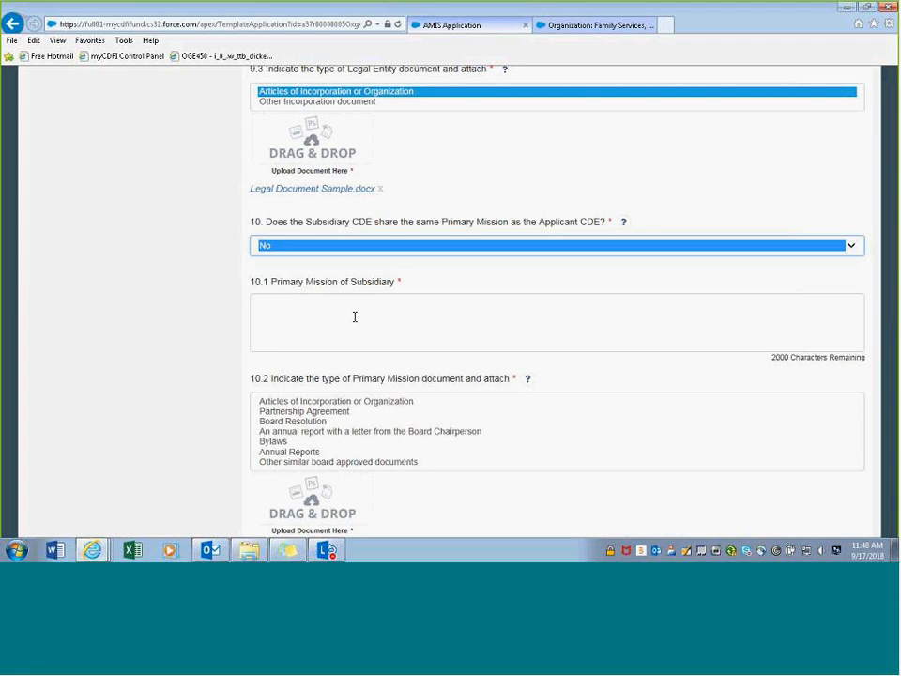
scroll(355, 316, down, 2)
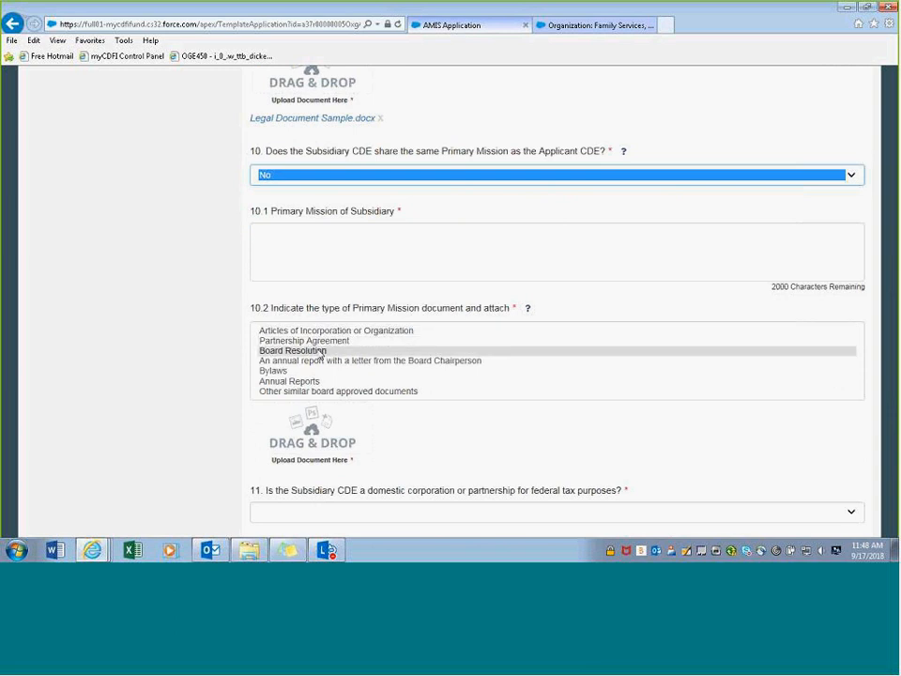
click(355, 178)
click(342, 165)
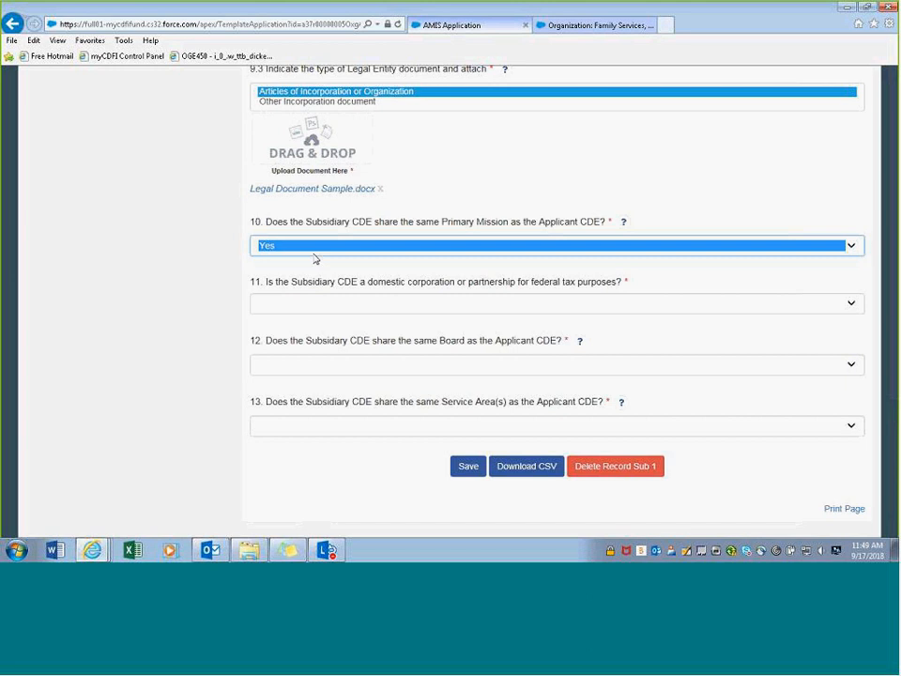
- Answer No to question 11, whether the subsidiary is a domestic corporation
click(384, 306)
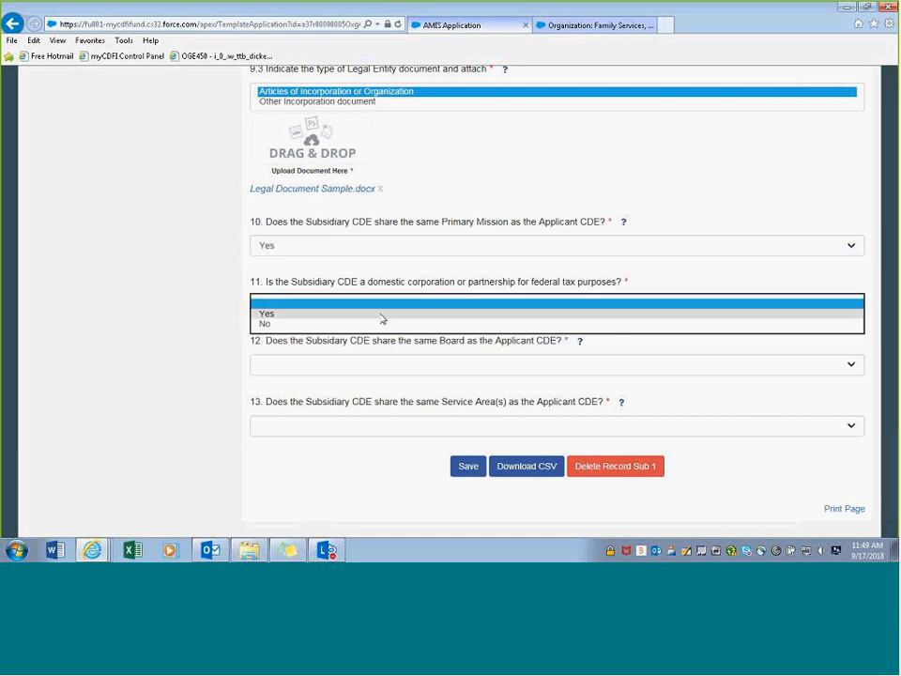
click(376, 320)
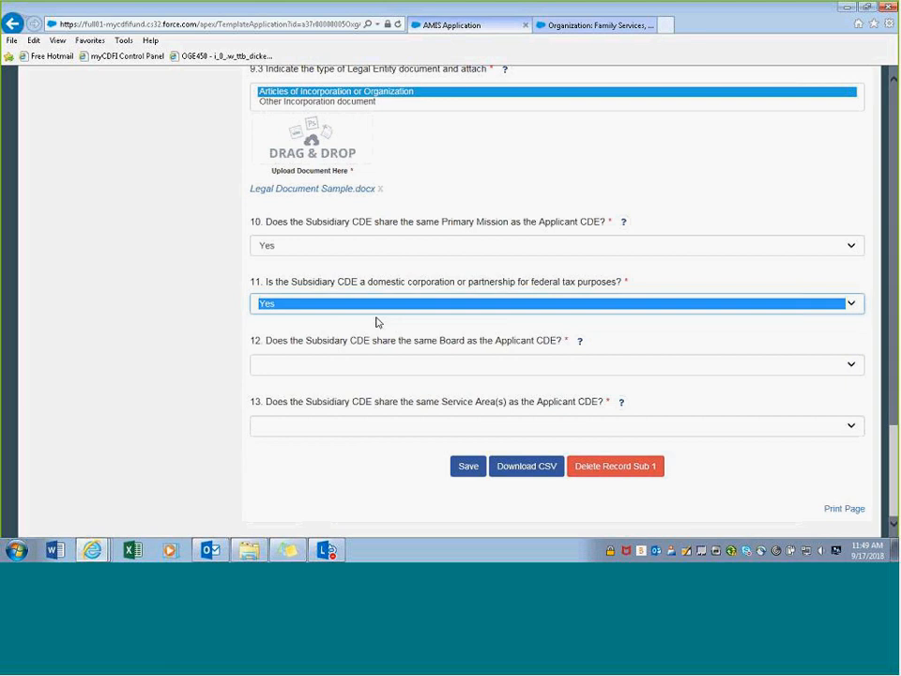
click(381, 309)
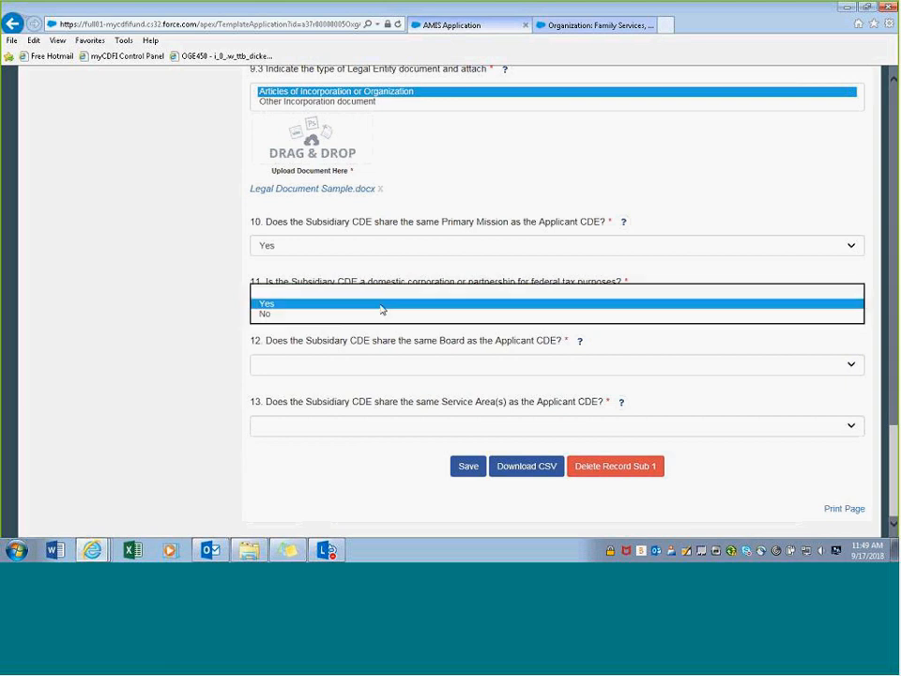
click(370, 325)
click(364, 312)
click(352, 315)
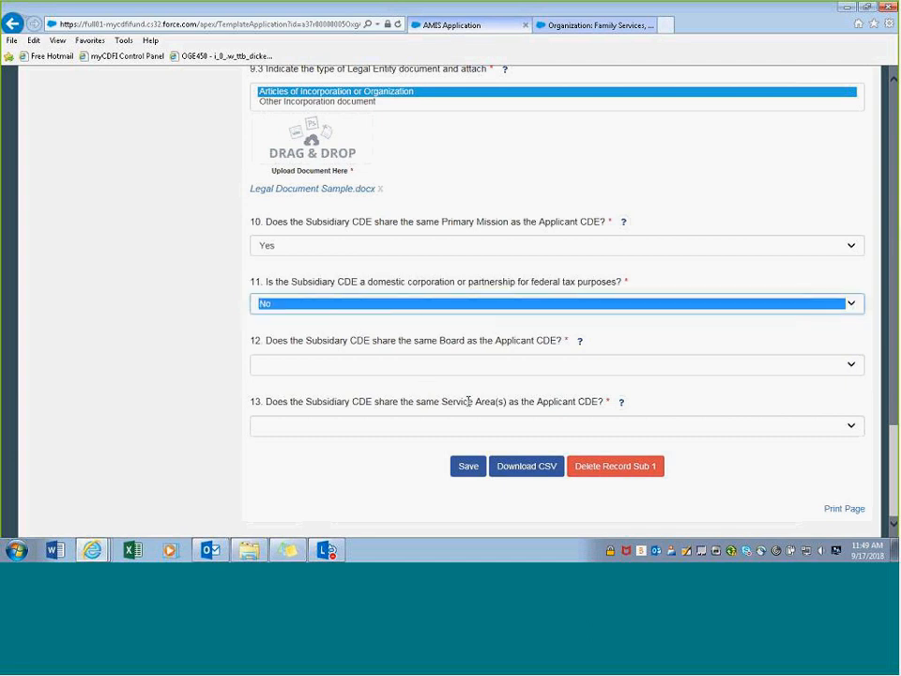
click(536, 320)
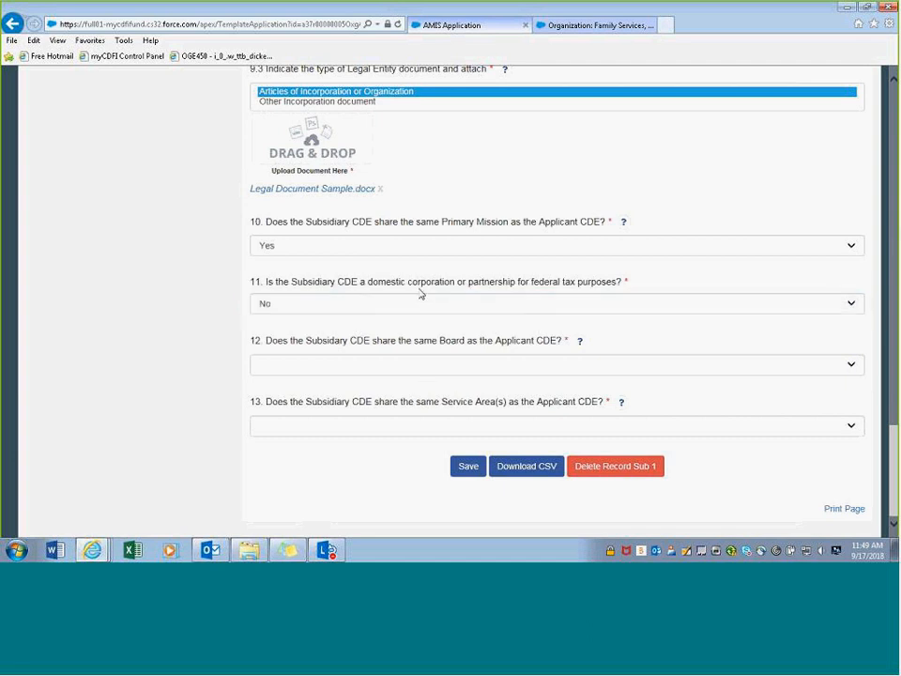
click(385, 300)
click(330, 305)
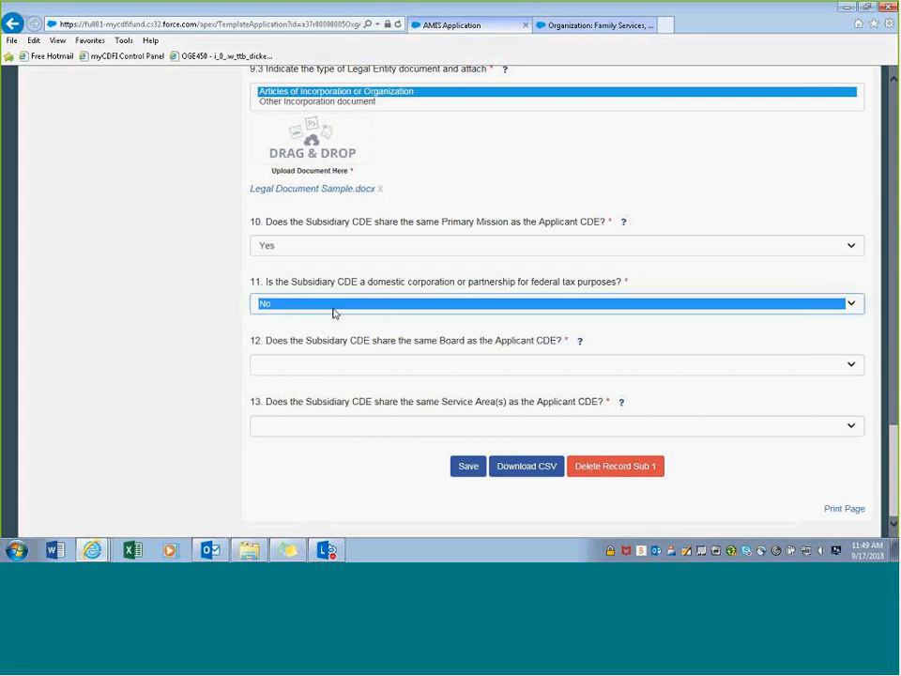
click(347, 322)
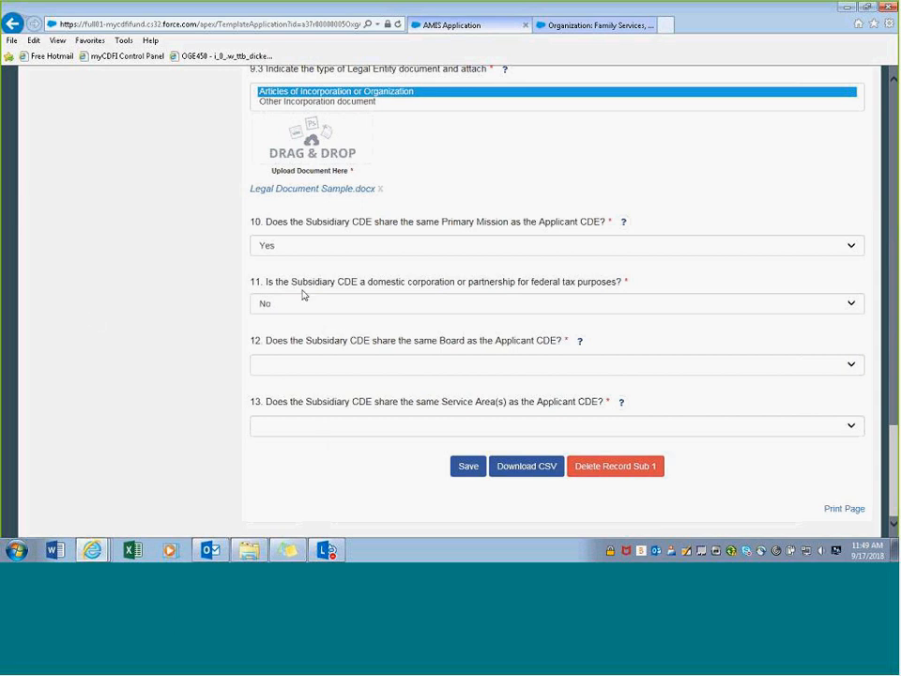
- Answer No to question 12 about sharing the applicant's board
click(291, 360)
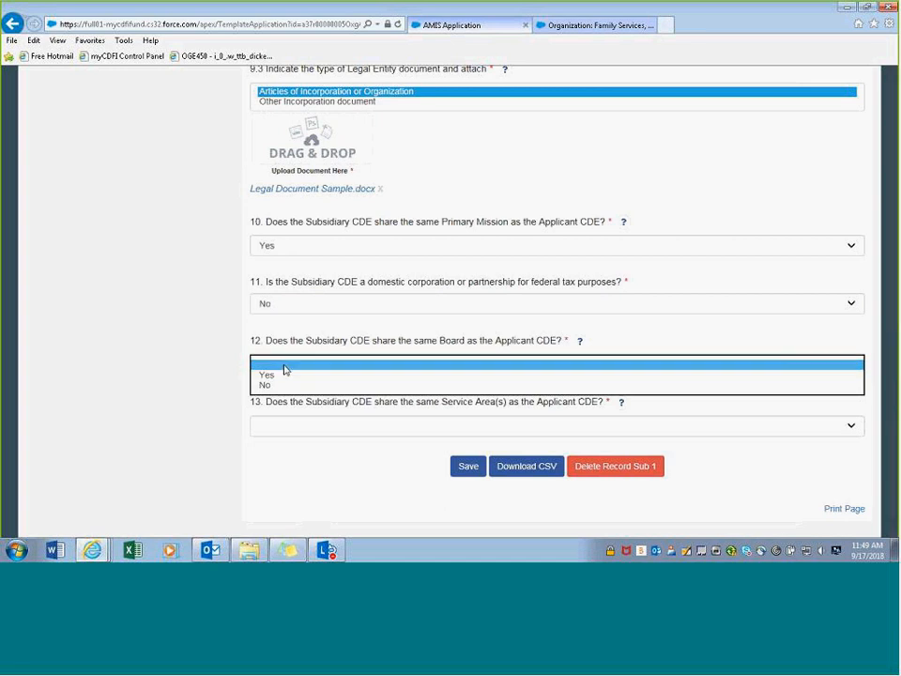
click(279, 375)
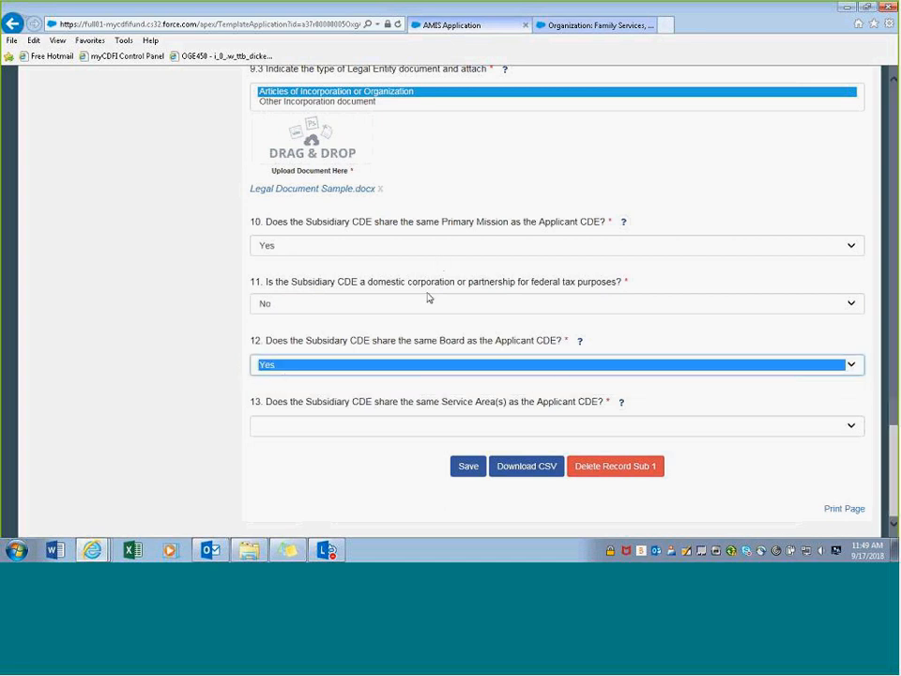
click(362, 372)
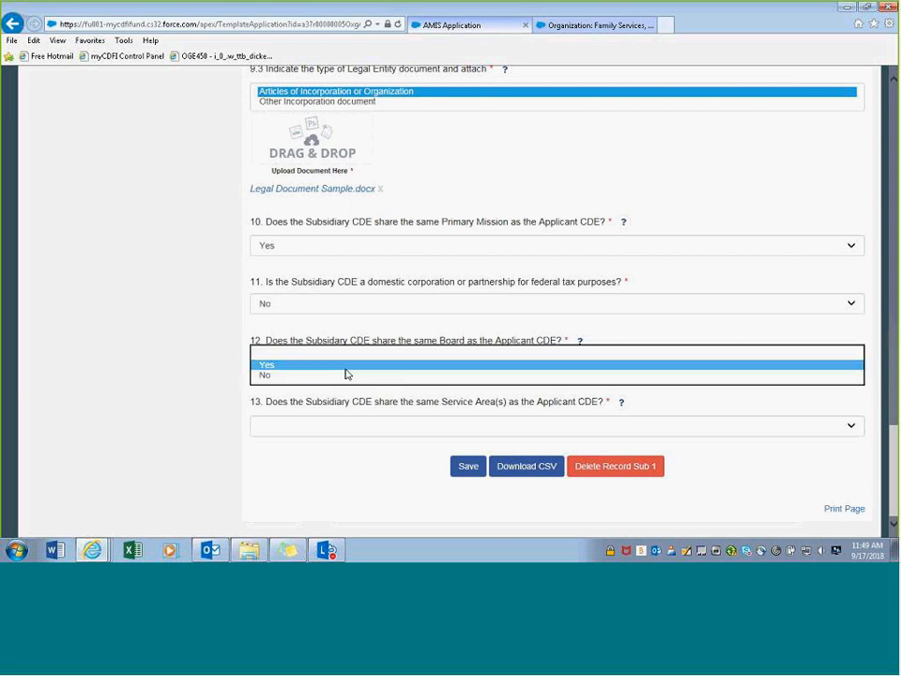
click(342, 376)
scroll(324, 419, down, 2)
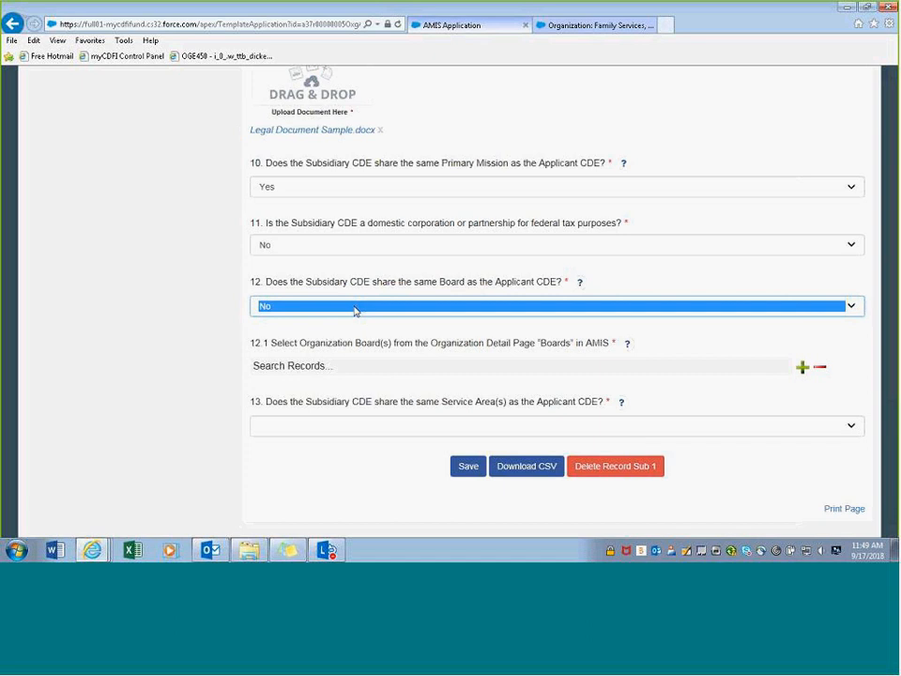
- Switch question 12, sharing the applicant's board, back to Yes
click(361, 310)
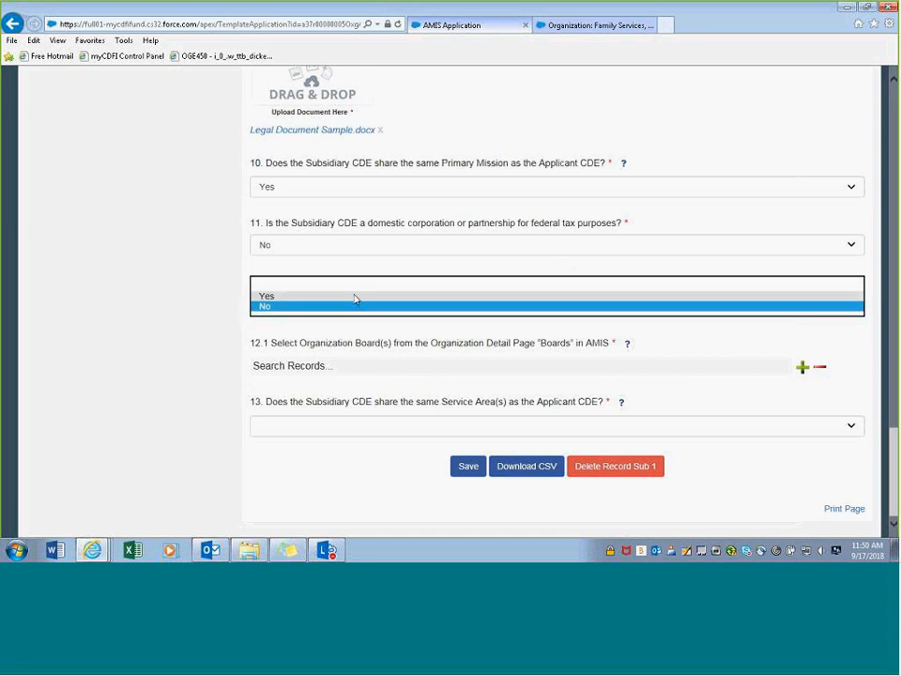
click(355, 296)
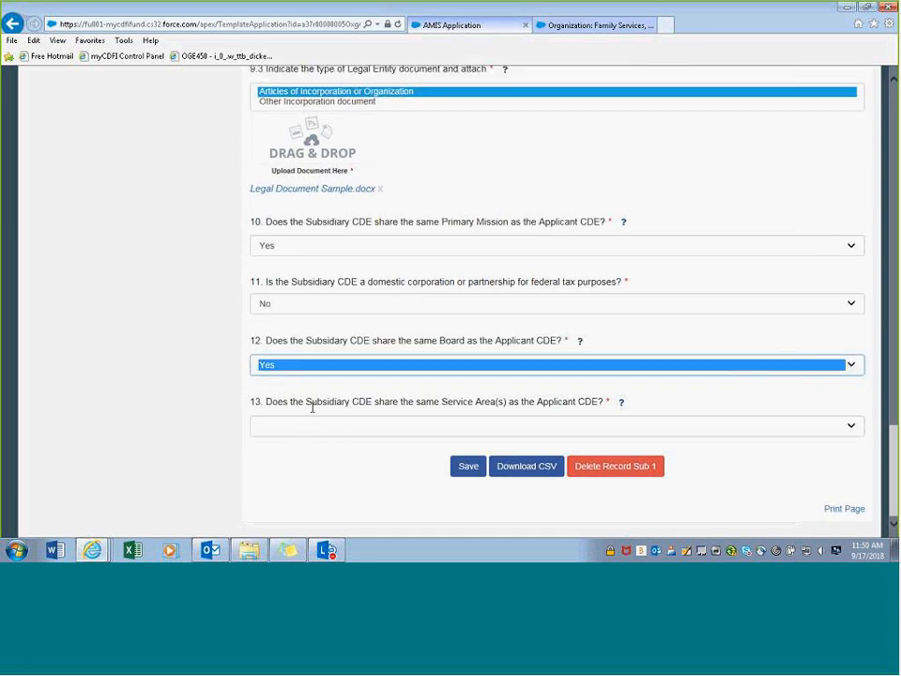
click(313, 407)
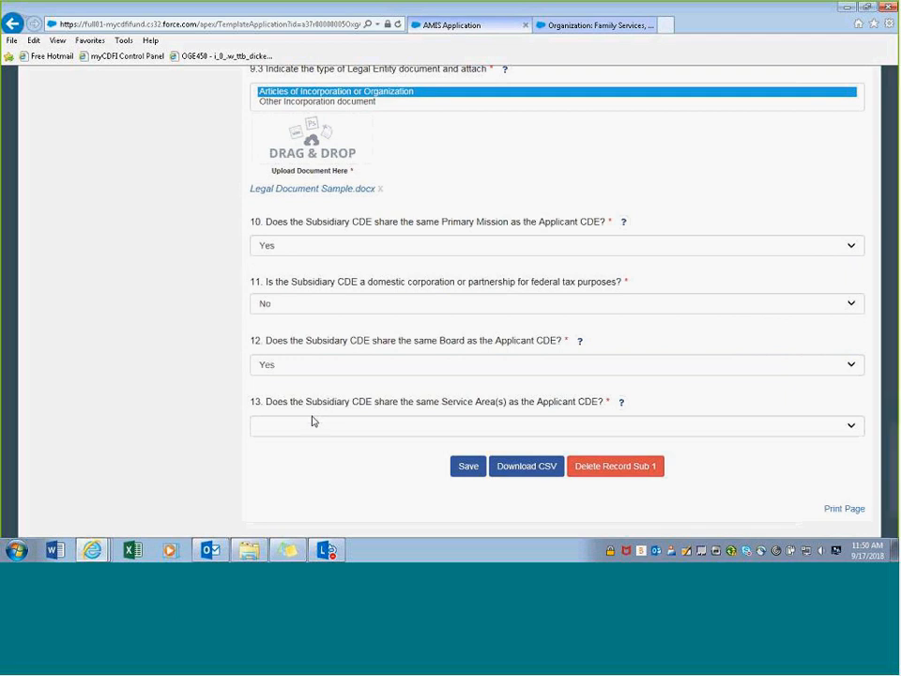
- Answer Yes to question 13 on shared service areas and save the Sub 1 record
click(312, 431)
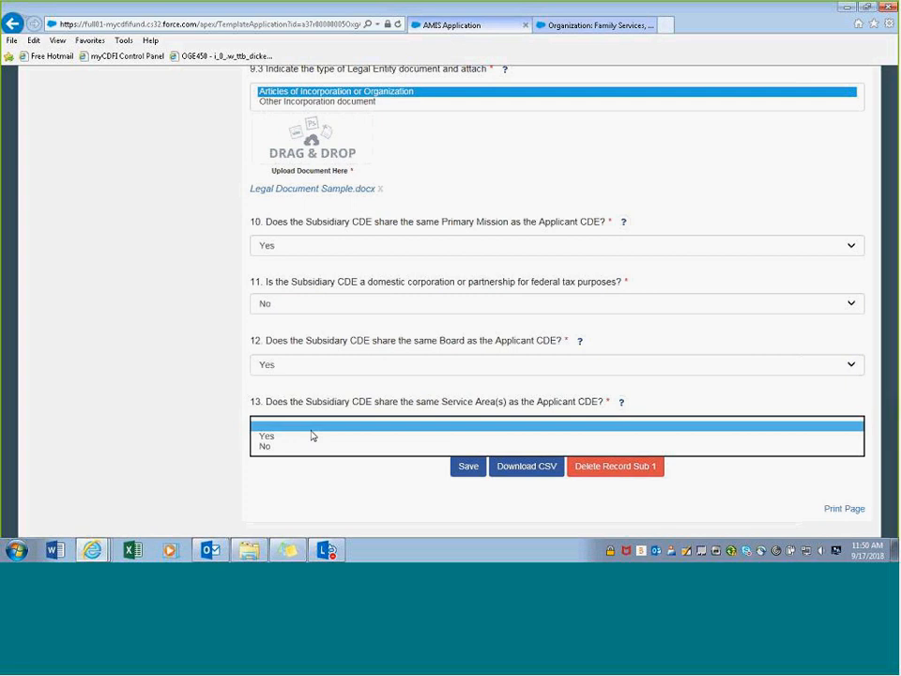
click(301, 447)
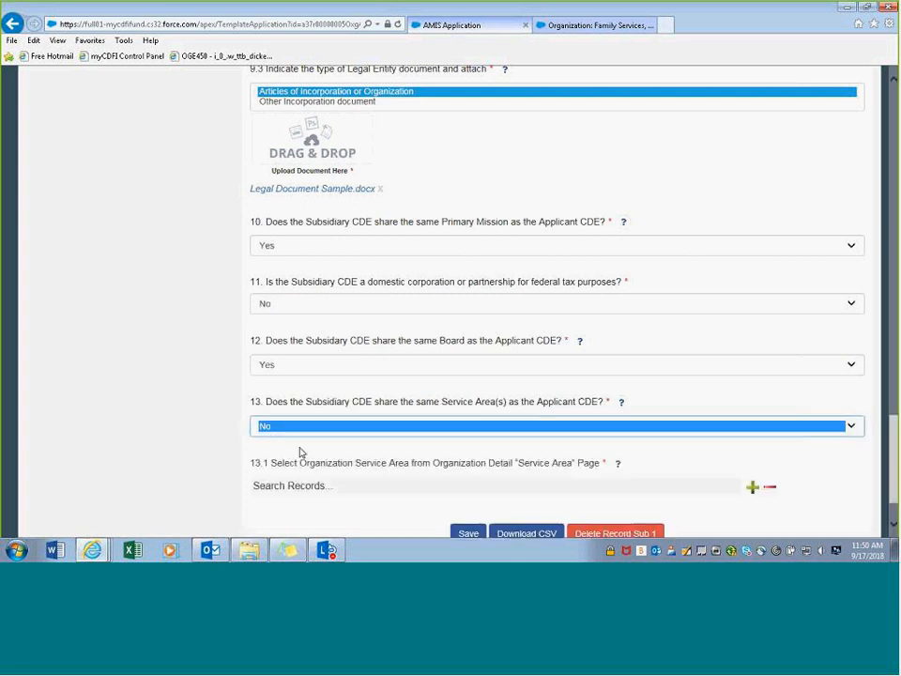
scroll(299, 460, down, 1)
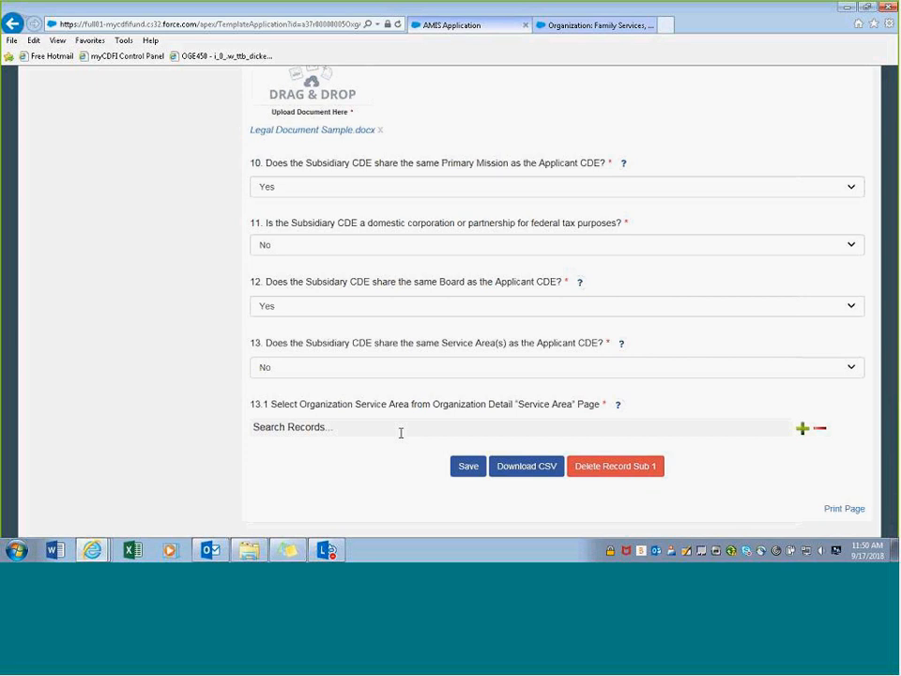
click(370, 367)
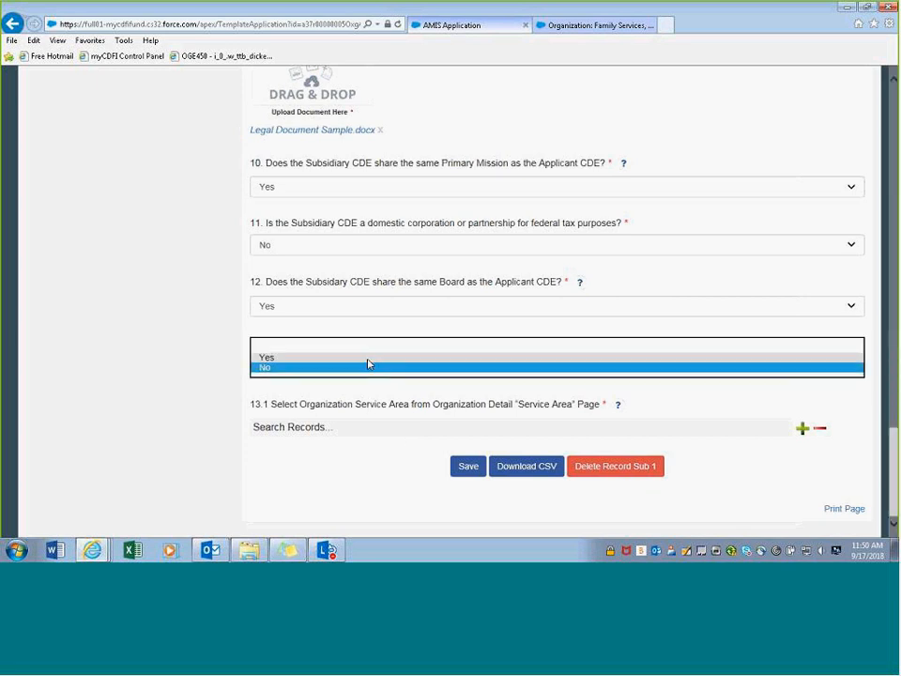
click(368, 358)
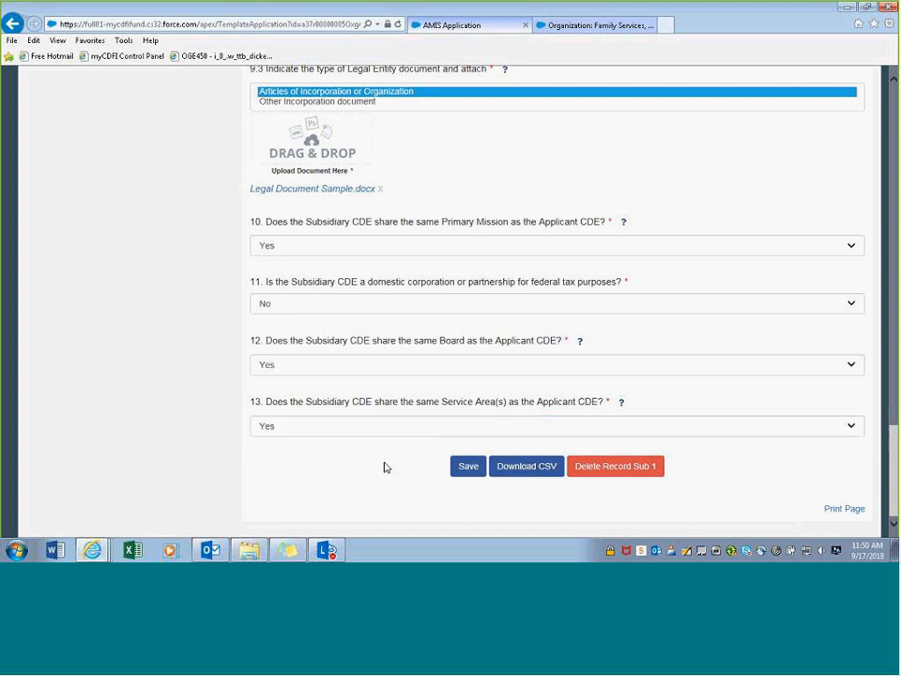
click(470, 472)
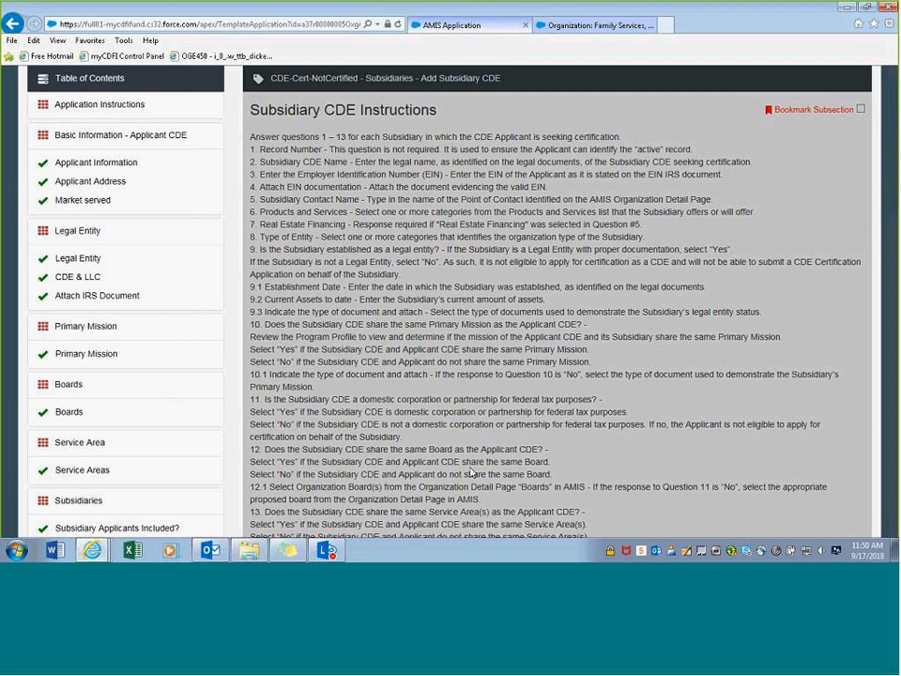
- Scroll to the Overview table, where Sub 1 shows completed, and add a second subsidiary row
scroll(470, 453, down, 10)
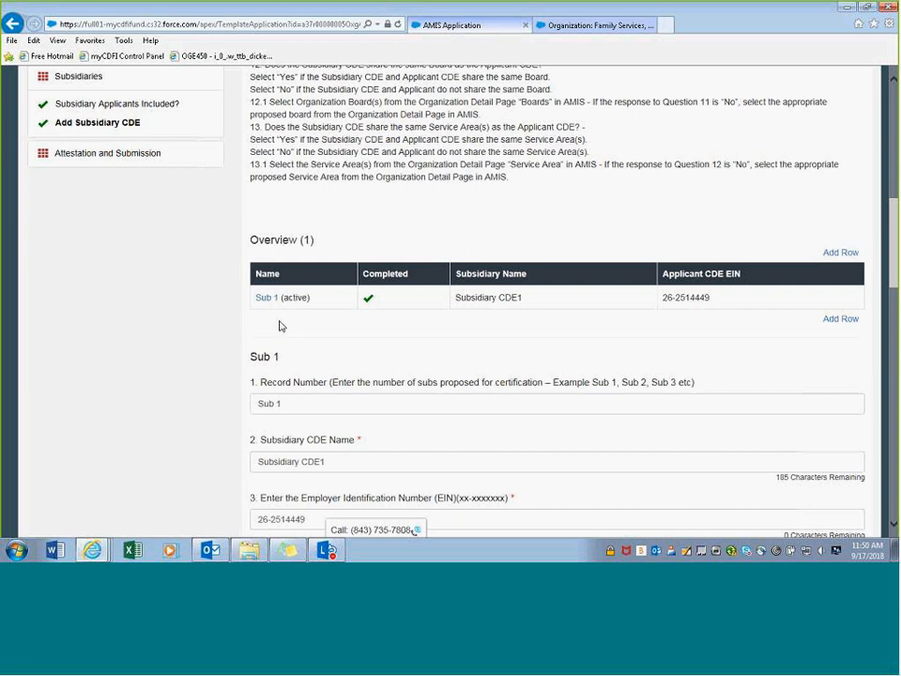
scroll(284, 322, down, 1)
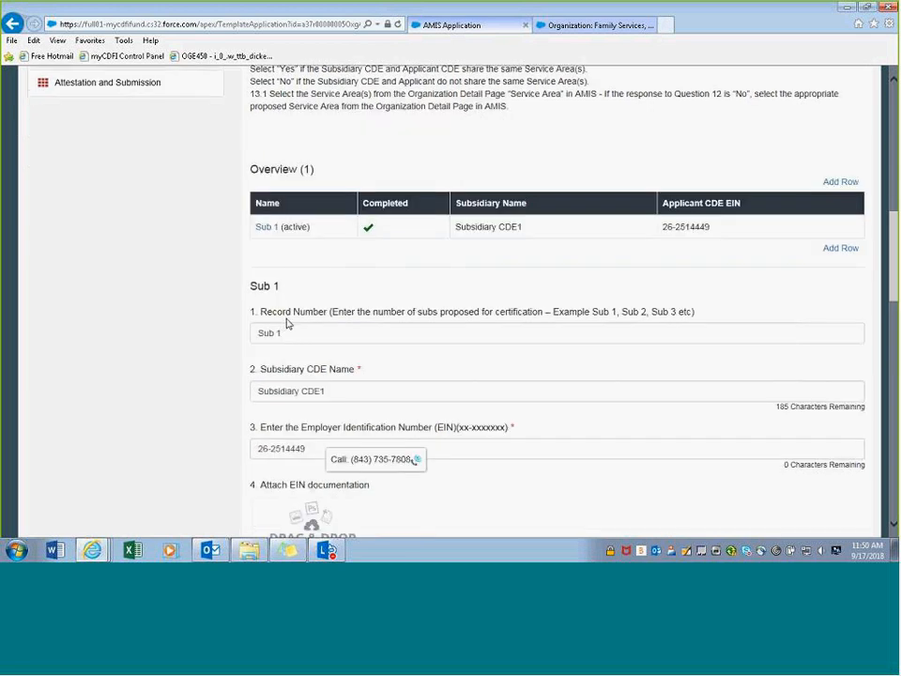
click(841, 250)
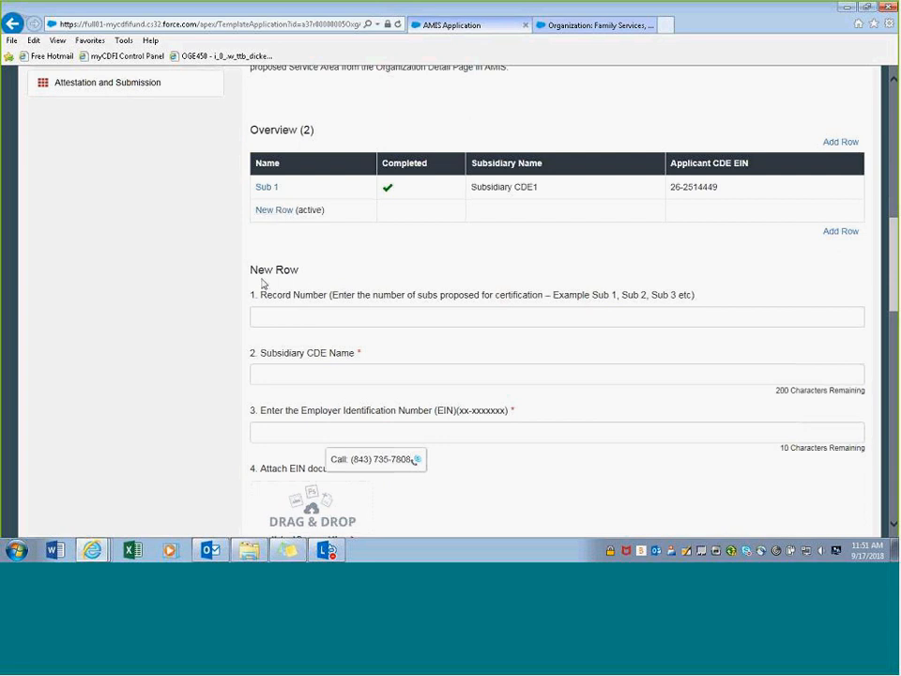
- Enter record number 'Sub 2', name 'Subsidiary CDE2' and the employer identification number
click(278, 314)
text(Sub)
text(2)
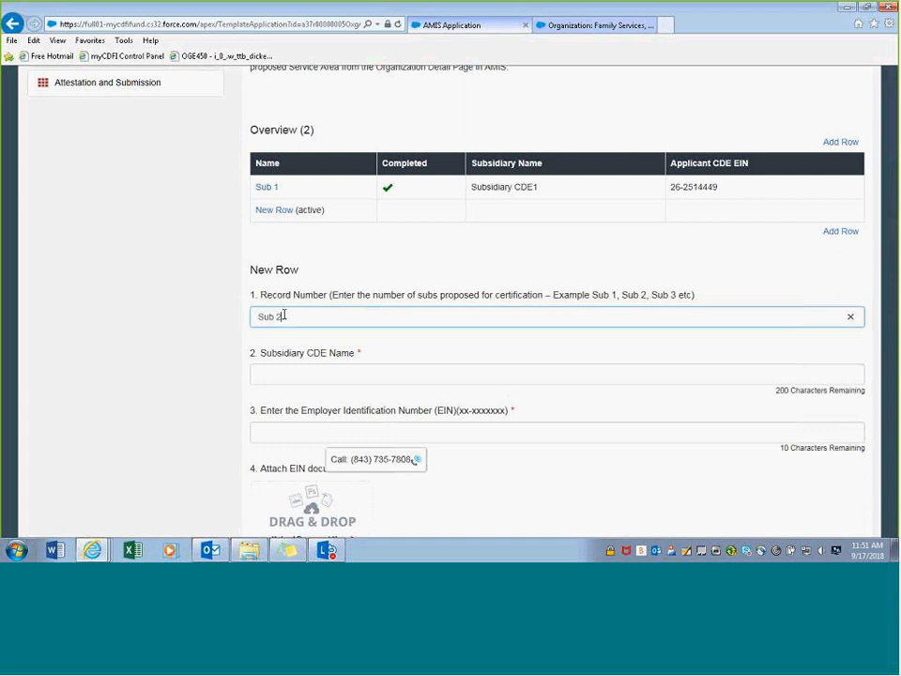
click(285, 381)
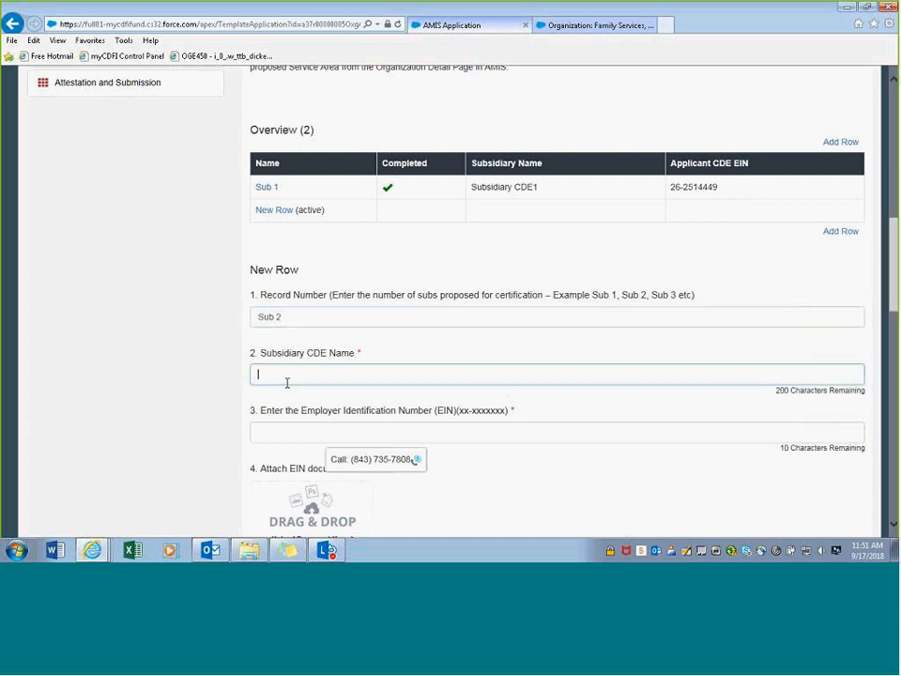
text(Subsidiary CDE)
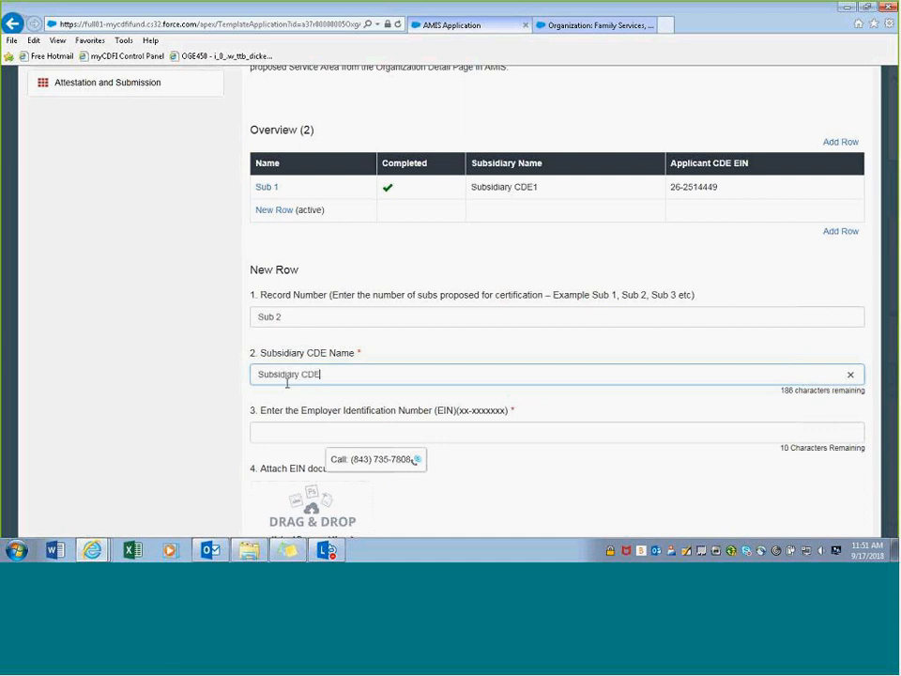
text(2)
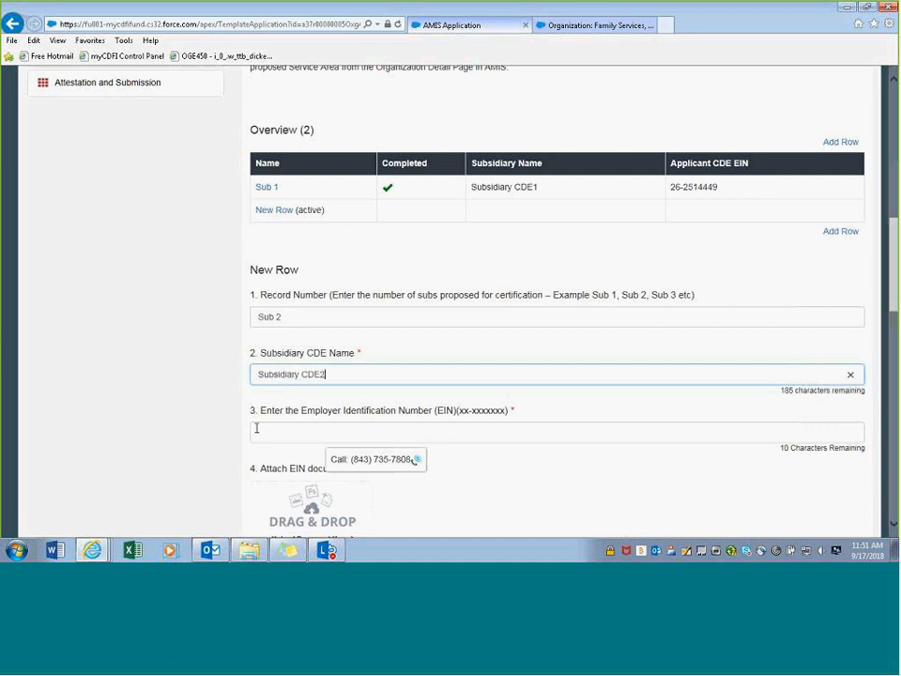
click(286, 433)
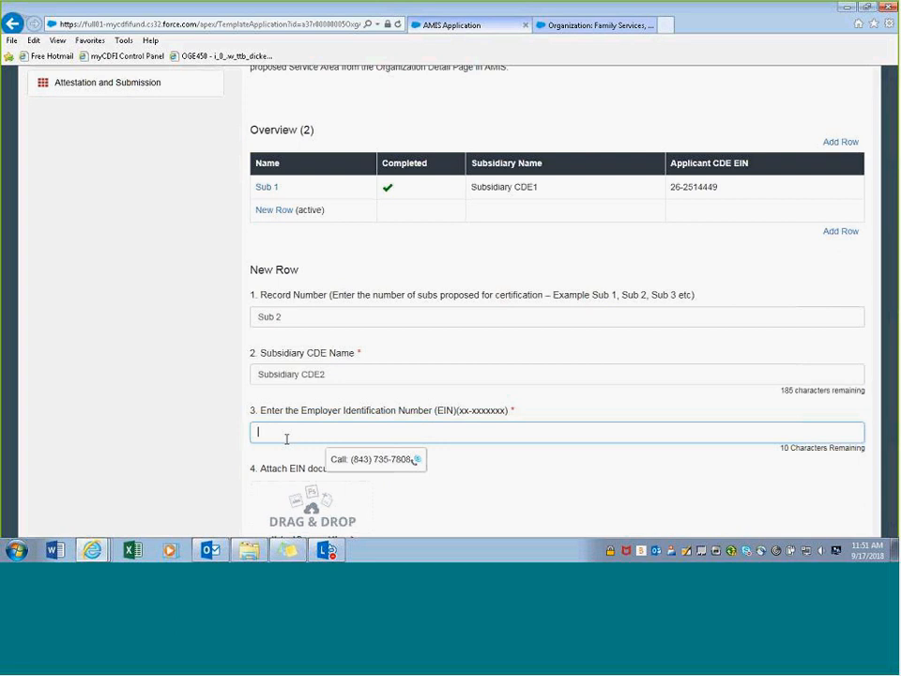
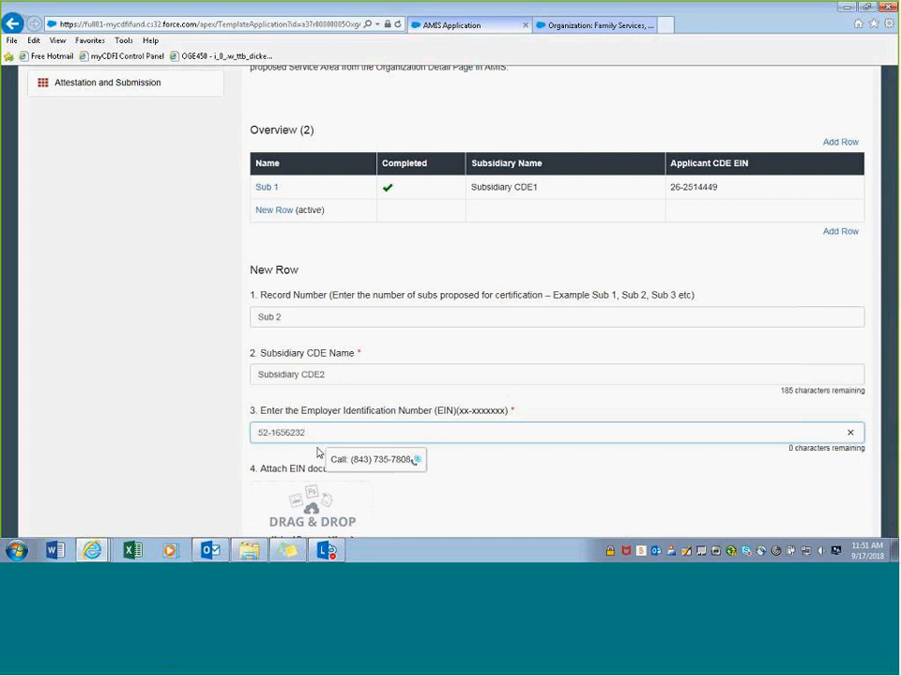
- Attach Legal Document Sample.docx as Sub 2's EIN documentation
click(450, 503)
scroll(451, 497, down, 3)
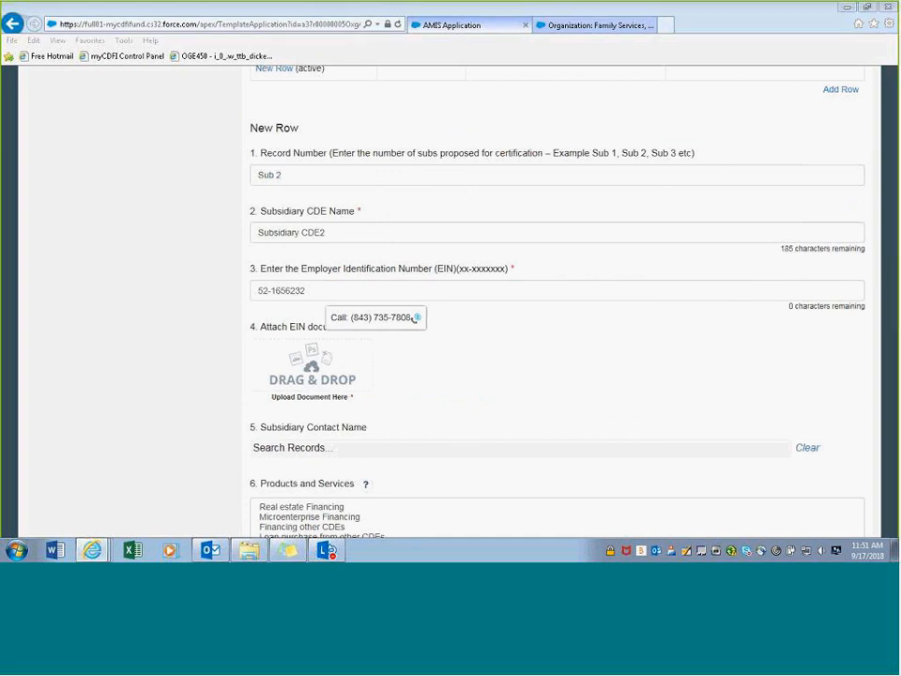
drag(844, 201, 300, 384)
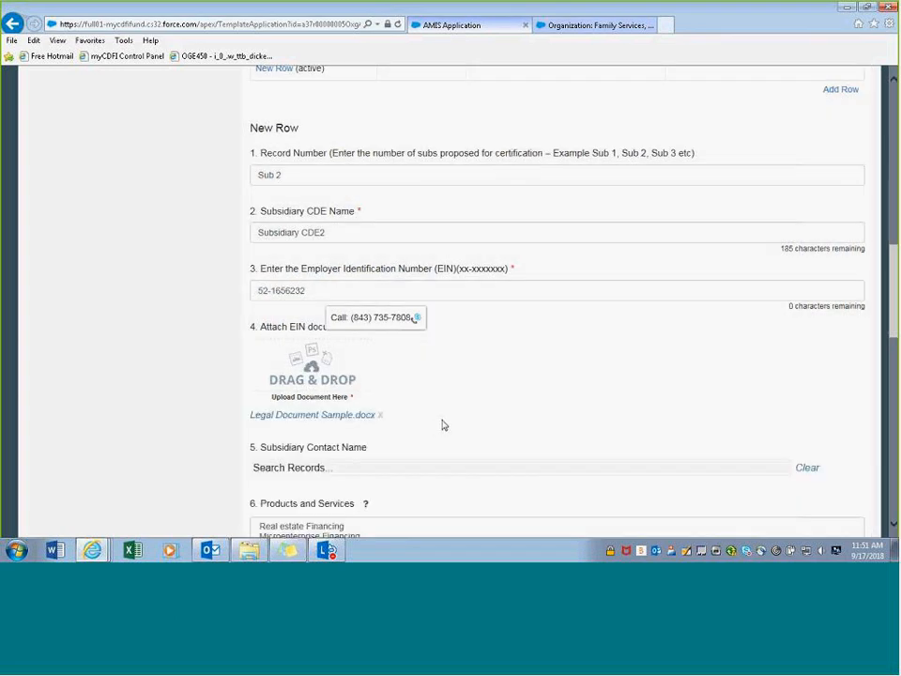
scroll(375, 375, down, 3)
- Select the subsidiary contact from the Subsidiary Contact Name lookup
click(336, 325)
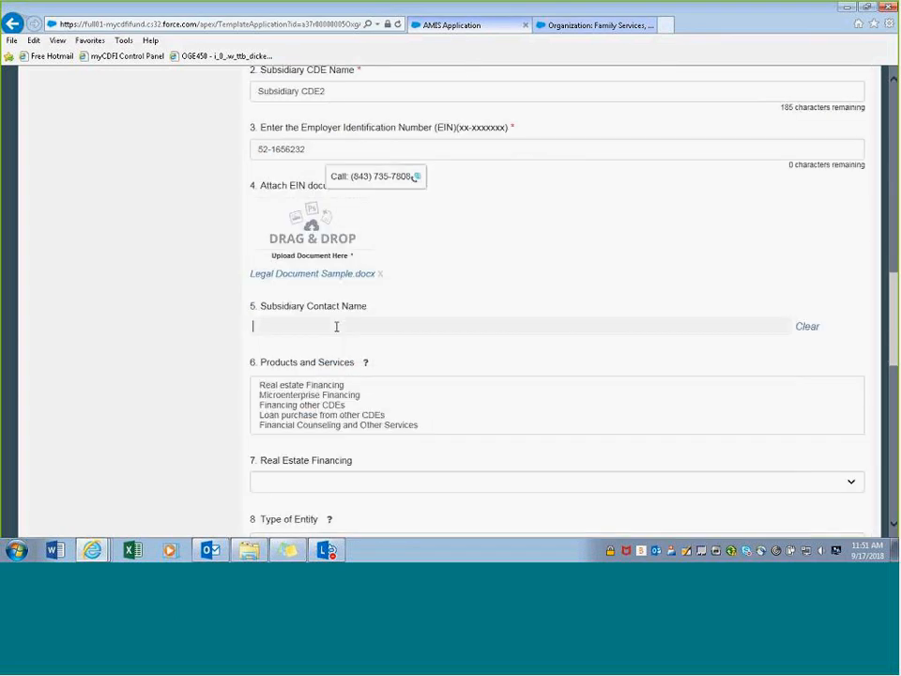
text(c)
click(392, 357)
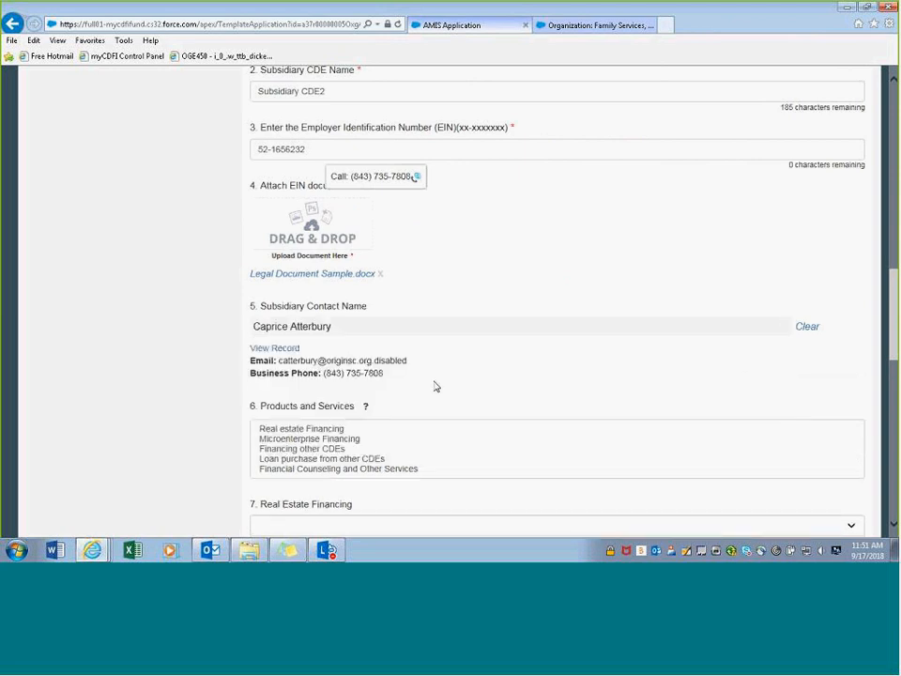
scroll(432, 387, down, 2)
scroll(338, 467, down, 3)
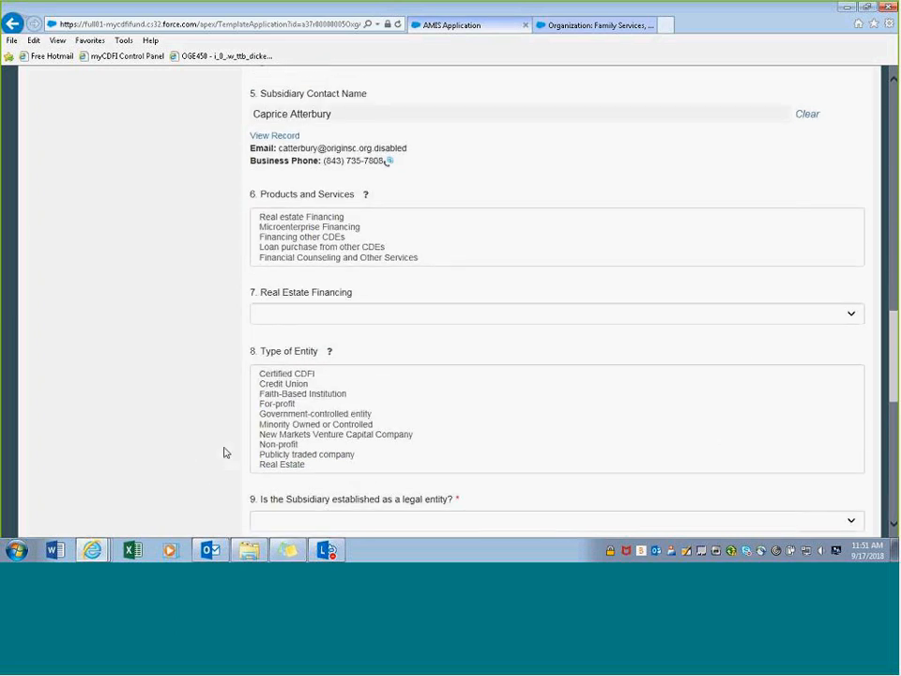
scroll(227, 452, down, 8)
scroll(333, 197, down, 2)
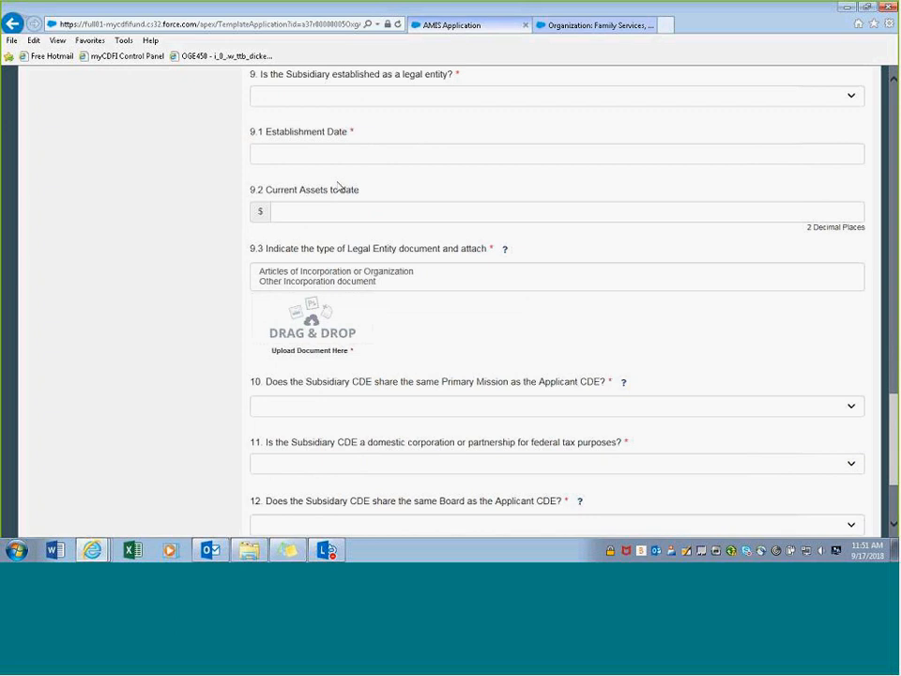
- Mark Sub 2 as a legal entity established on 07/04/2018
scroll(337, 188, up, 2)
click(340, 169)
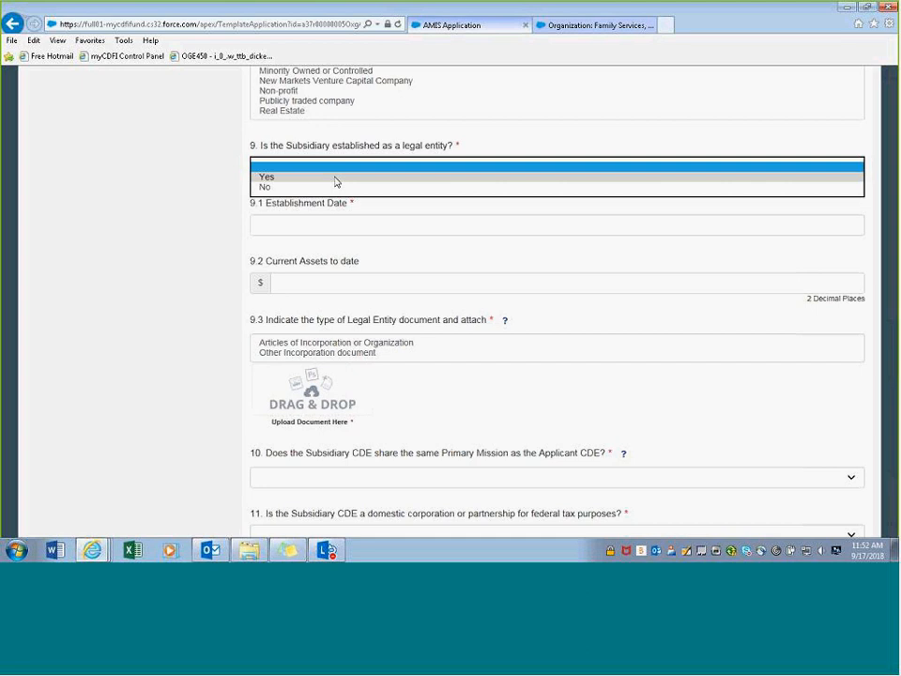
click(336, 181)
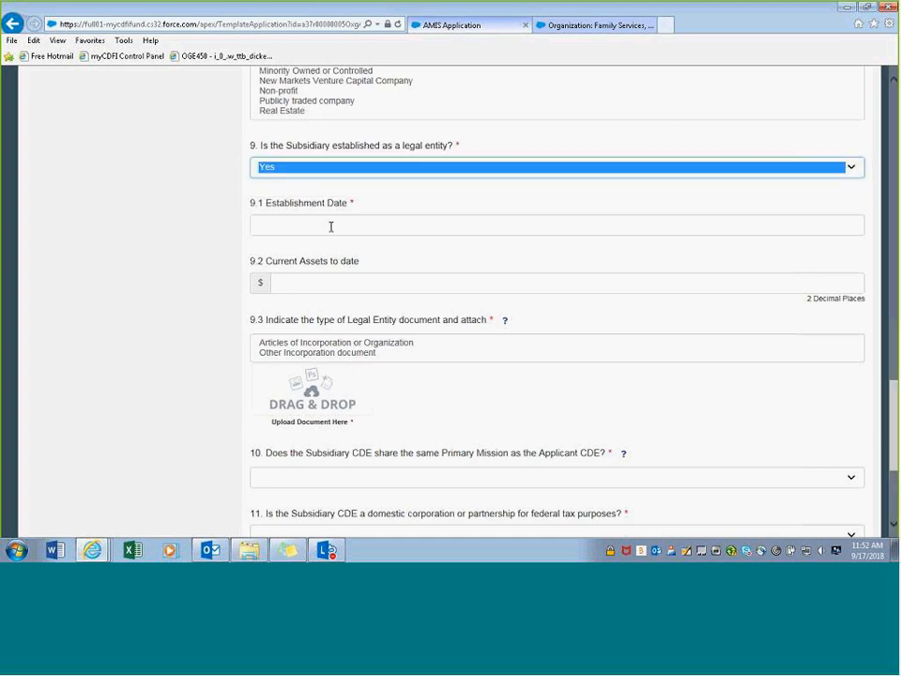
click(330, 226)
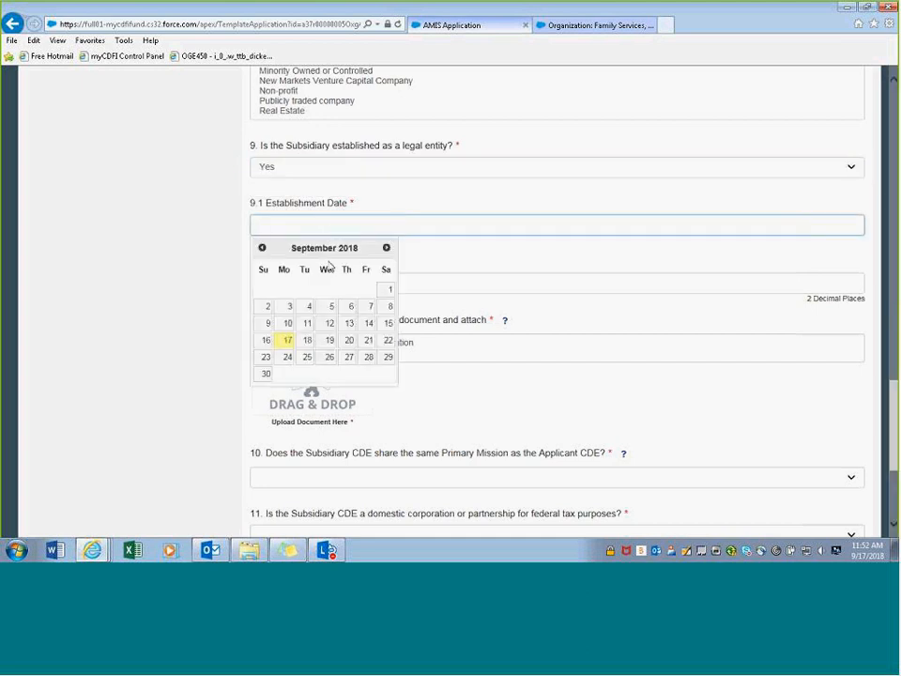
click(261, 249)
click(260, 250)
click(335, 289)
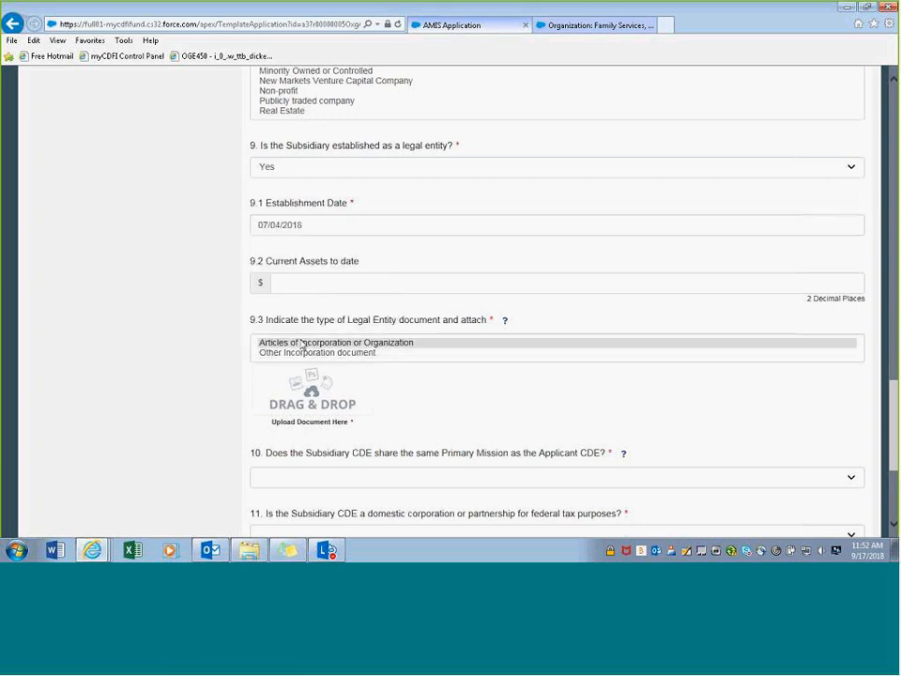
- Enter $100 current assets and choose Articles of Incorporation or Organization as document type
scroll(378, 263, down, 1)
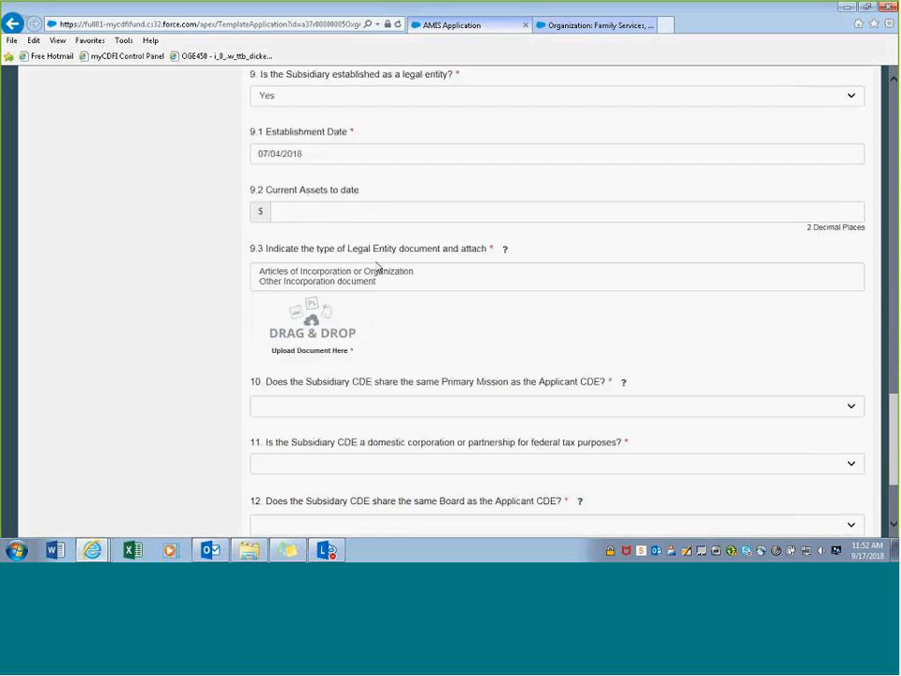
scroll(366, 253, down, 1)
click(323, 143)
text(100)
click(363, 251)
click(343, 199)
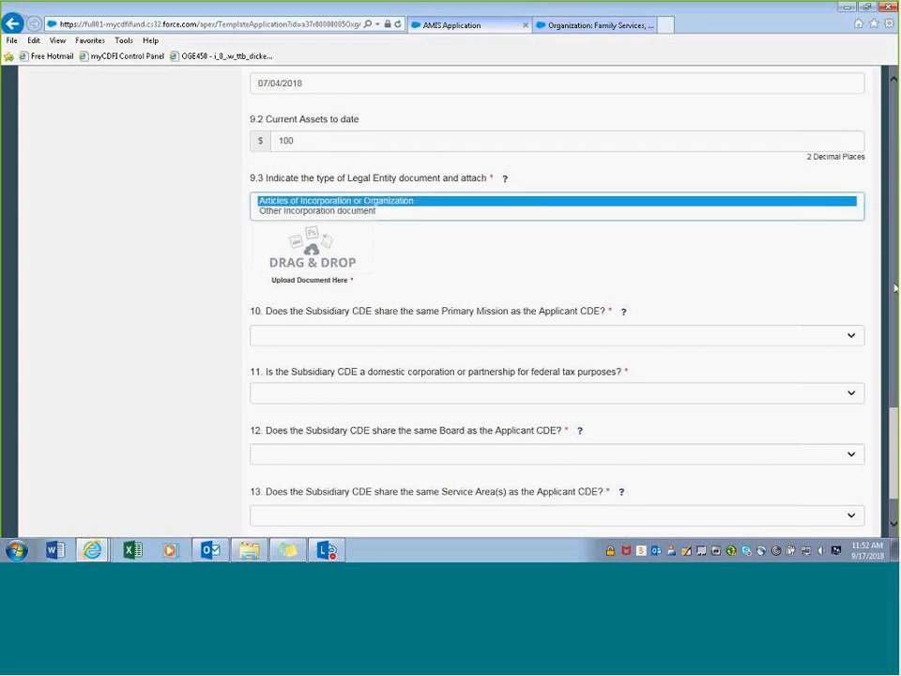
- Attach Legal Document Sample.docx as Sub 2's legal entity document
drag(895, 288, 314, 272)
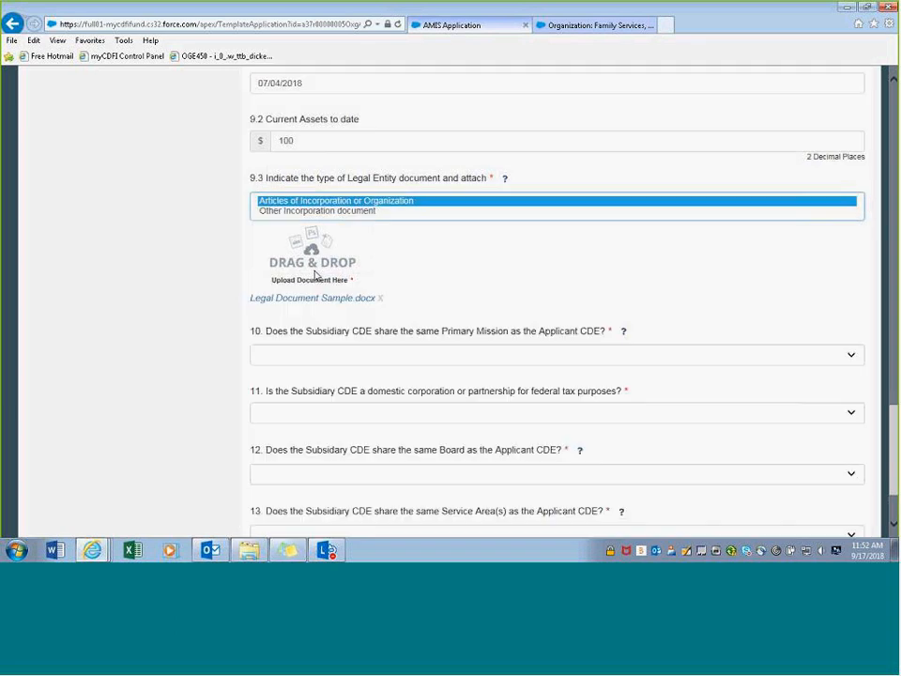
scroll(474, 277, down, 1)
scroll(467, 279, down, 1)
- Answer Yes to questions 10–13: primary mission, domestic corporation, shared board and shared service areas
click(341, 255)
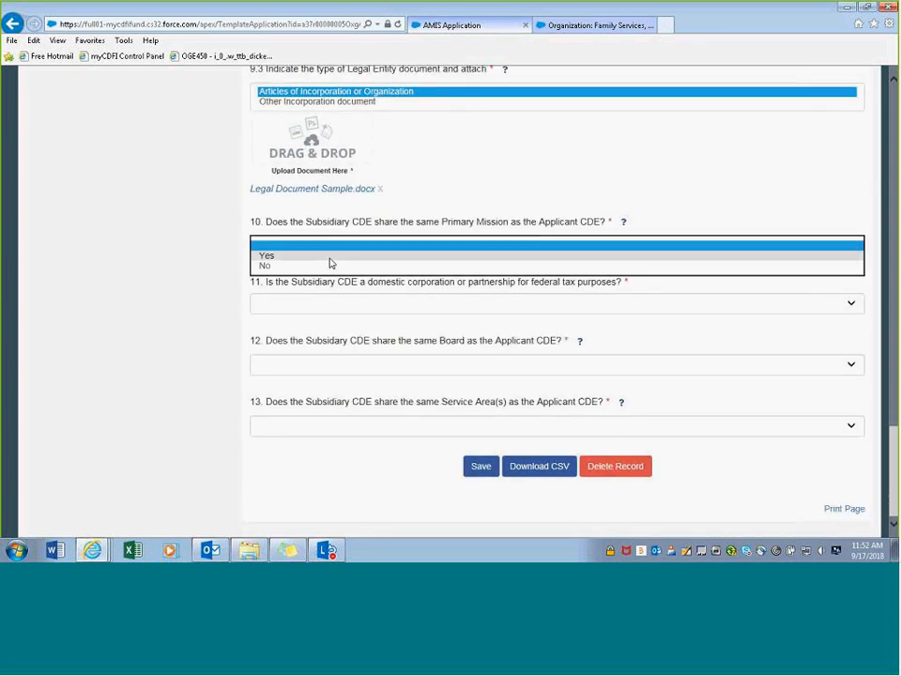
click(329, 258)
click(330, 305)
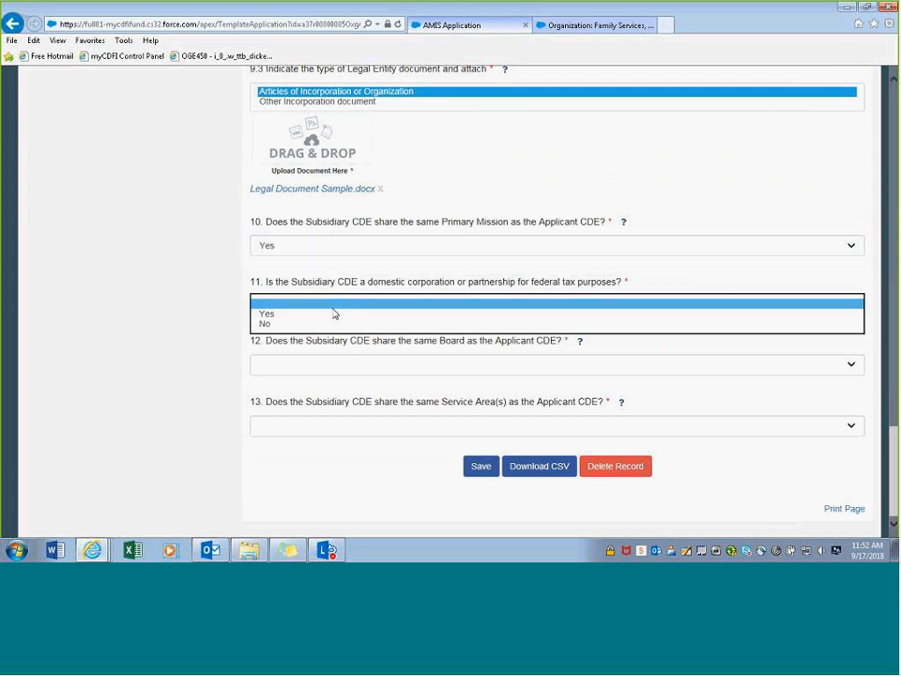
click(315, 319)
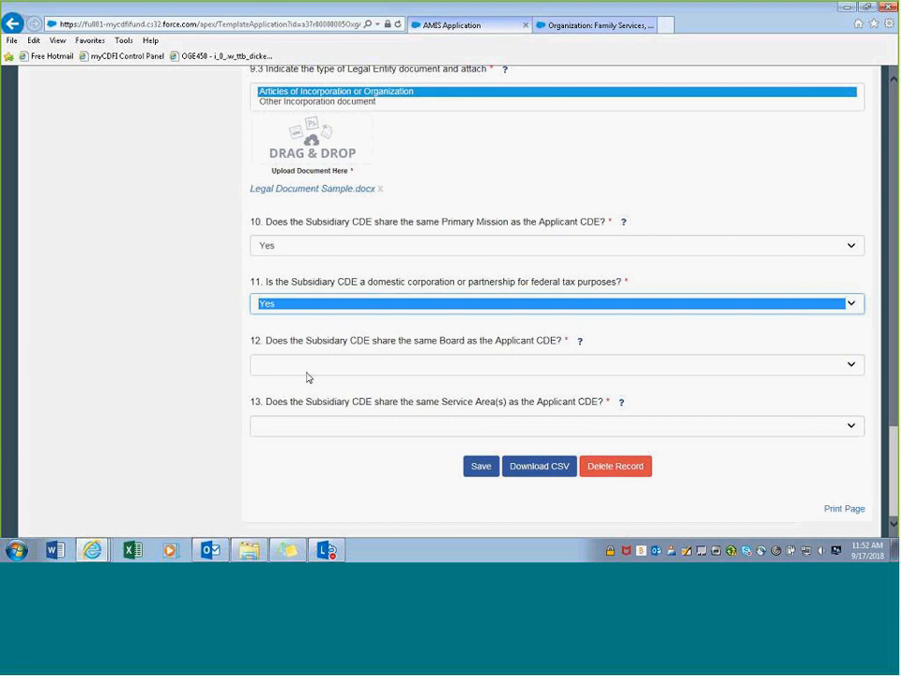
click(313, 371)
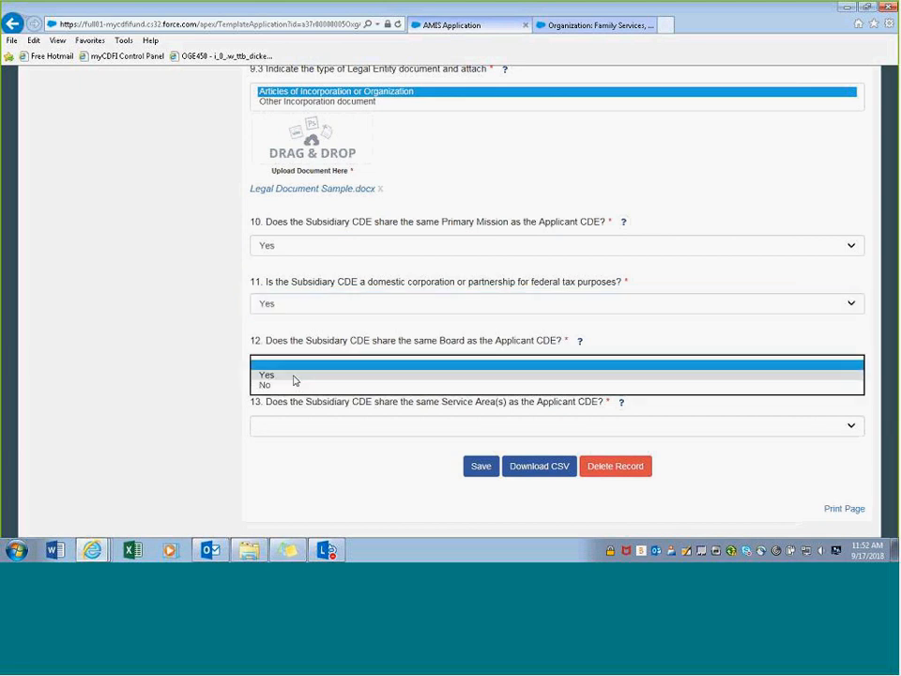
click(295, 376)
click(291, 427)
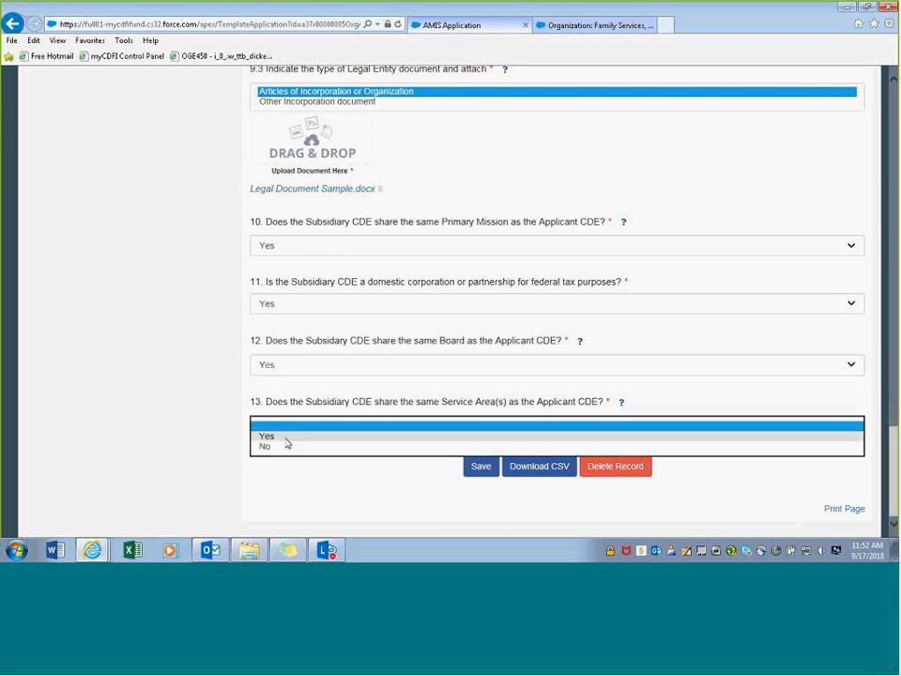
click(286, 437)
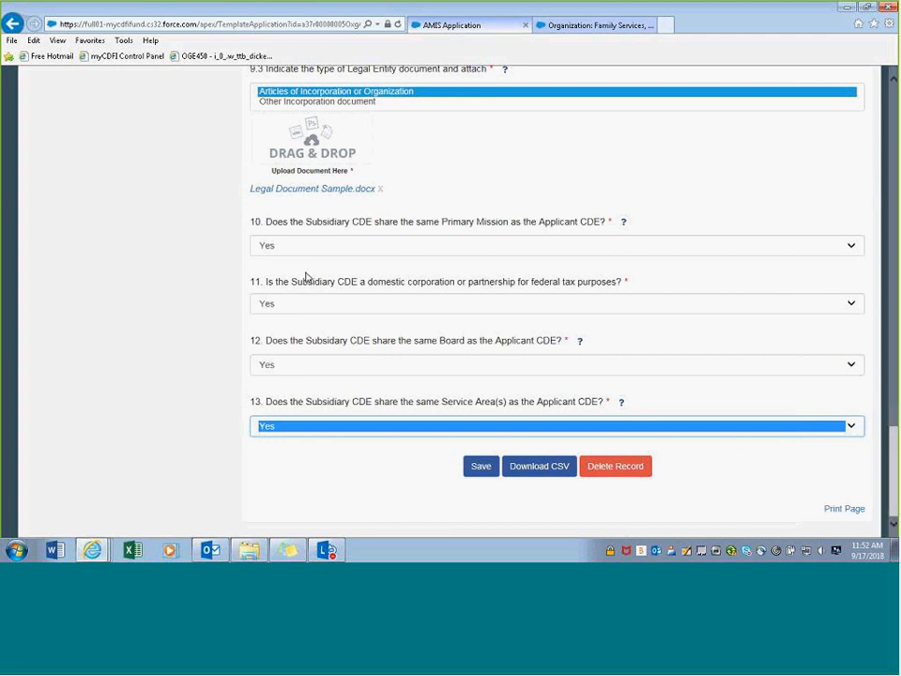
click(312, 273)
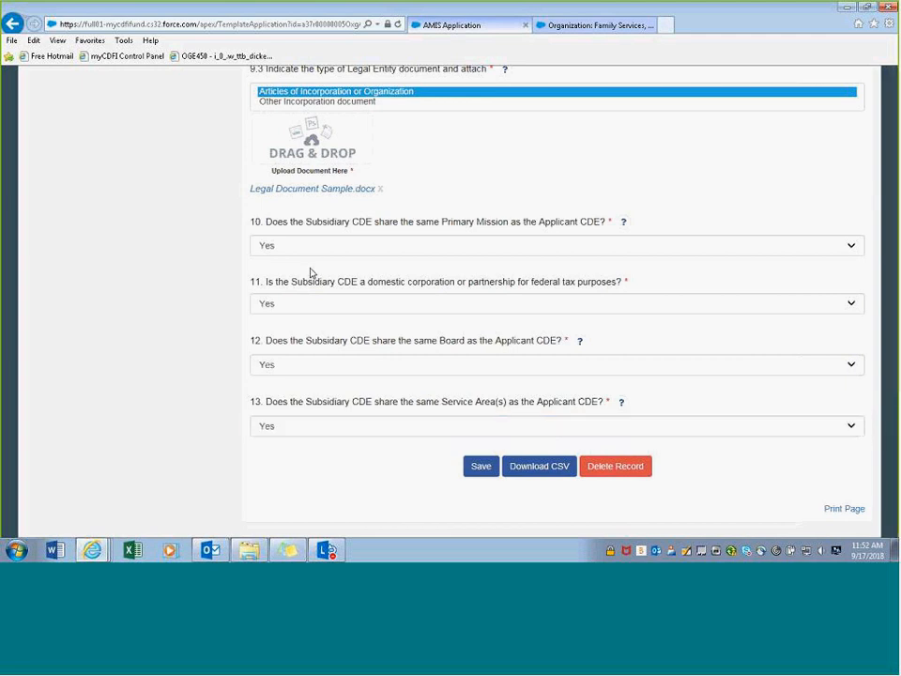
- Save the Sub 2 subsidiary record
click(482, 466)
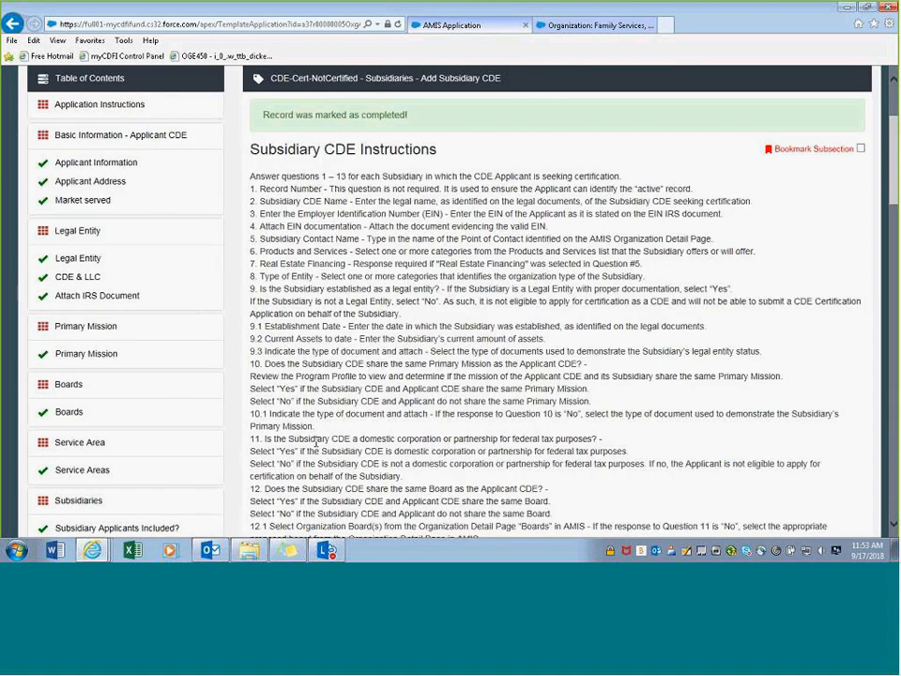
scroll(309, 441, down, 8)
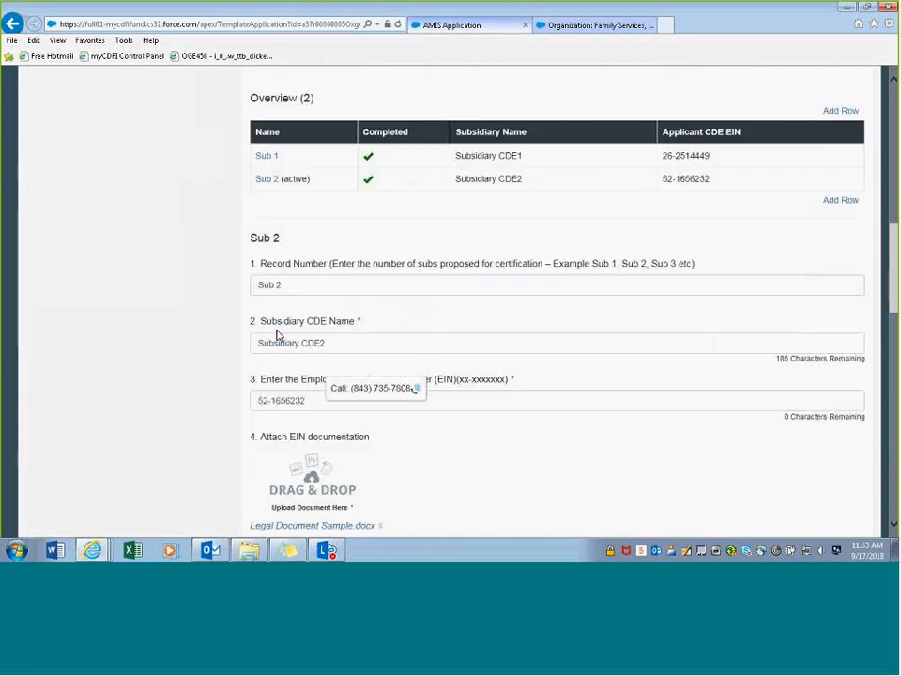
scroll(495, 167, up, 1)
scroll(310, 245, up, 5)
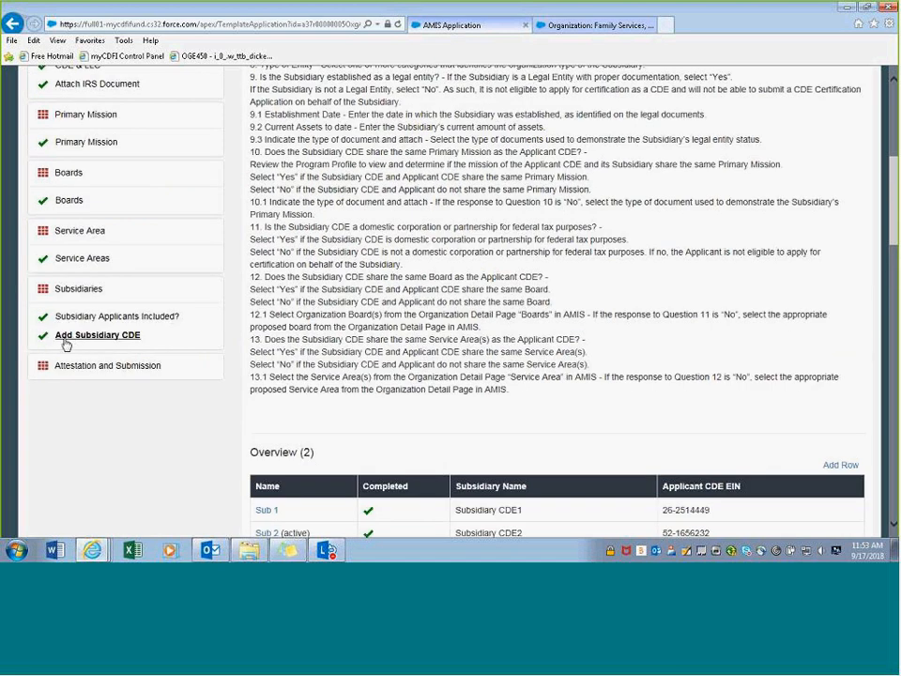
- Return to Add Subsidiary CDE, remove its bookmark, and review both completed subsidiaries
click(67, 341)
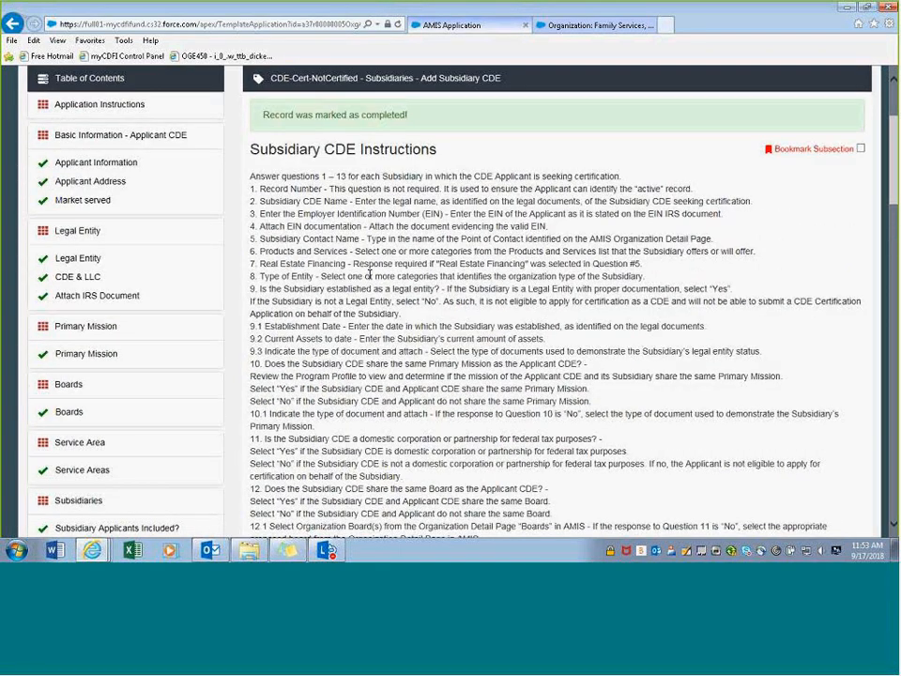
scroll(370, 274, up, 1)
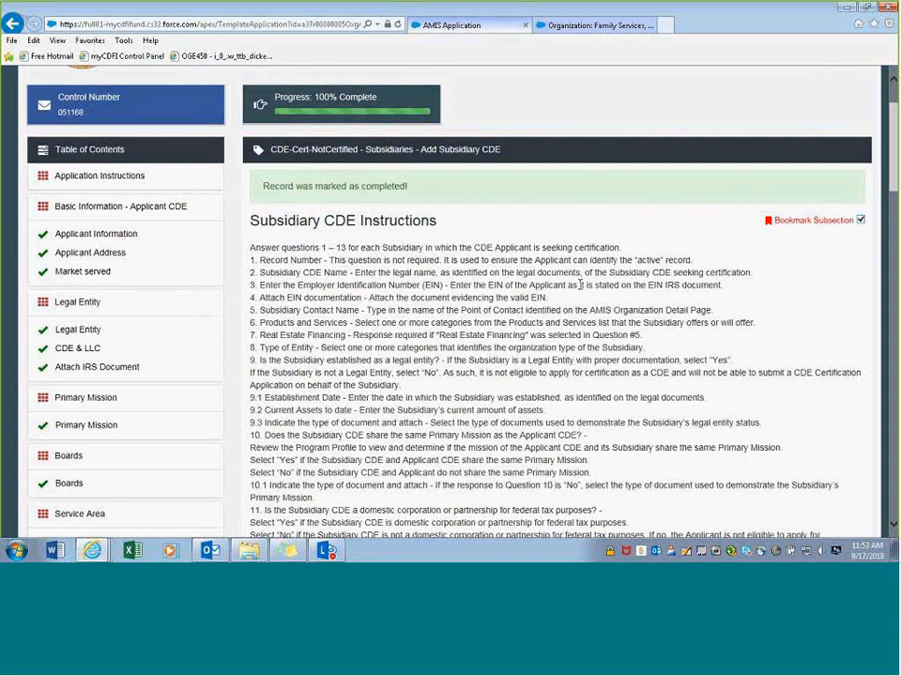
scroll(581, 283, down, 5)
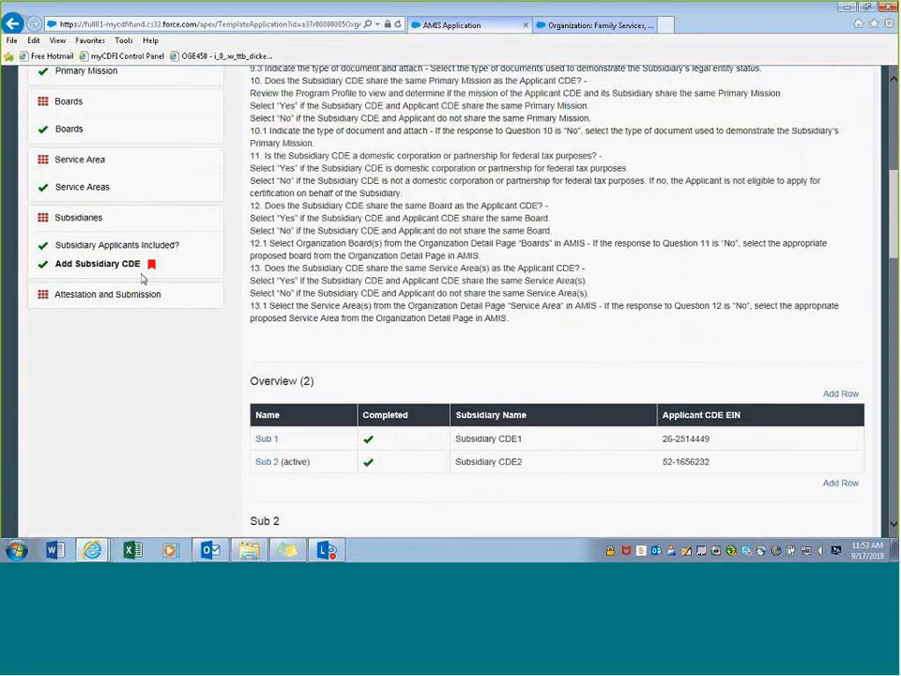
scroll(877, 249, up, 3)
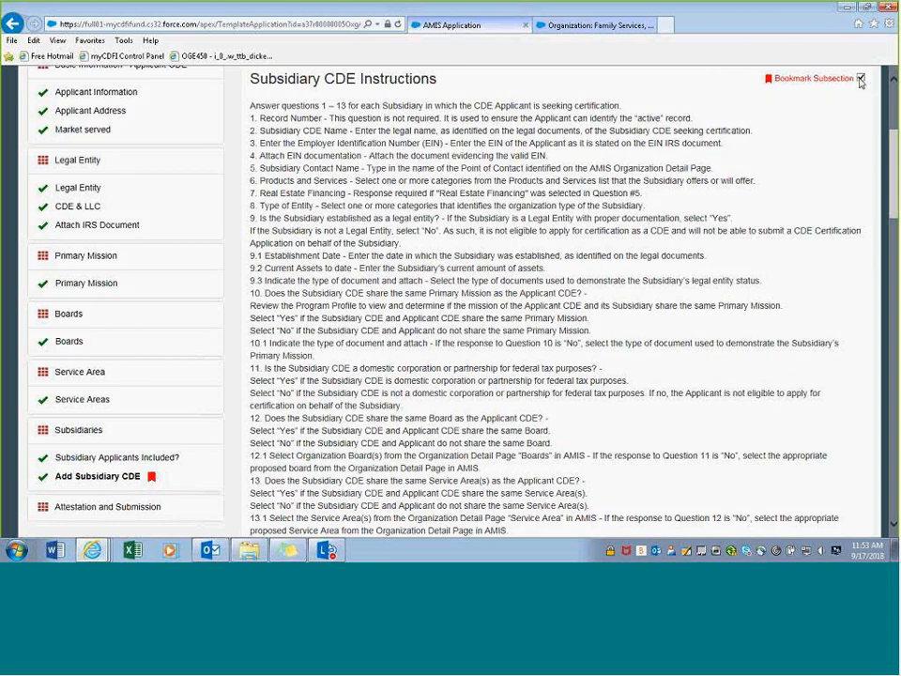
click(860, 78)
scroll(436, 288, down, 1)
scroll(436, 288, down, 3)
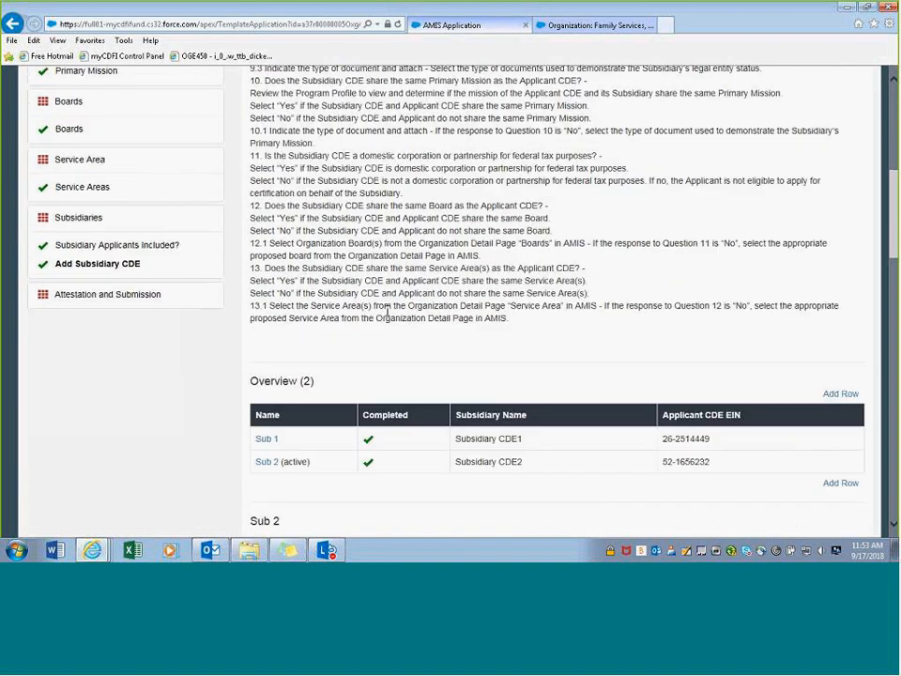
scroll(410, 274, up, 2)
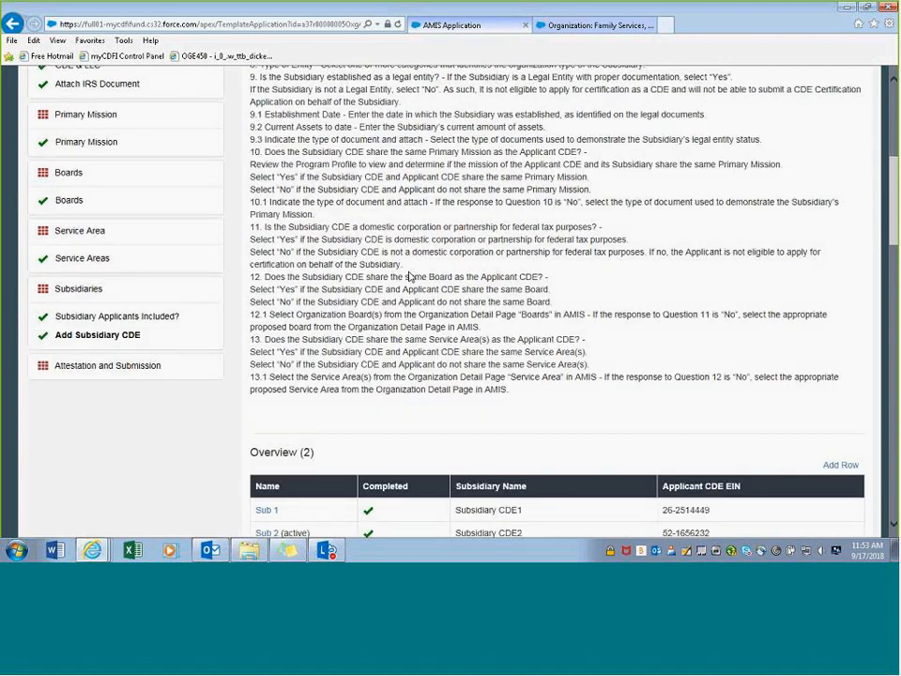
scroll(409, 278, up, 1)
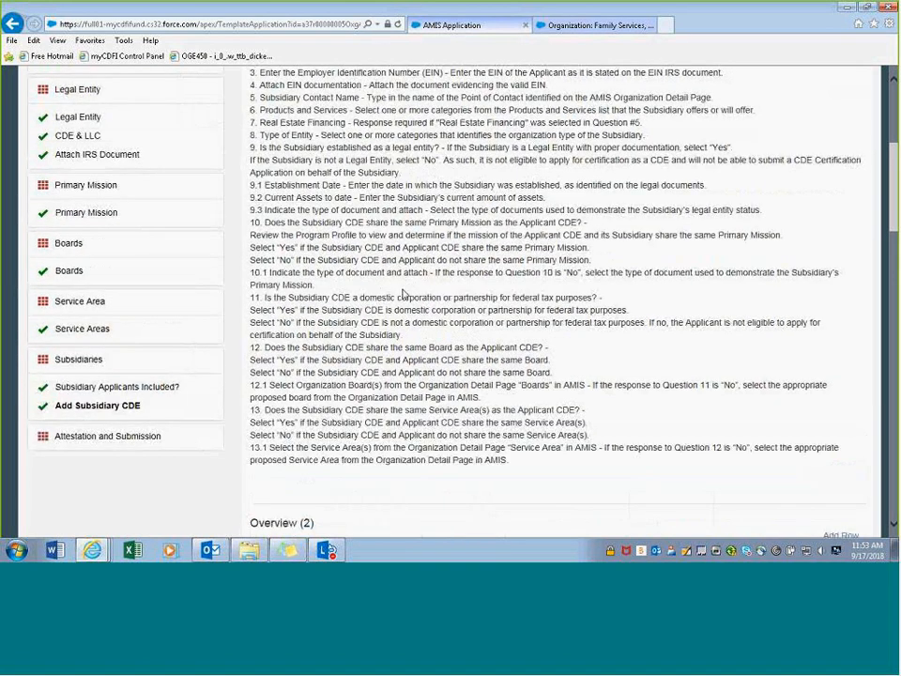
scroll(403, 294, up, 1)
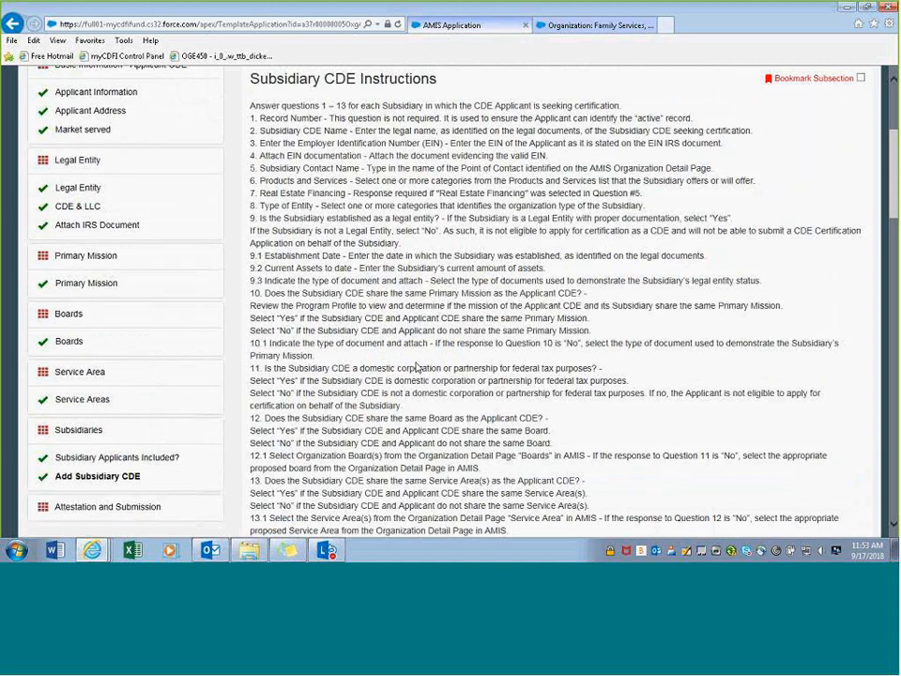
scroll(418, 367, down, 1)
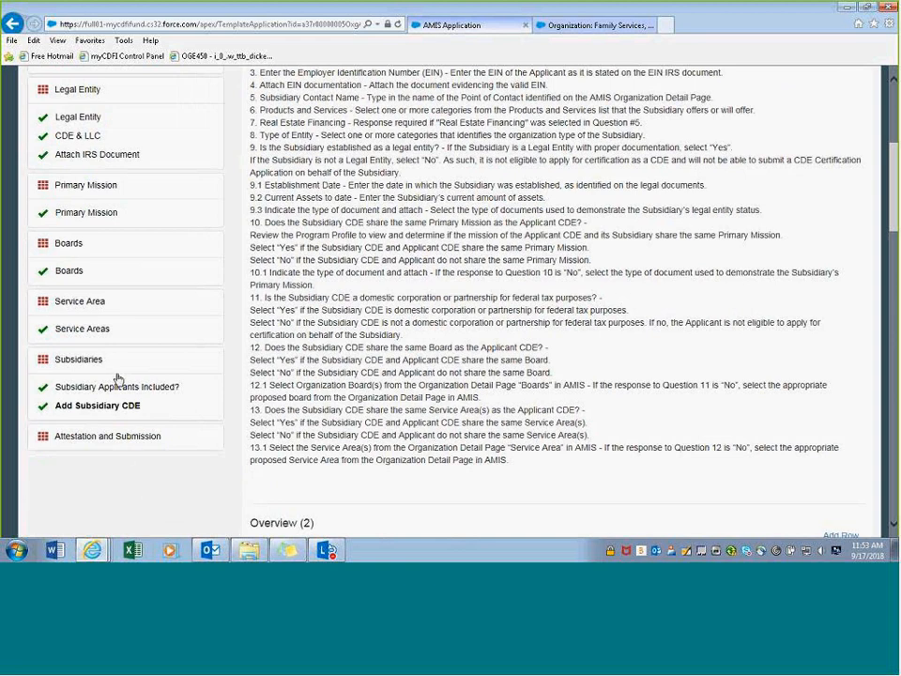
scroll(117, 378, up, 1)
scroll(117, 377, up, 2)
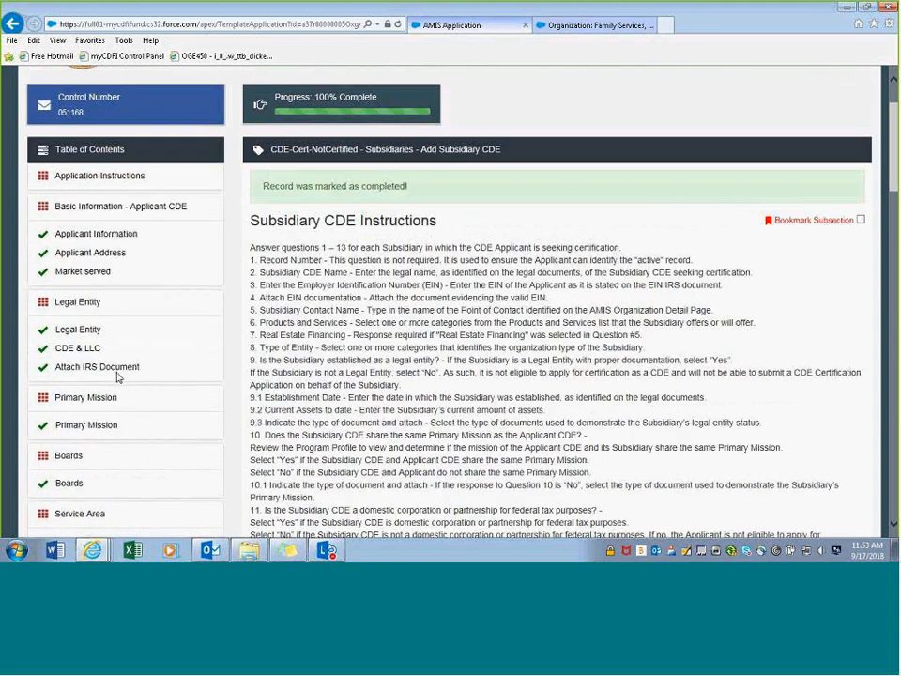
scroll(117, 377, down, 3)
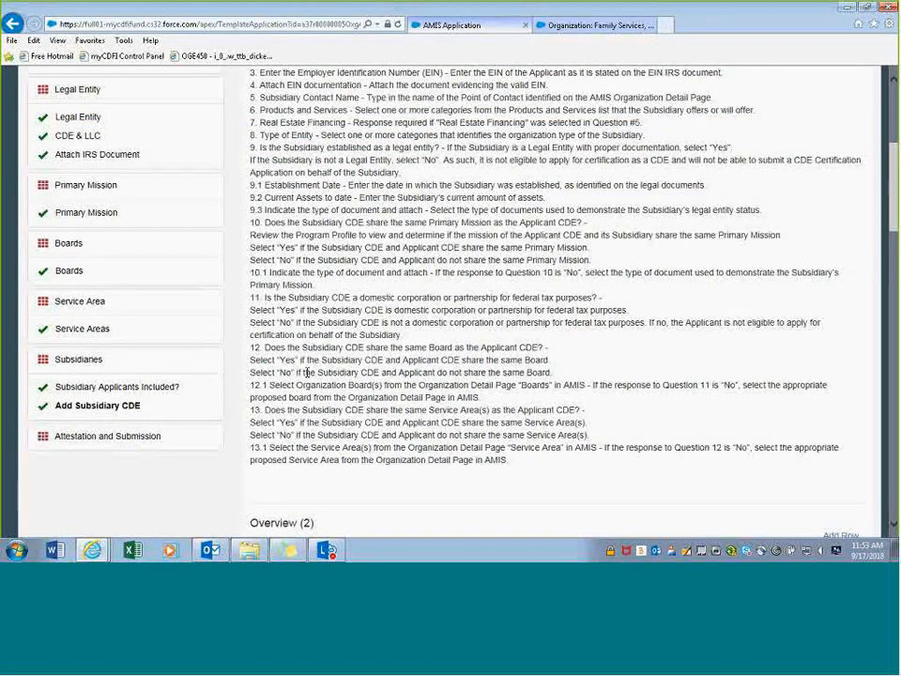
scroll(306, 376, up, 3)
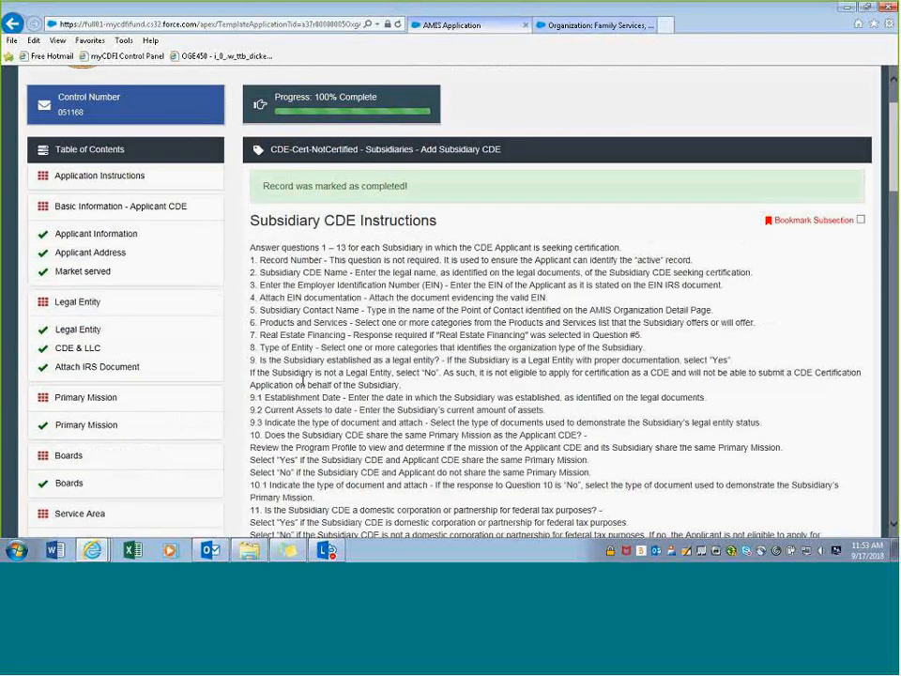
scroll(302, 380, down, 3)
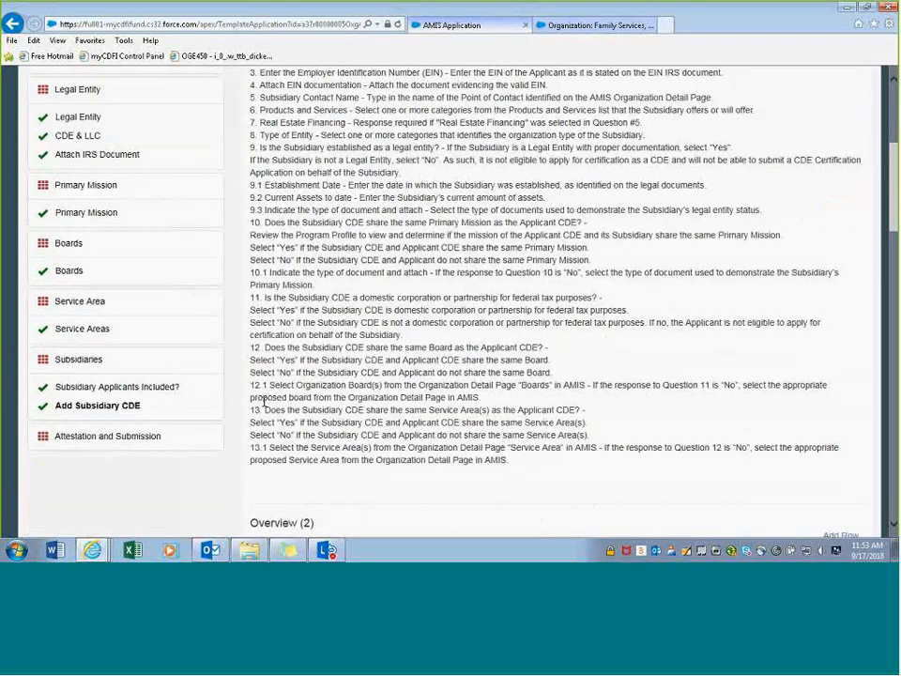
- On Attestation and Submission, check the representative's agreement and submit the certification application
click(86, 437)
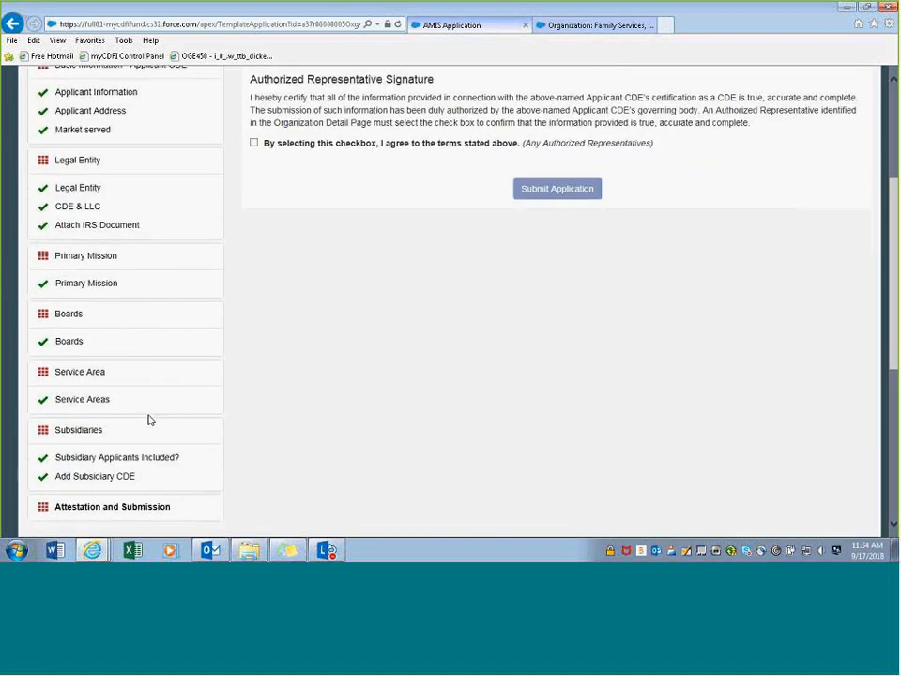
scroll(149, 419, up, 3)
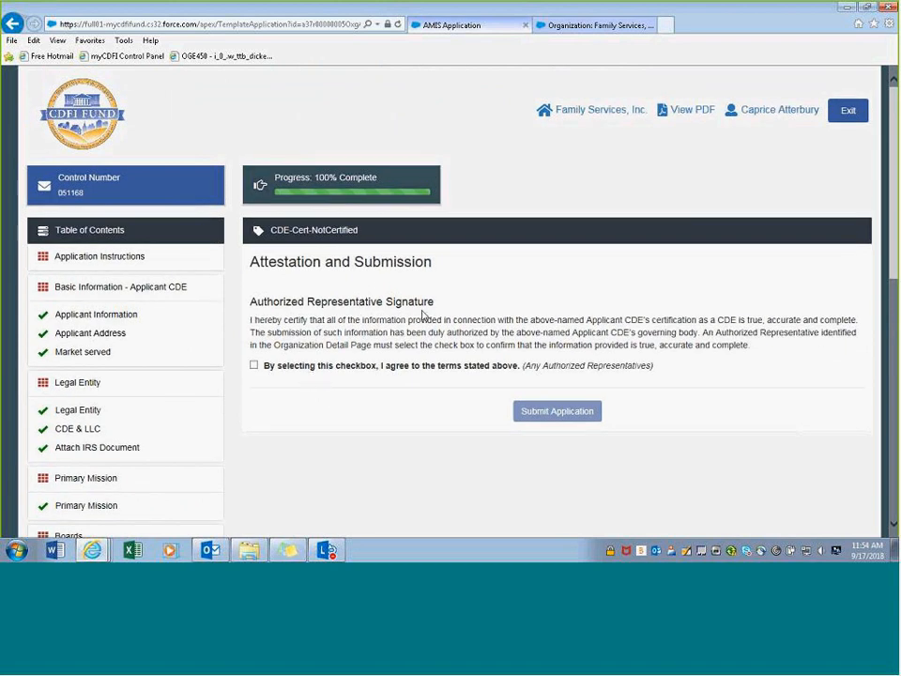
click(253, 365)
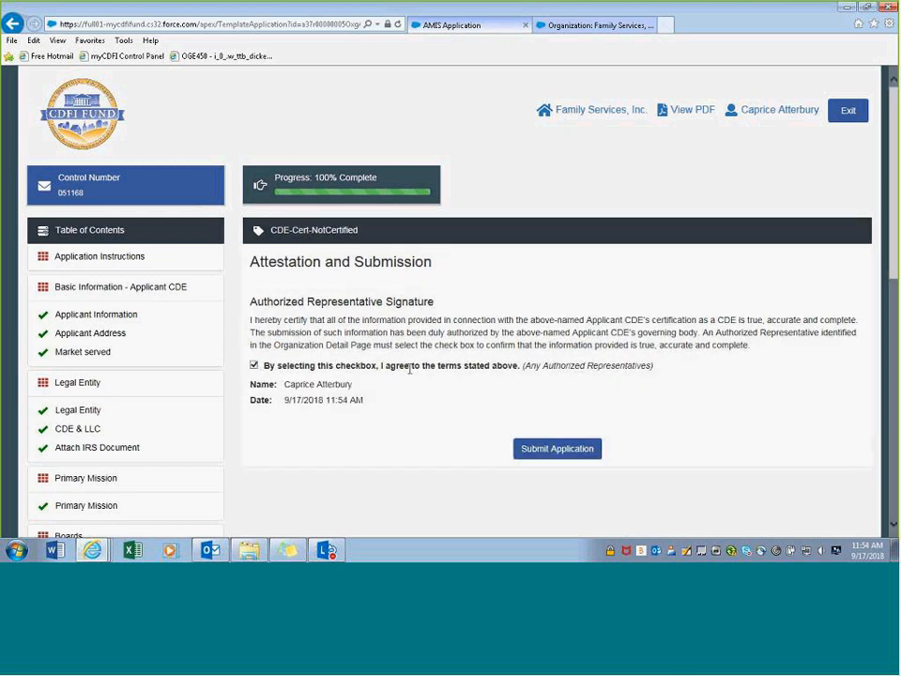
scroll(409, 371, down, 1)
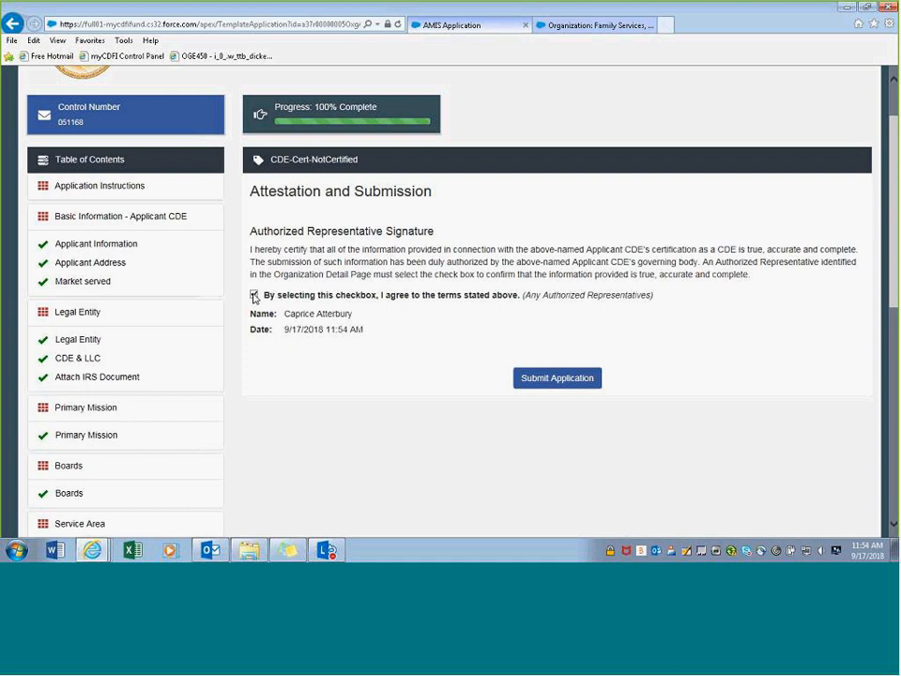
click(545, 380)
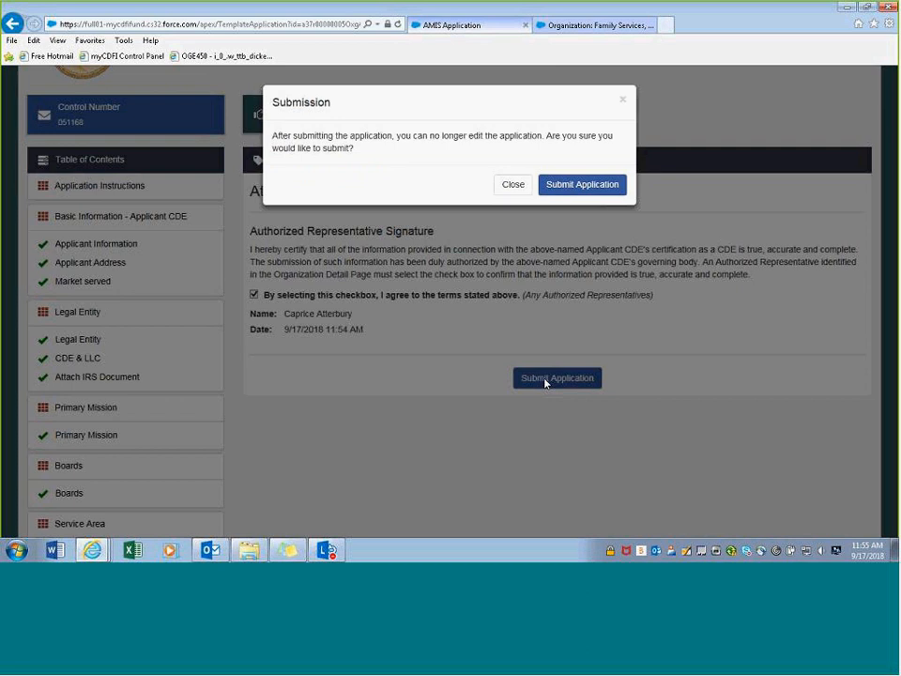
- Confirm submission of the Family Services CDE Certification Application to the CDFI Fund
click(560, 187)
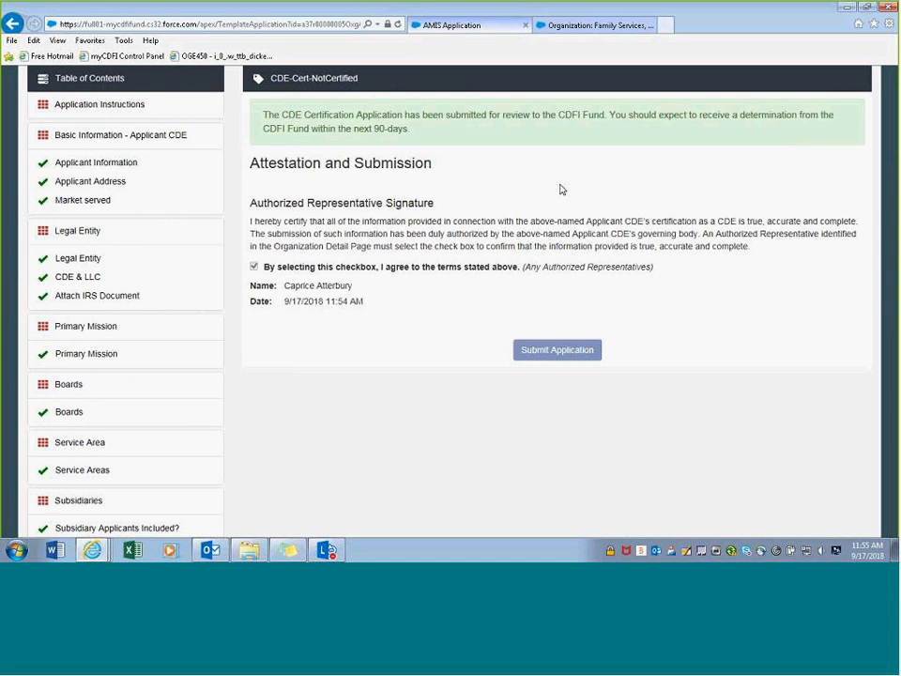
scroll(488, 202, up, 2)
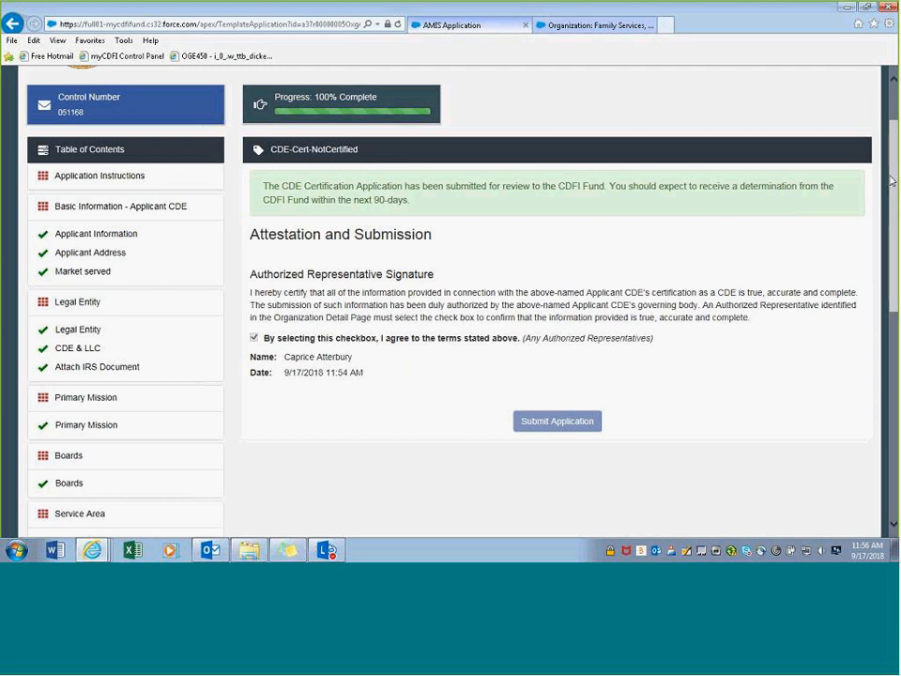
- Drag the Cincinnati New Markets Fund, LLC organization record window over the submitted application page
drag(898, 37, 660, 30)
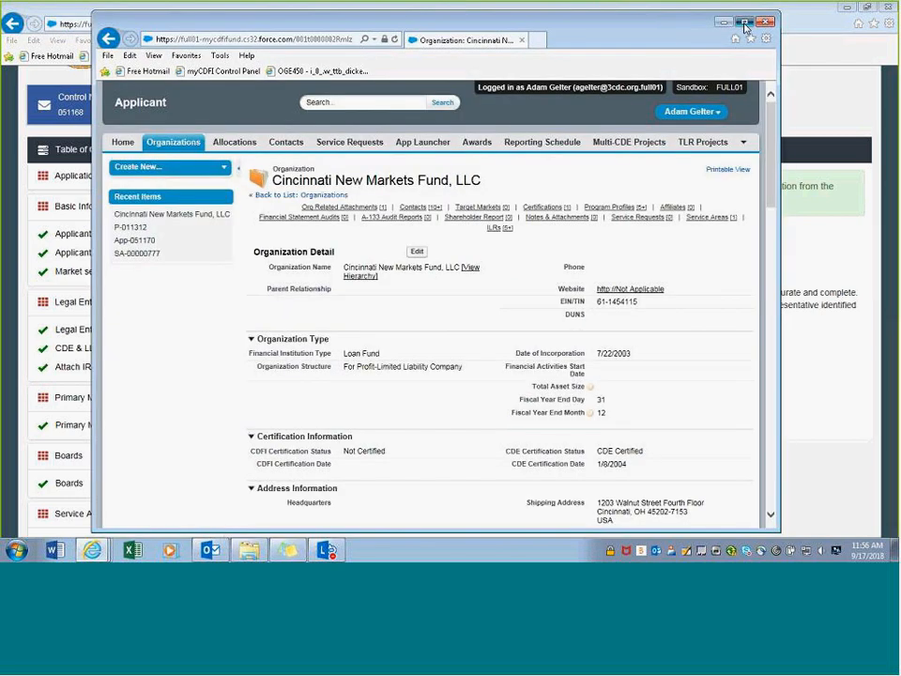
- Maximize the organization record and review its contacts, program profiles, service areas and ILRs
click(745, 25)
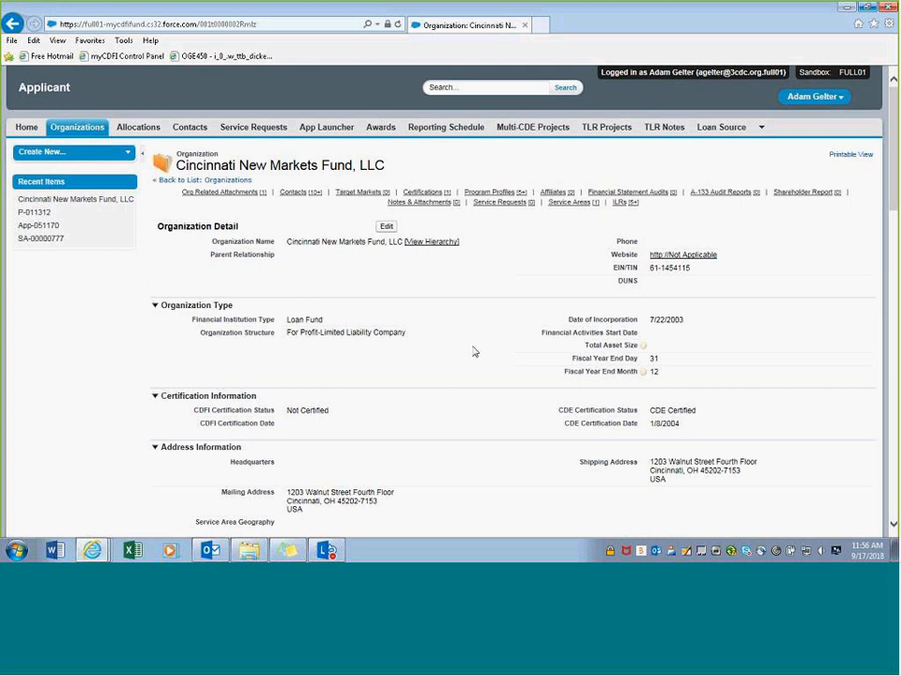
scroll(474, 347, down, 1)
scroll(474, 347, down, 3)
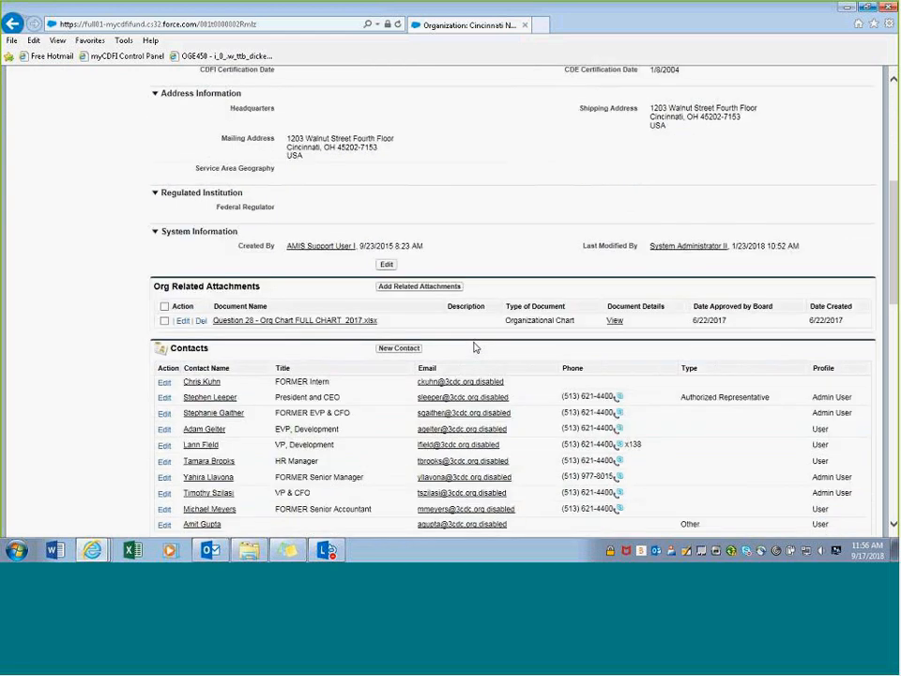
scroll(474, 347, up, 2)
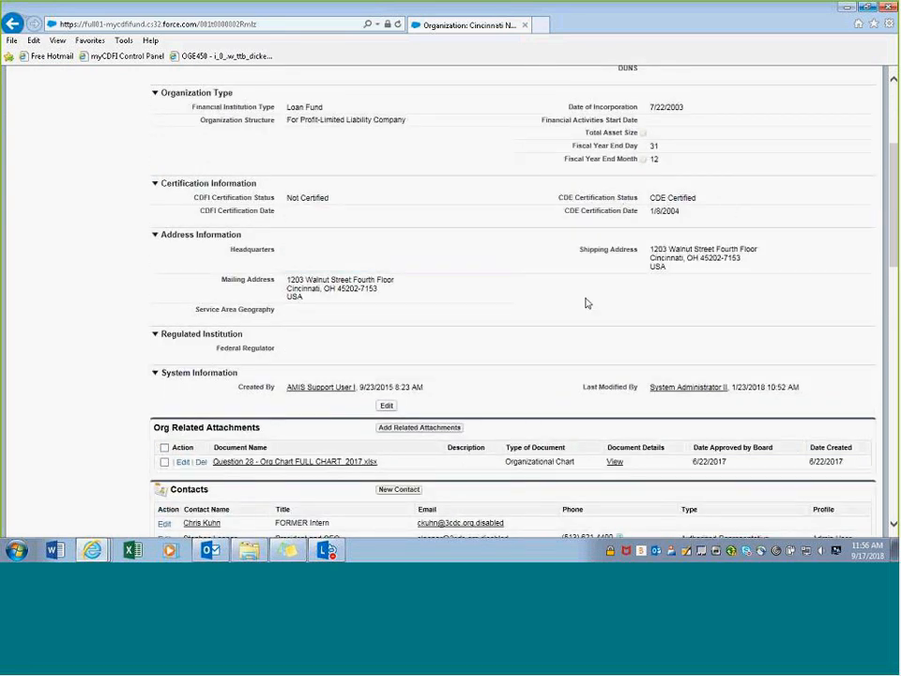
scroll(509, 319, up, 2)
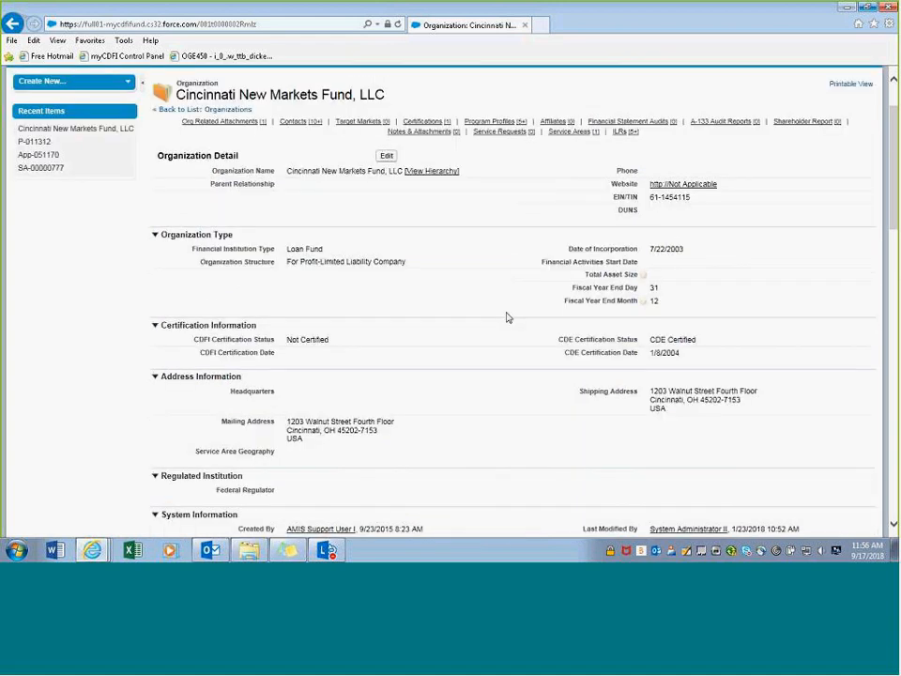
scroll(496, 317, down, 3)
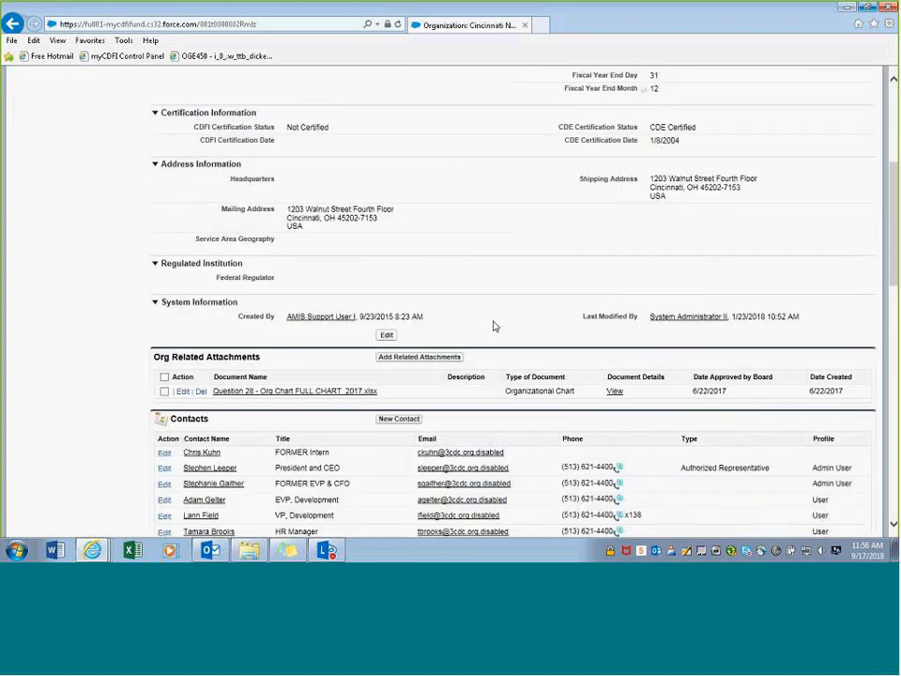
scroll(496, 325, down, 1)
scroll(494, 325, down, 4)
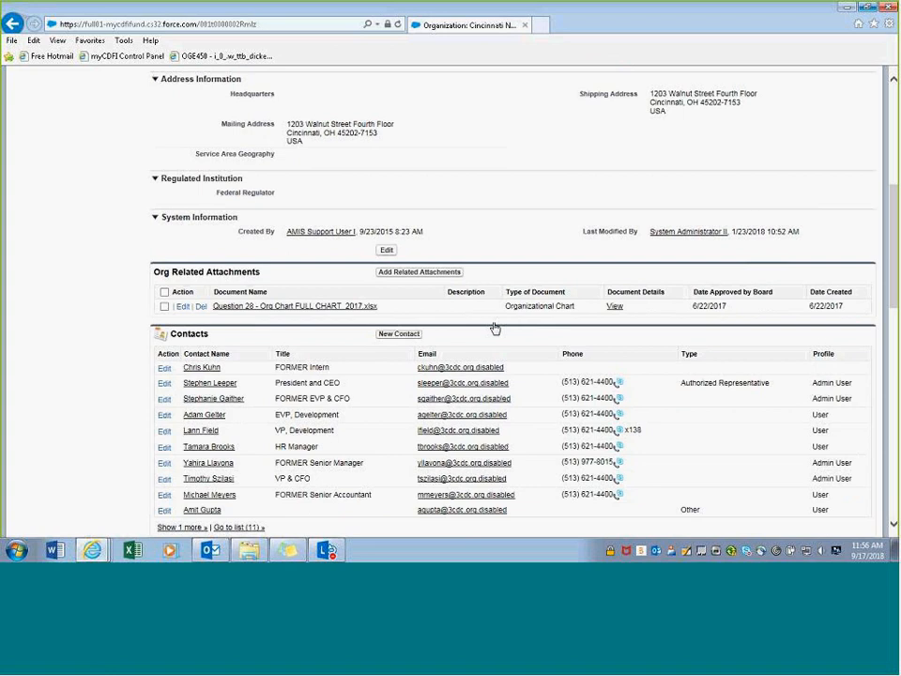
scroll(495, 329, down, 6)
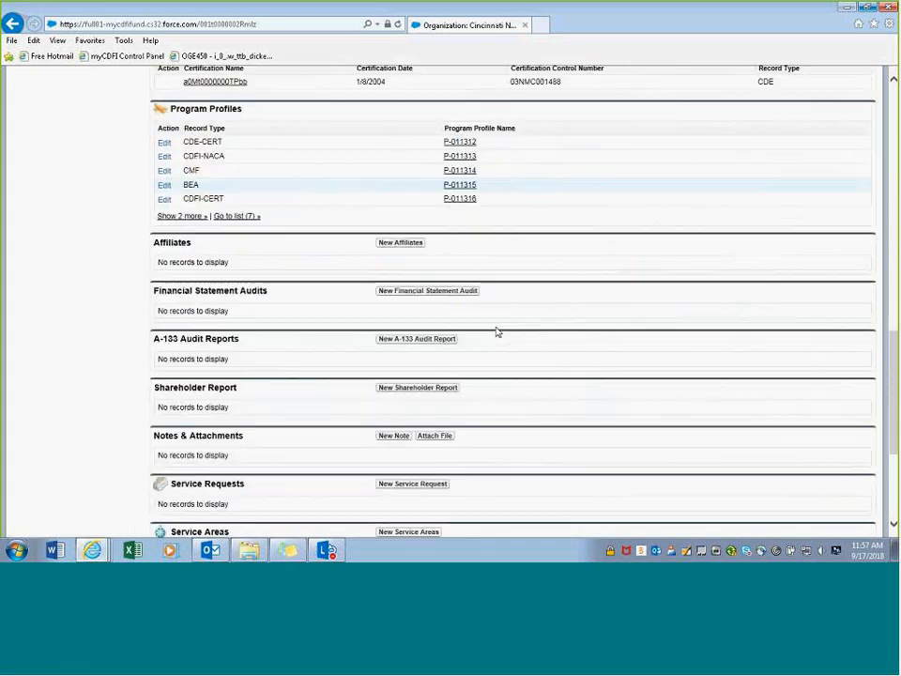
scroll(481, 326, down, 1)
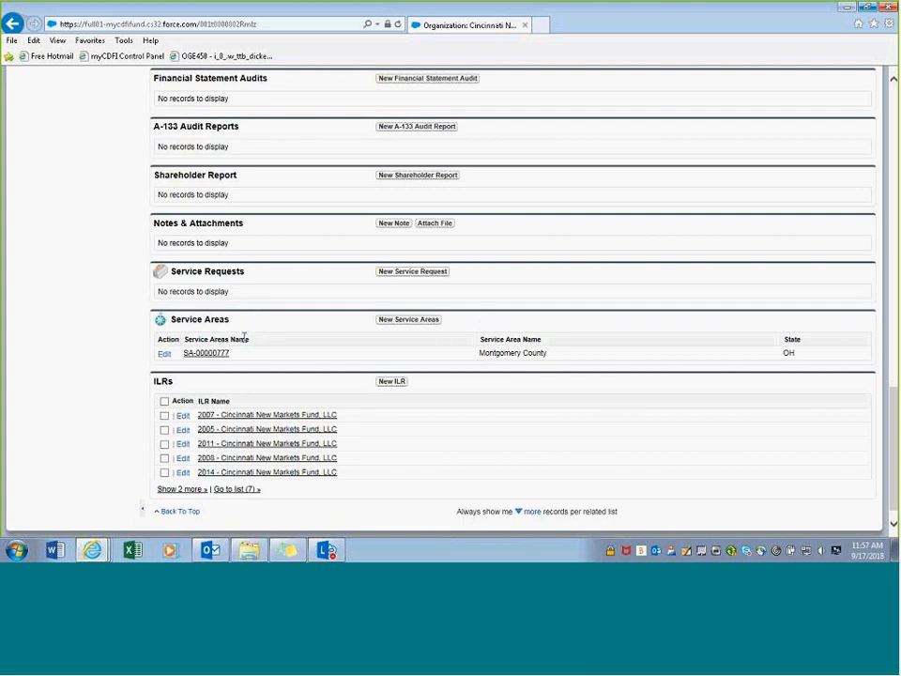
scroll(245, 343, up, 3)
scroll(254, 339, up, 2)
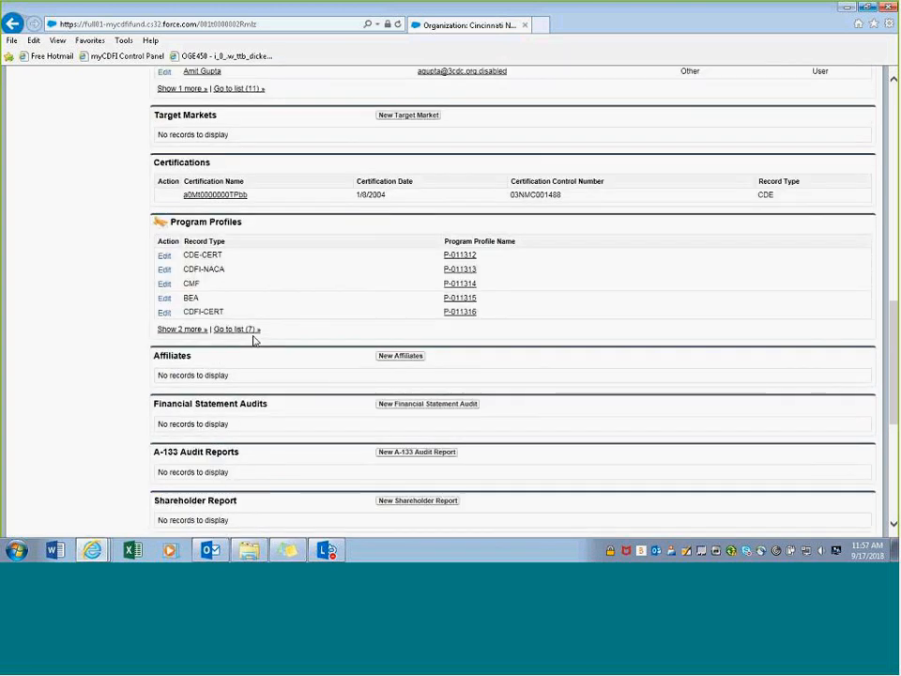
scroll(253, 340, up, 1)
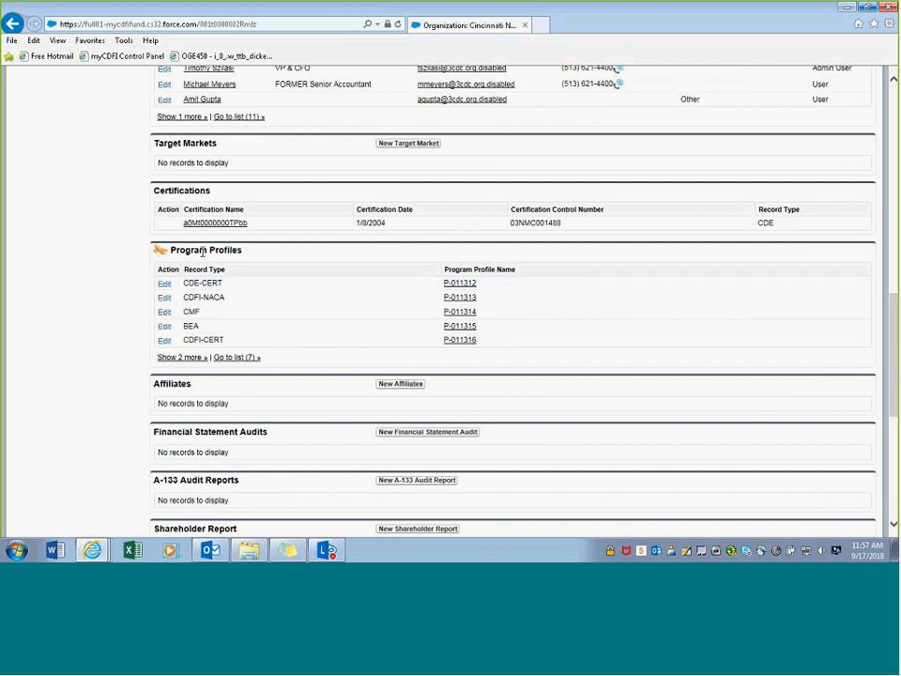
- View program profile P-011312, go back, and list all organizations
click(461, 285)
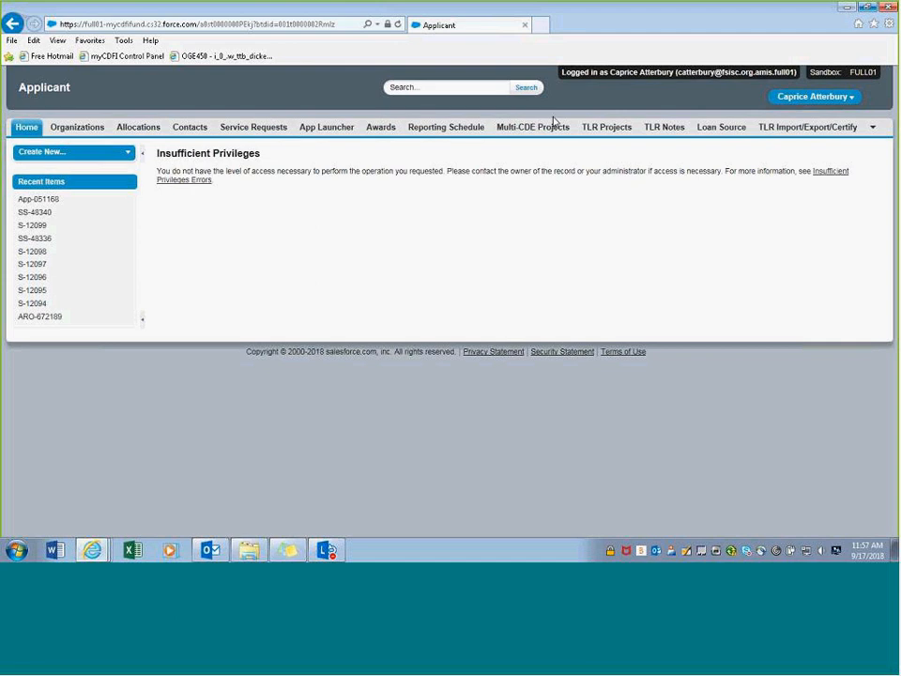
click(11, 22)
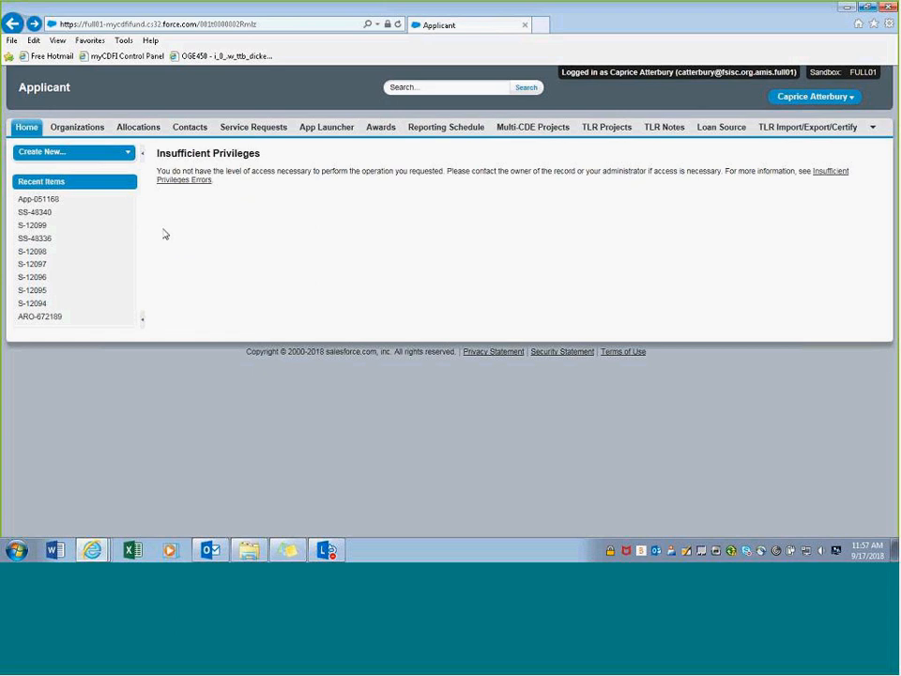
click(79, 128)
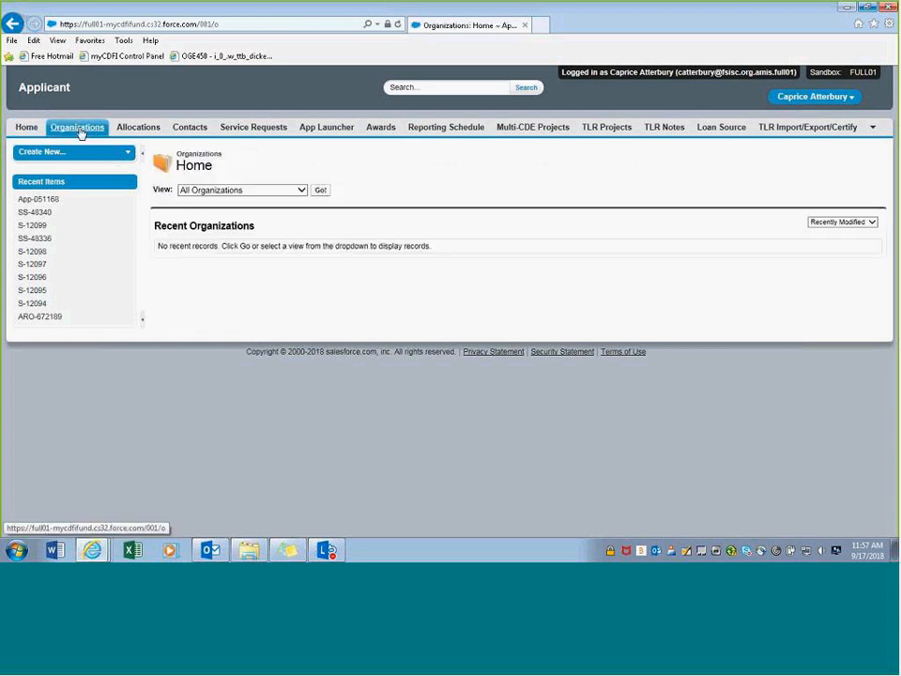
click(320, 191)
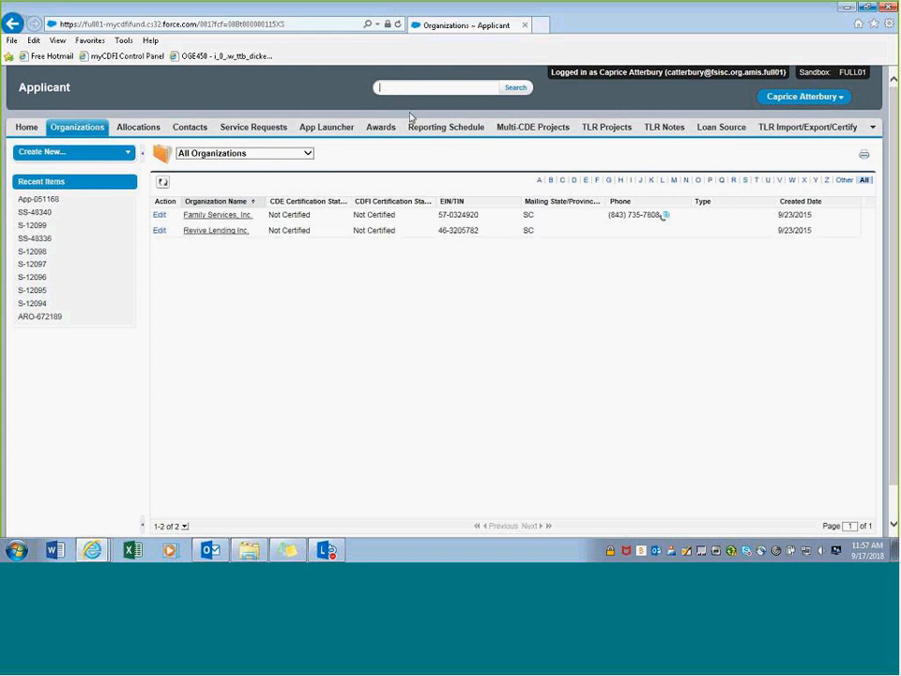
- Search the portal for 'cincinatti', which returns no matches, and start a new search
text(incinatti)
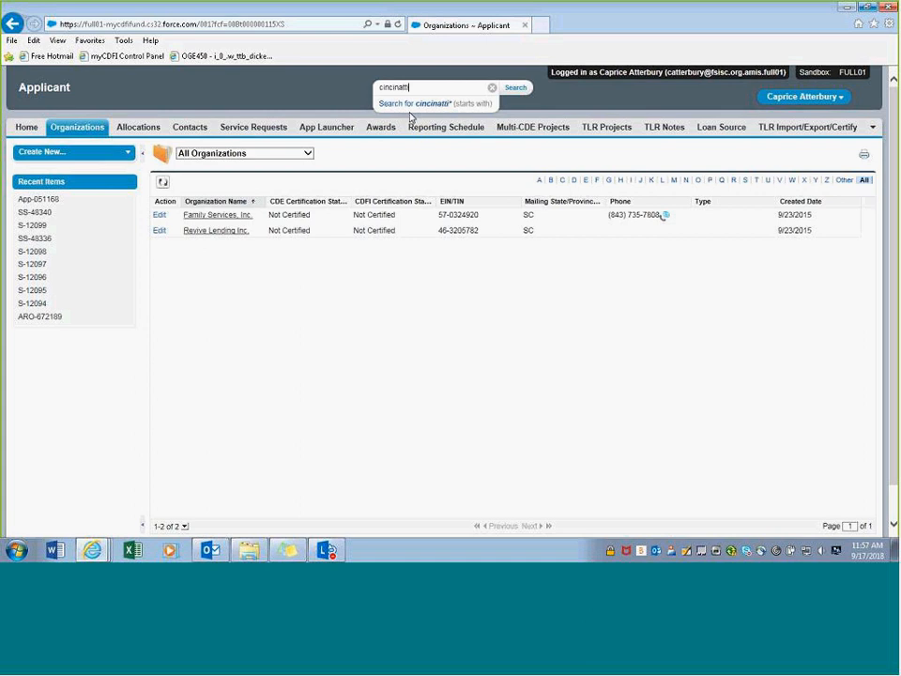
key(Return)
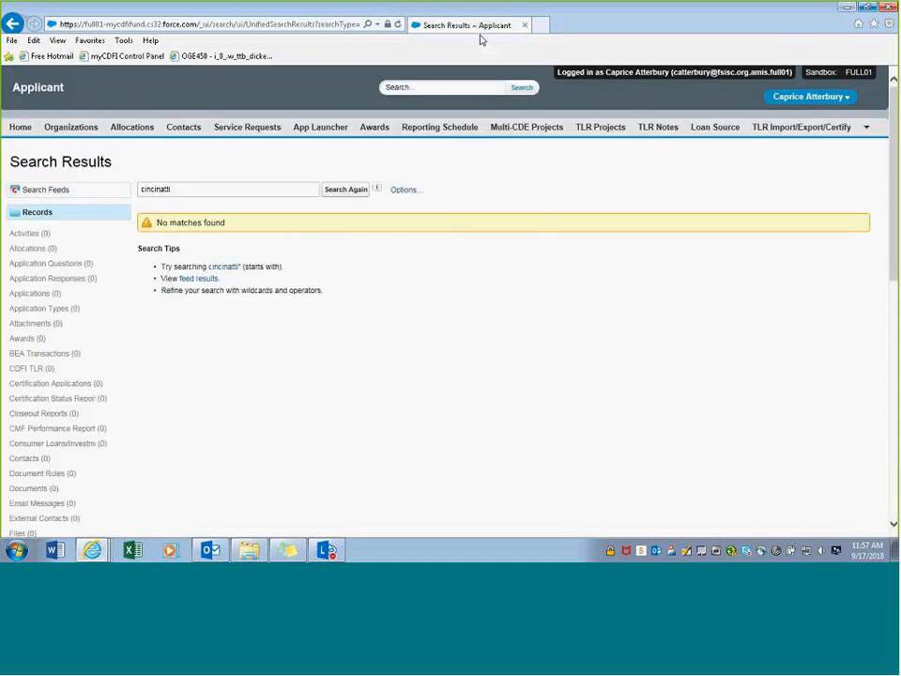
click(464, 84)
- Log out of the portal and open the Cincinnati New Markets Fund, LLC organization record
click(807, 97)
click(793, 136)
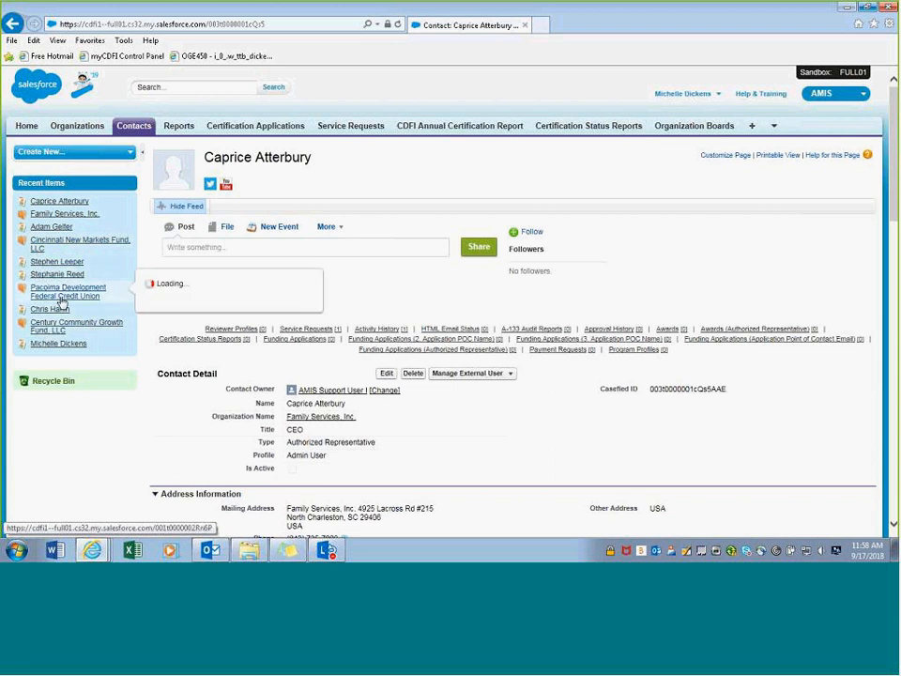
click(66, 242)
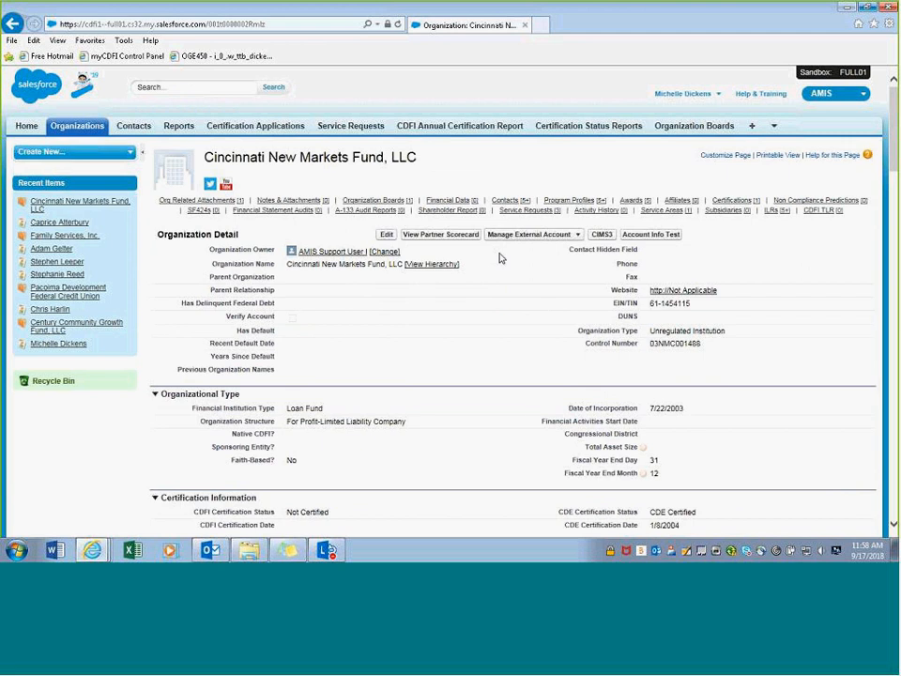
scroll(500, 258, down, 12)
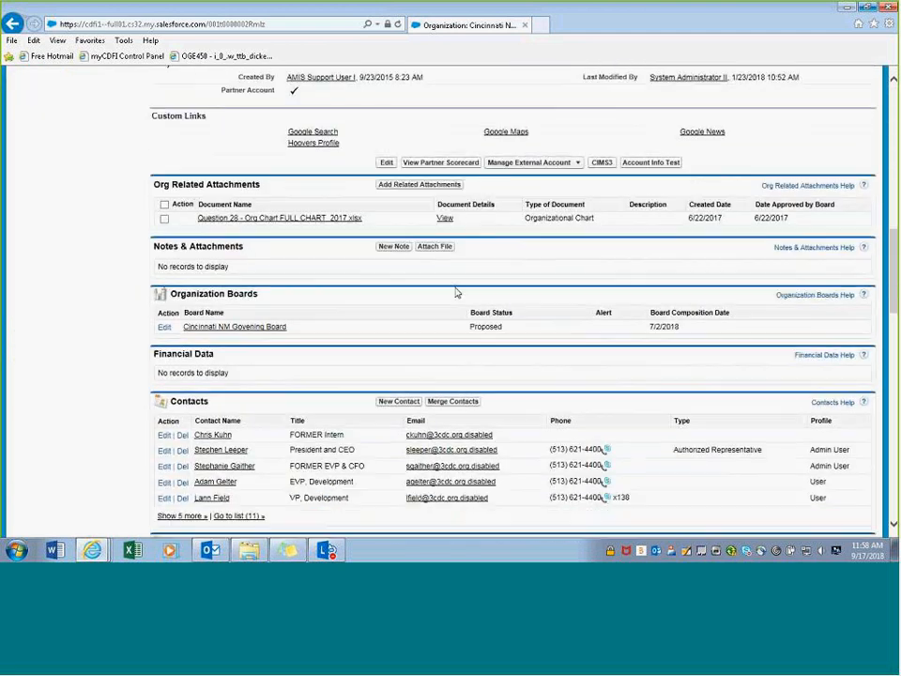
scroll(457, 293, down, 3)
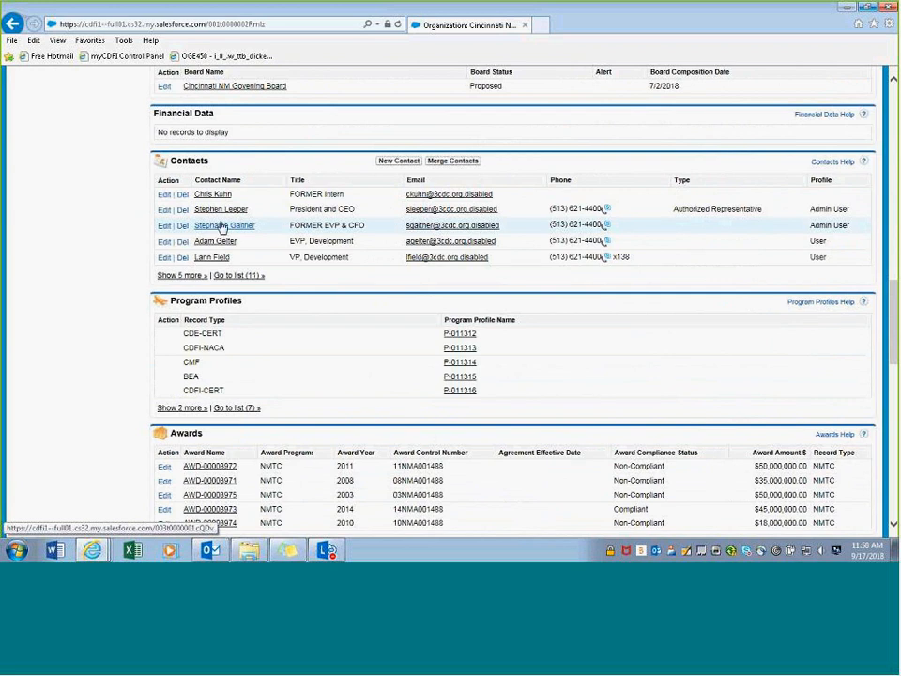
- Open the authorized representative's contact and log in to the community as that user
click(229, 210)
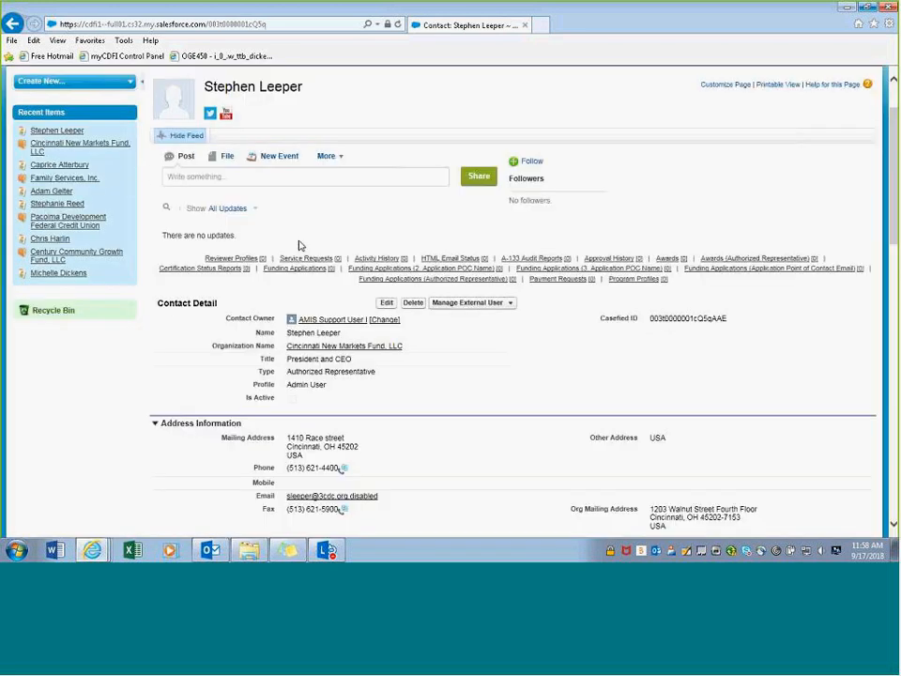
scroll(507, 159, down, 4)
scroll(506, 160, up, 2)
click(507, 162)
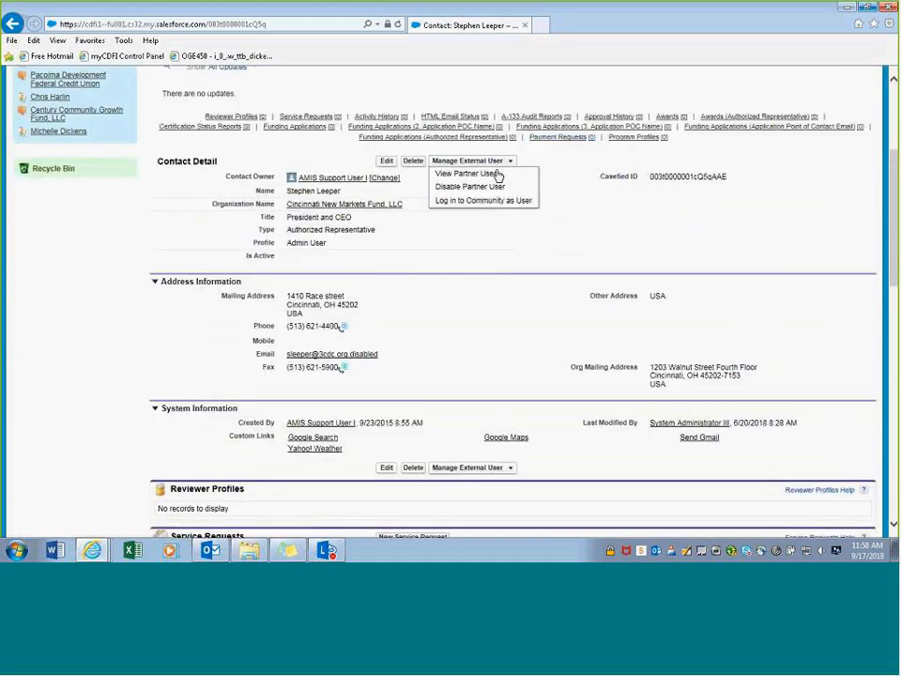
click(470, 202)
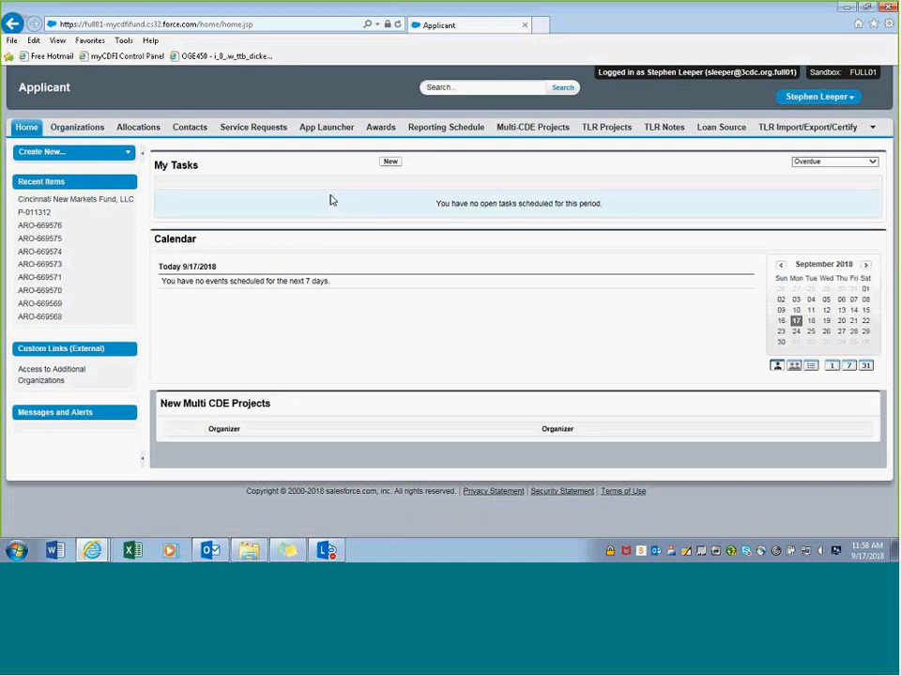
- Open Cincinnati New Markets Fund, LLC from all organizations and scroll to its Program Profiles list
click(88, 129)
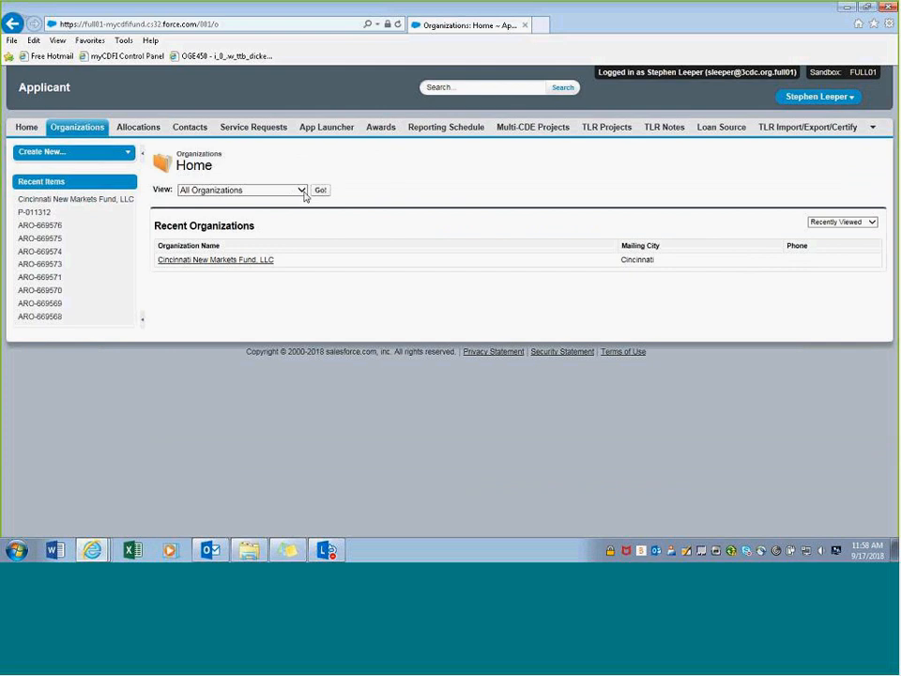
click(323, 193)
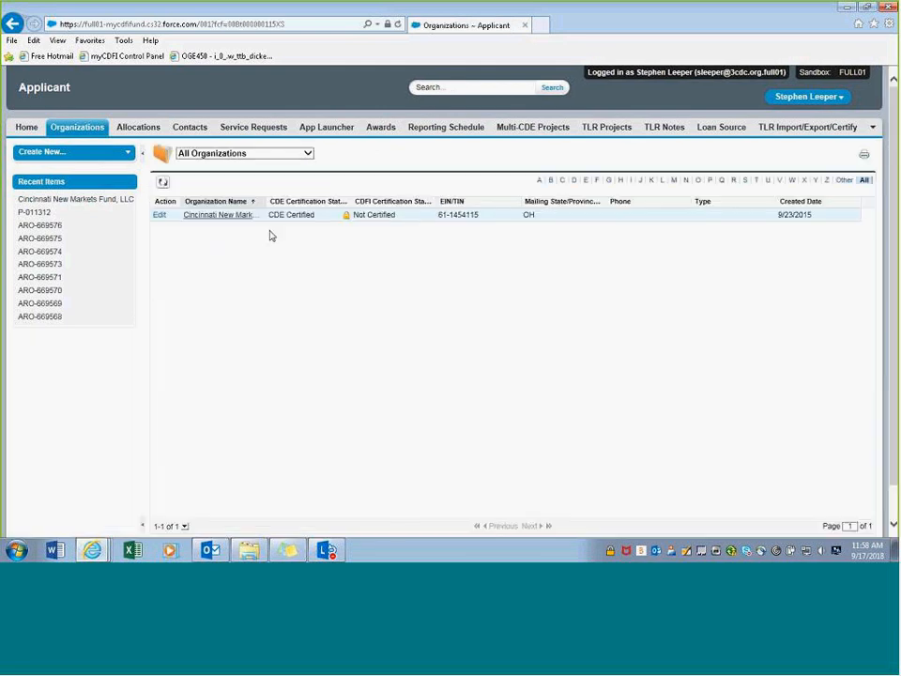
click(211, 217)
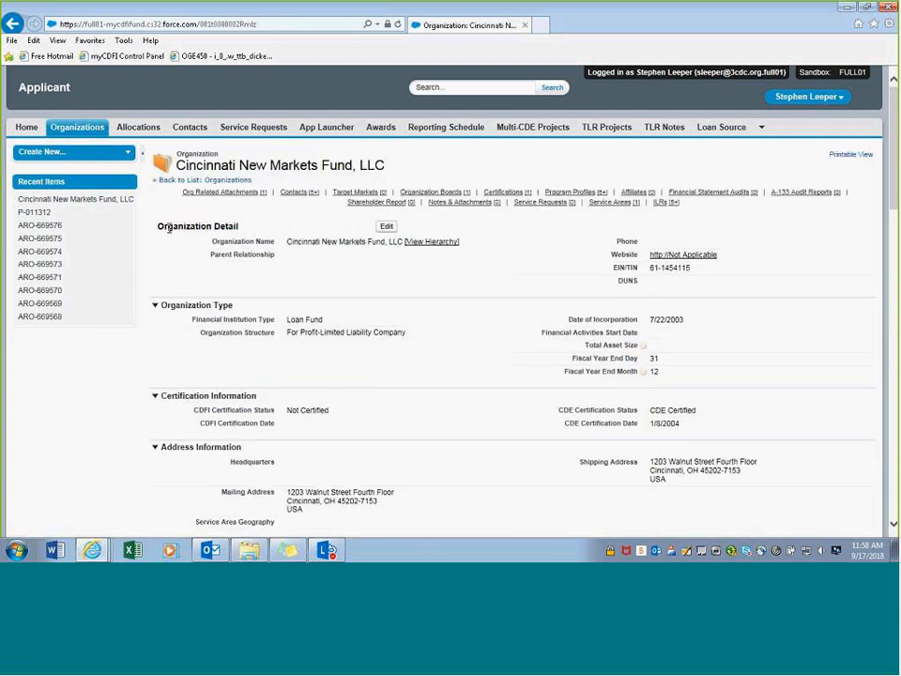
scroll(225, 221, down, 1)
scroll(230, 227, down, 1)
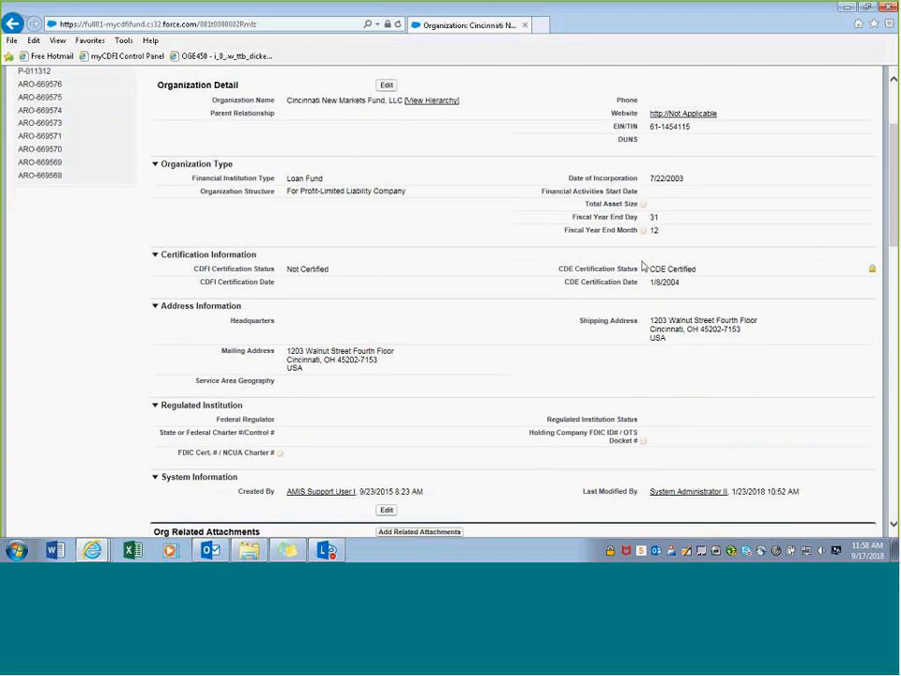
scroll(525, 333, down, 8)
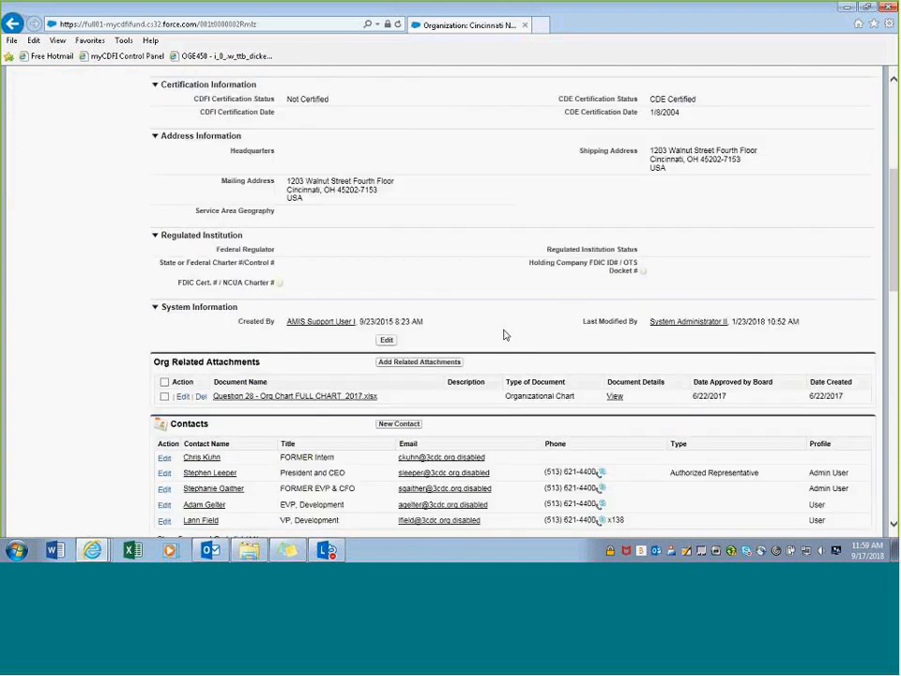
scroll(448, 330, down, 2)
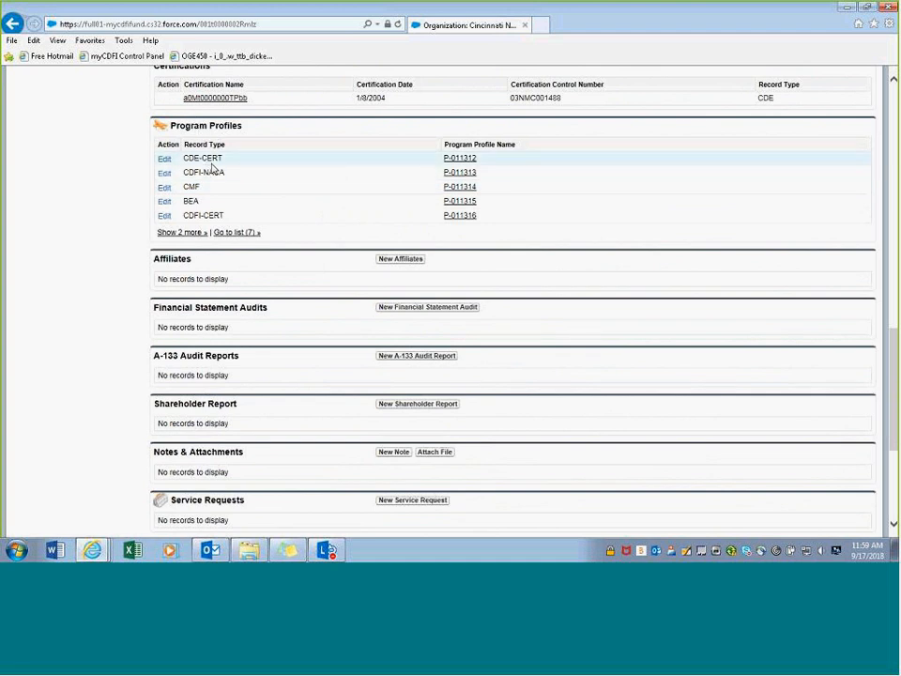
- Open program profile P-011312 and choose Apply for CDE Certification
click(452, 160)
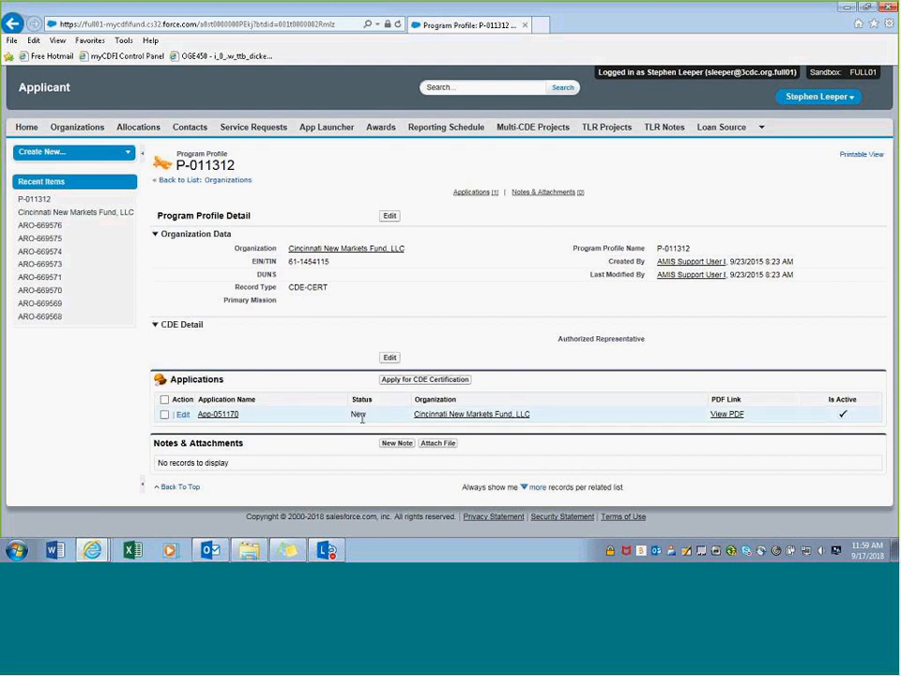
click(396, 381)
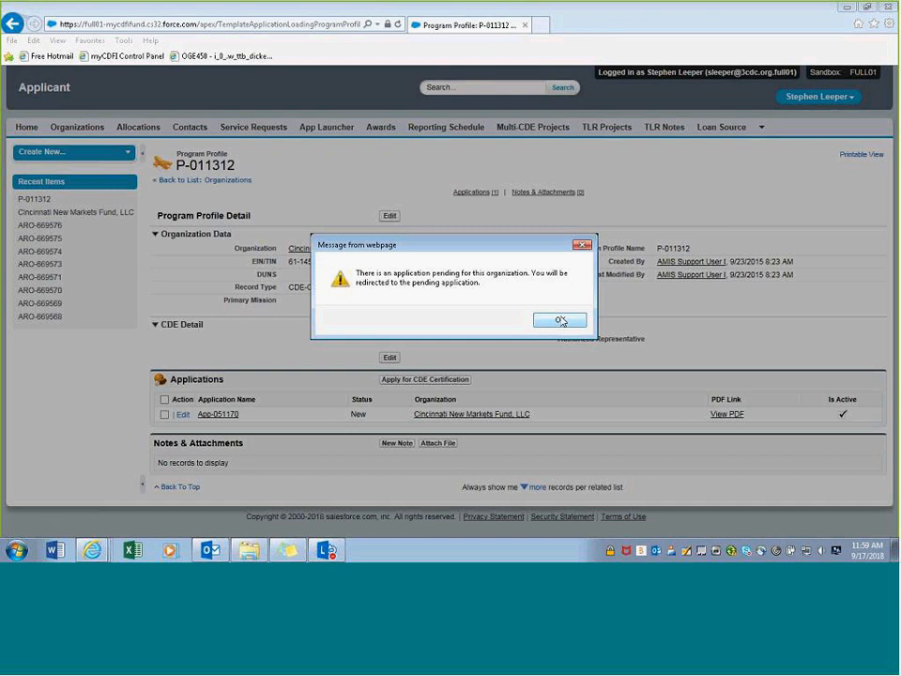
- Acknowledge the pending-application notice and review the new application's overview
click(559, 321)
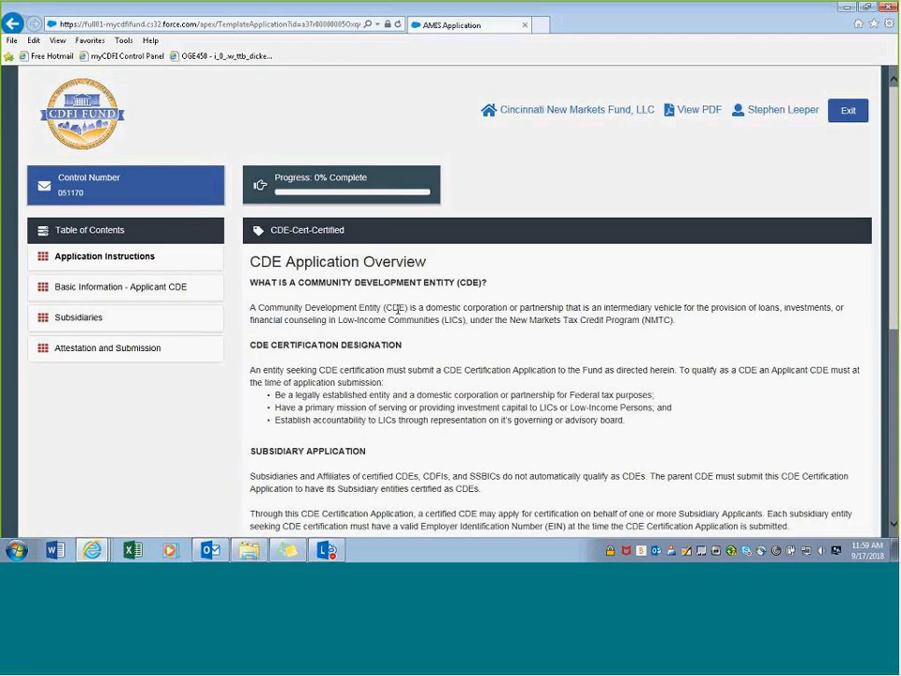
scroll(402, 324, down, 2)
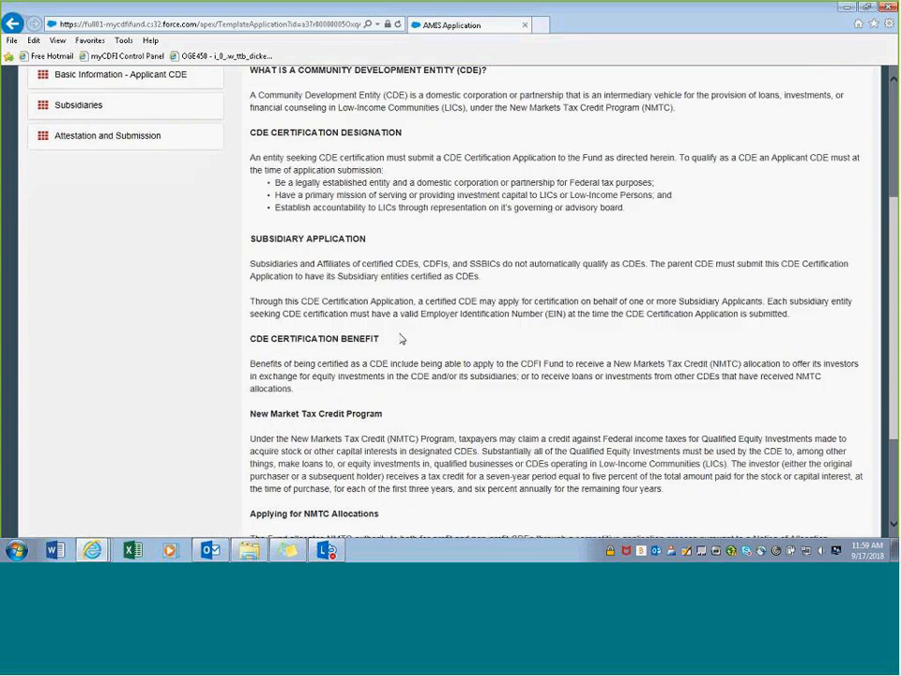
scroll(394, 347, up, 2)
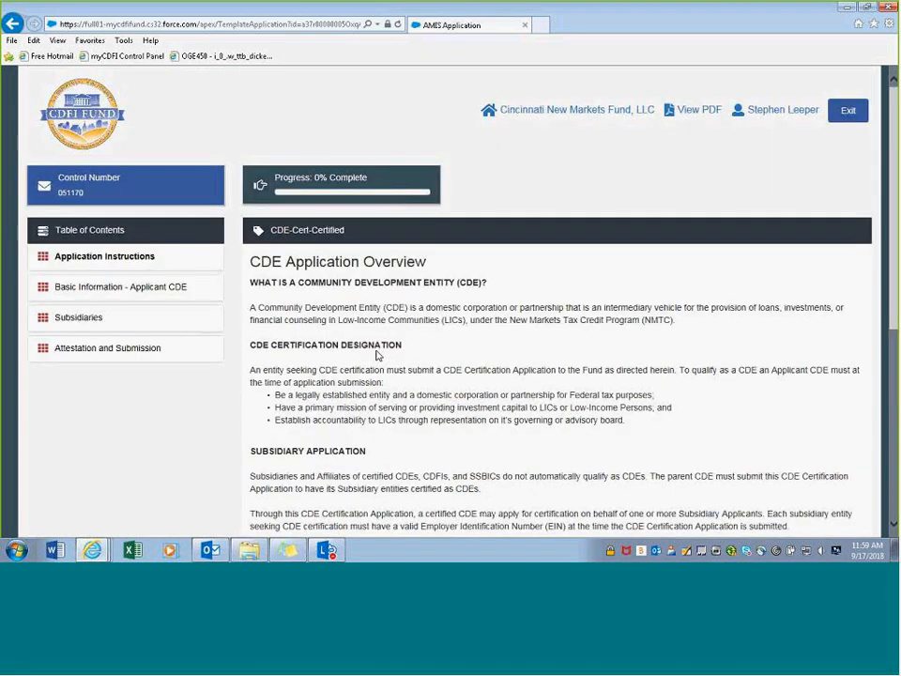
scroll(376, 354, down, 2)
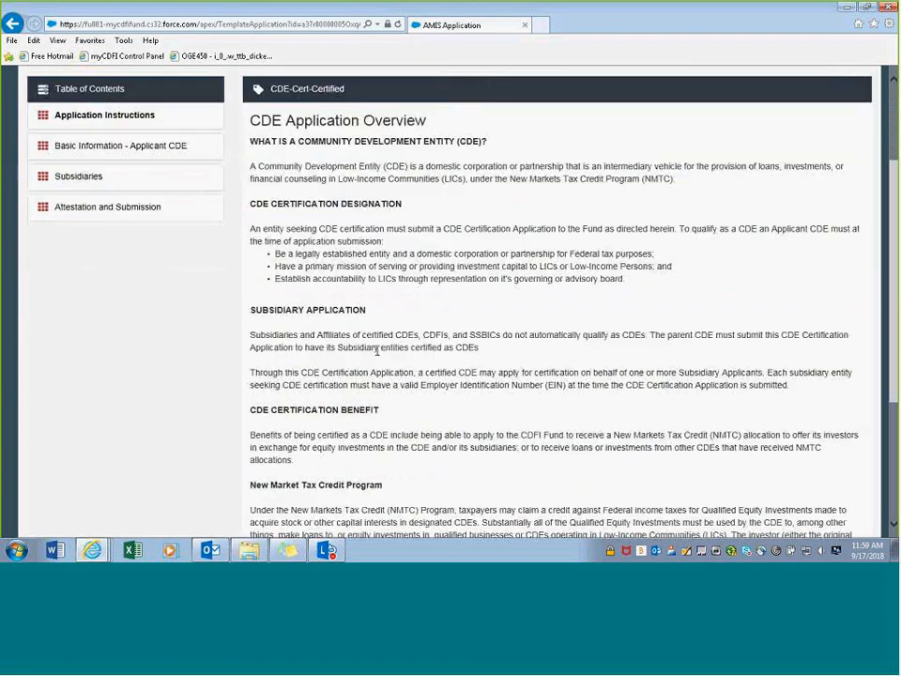
scroll(376, 351, down, 3)
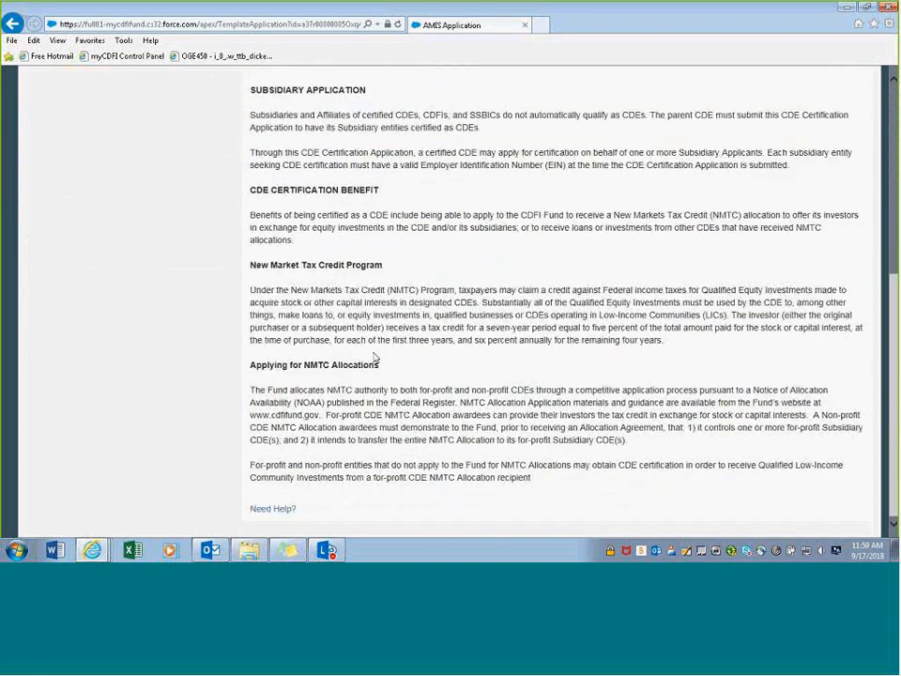
scroll(373, 356, up, 5)
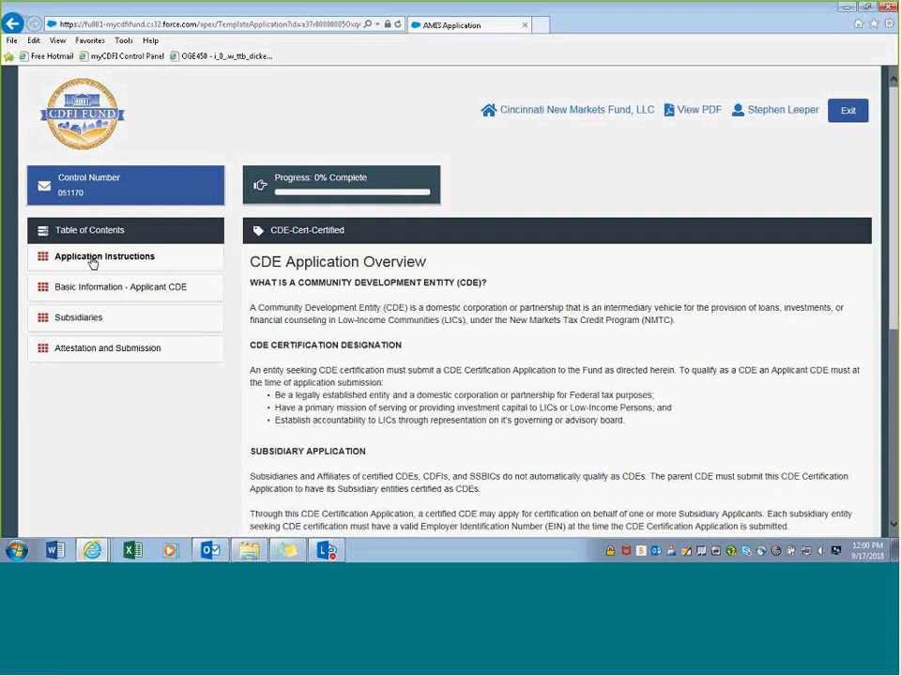
- Read the application instructions, then expand Basic Information - Applicant CDE
click(92, 261)
scroll(253, 292, down, 2)
scroll(253, 292, down, 2)
scroll(255, 290, up, 4)
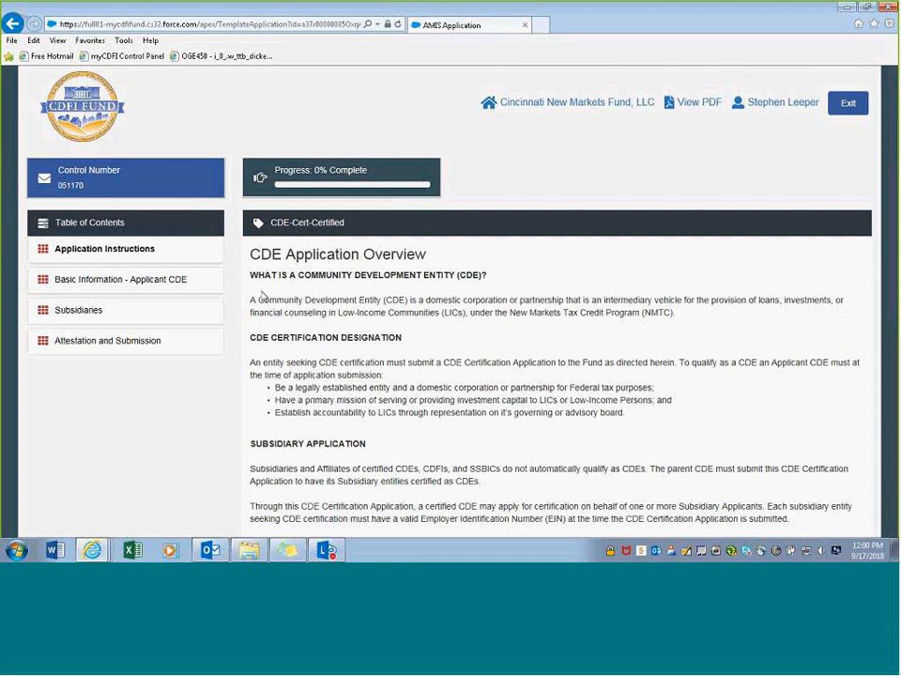
click(99, 280)
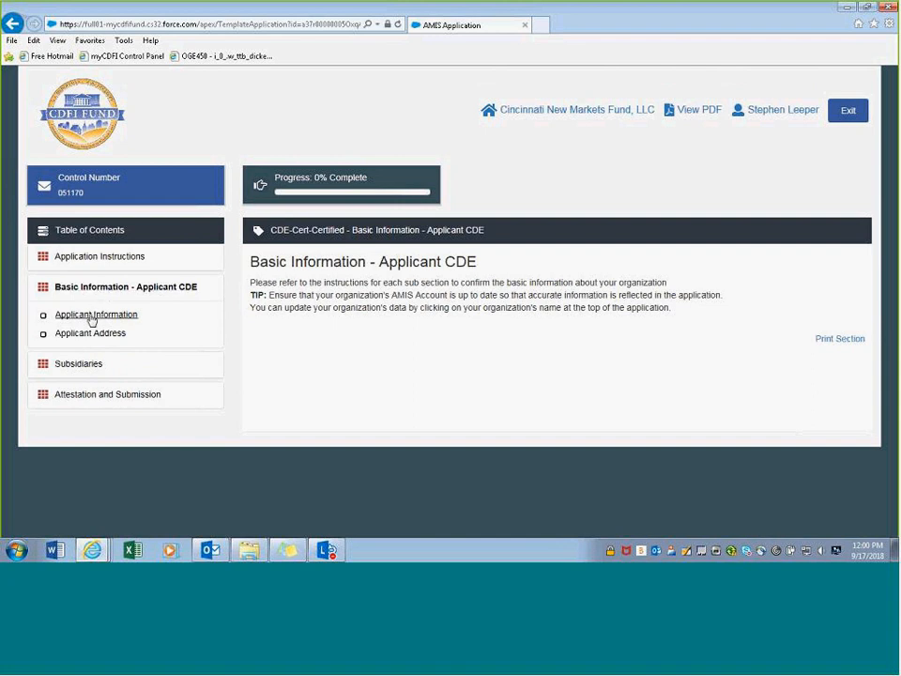
- Review Applicant Information's pre-filled name, 7/22/2003 establishment date and control number
click(91, 318)
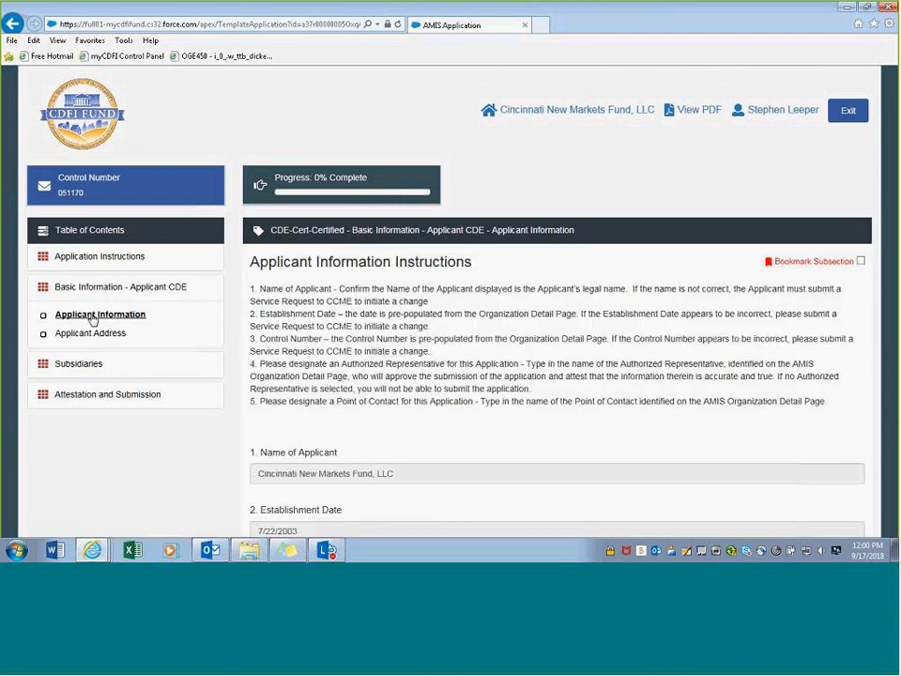
scroll(284, 306, down, 3)
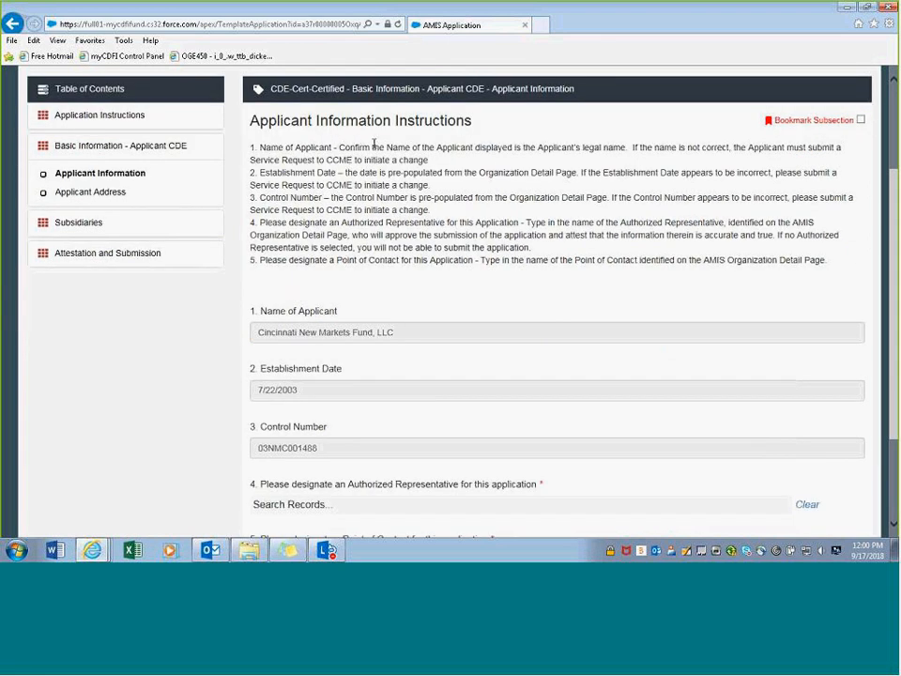
scroll(373, 146, down, 3)
scroll(374, 145, up, 4)
scroll(369, 155, down, 2)
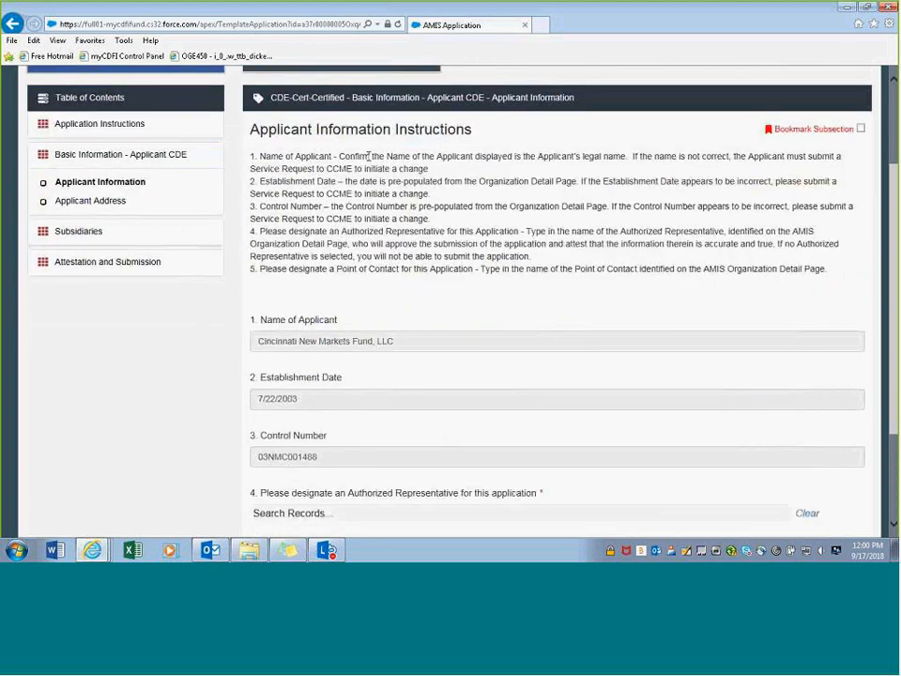
scroll(366, 164, down, 3)
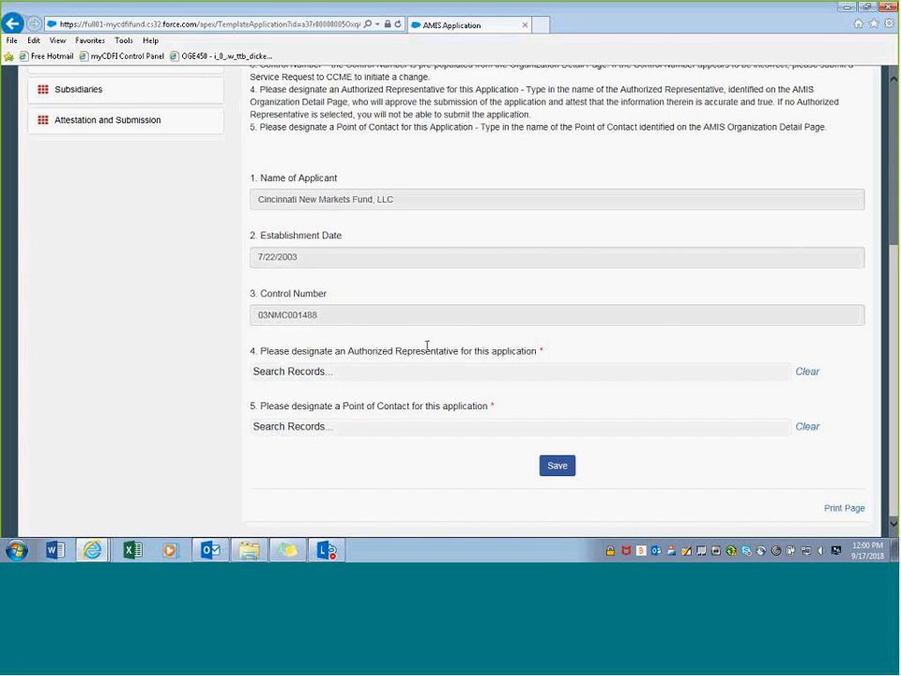
- Search for and select the contact as Authorized Representative
click(313, 370)
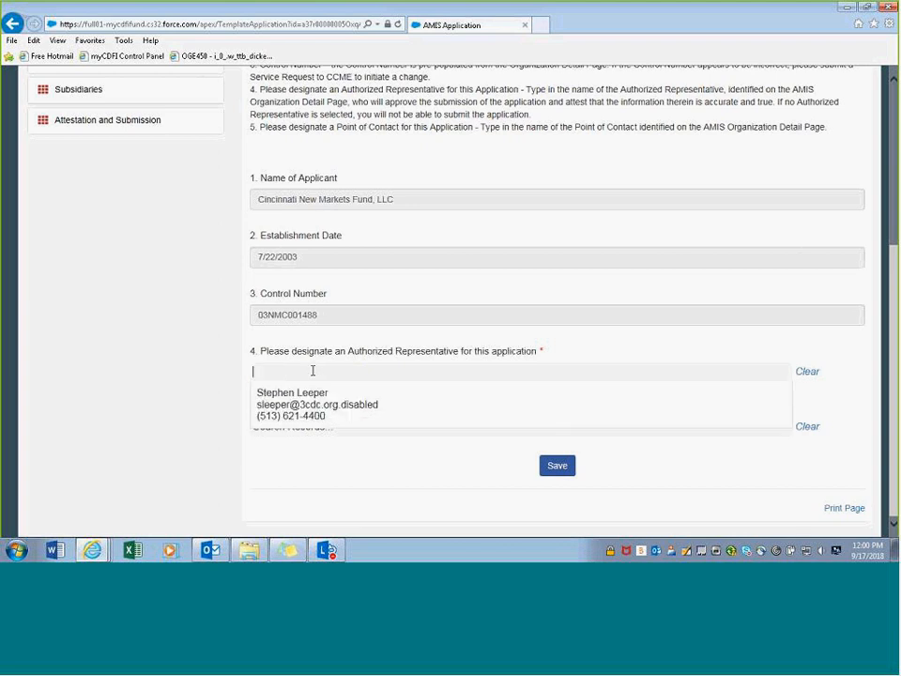
click(438, 306)
click(380, 368)
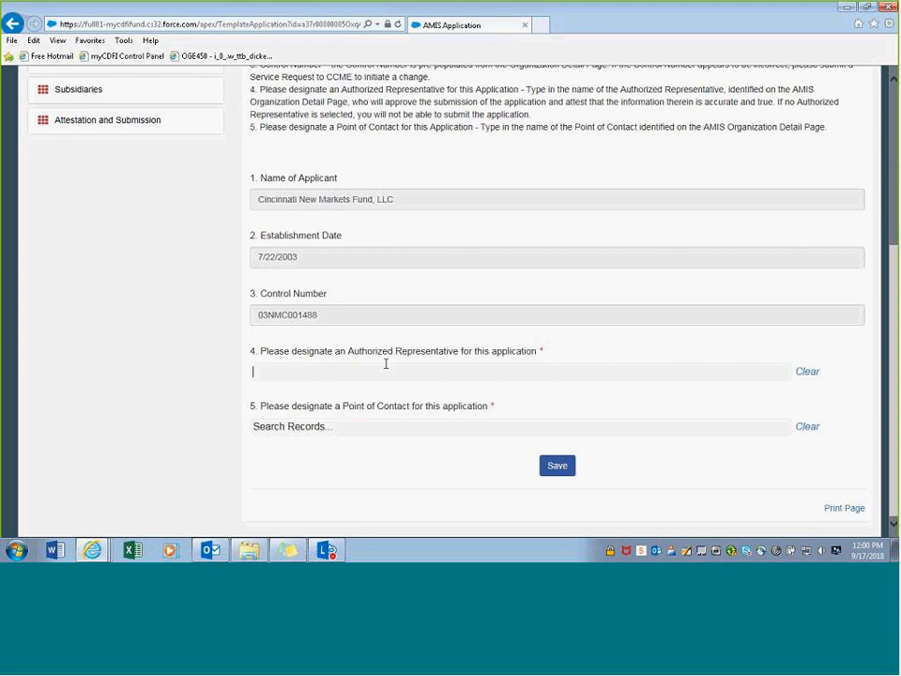
text(s)
click(371, 401)
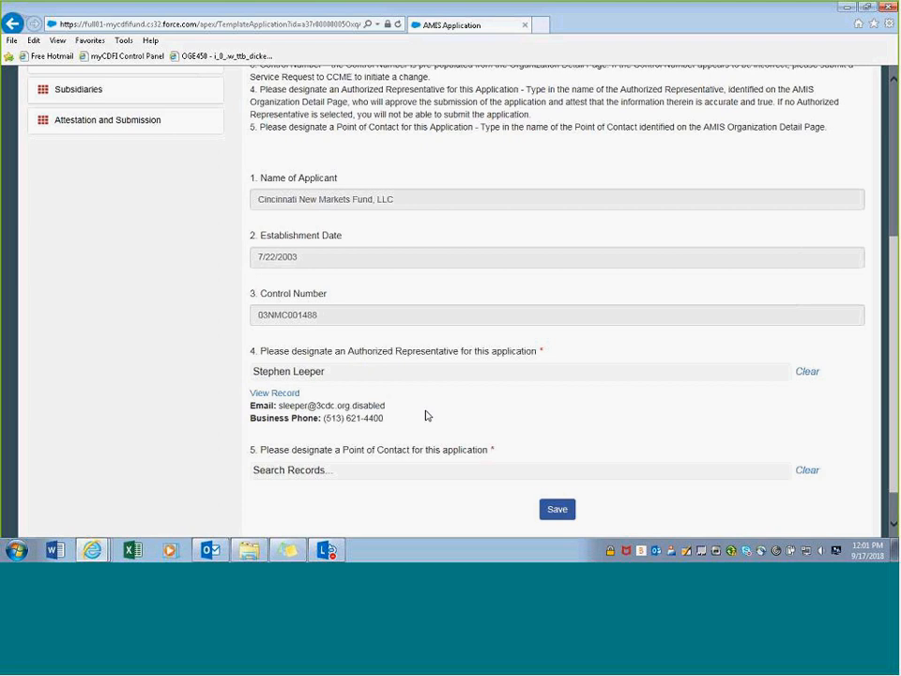
- Select the same contact as Point of Contact and save Applicant Information
scroll(425, 415, down, 1)
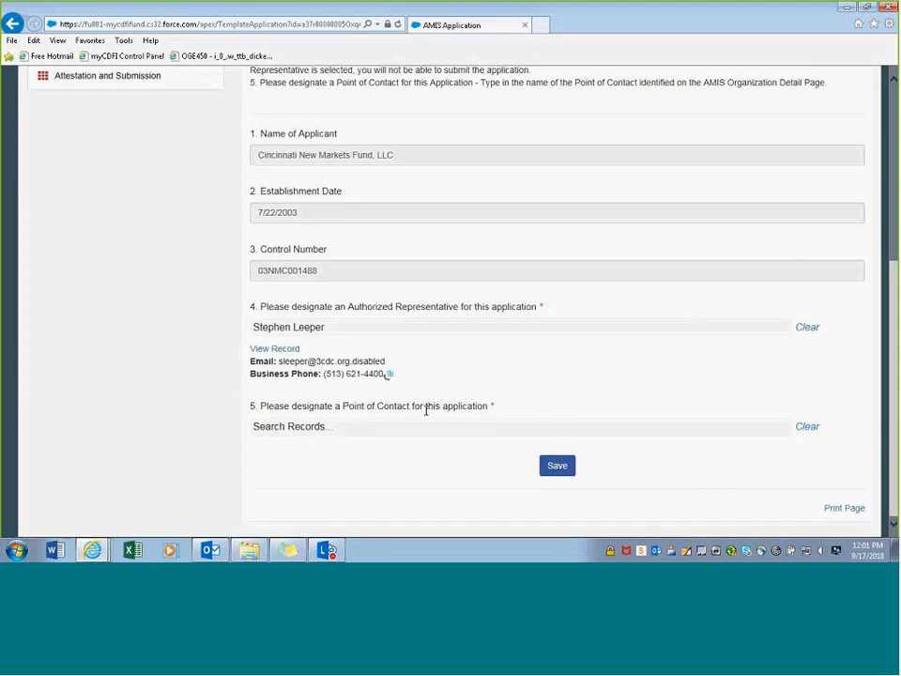
click(335, 428)
text(s)
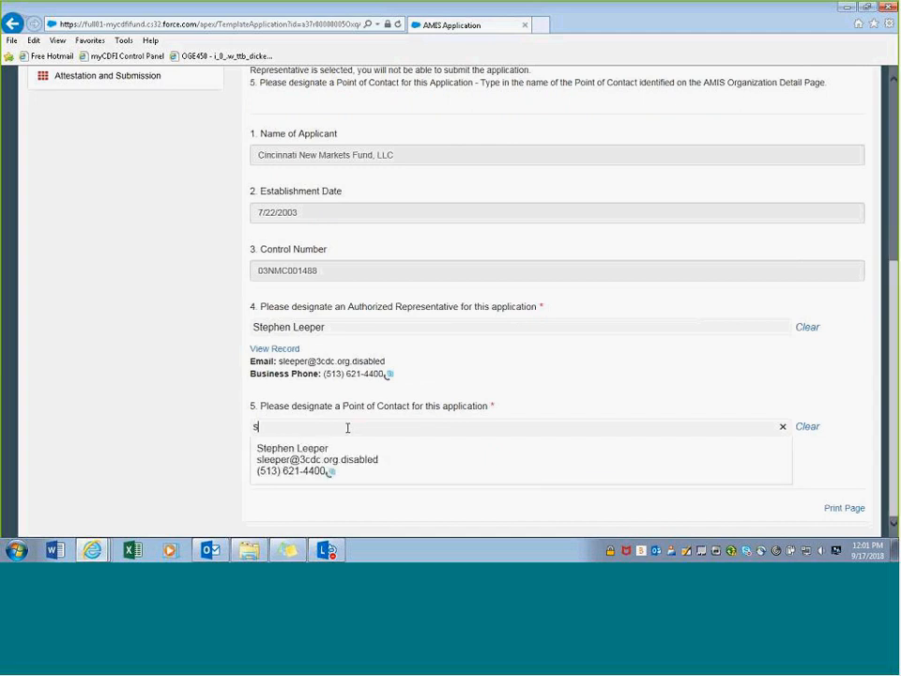
click(336, 451)
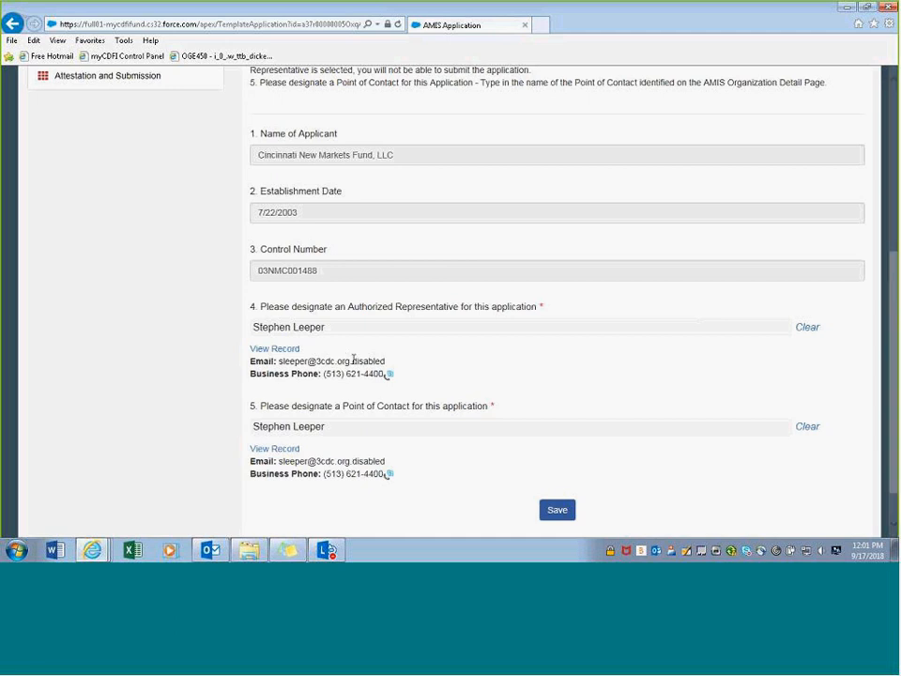
scroll(456, 394, up, 2)
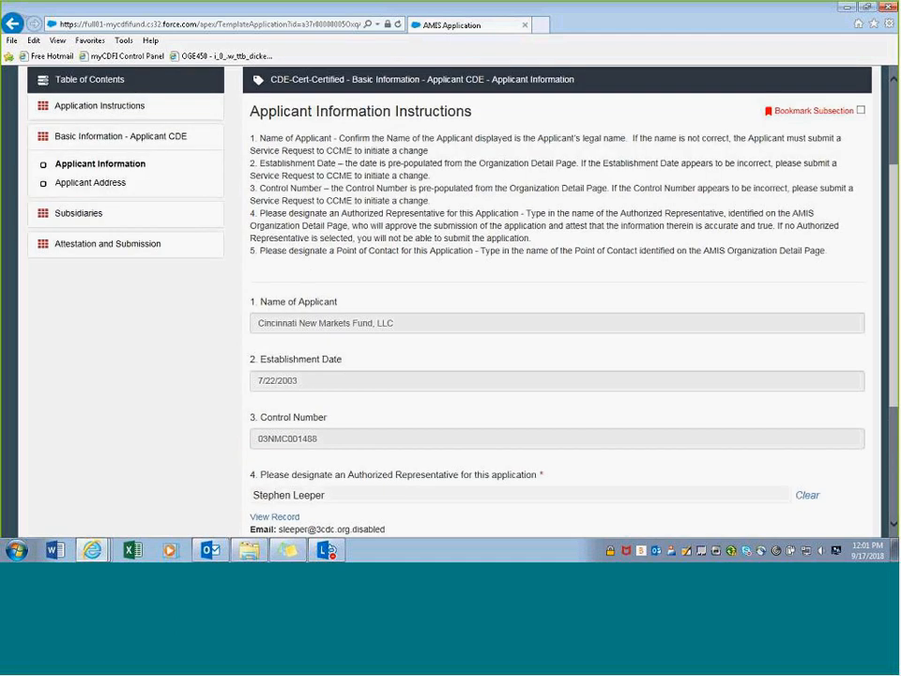
scroll(455, 394, down, 3)
click(566, 466)
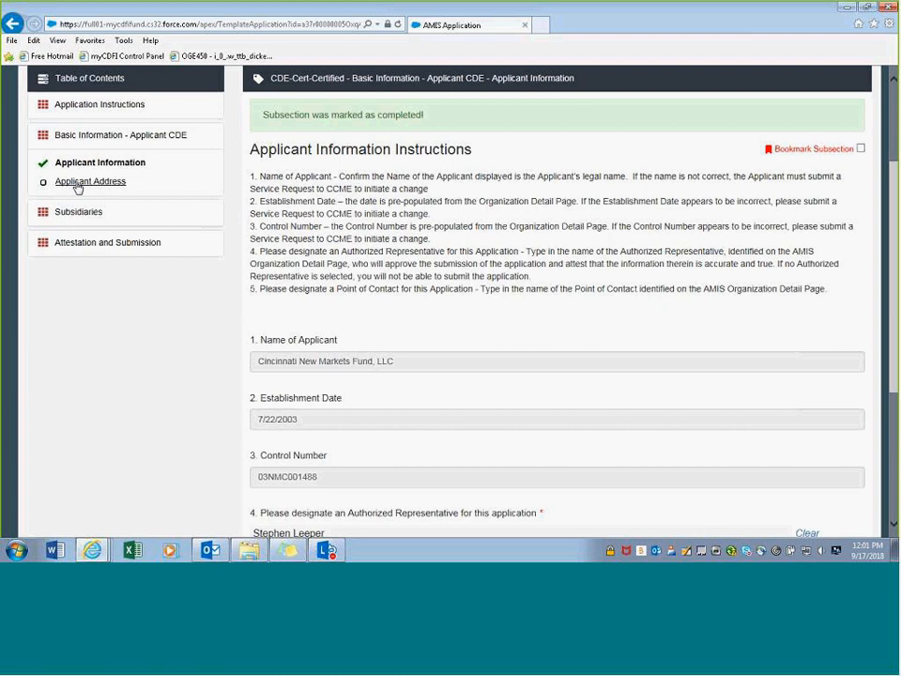
- Review and save Applicant Address as completed, then go to Subsidiaries at 44% complete
click(78, 183)
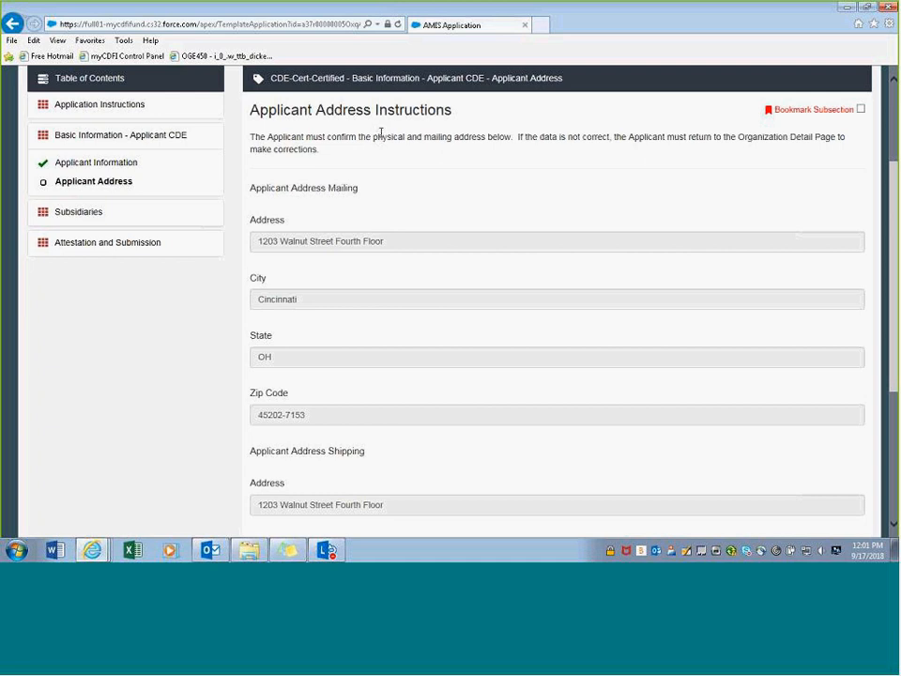
scroll(382, 138, down, 3)
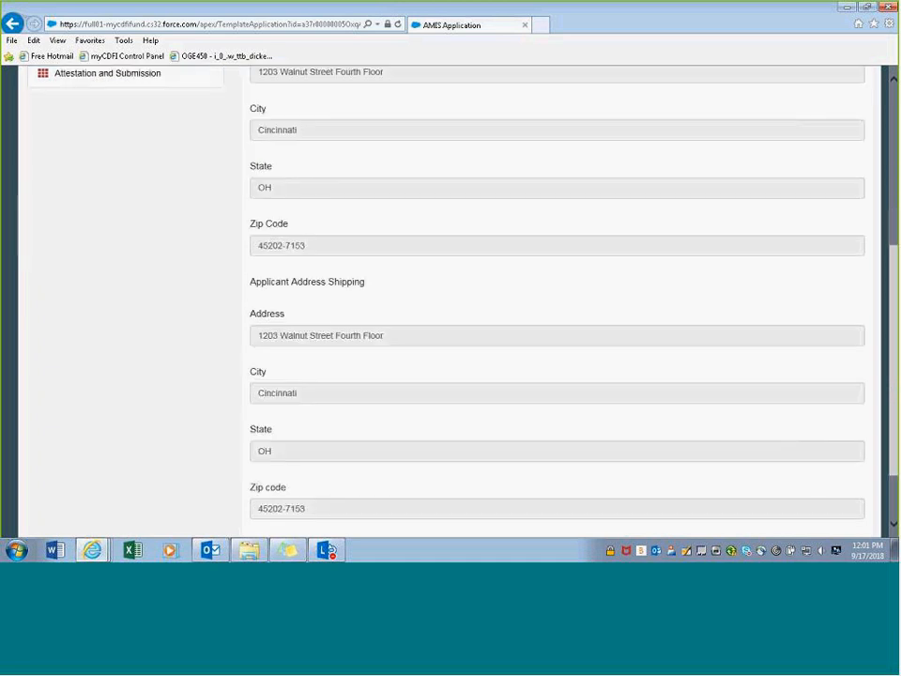
scroll(382, 140, up, 3)
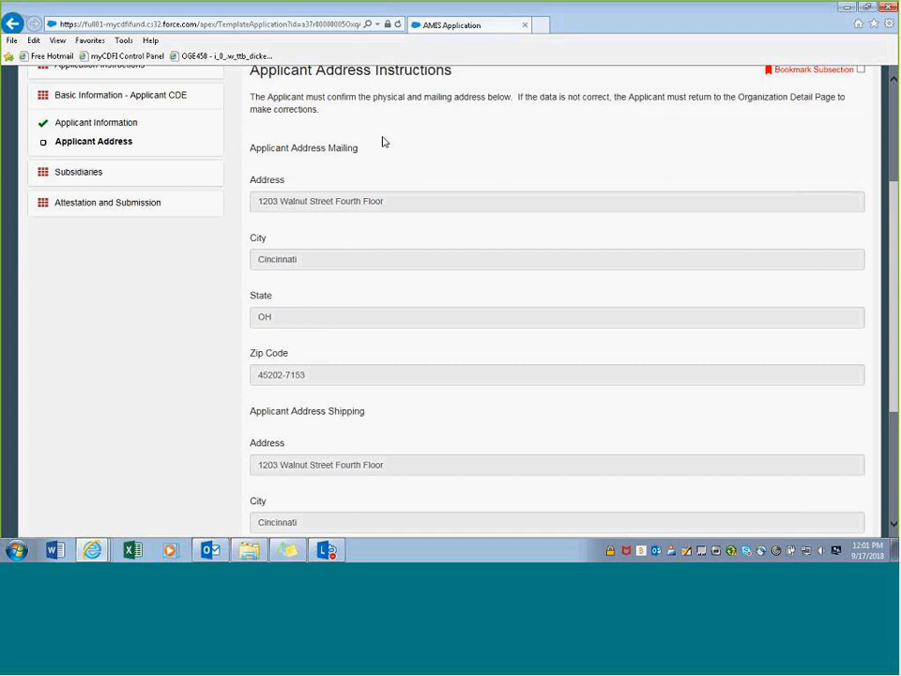
scroll(383, 140, down, 3)
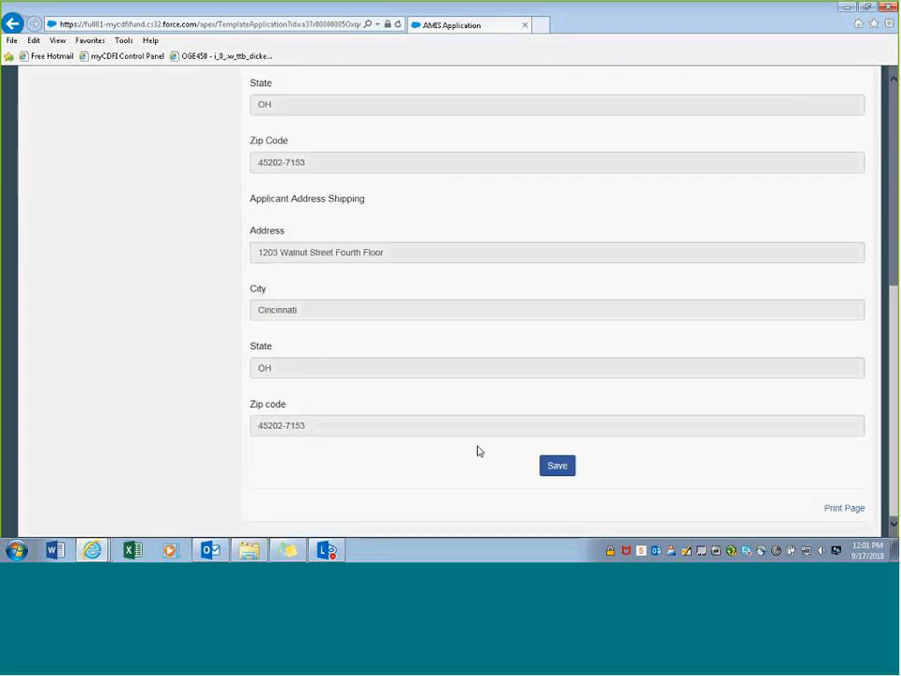
scroll(477, 451, up, 1)
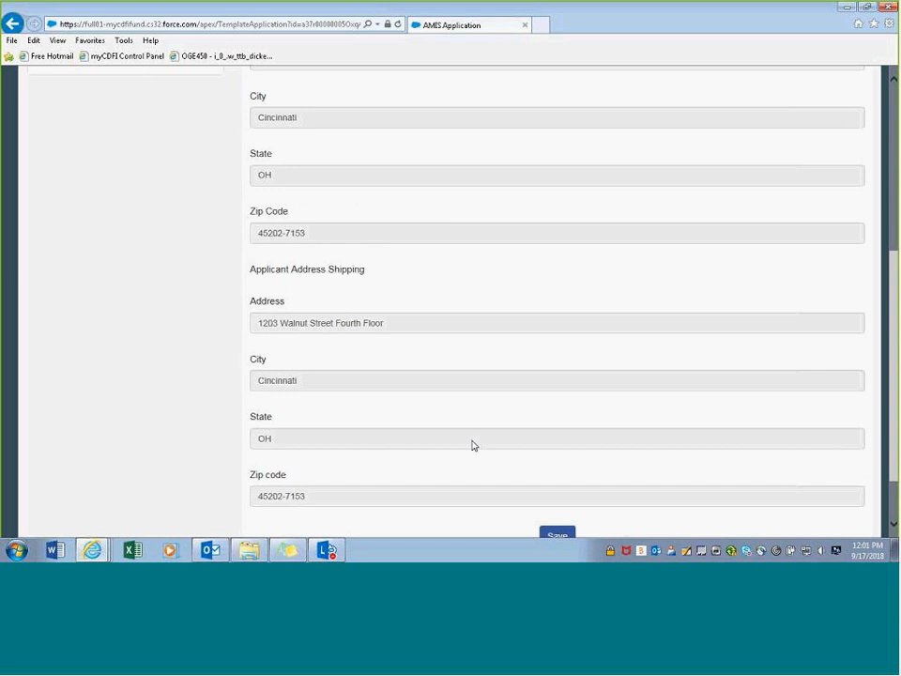
scroll(472, 445, down, 1)
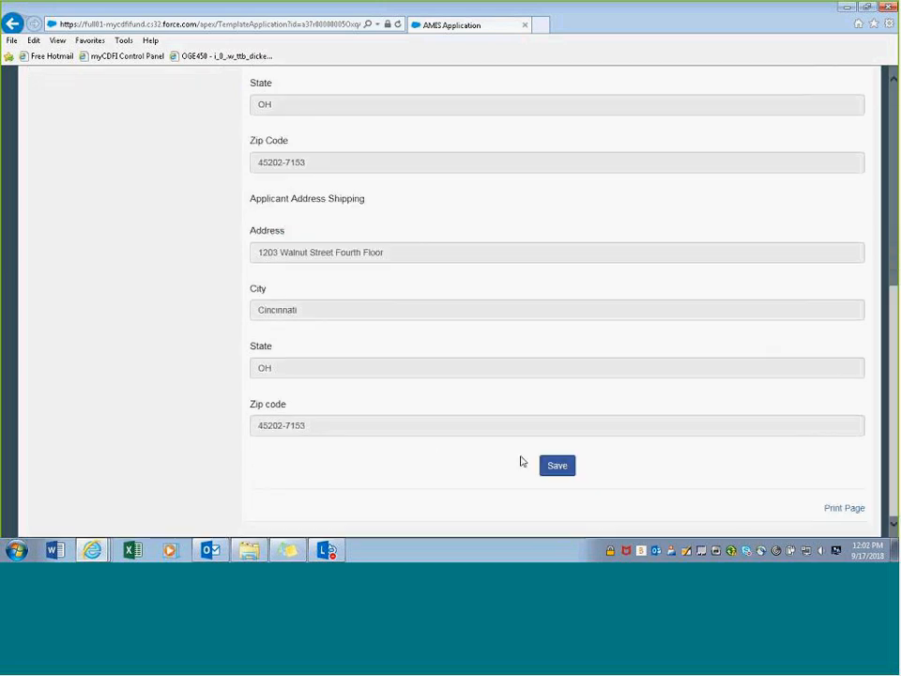
click(557, 466)
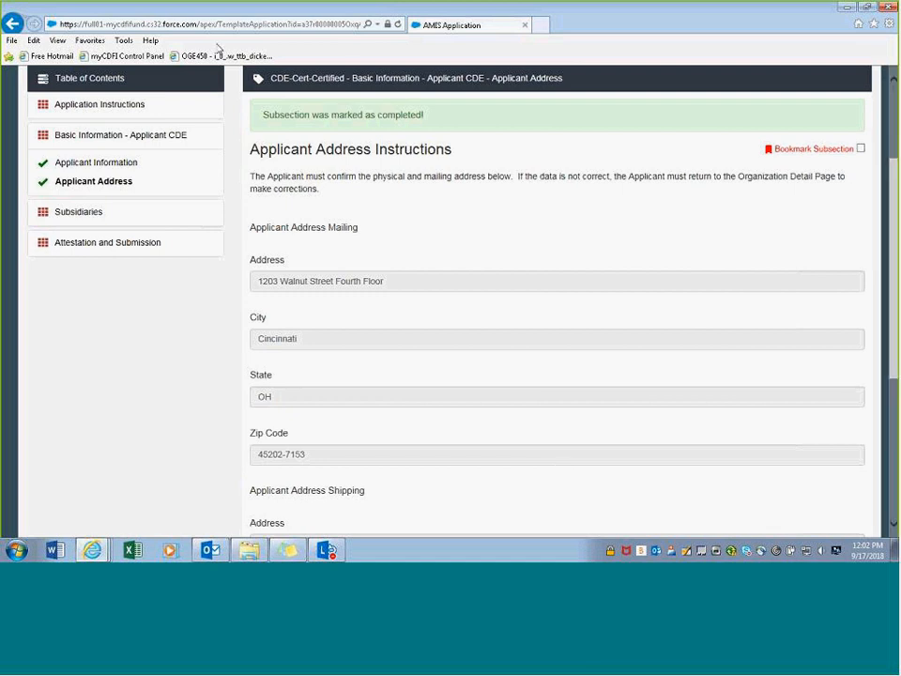
click(81, 212)
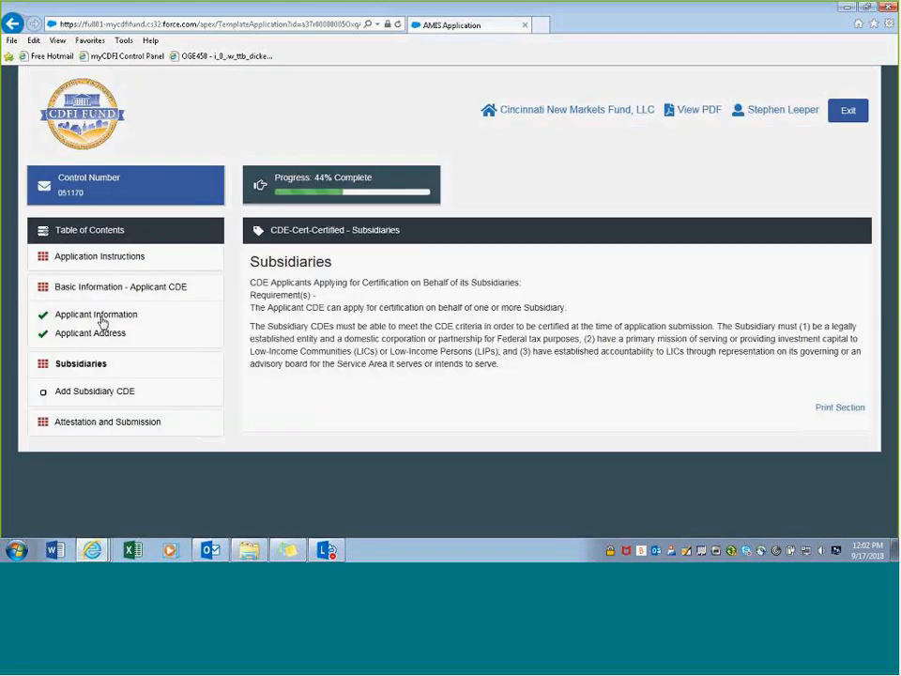
- Add a blank subsidiary CDE row and put the cursor in its Record Number field
click(79, 396)
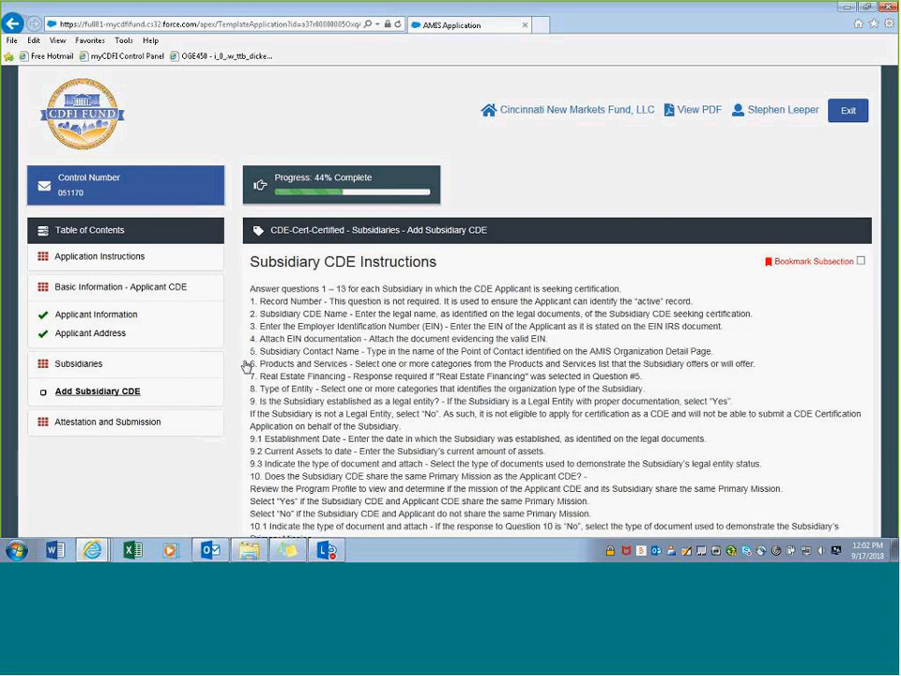
scroll(302, 349, down, 6)
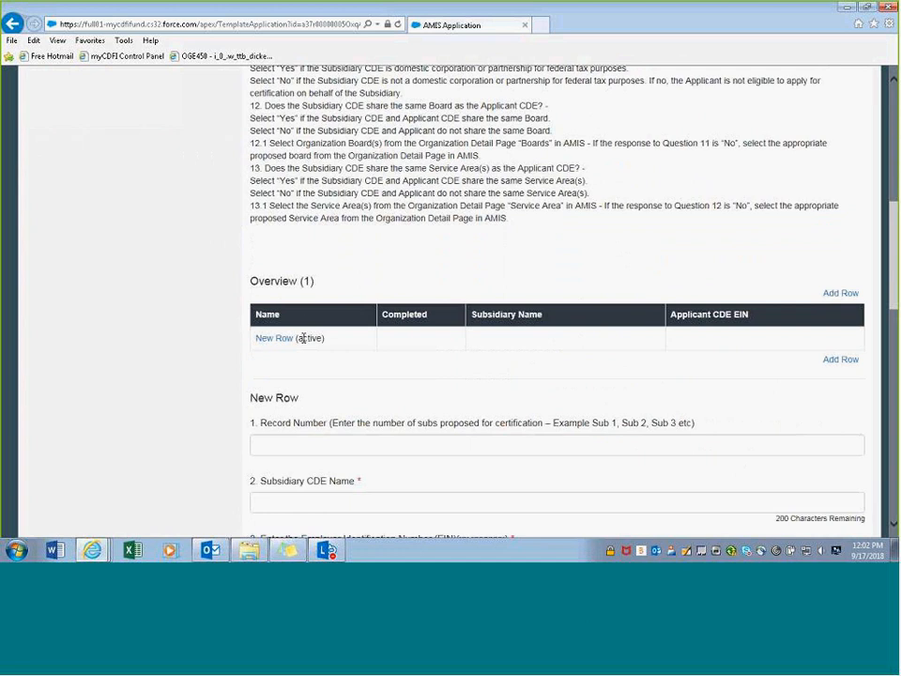
scroll(305, 325, down, 1)
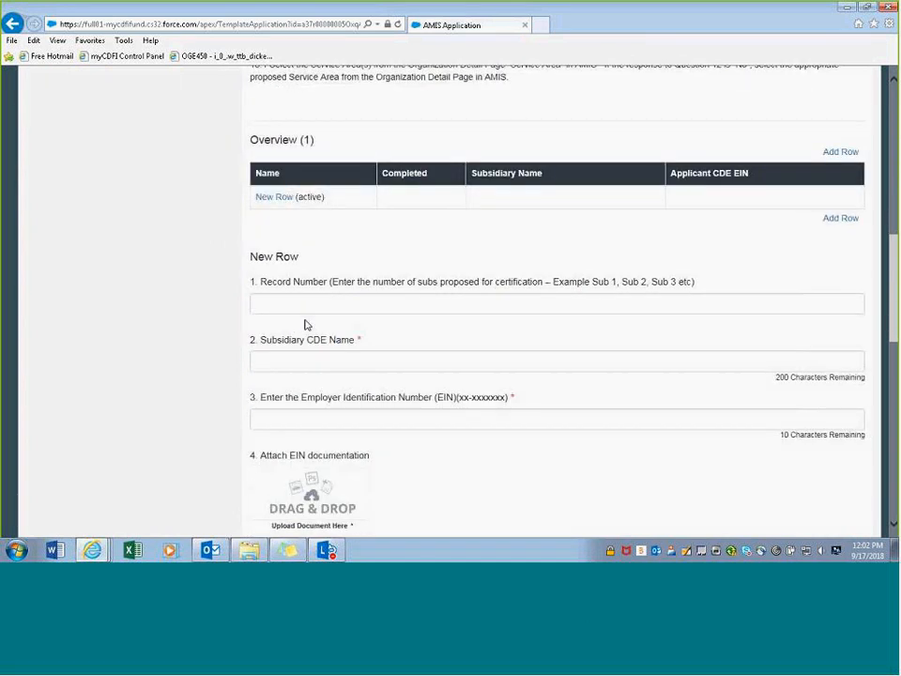
scroll(305, 324, up, 1)
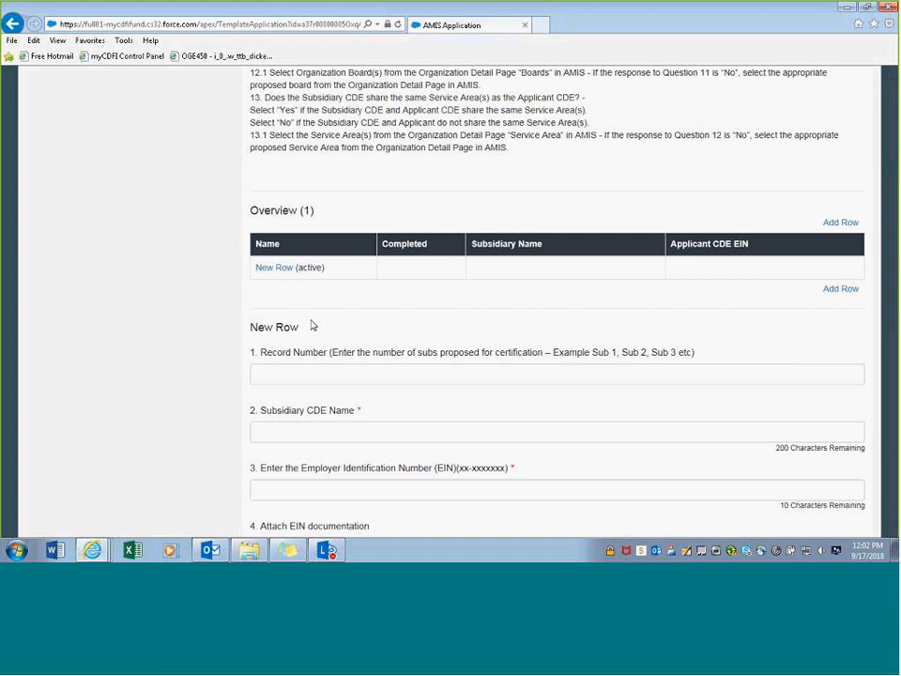
scroll(319, 324, down, 1)
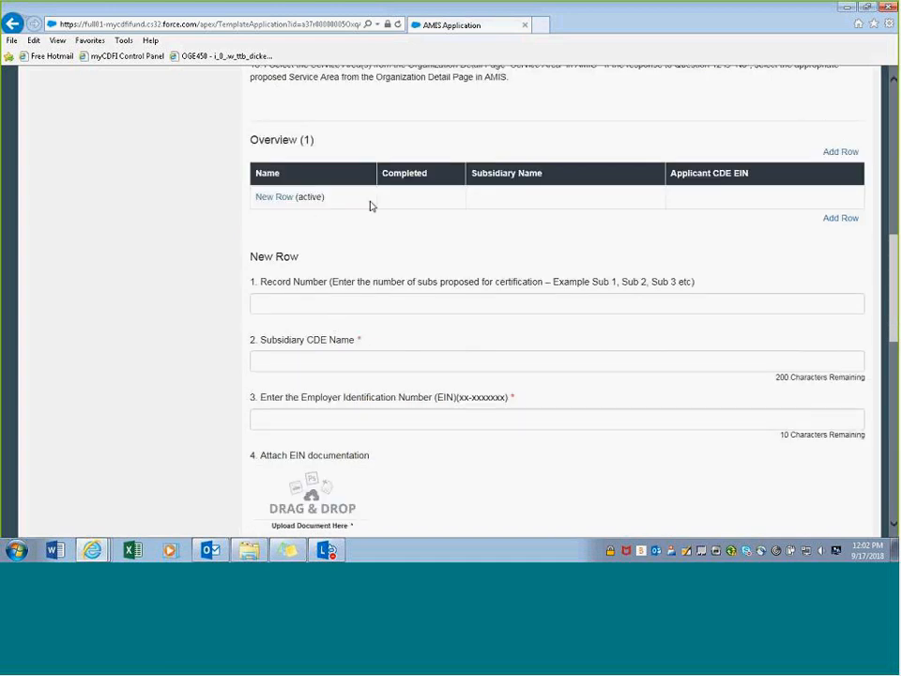
scroll(371, 197, down, 1)
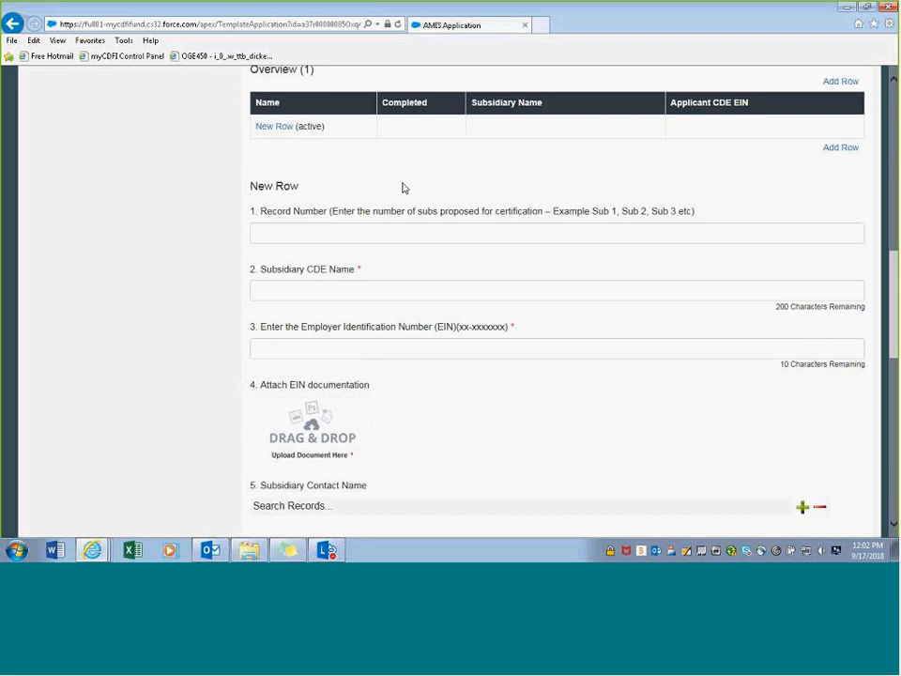
click(335, 237)
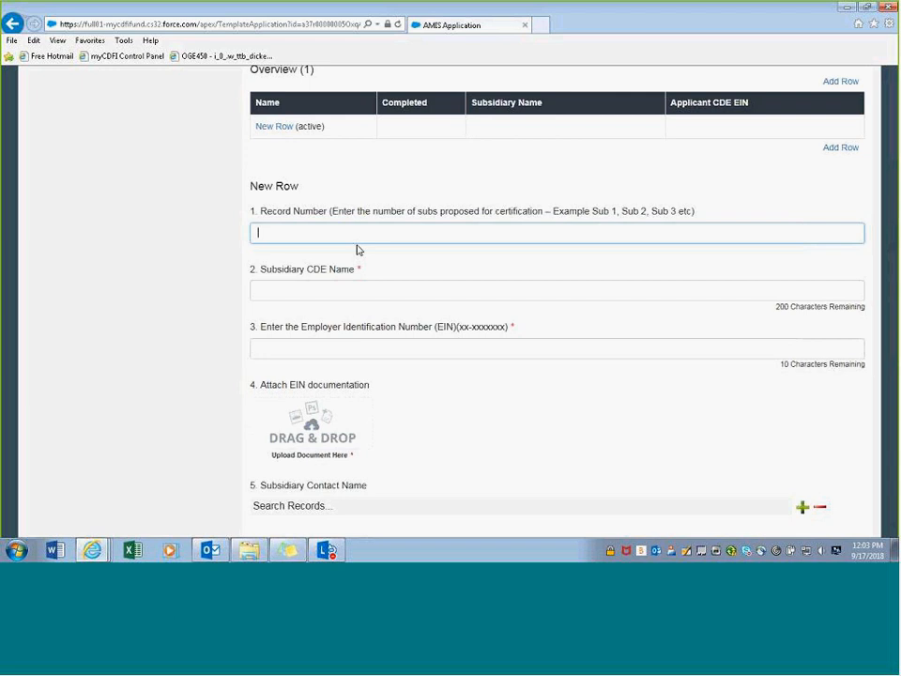
- Enter record number 'Sub 1', CDE name 'CIN Sub 1' and the subsidiary's EIN
text(Sub 1)
click(275, 294)
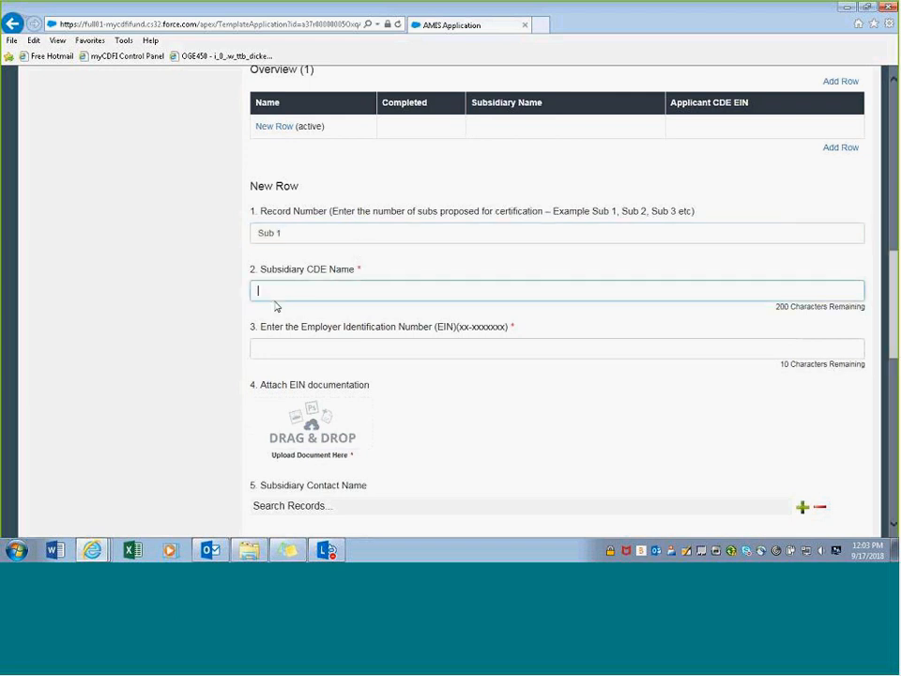
text(CIN)
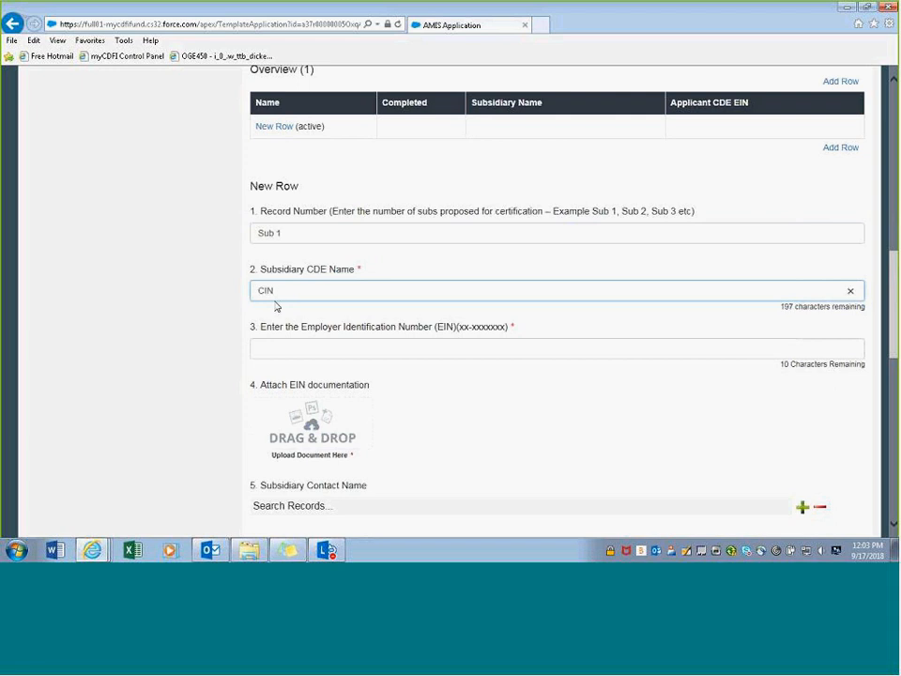
text( Sub 1)
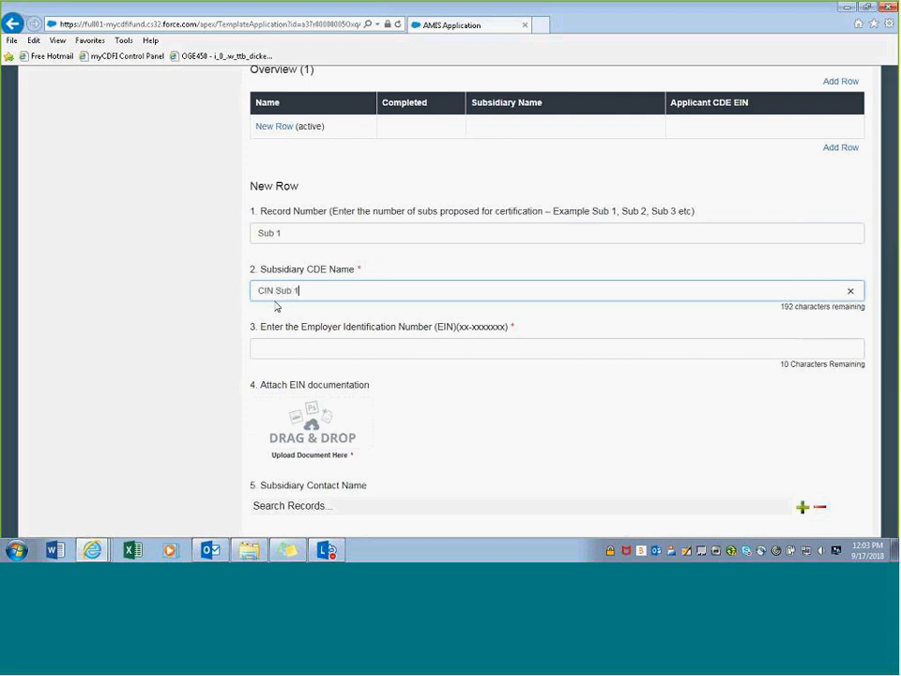
click(282, 348)
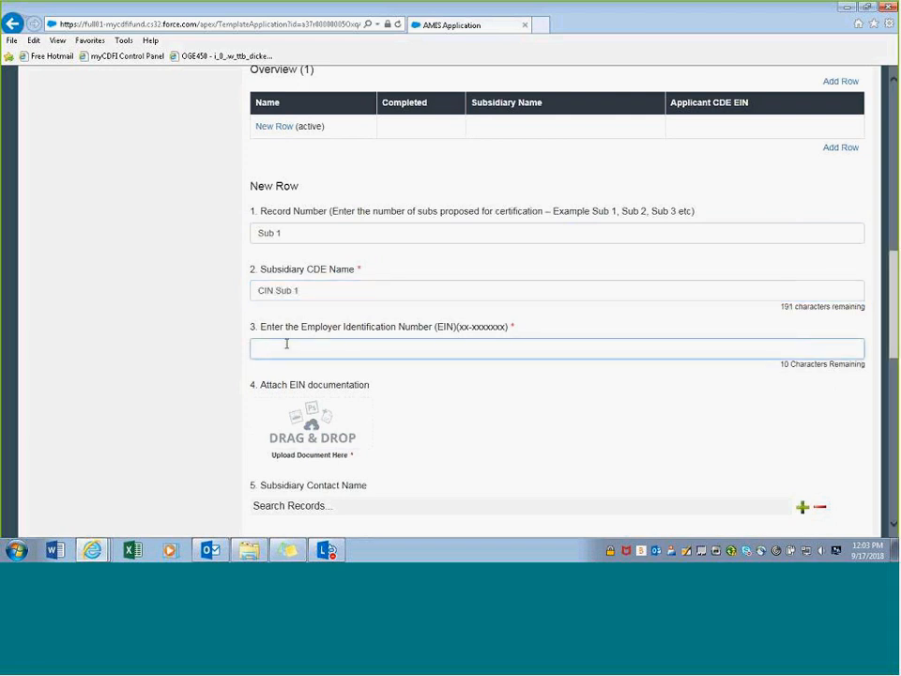
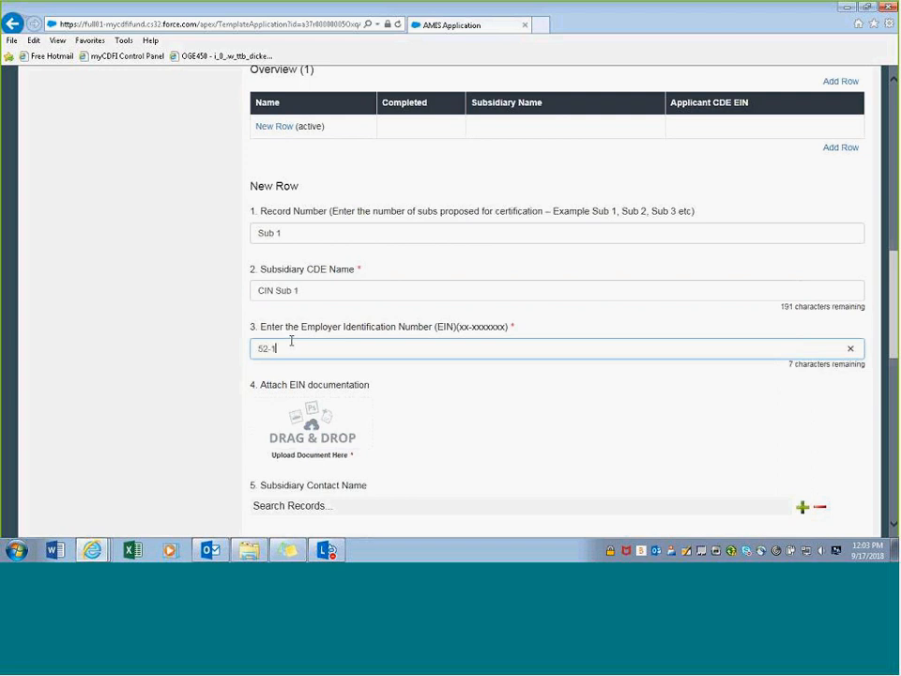
scroll(892, 300, down, 2)
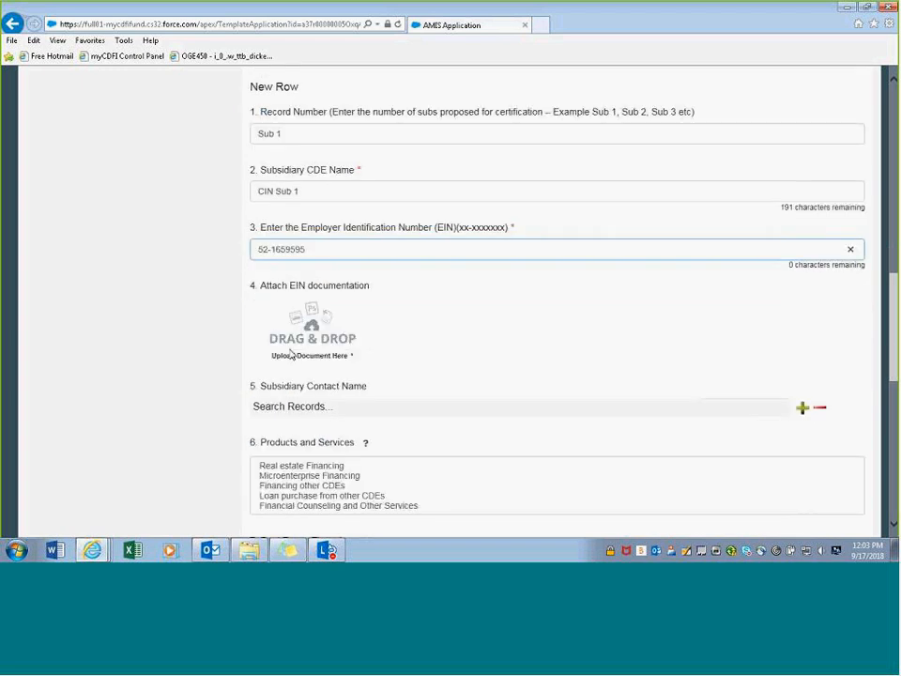
click(430, 284)
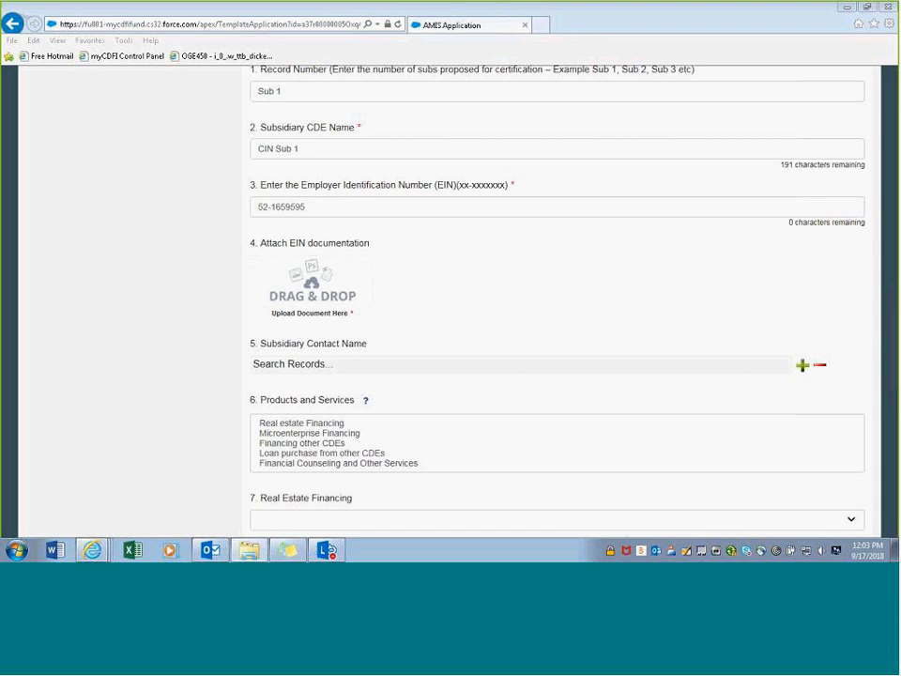
- Attach Legal Document Sample.docx as EIN documentation and search records for a contact with 'st'
drag(352, 192, 304, 281)
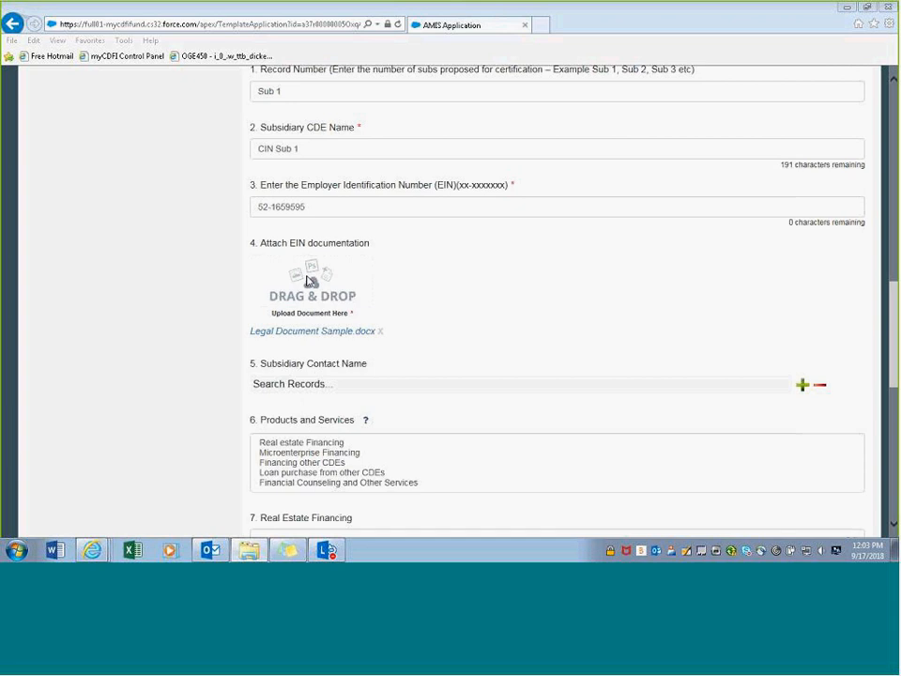
click(412, 304)
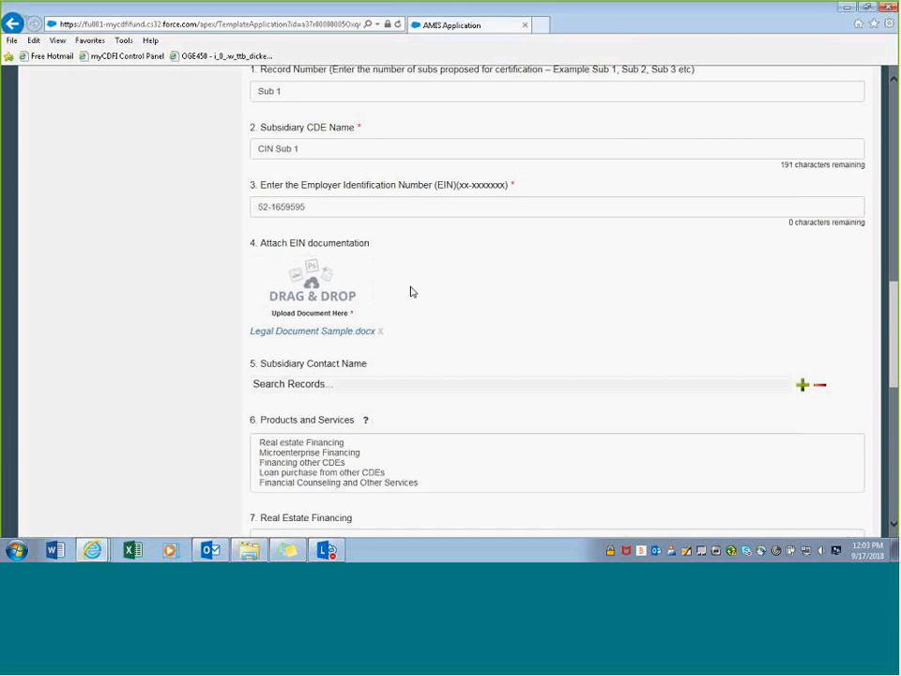
scroll(412, 292, up, 1)
scroll(367, 207, down, 1)
scroll(406, 310, down, 1)
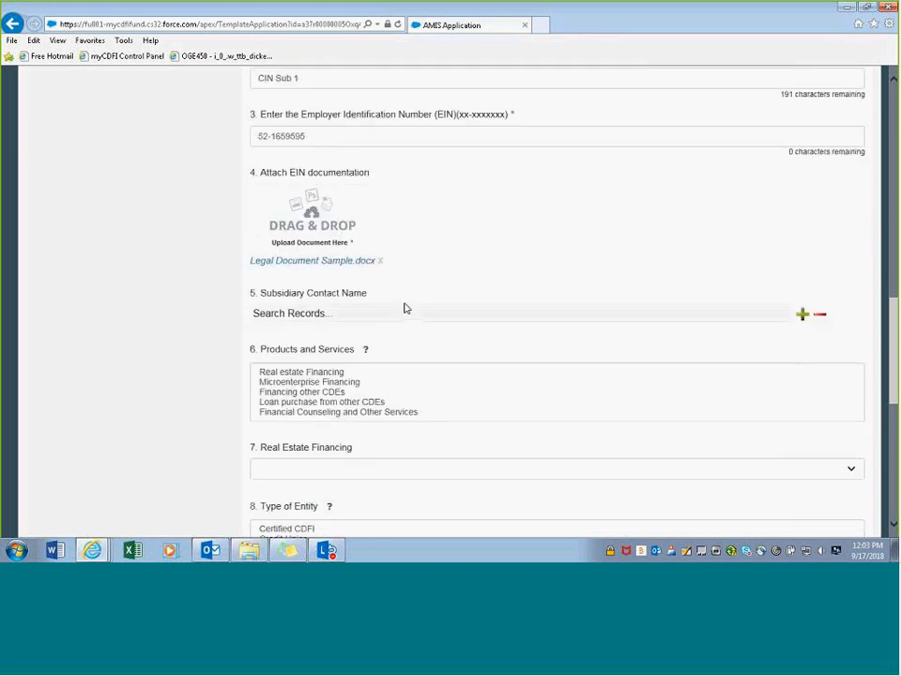
click(333, 313)
text(s)
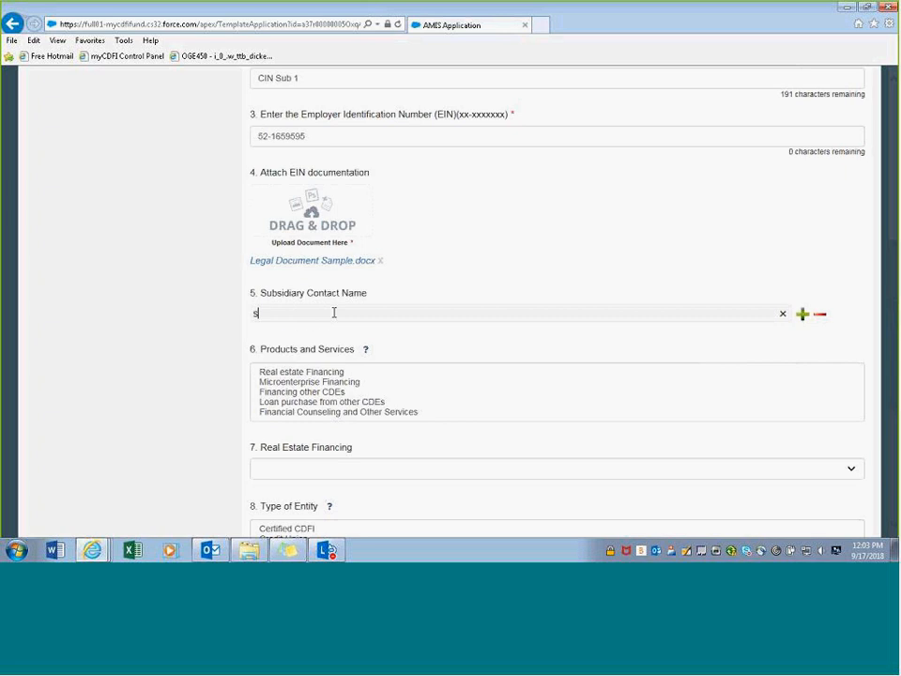
text(t)
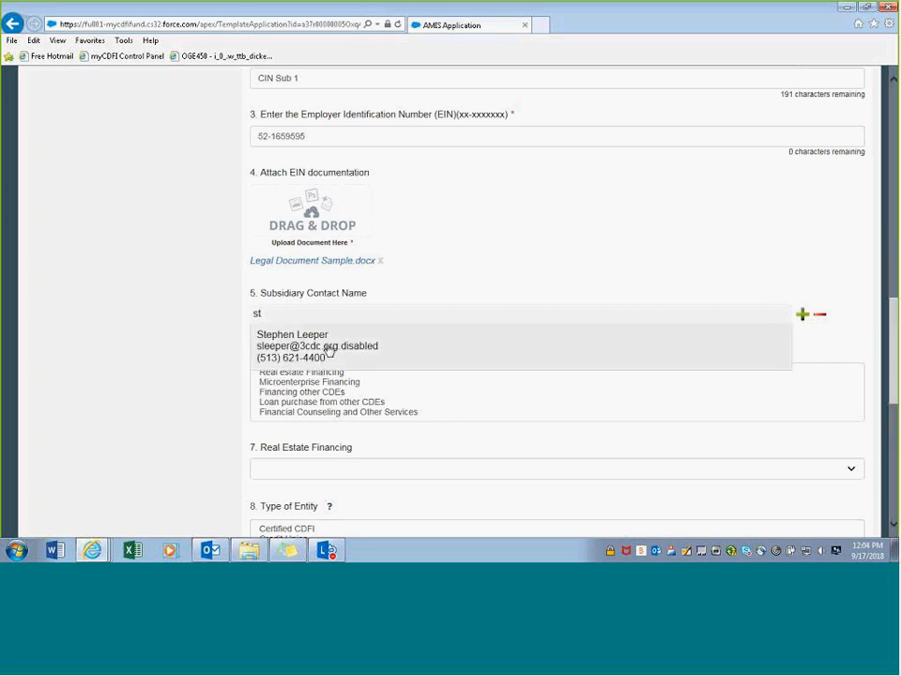
- Pick the subsidiary contact and select Microenterprise Financing and Loan purchase from other CDEs, leaving Real Estate Financing blank
click(329, 350)
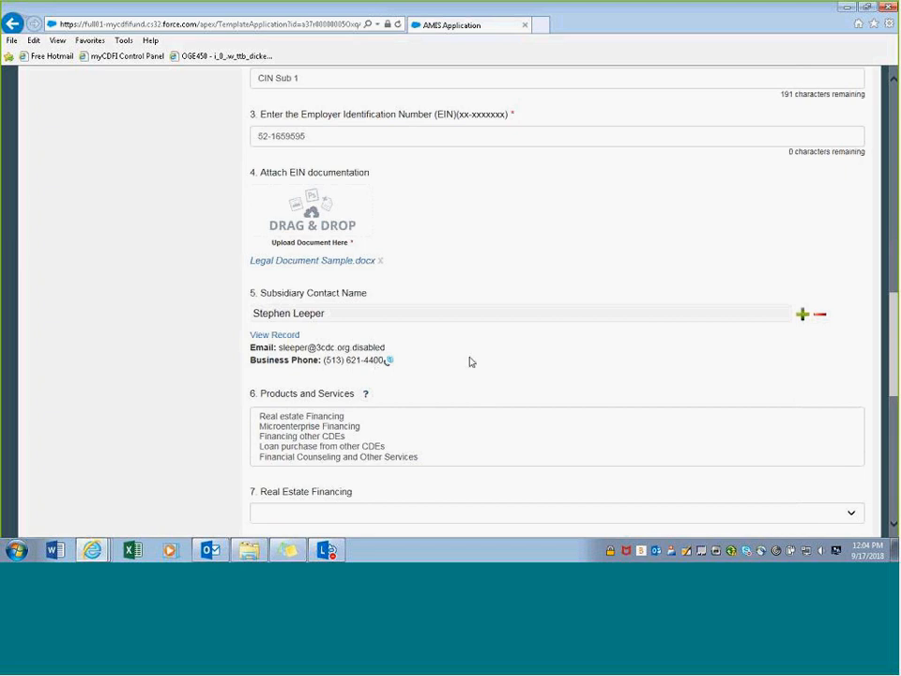
scroll(463, 363, down, 1)
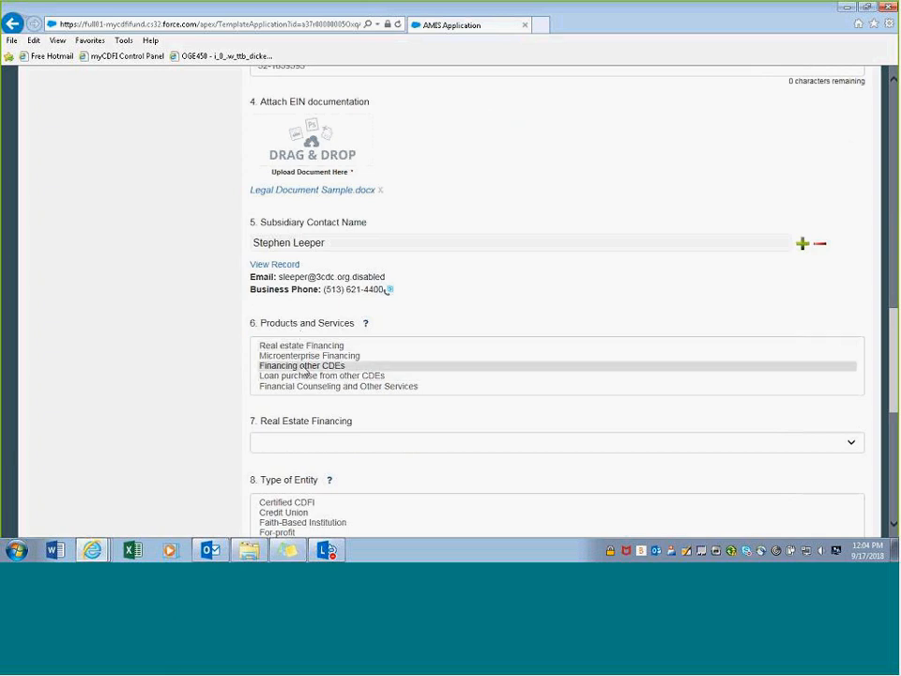
mouse_move(366, 326)
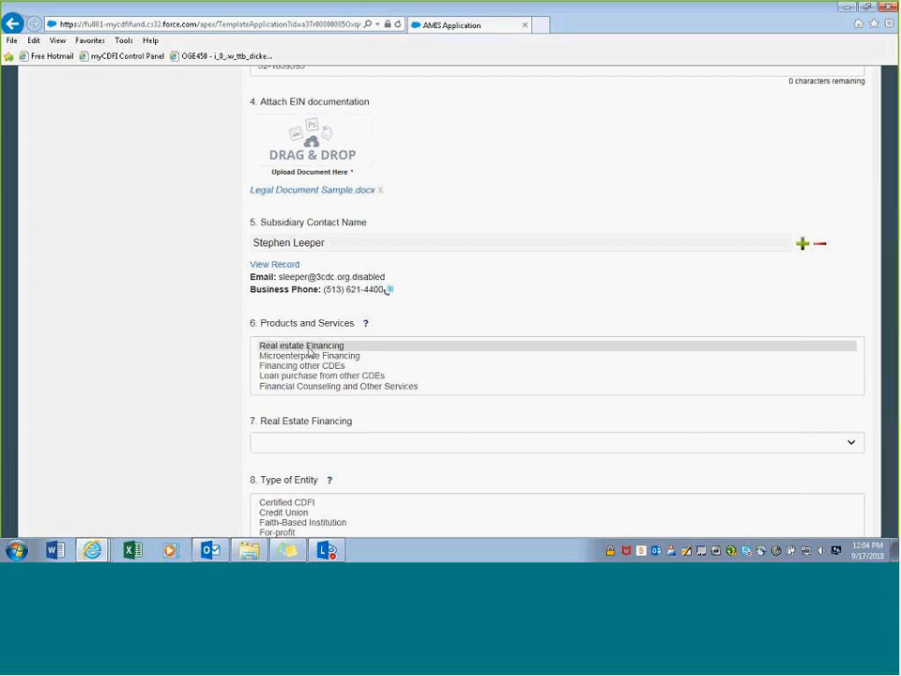
click(309, 355)
ctrl+click(314, 375)
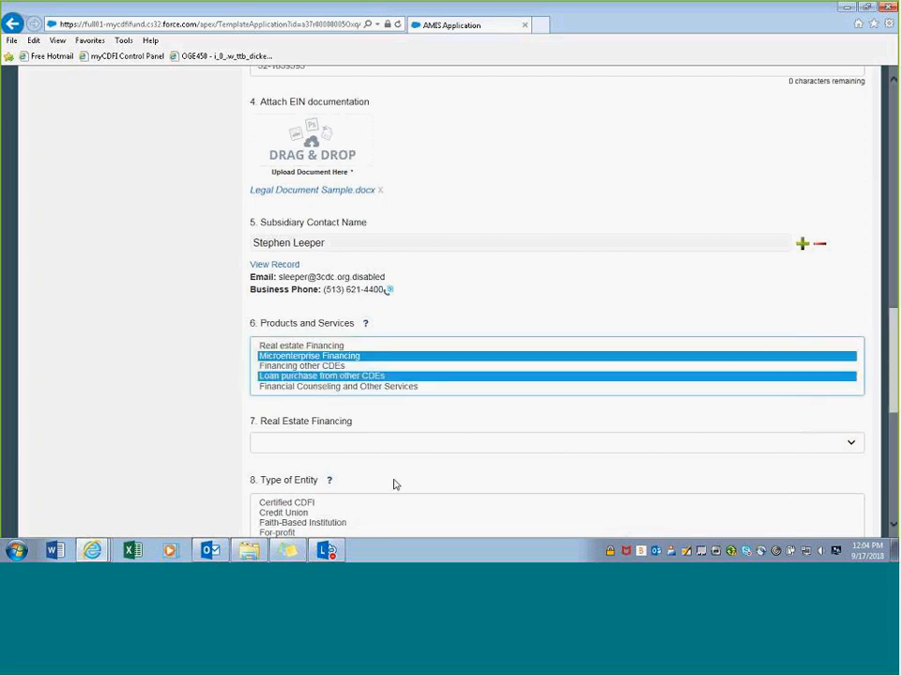
scroll(410, 428, down, 1)
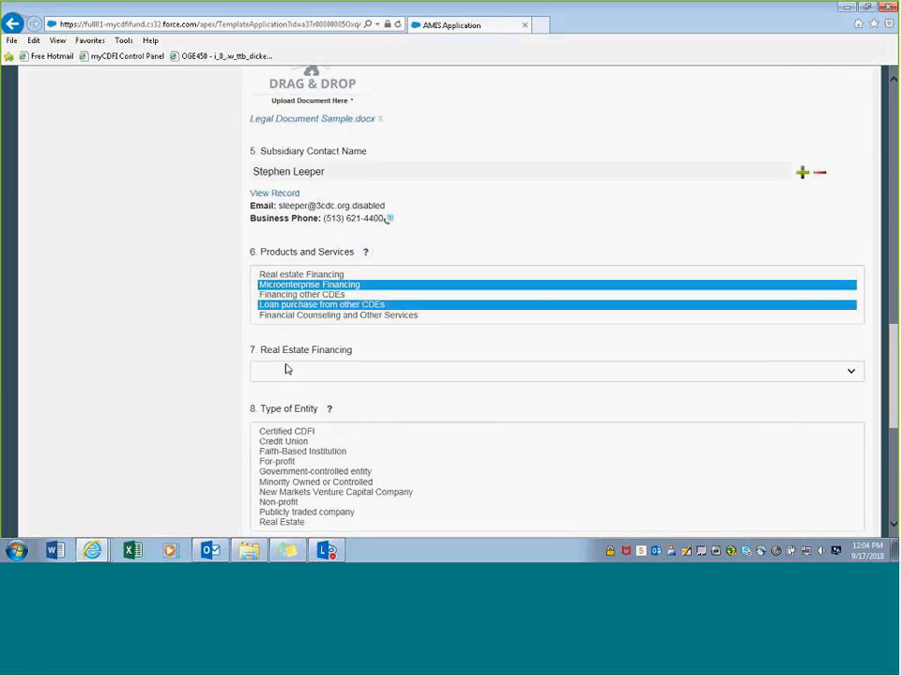
click(315, 376)
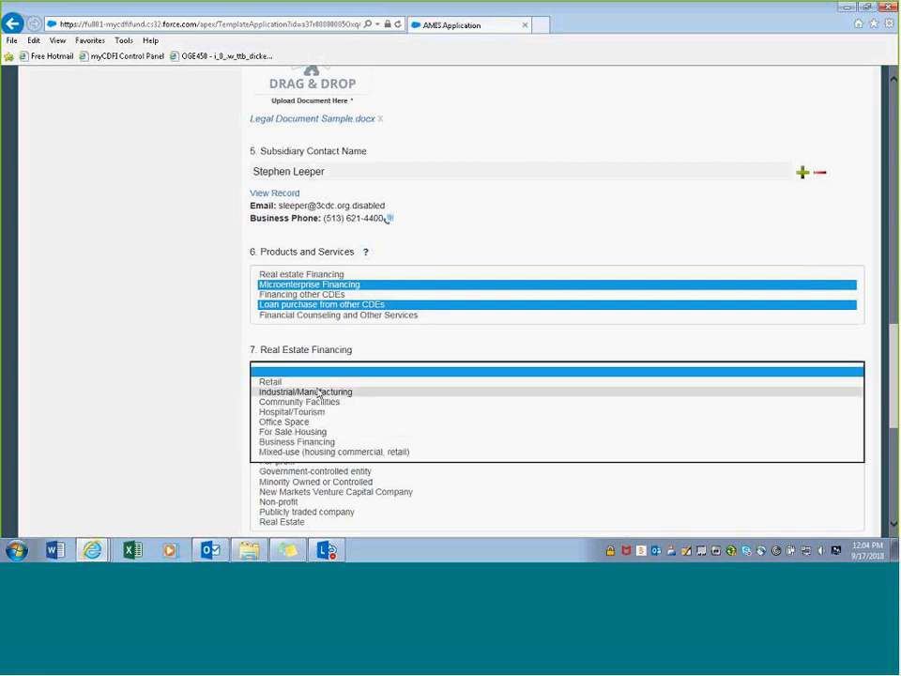
click(372, 352)
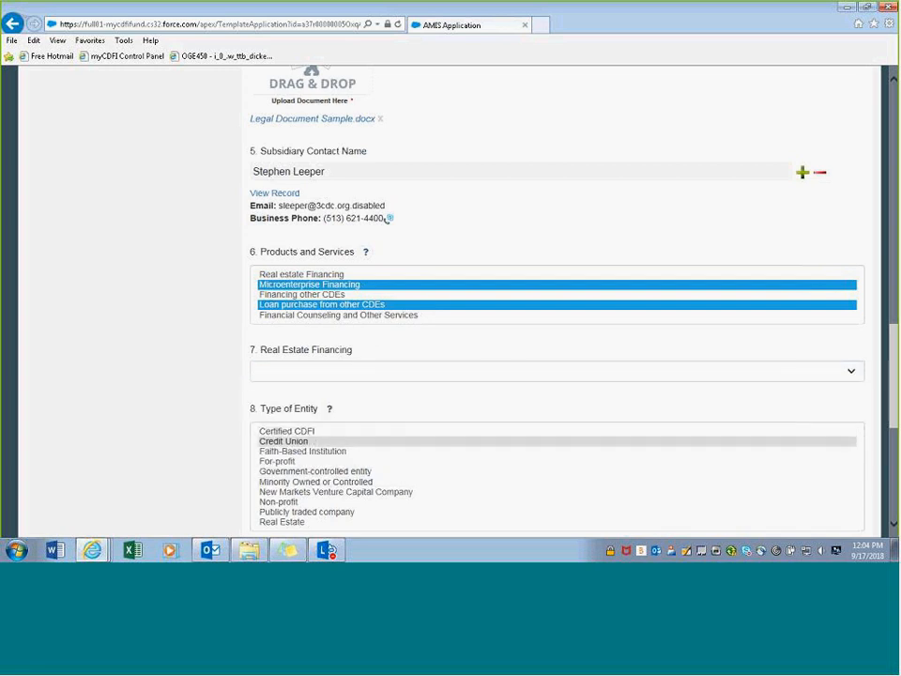
- Mark the entity type Non-profit and answer Yes to the legal-entity question
click(281, 502)
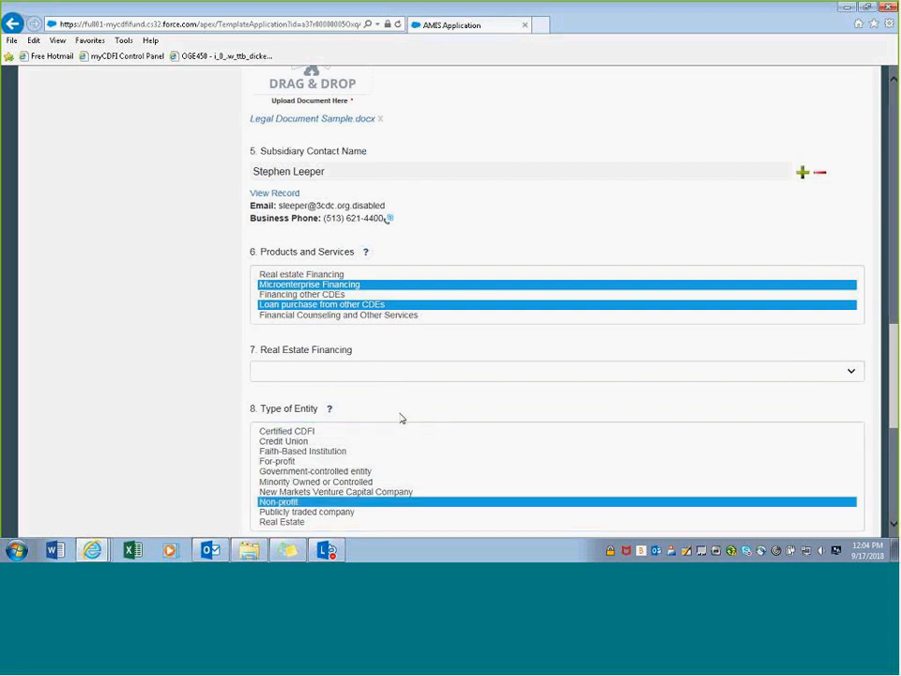
scroll(261, 472, down, 1)
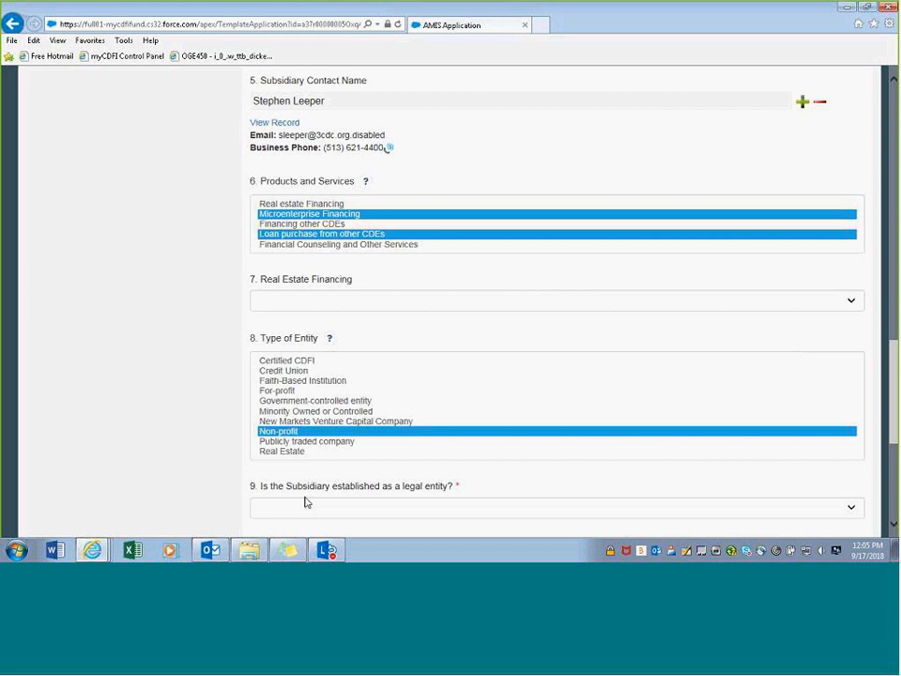
click(363, 514)
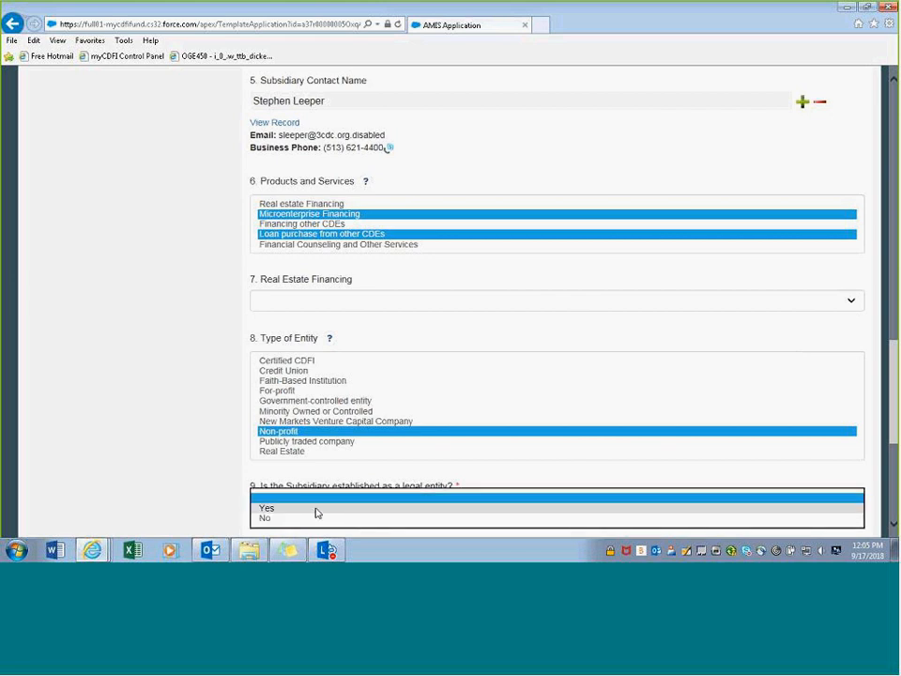
click(314, 508)
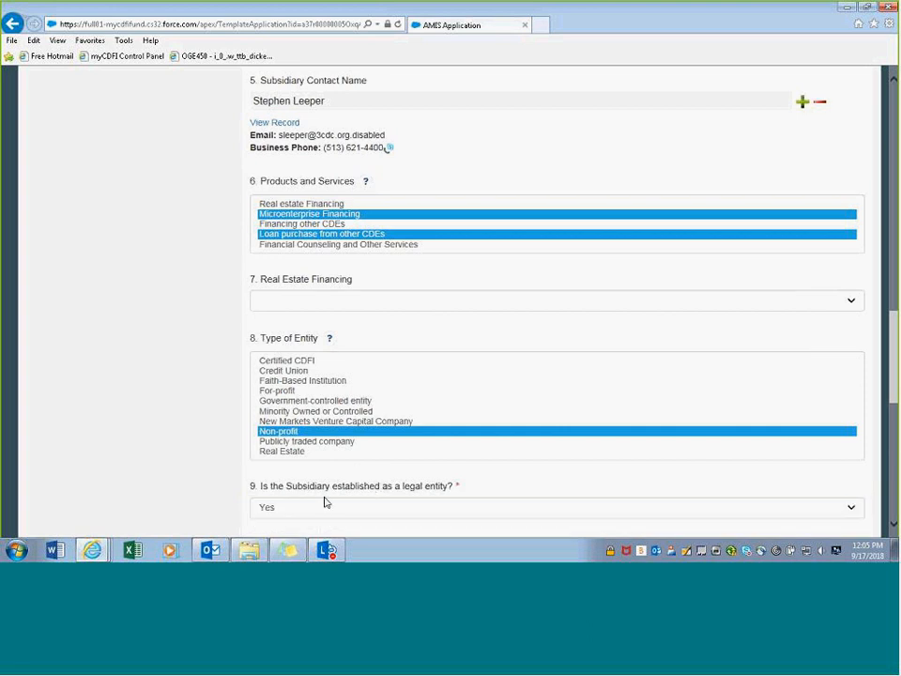
- Set the establishment date to 07/02/2018 and current assets to 200
scroll(327, 502, down, 5)
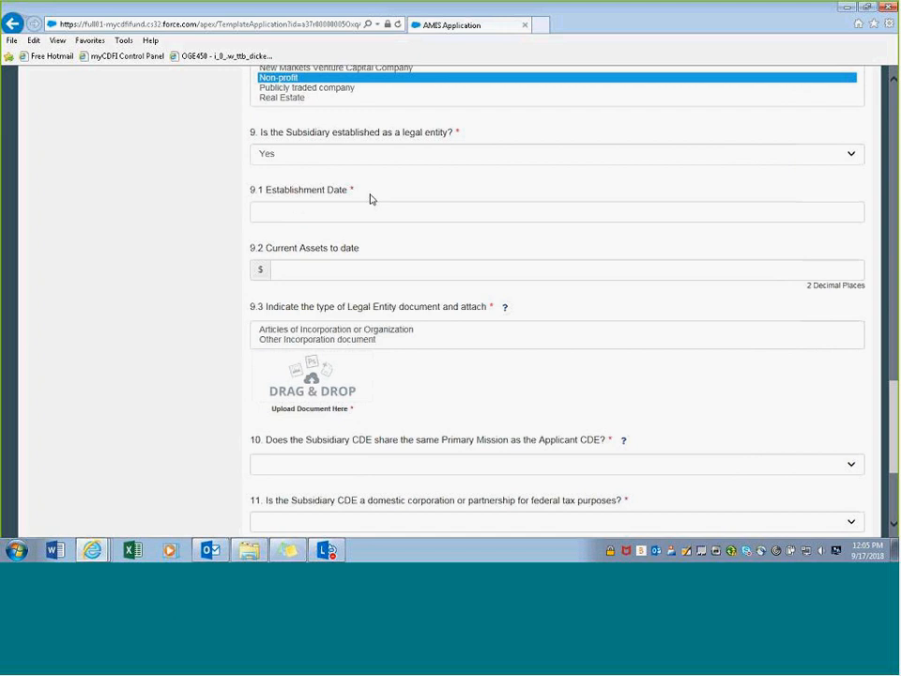
click(320, 213)
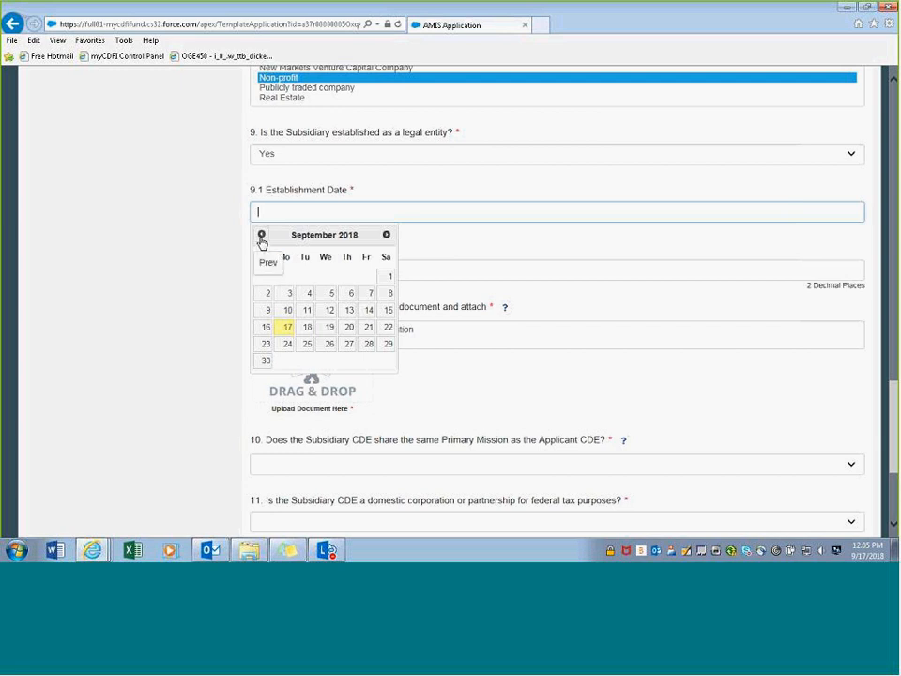
click(261, 237)
click(262, 237)
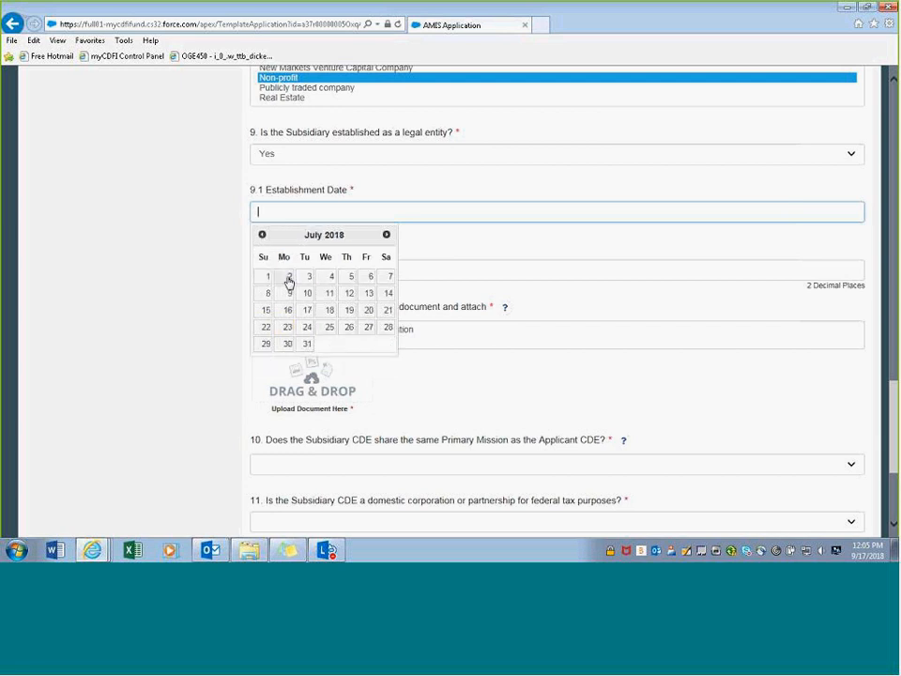
click(288, 281)
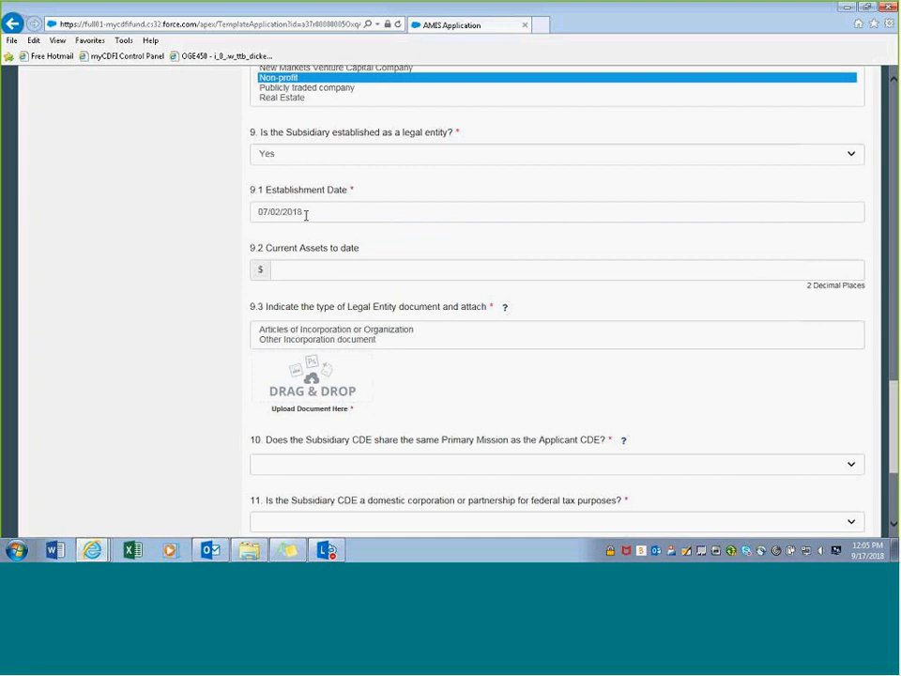
click(299, 269)
text(200)
click(304, 296)
click(343, 270)
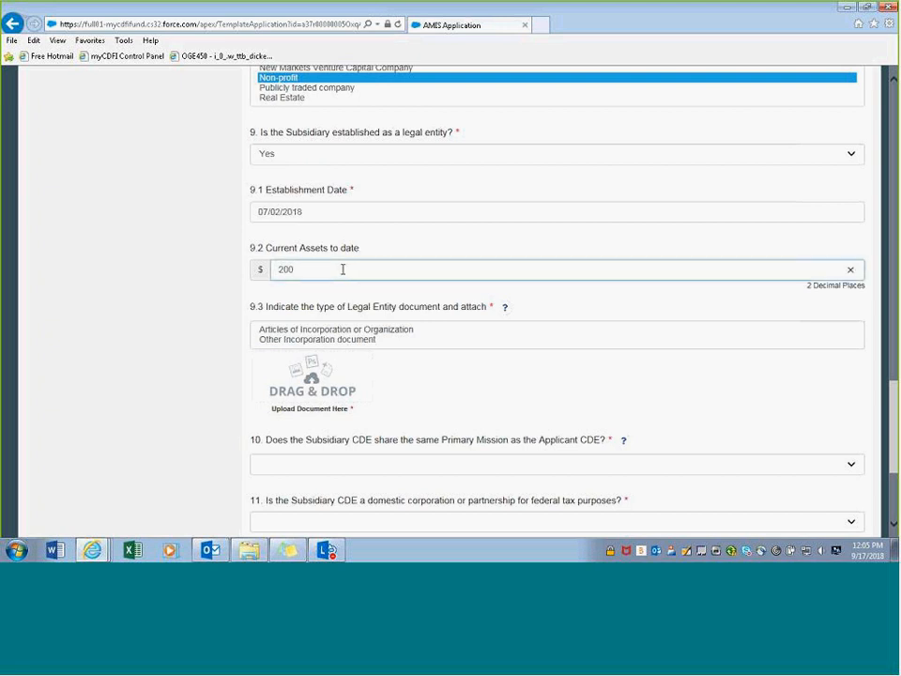
click(324, 301)
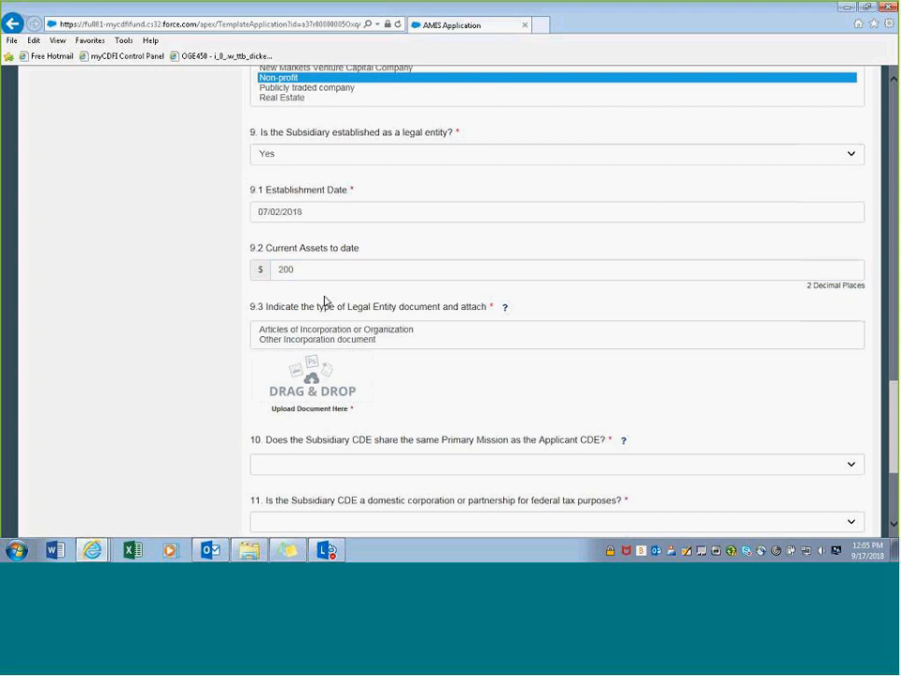
- Choose Other Incorporation document as the type and attach Legal Document Sample.docx
scroll(325, 302, down, 3)
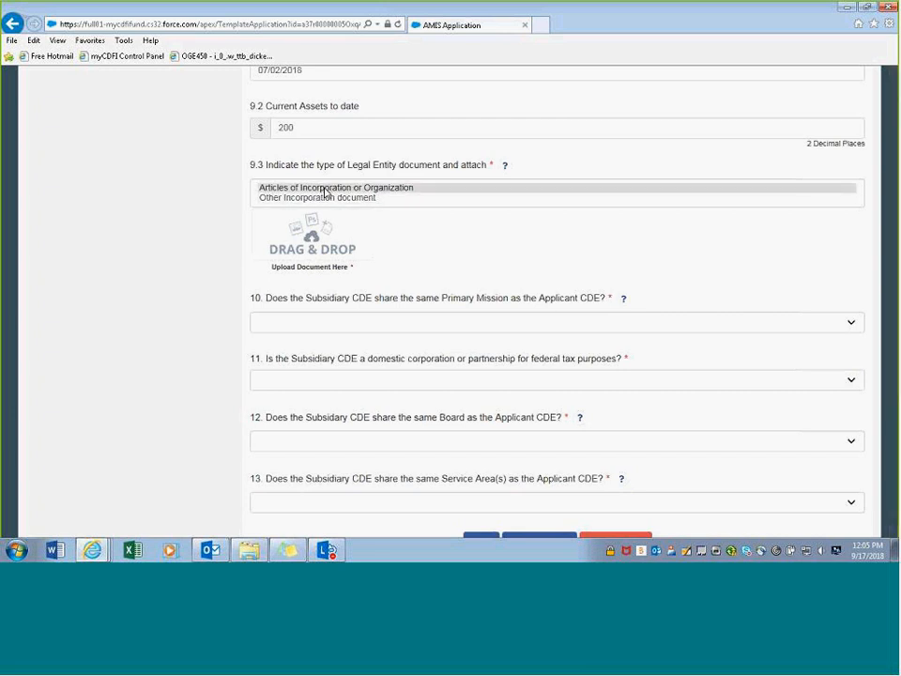
click(324, 192)
click(315, 198)
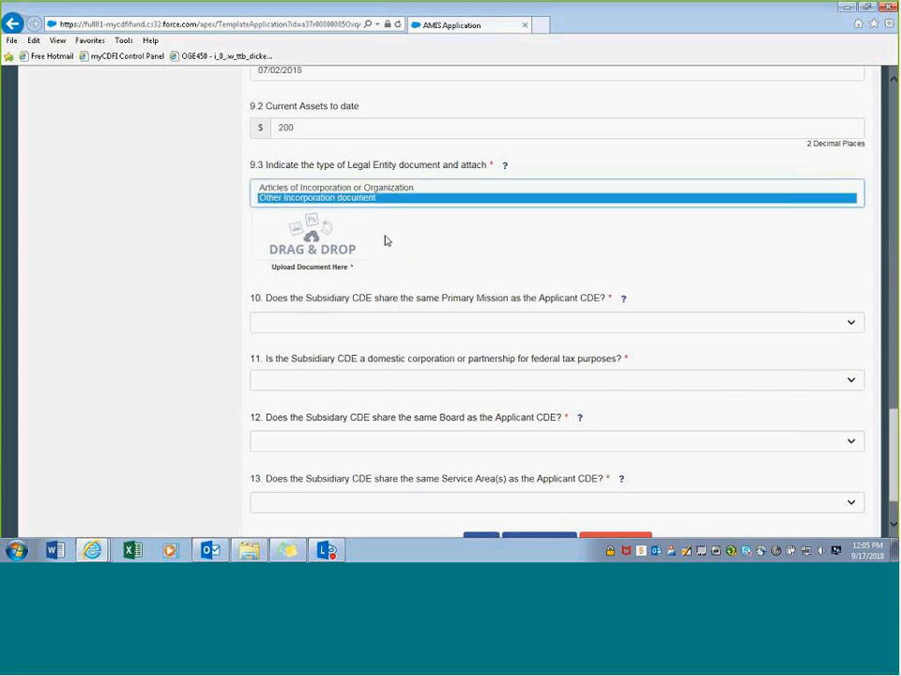
drag(871, 257, 317, 249)
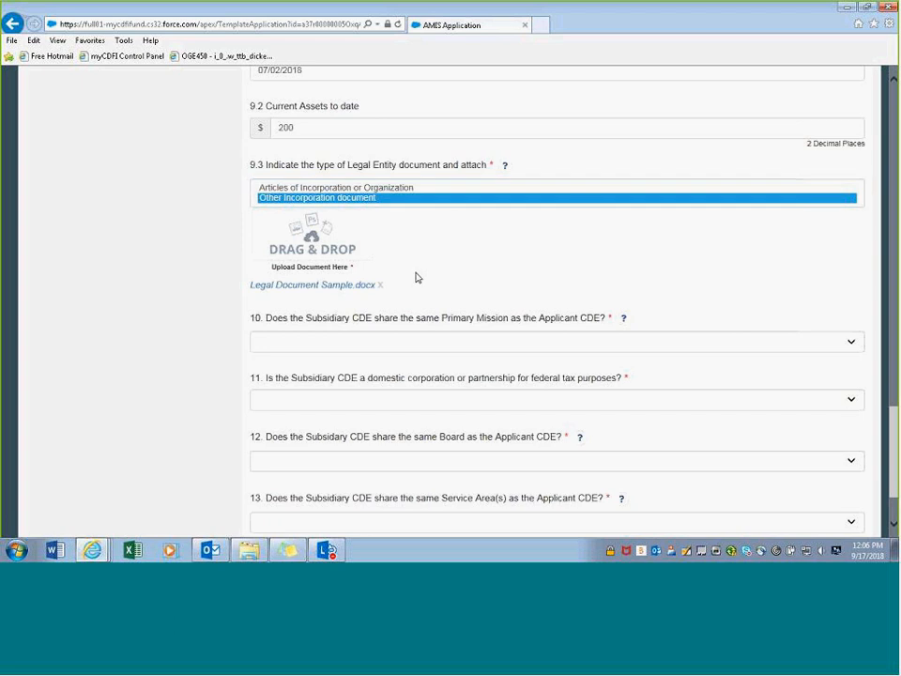
scroll(413, 267, down, 1)
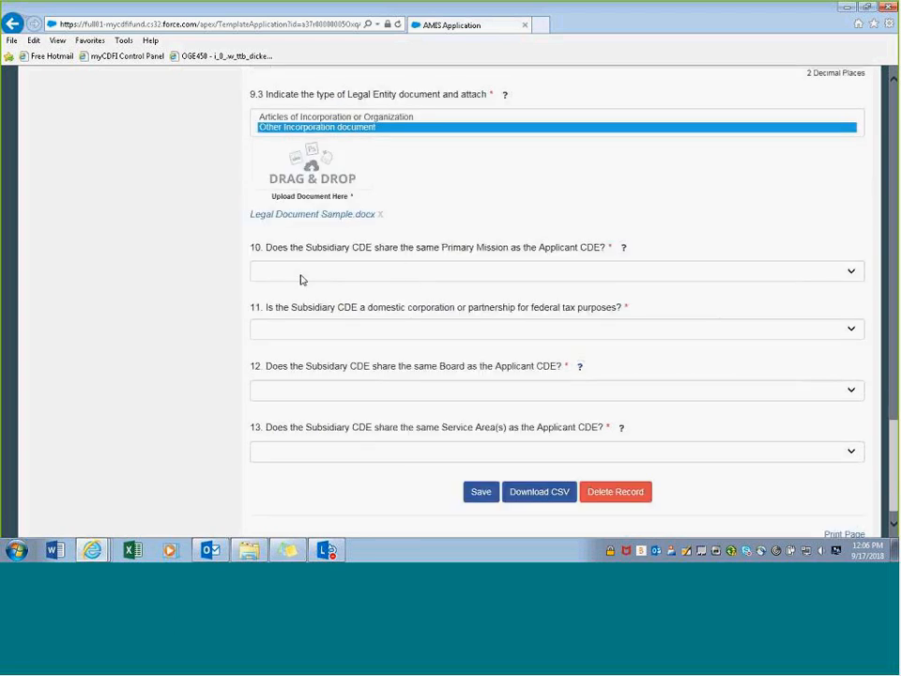
- Answer No to question 10 on sharing the Applicant CDE's primary mission
click(301, 279)
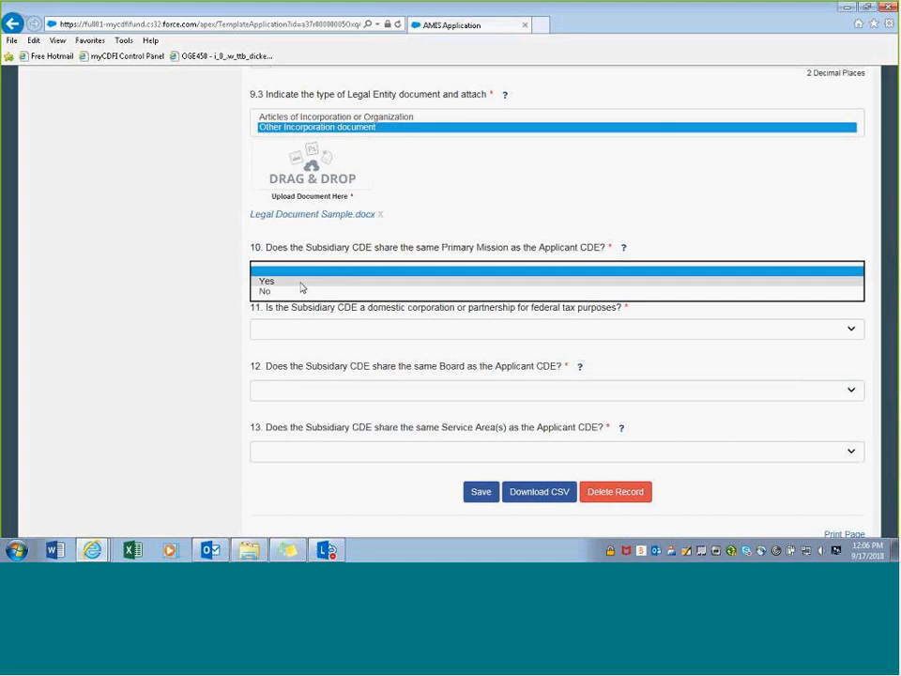
click(301, 282)
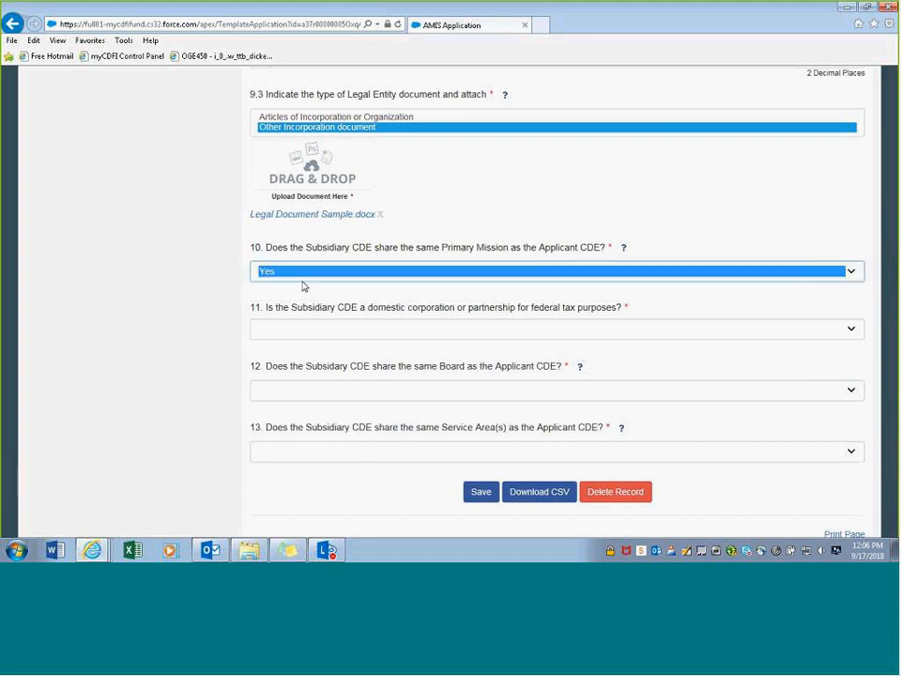
click(307, 279)
click(301, 284)
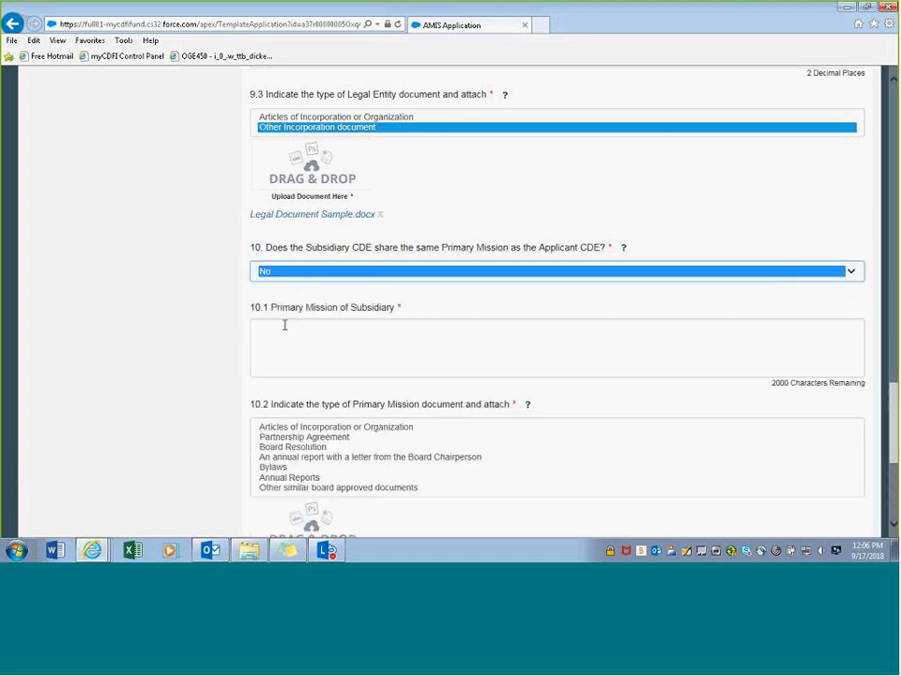
scroll(338, 240, down, 1)
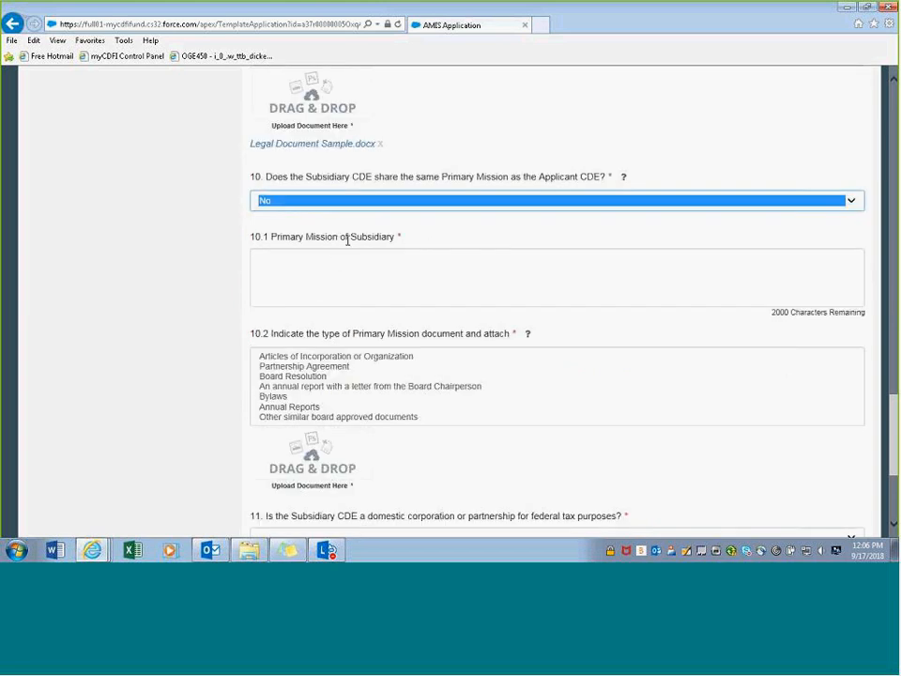
- Enter the subsidiary's primary mission as 'Enter pm for the sub', correcting the typo
click(307, 278)
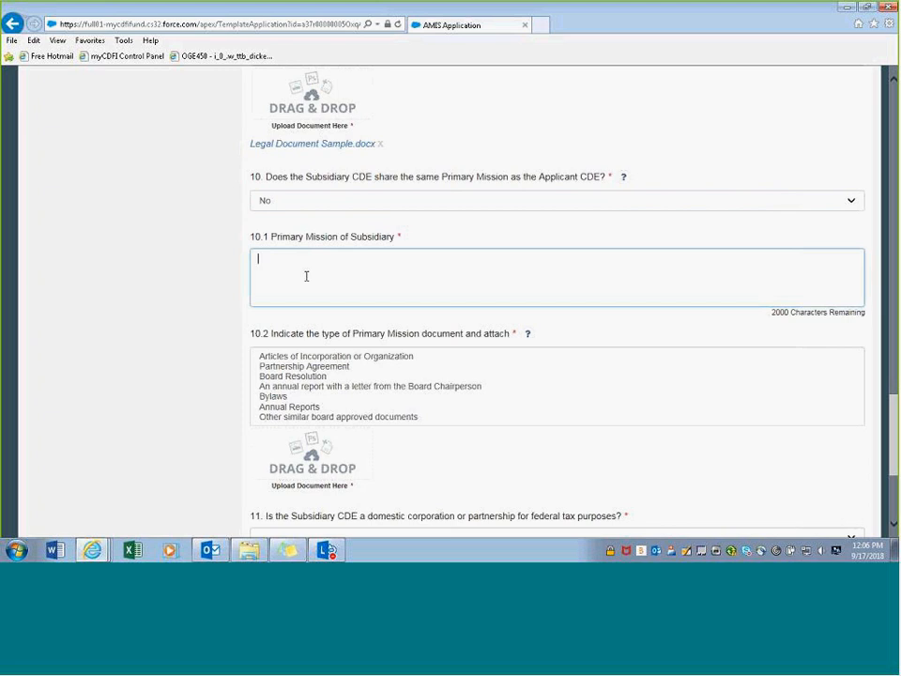
text(Enter p)
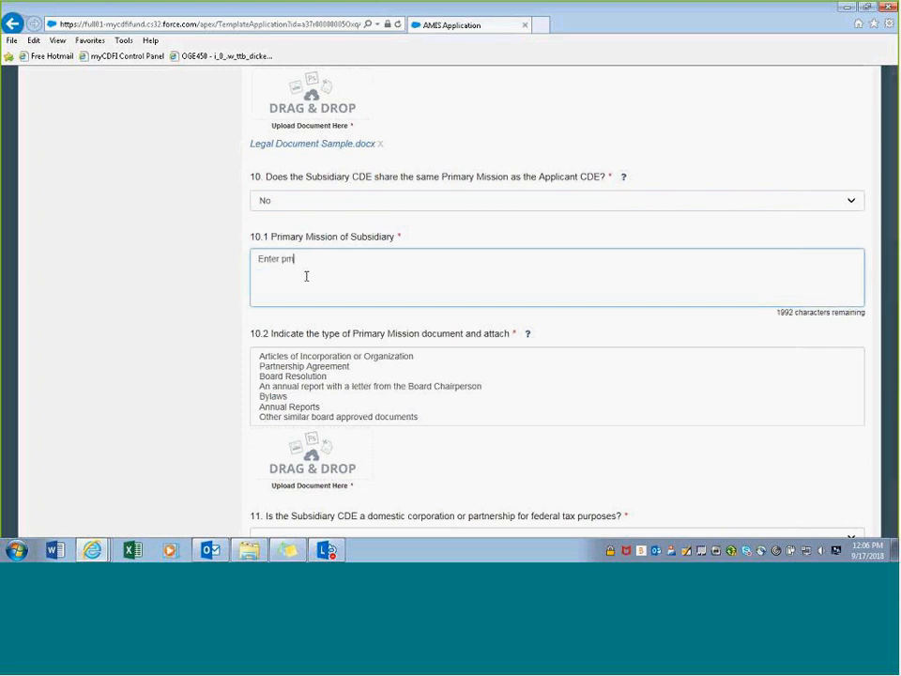
text(m for the )
text(sbu)
key(BackSpace)
key(BackSpace)
text(ub)
click(346, 322)
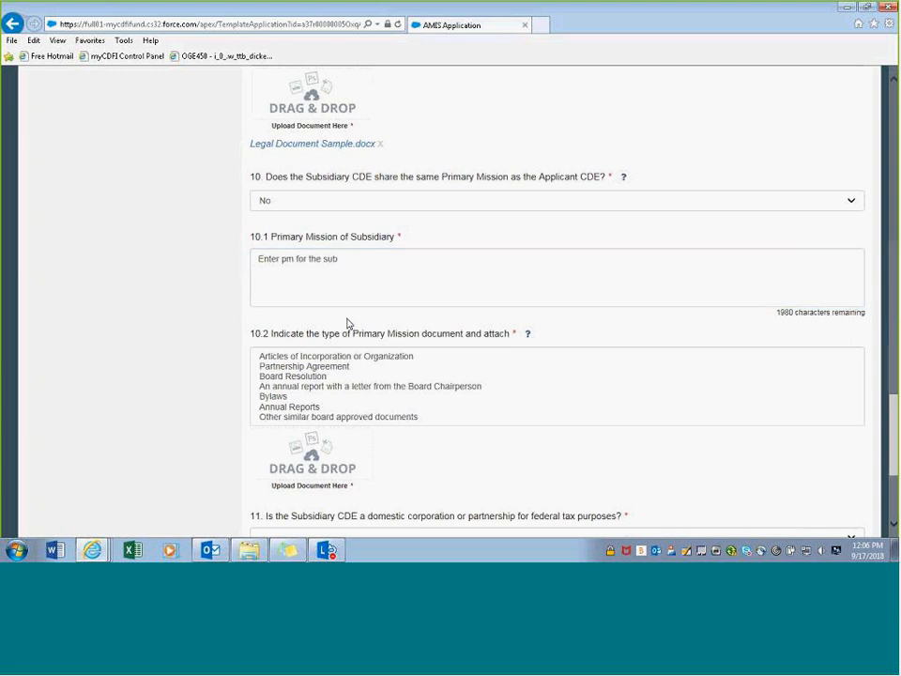
scroll(342, 334, down, 1)
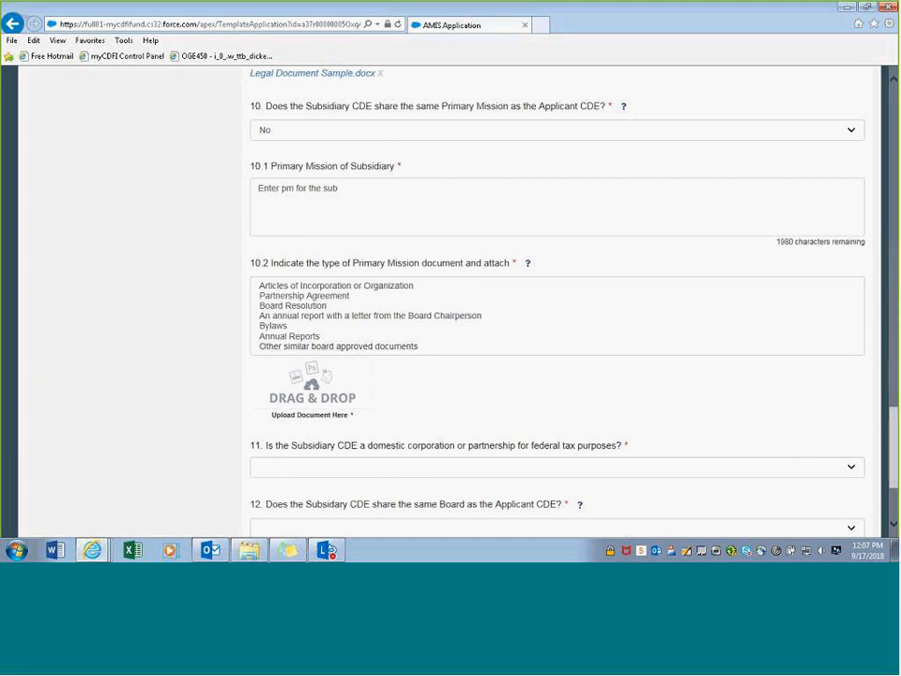
- Attach Legal Document Sample.docx as the mission document, typed Articles of Incorporation or Organization
drag(474, 322, 329, 398)
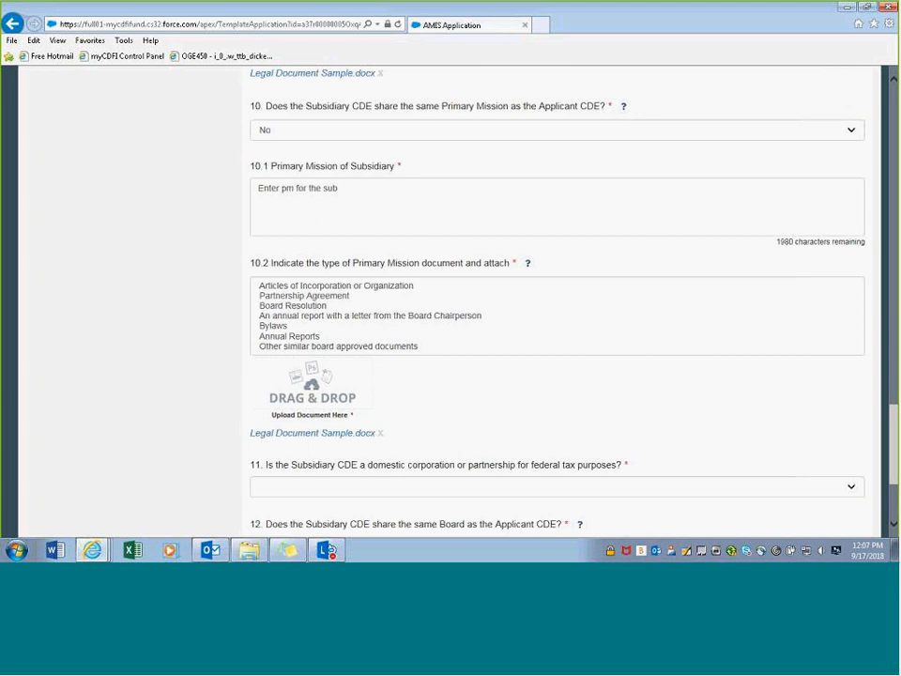
click(295, 286)
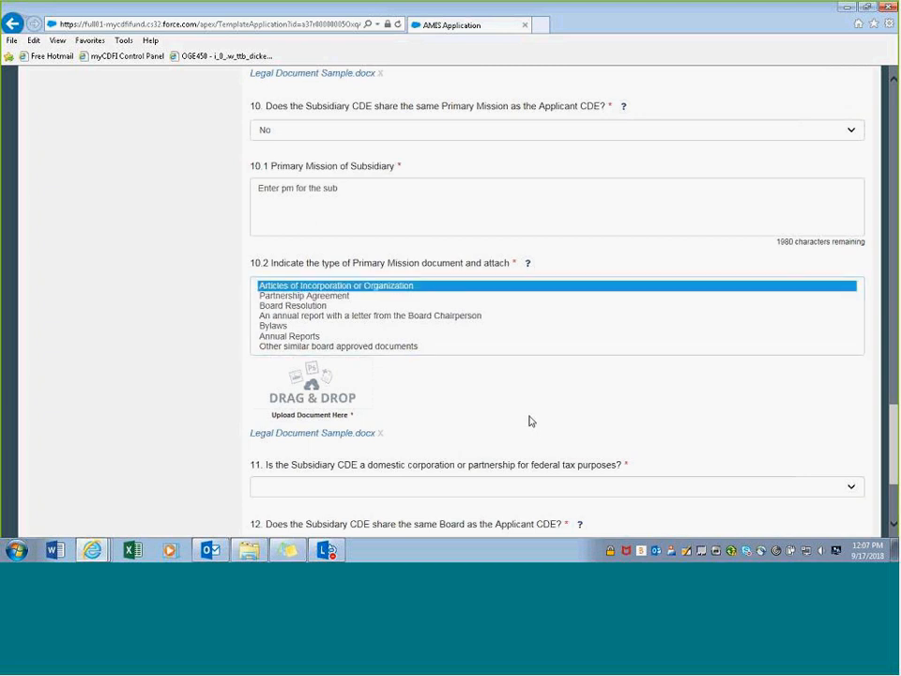
scroll(529, 423, down, 3)
scroll(529, 421, down, 1)
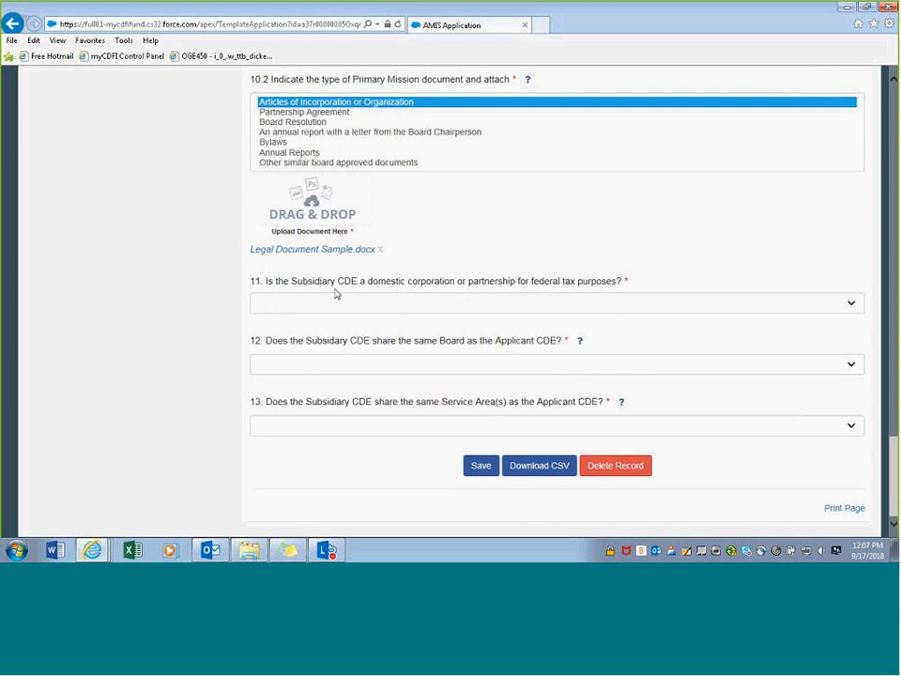
- Answer Yes to domestic corporation and No to sharing the Applicant's Board
click(392, 306)
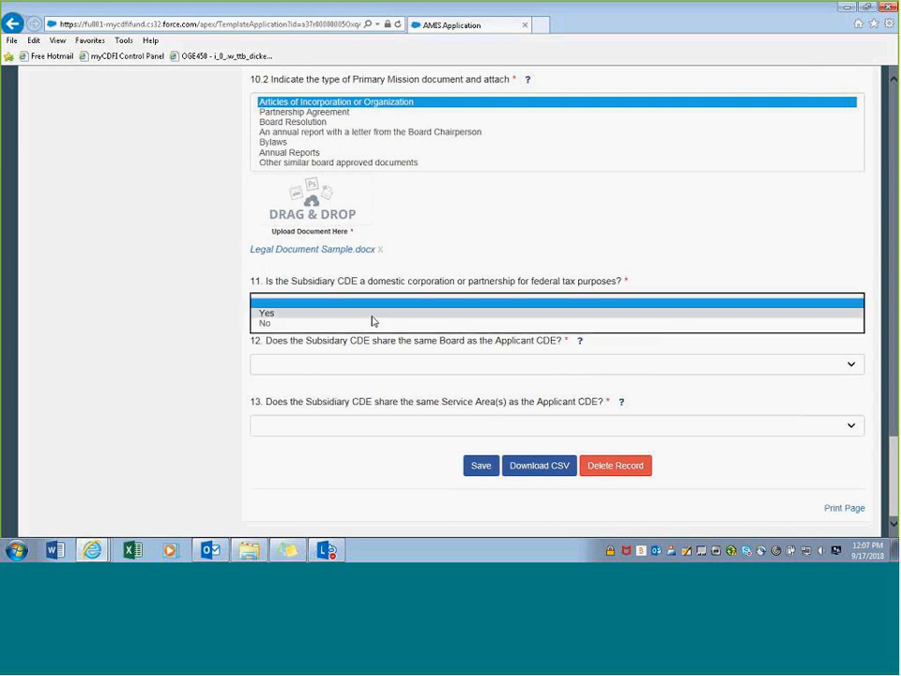
click(328, 316)
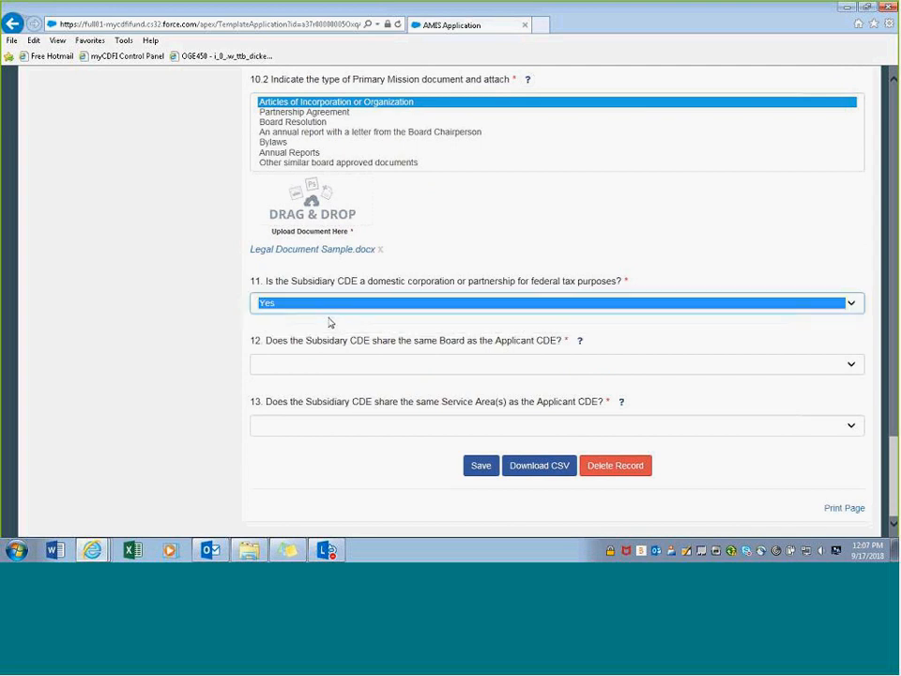
click(329, 333)
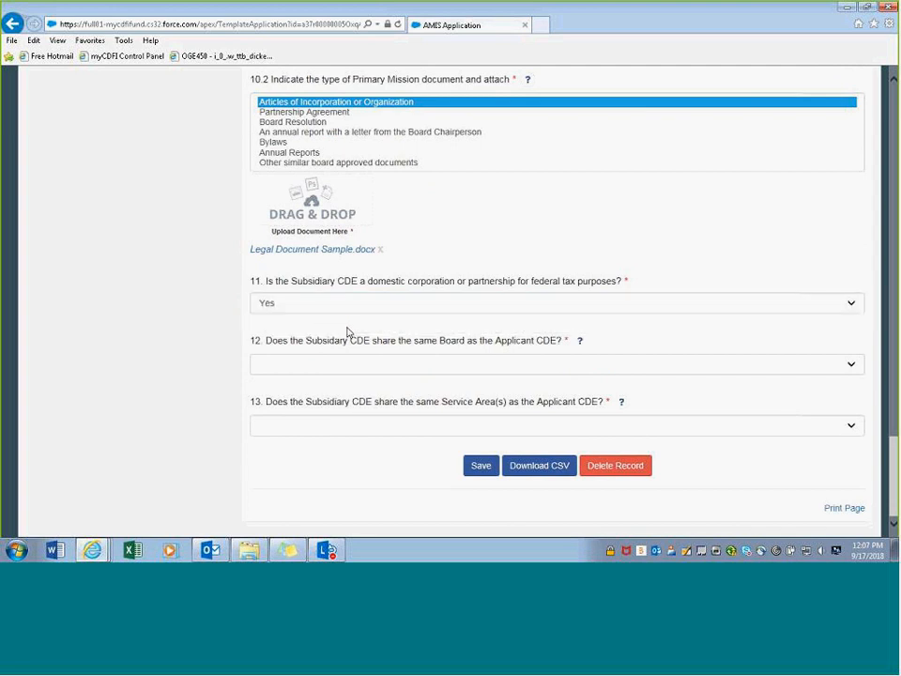
click(319, 369)
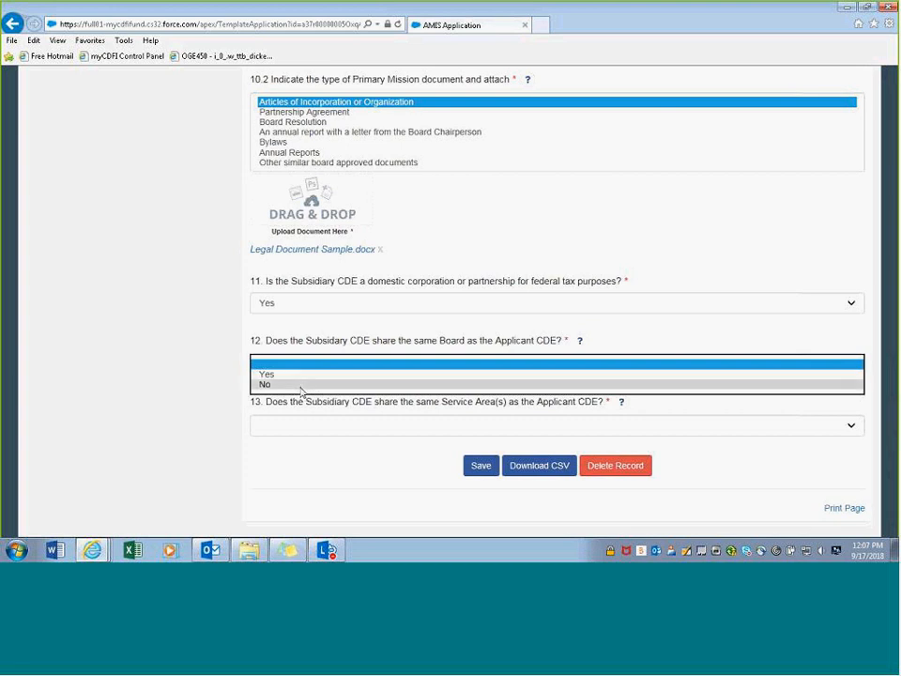
click(301, 385)
click(299, 419)
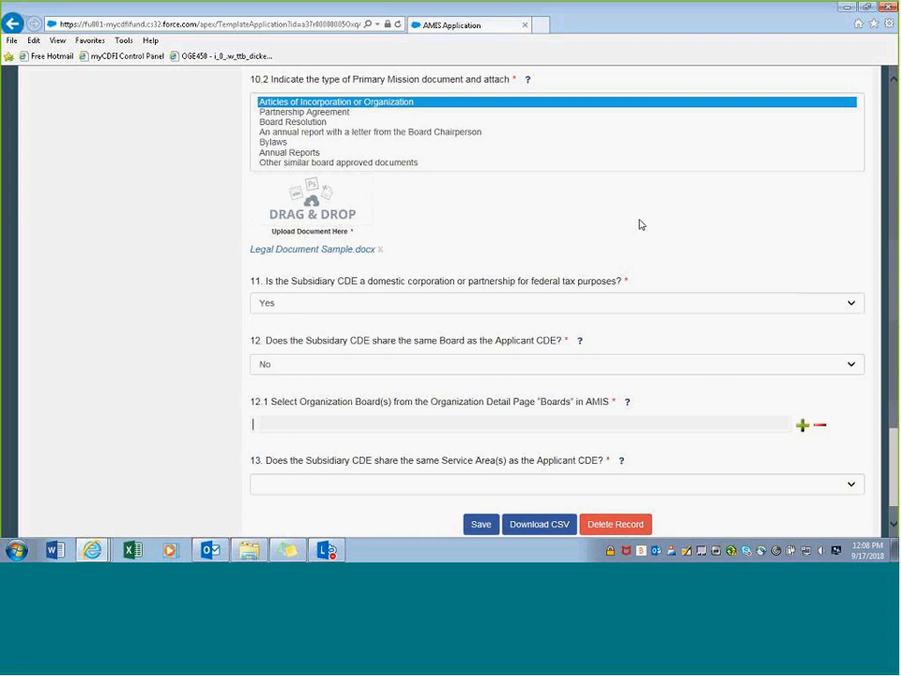
scroll(644, 233, up, 1)
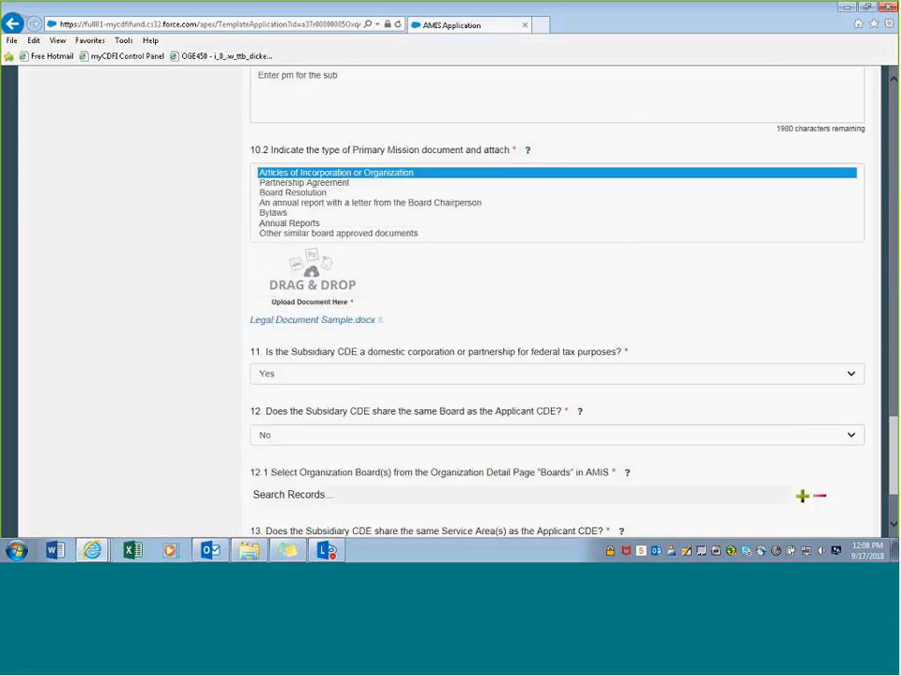
drag(894, 441, 730, 80)
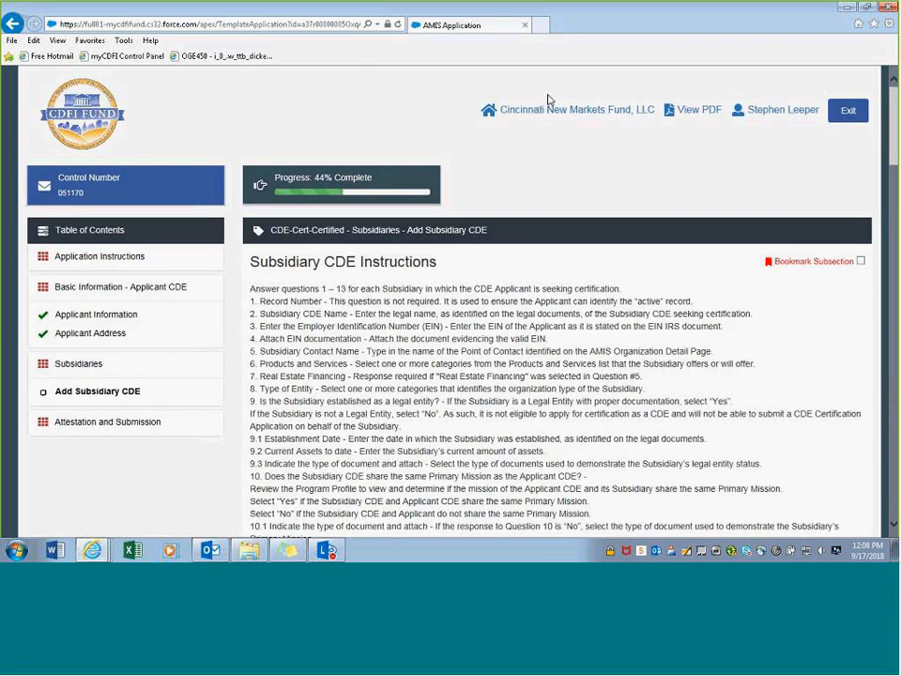
- Open the Cincinnati New Markets Fund, LLC record and its Cincinnati NM Govening Board details
click(617, 113)
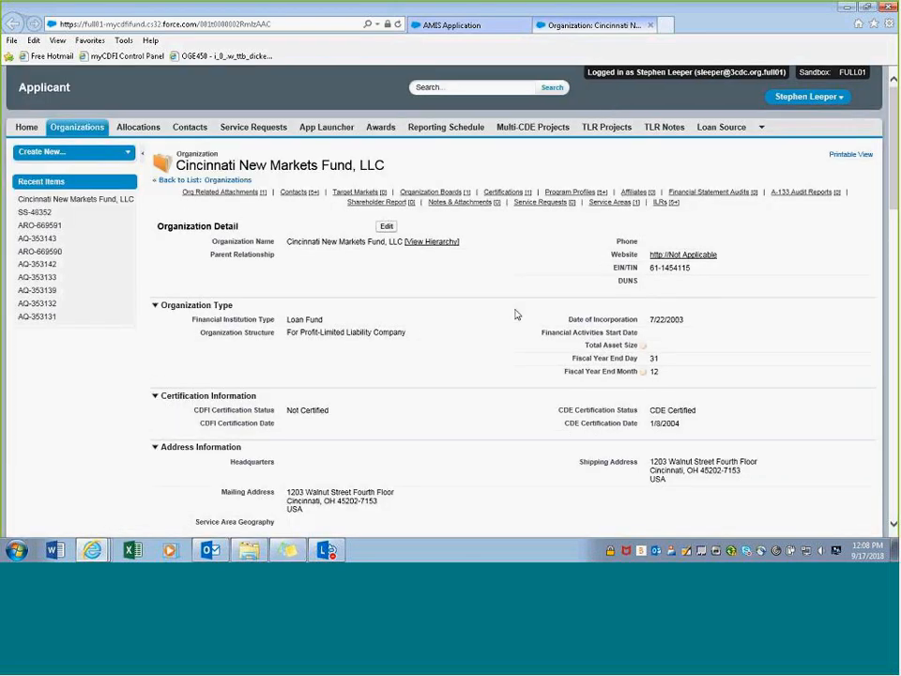
click(439, 192)
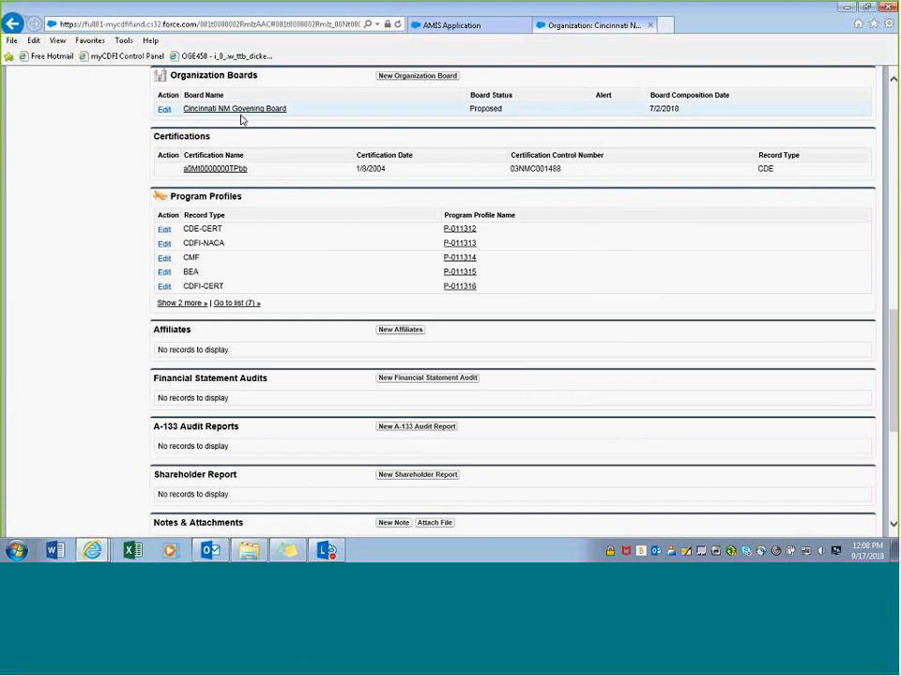
scroll(241, 119, up, 1)
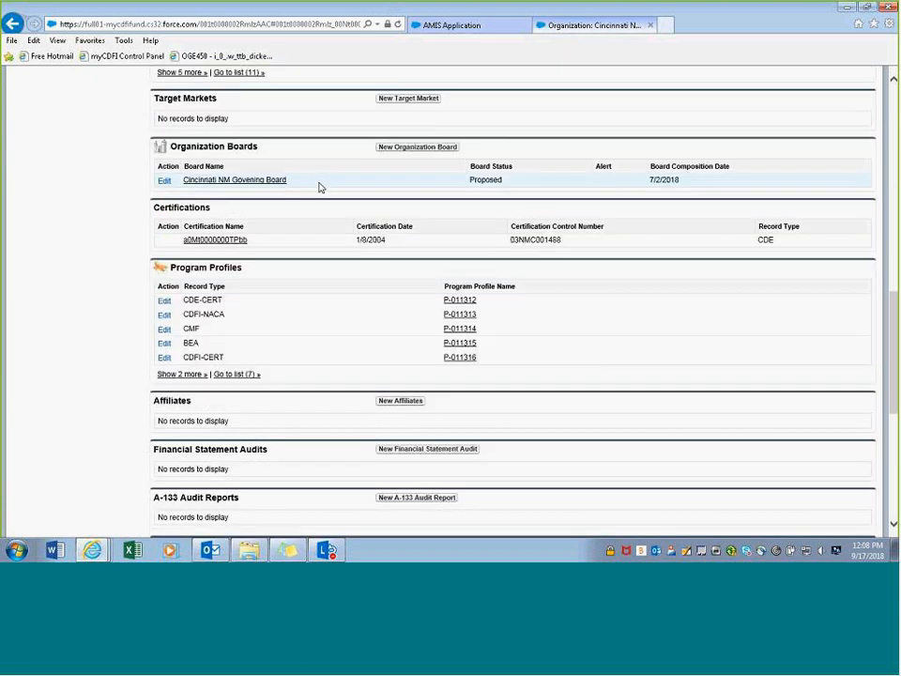
click(250, 181)
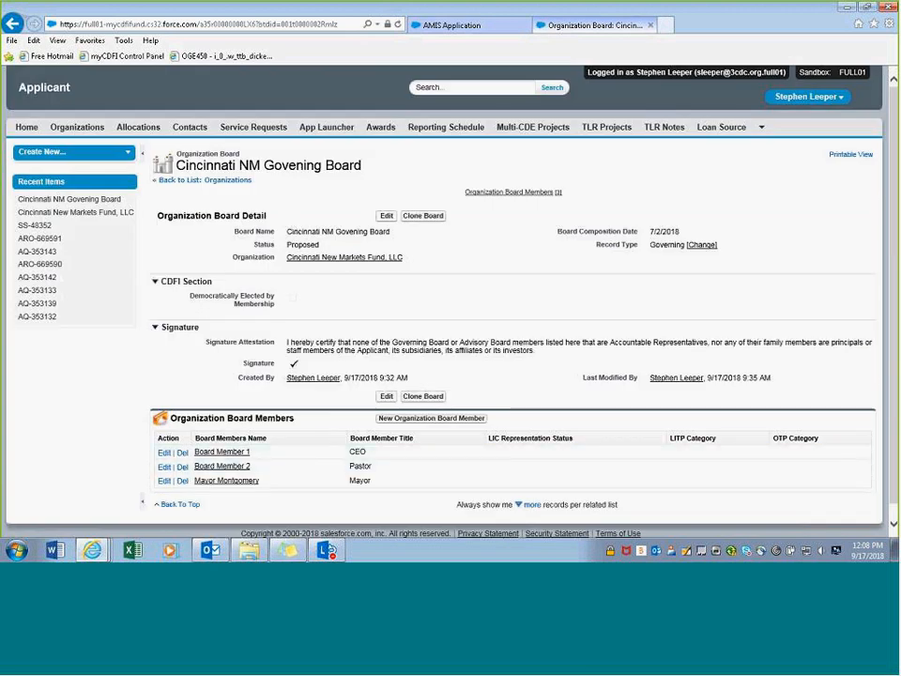
- Go back from the Cincinnati NM Govening Board page to the organization's boards list
click(13, 24)
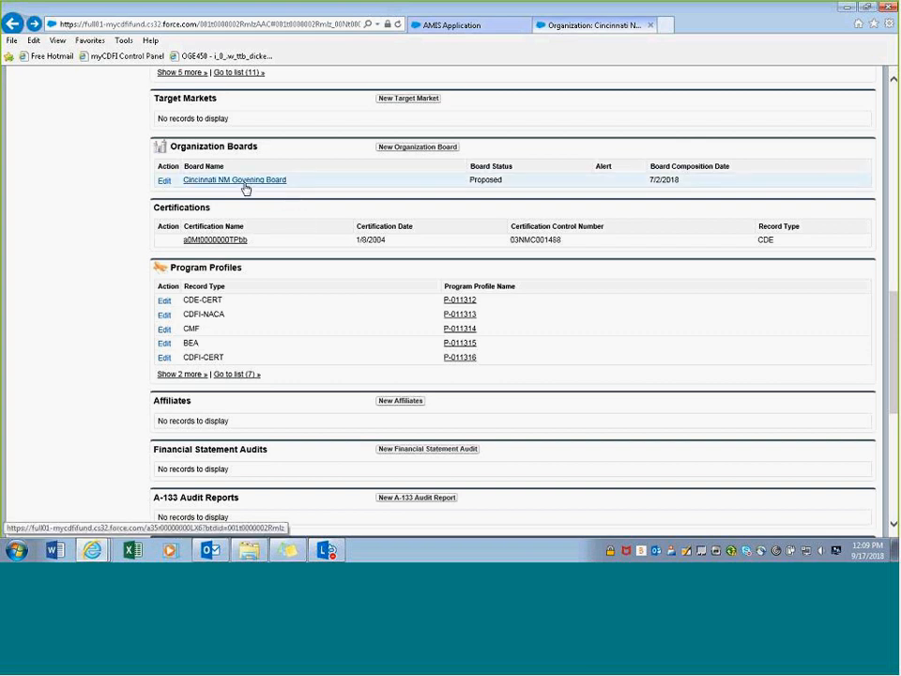
- Create a new organization board named 'Advisory Board' with composition date 8/1/2018
click(424, 149)
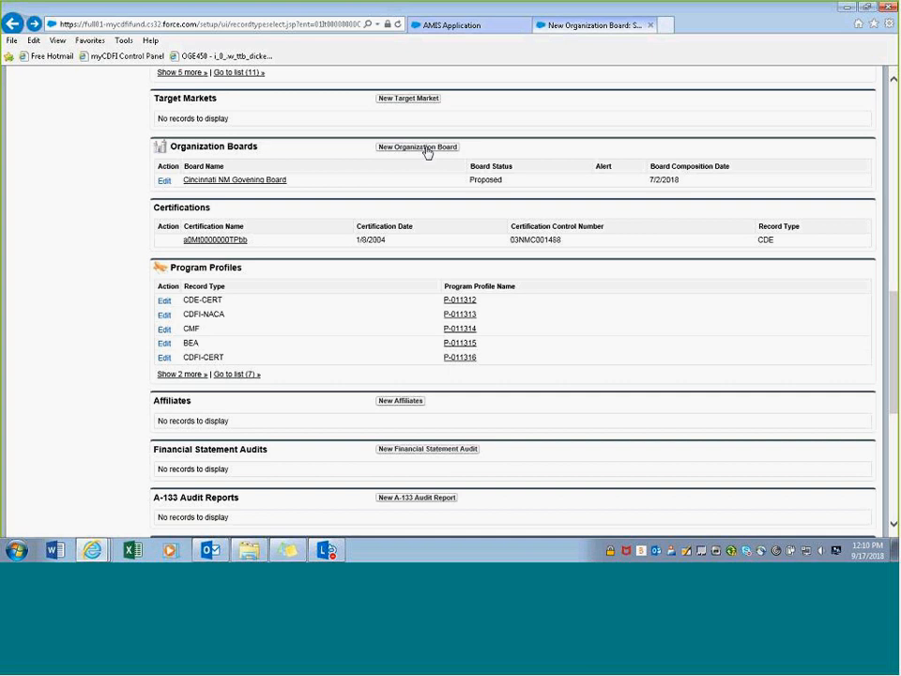
click(417, 147)
text(Advisory Board)
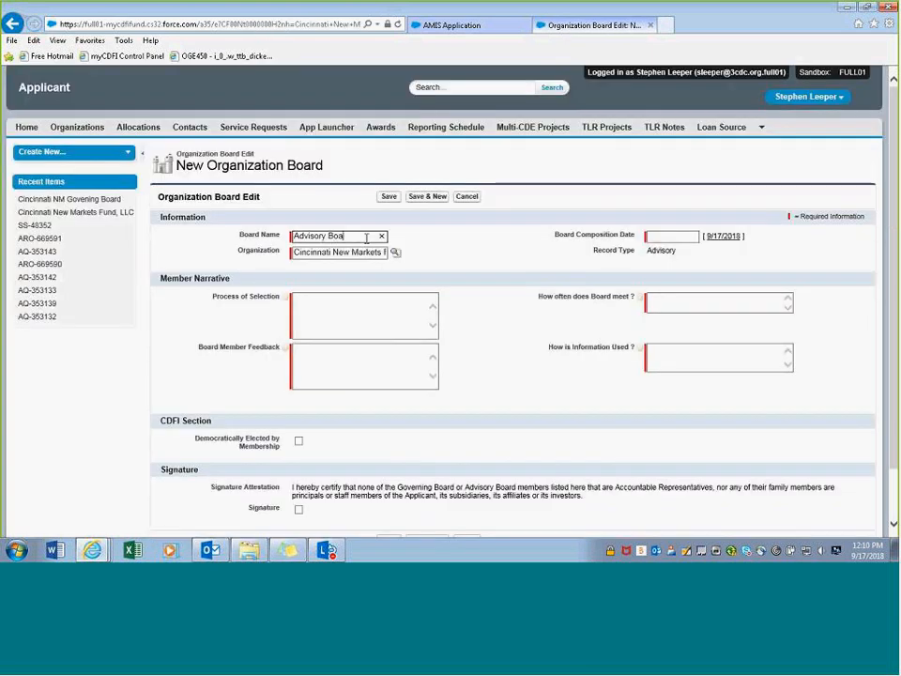
click(655, 236)
click(657, 254)
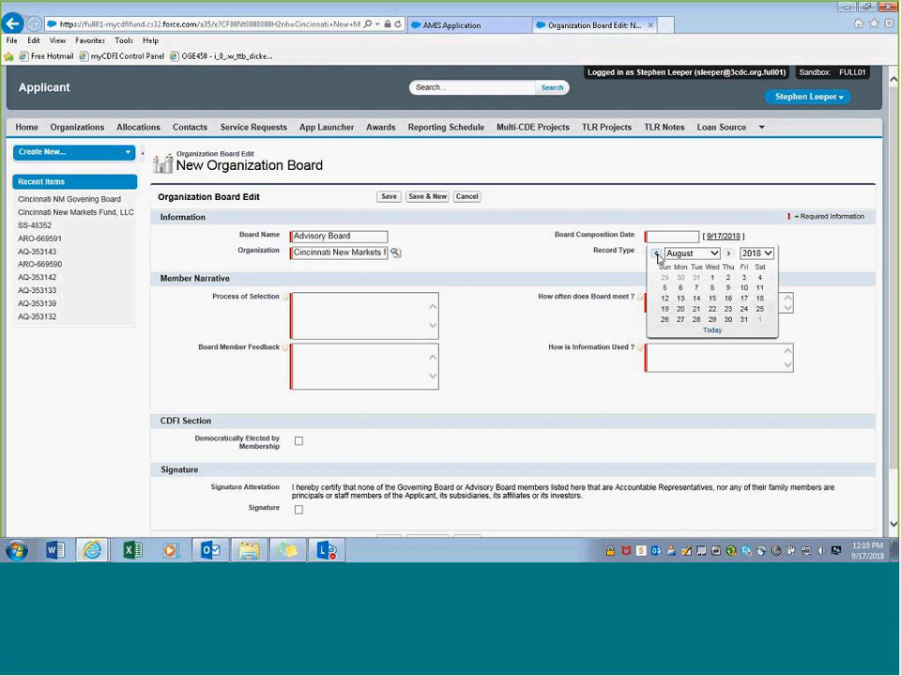
click(713, 278)
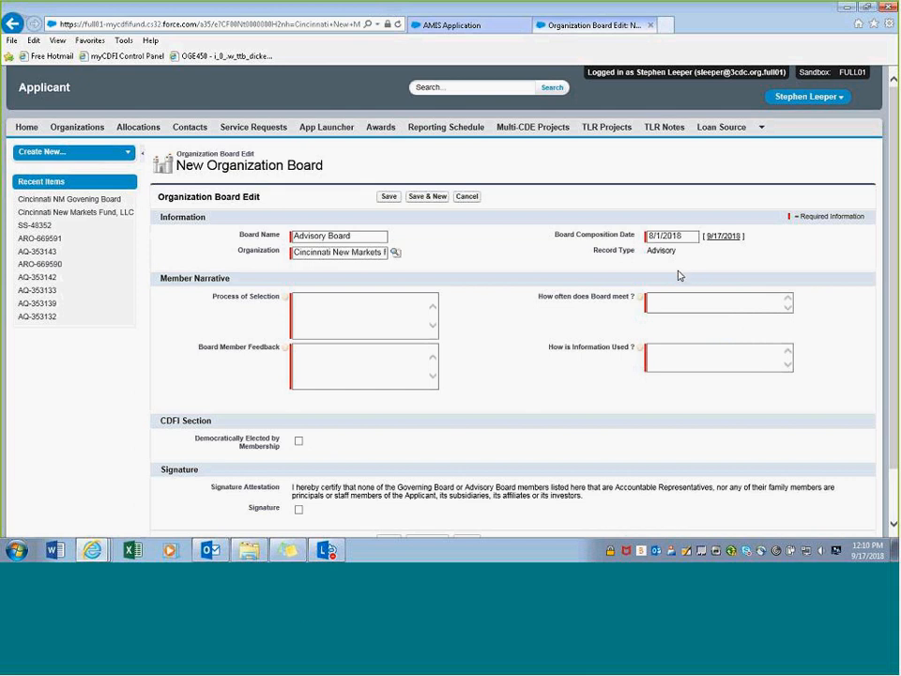
- Fill selection process 'Provide Narrive', meeting frequency 'How Often', and feedback 'Provide feedback loop in narrative'
scroll(662, 280, down, 1)
click(345, 254)
text(Provide )
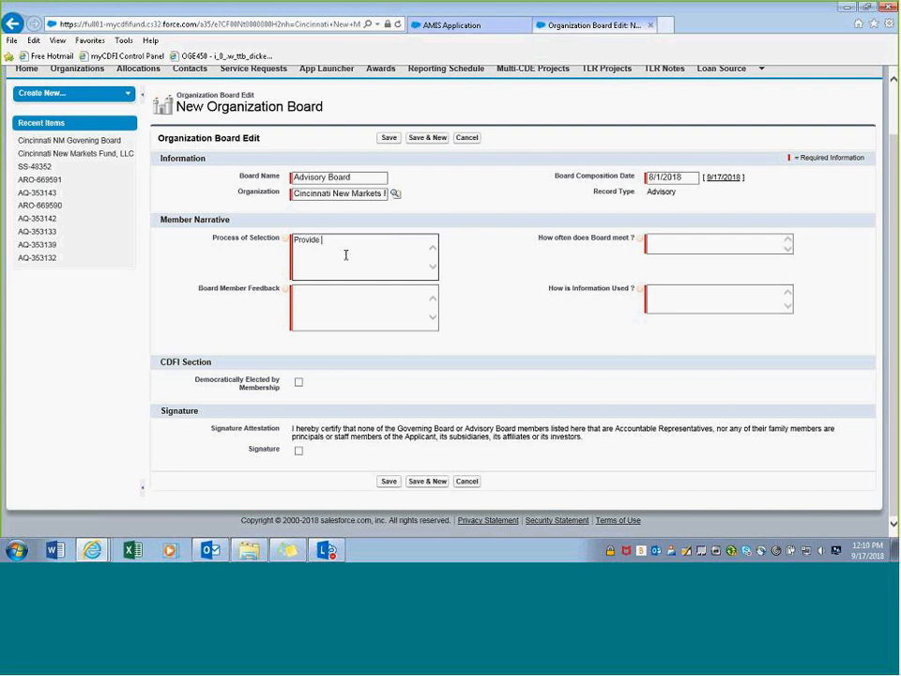
text(Narrive)
click(698, 246)
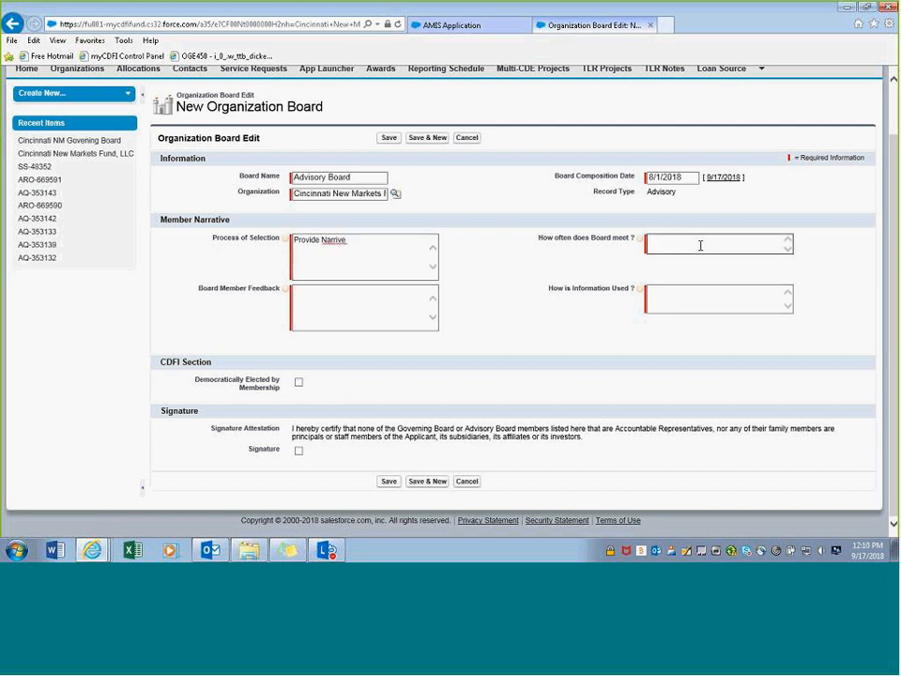
text(How Often)
click(333, 298)
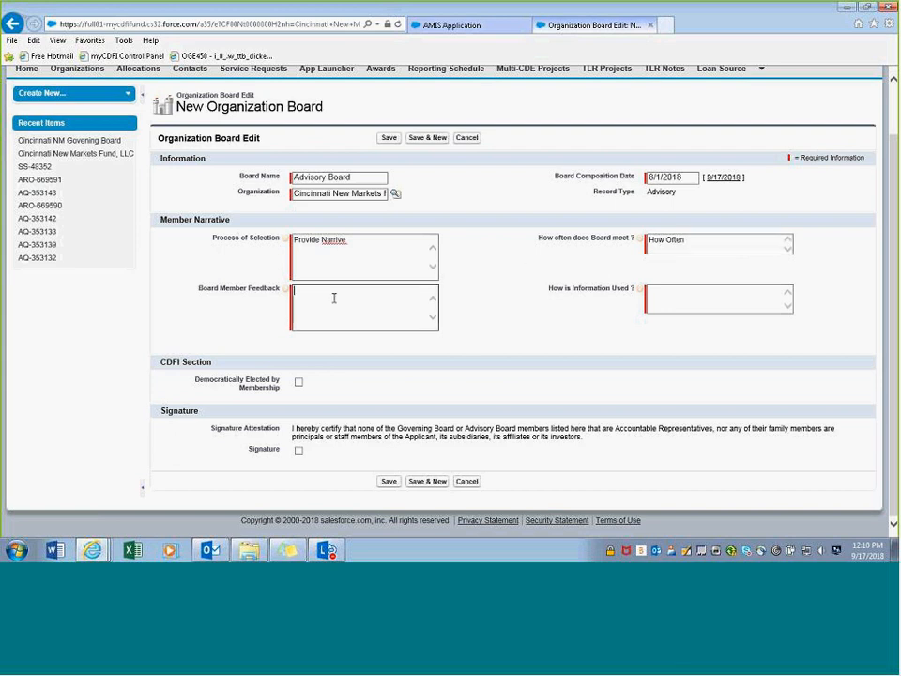
text(Pro)
mouse_move(286, 294)
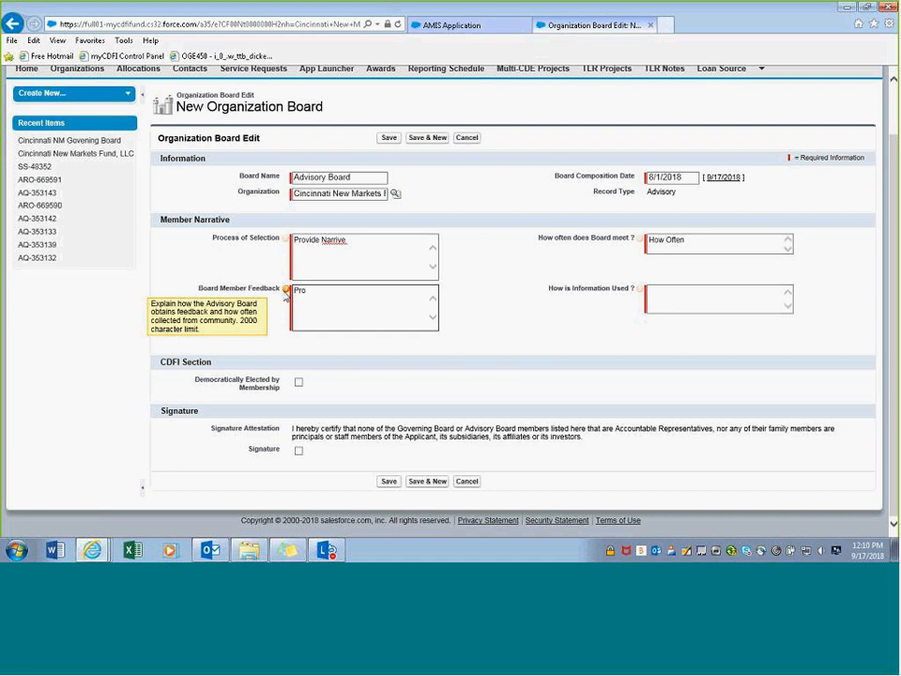
text(vide feedback loop in narrative)
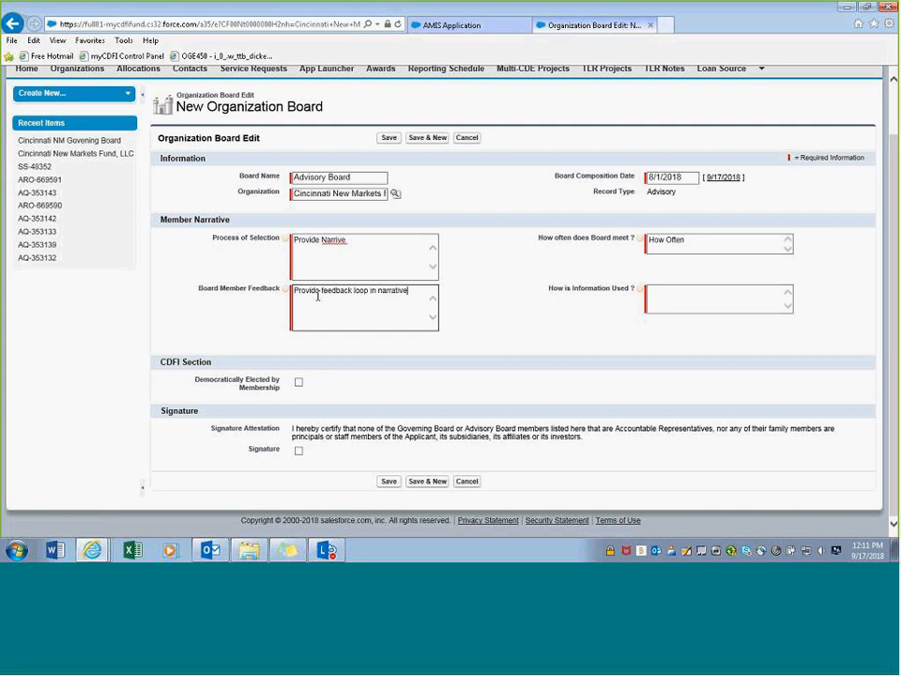
- Answer 'Provide Narrative' for information use, tick the Signature attestation, and save the Advisory Board
click(689, 292)
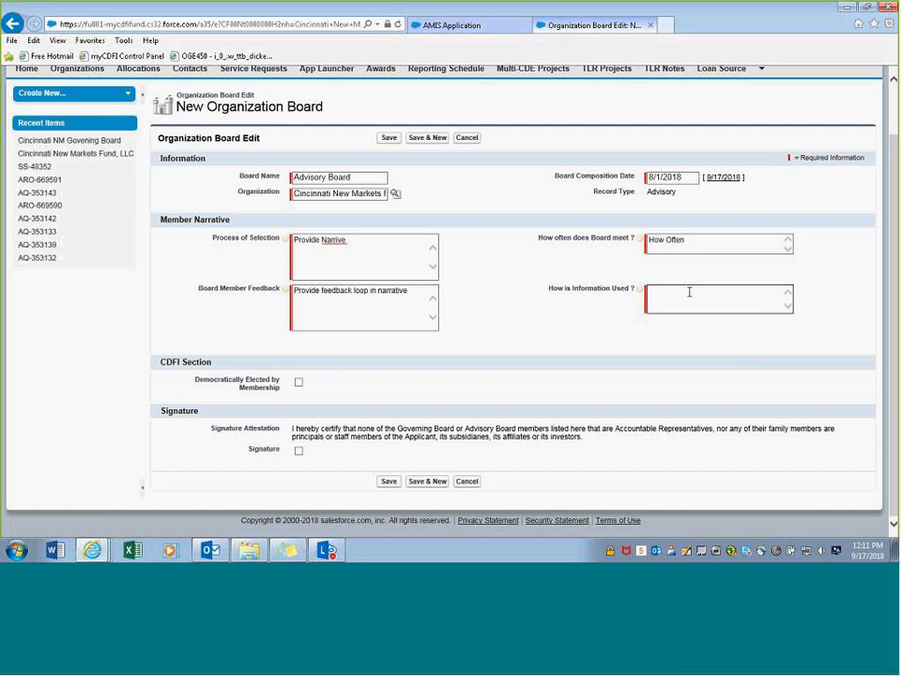
text(Provide Narrative)
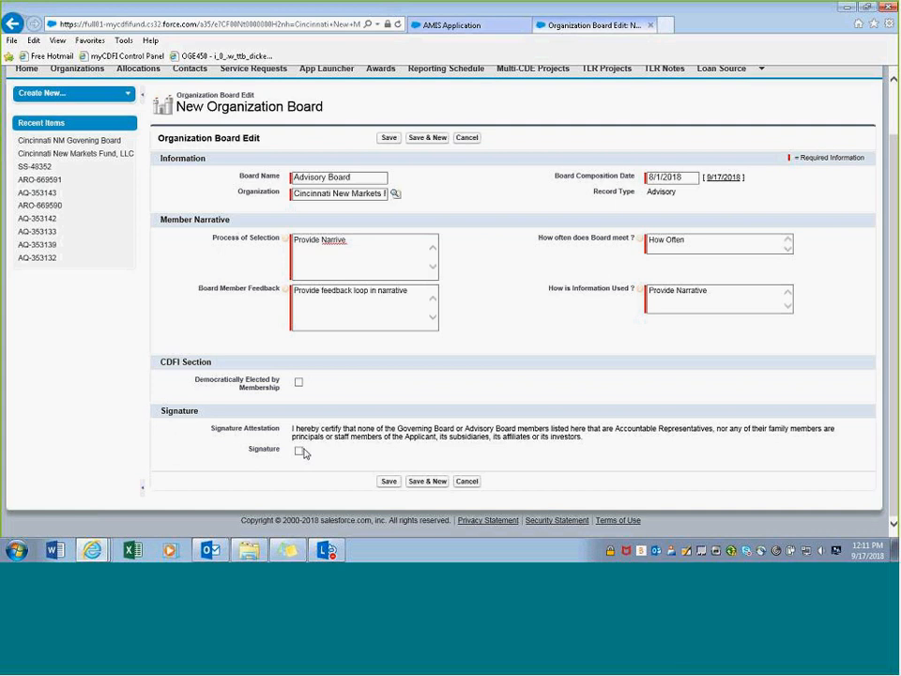
click(298, 450)
click(388, 481)
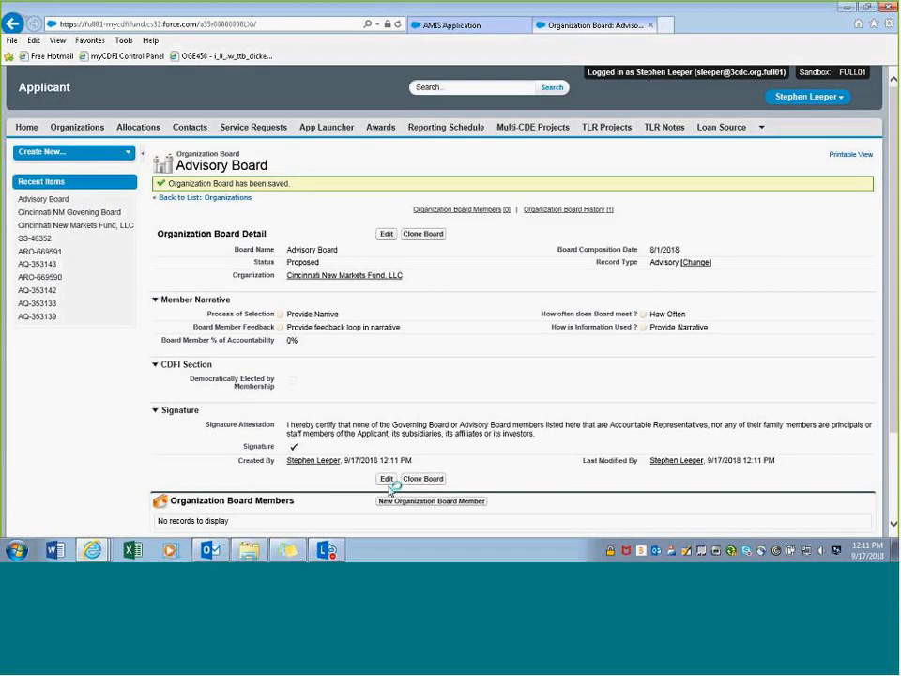
- Start a new Advisory Board member using the Resident record type
scroll(470, 408, down, 2)
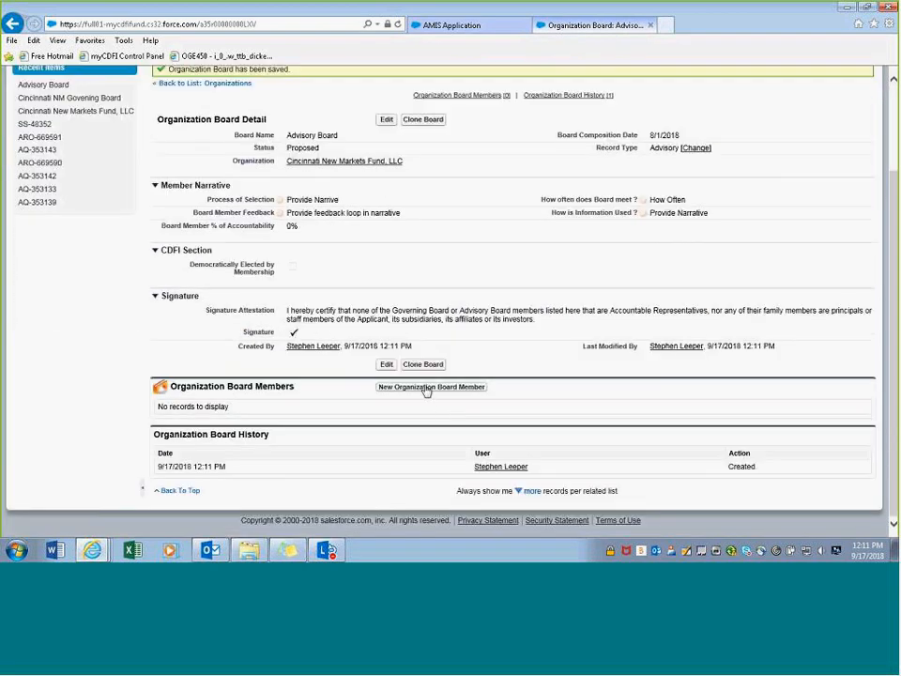
click(426, 389)
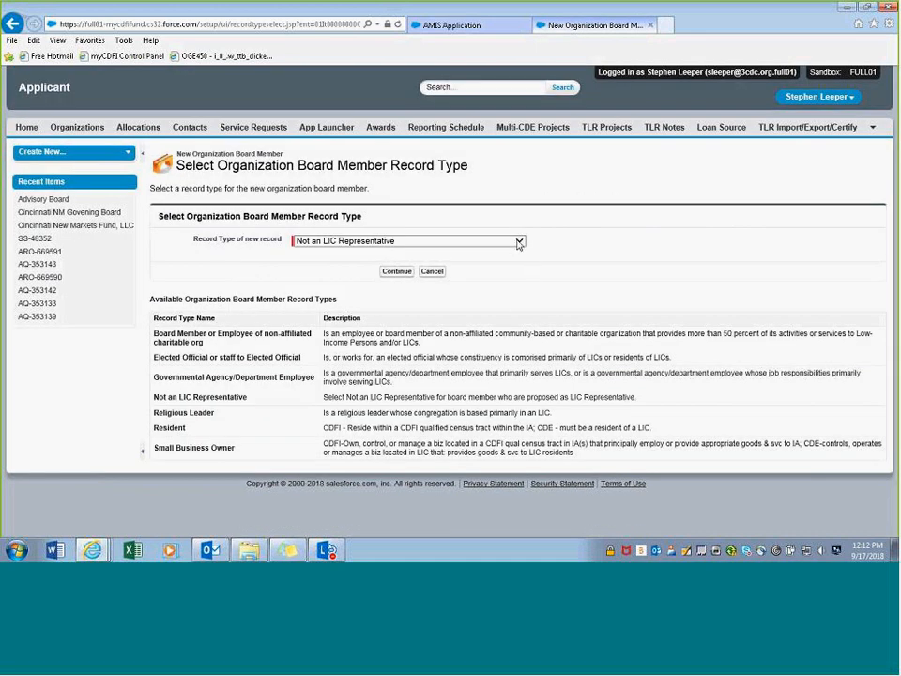
click(519, 242)
click(338, 261)
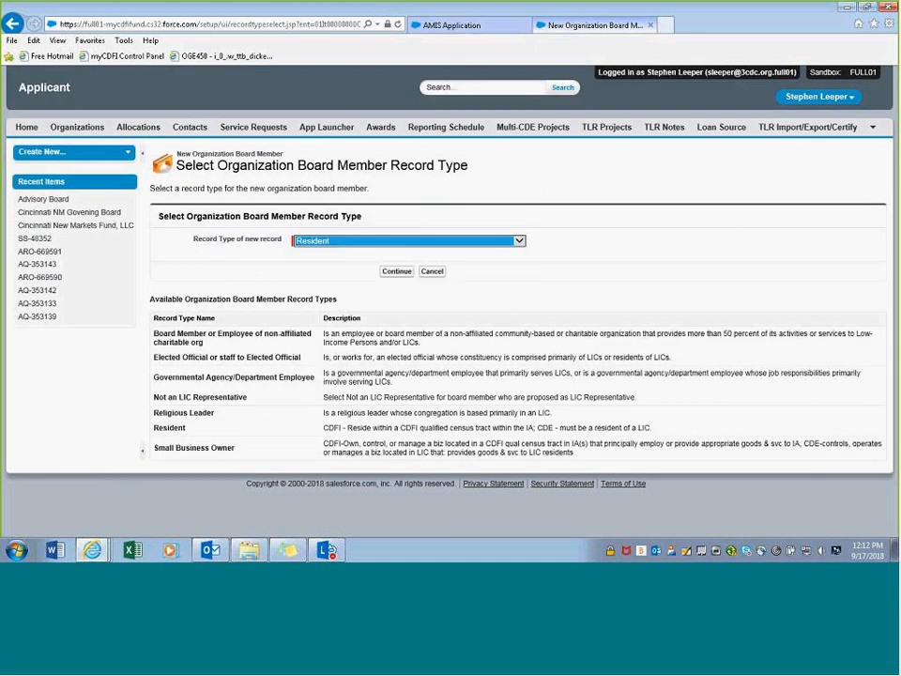
click(396, 271)
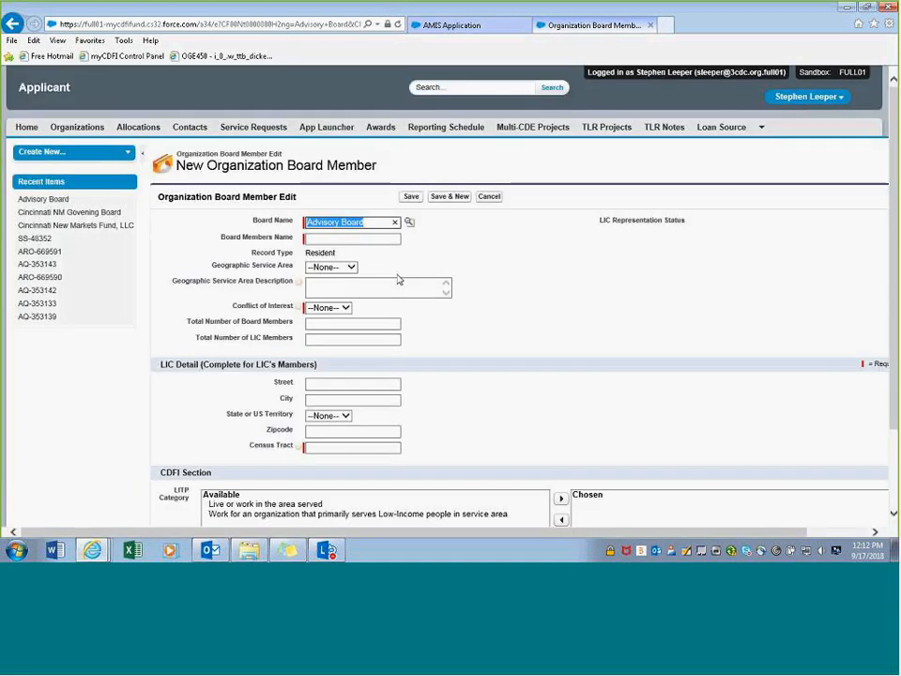
- Name the member 'Board Member 1' and set Conflict of Interest to No
click(358, 240)
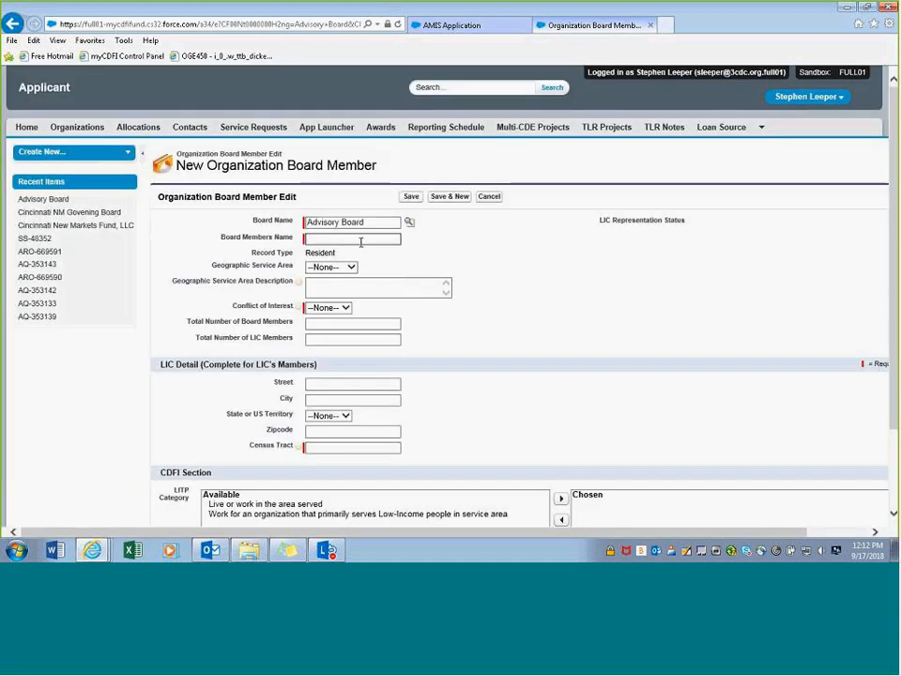
text(Board )
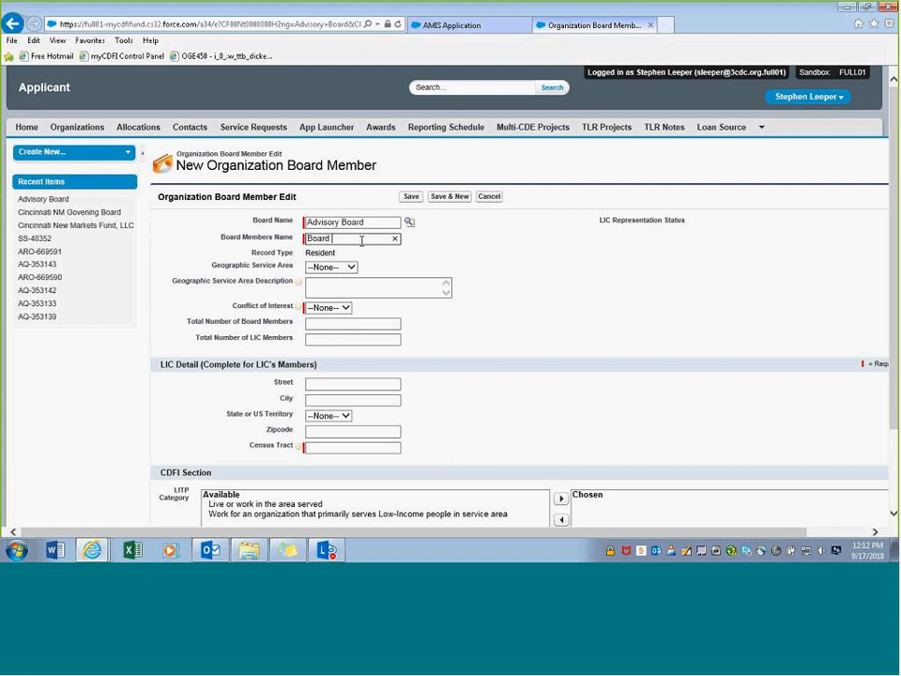
text(Member 1)
click(345, 307)
click(330, 328)
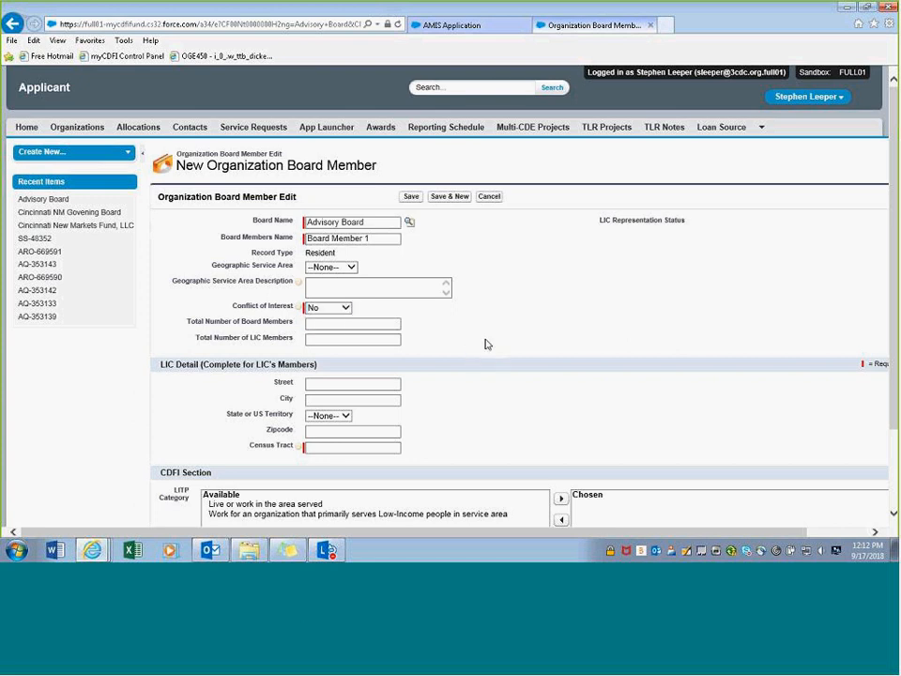
scroll(397, 257, down, 1)
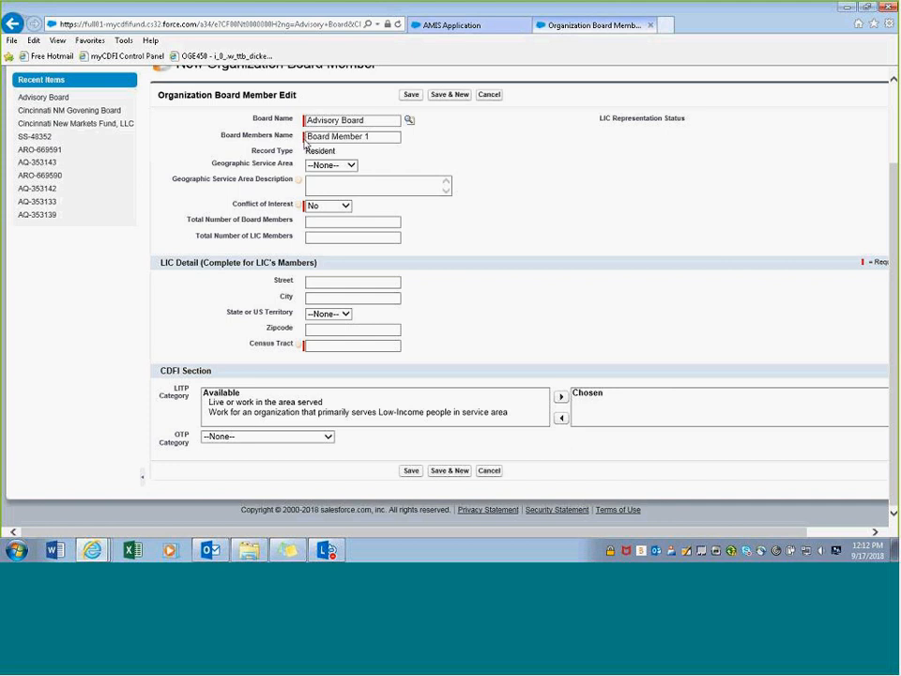
click(343, 208)
- Return Conflict of Interest to No after it was briefly switched to Yes
click(328, 196)
mouse_move(298, 208)
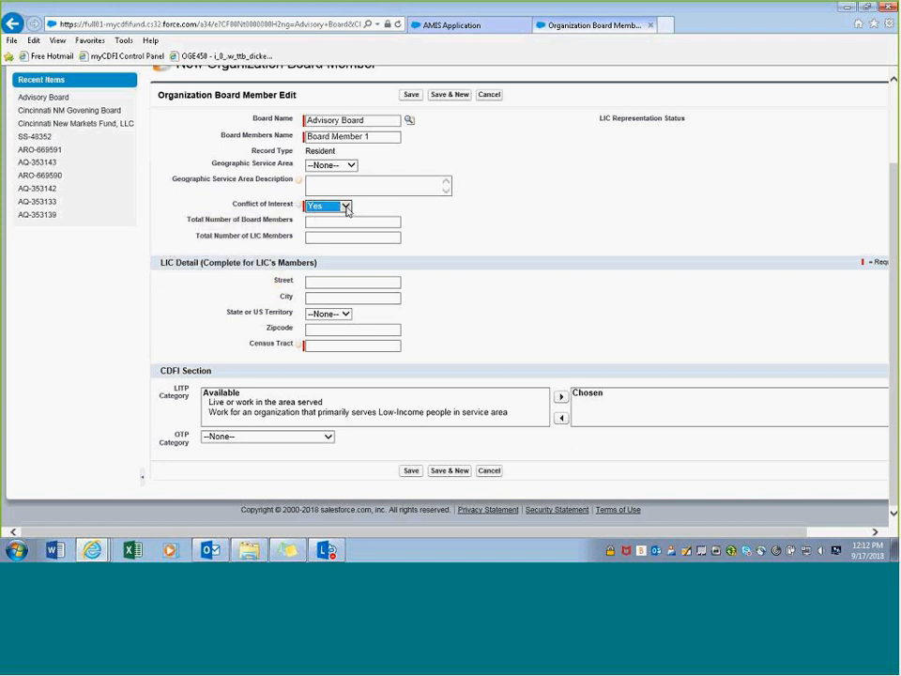
click(345, 206)
click(340, 215)
click(330, 344)
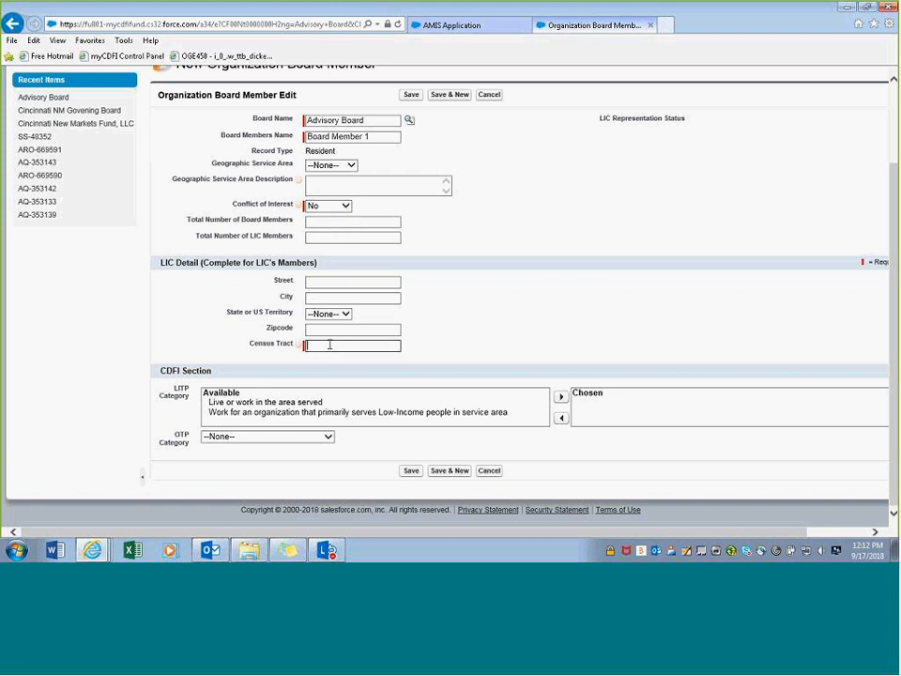
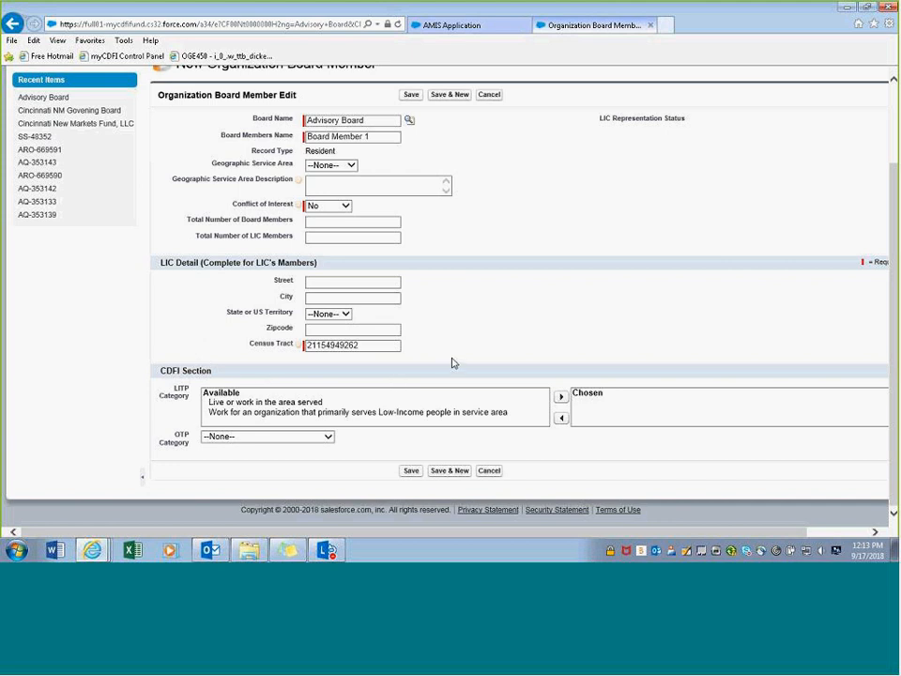
click(410, 470)
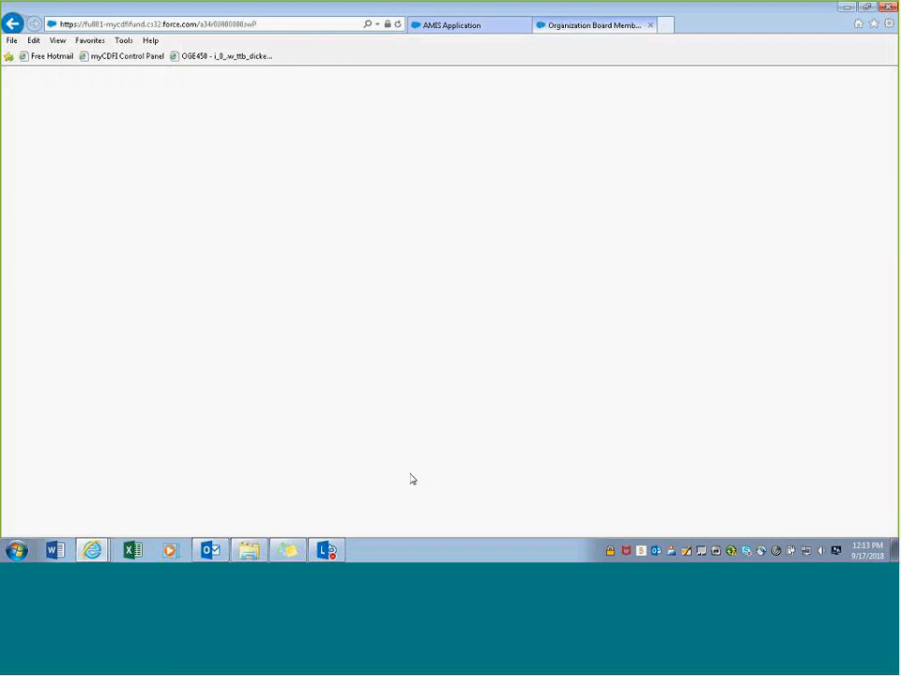
scroll(477, 348, down, 2)
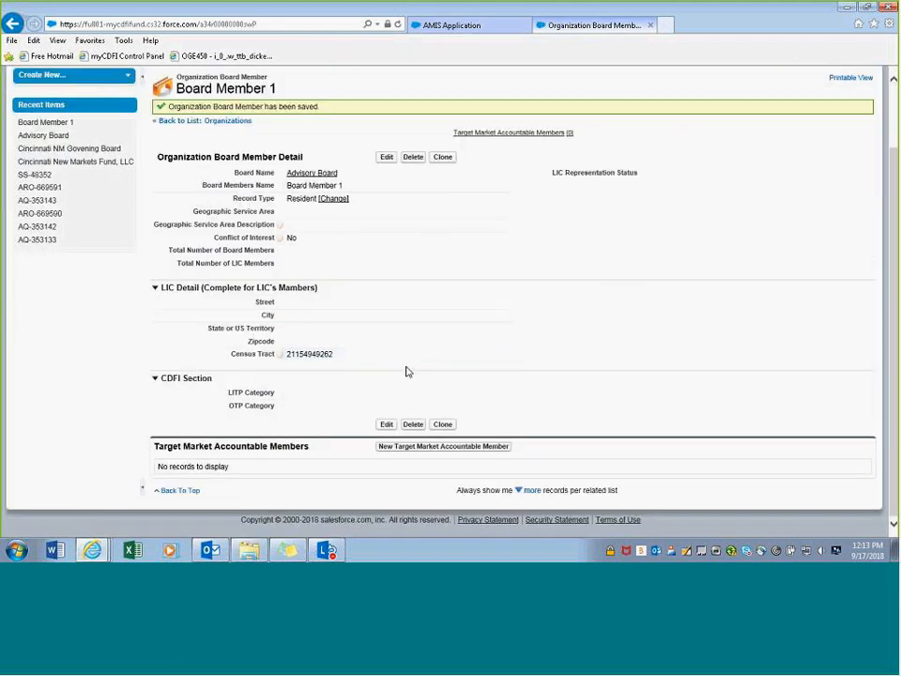
- From the Advisory Board, start a new member named 'Board Member 2'
click(306, 175)
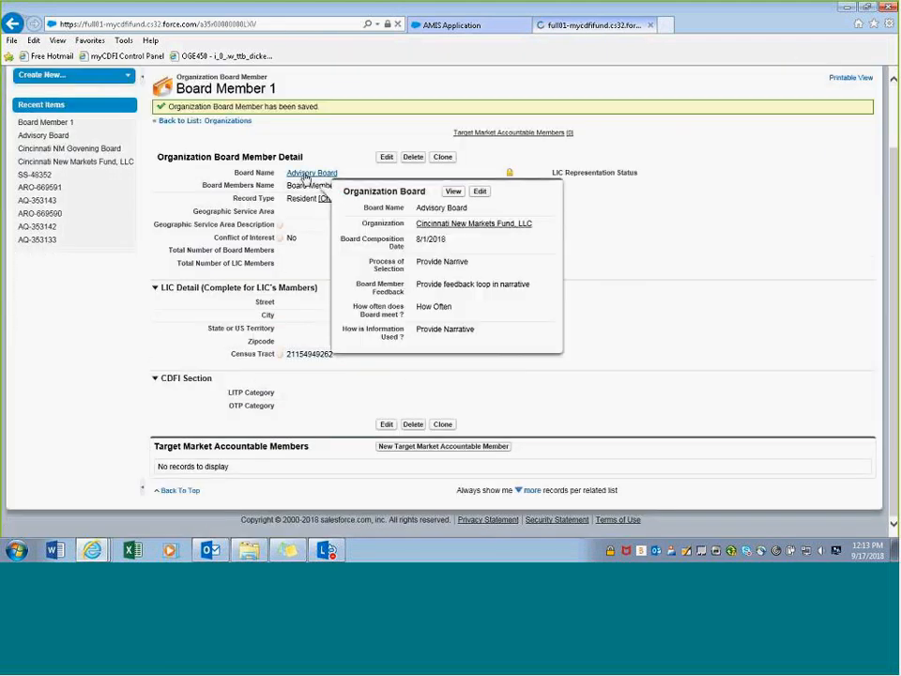
scroll(364, 385, down, 2)
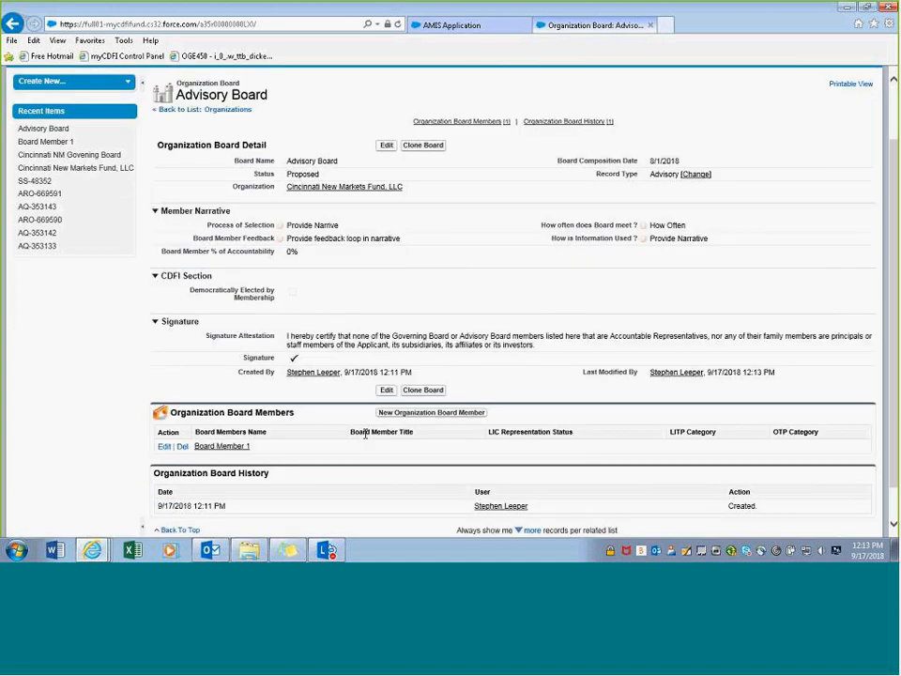
click(410, 416)
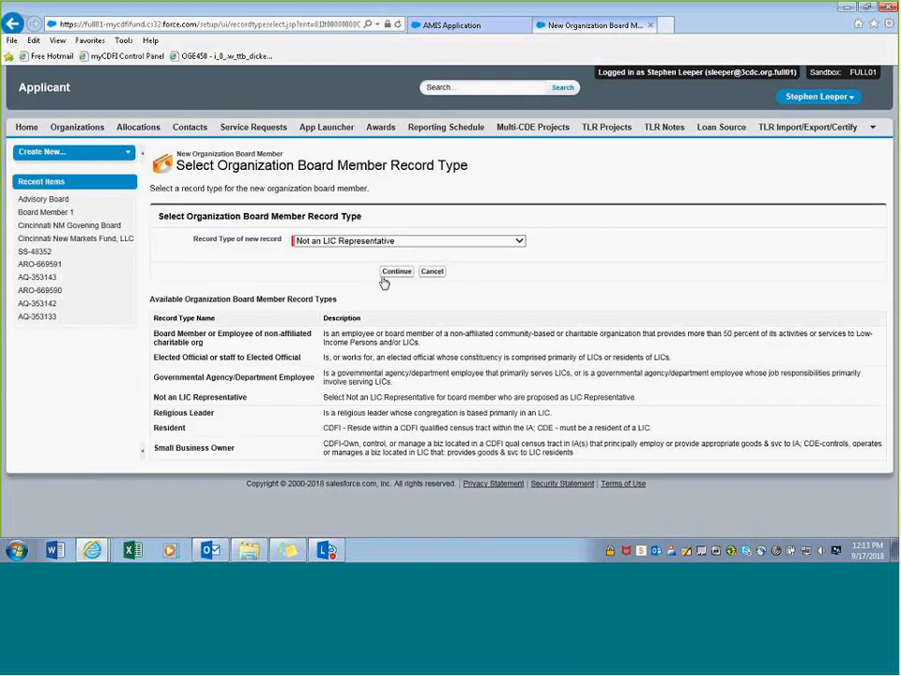
click(397, 271)
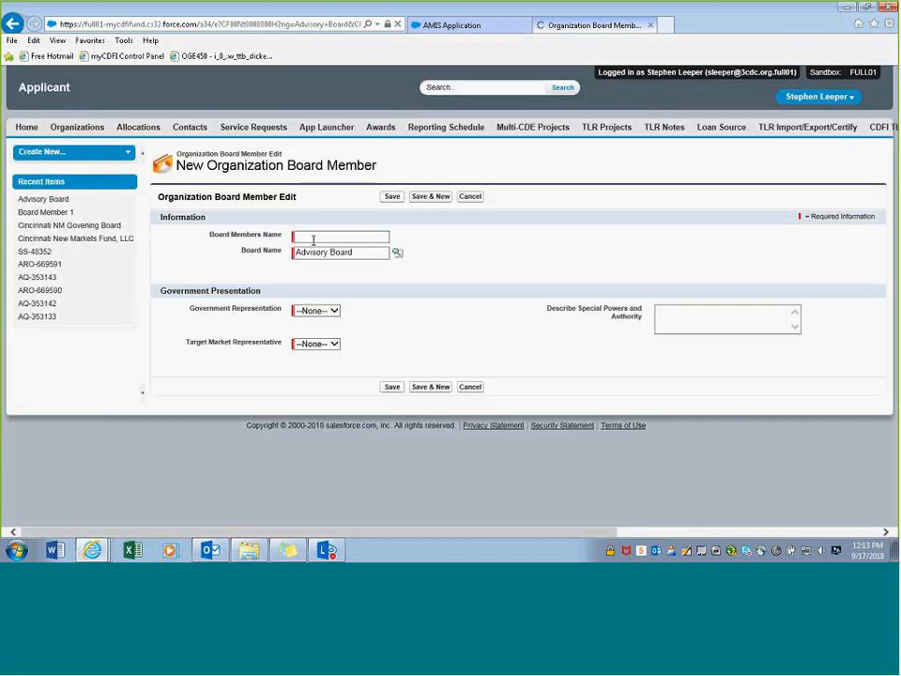
click(315, 240)
text(Board Member 2)
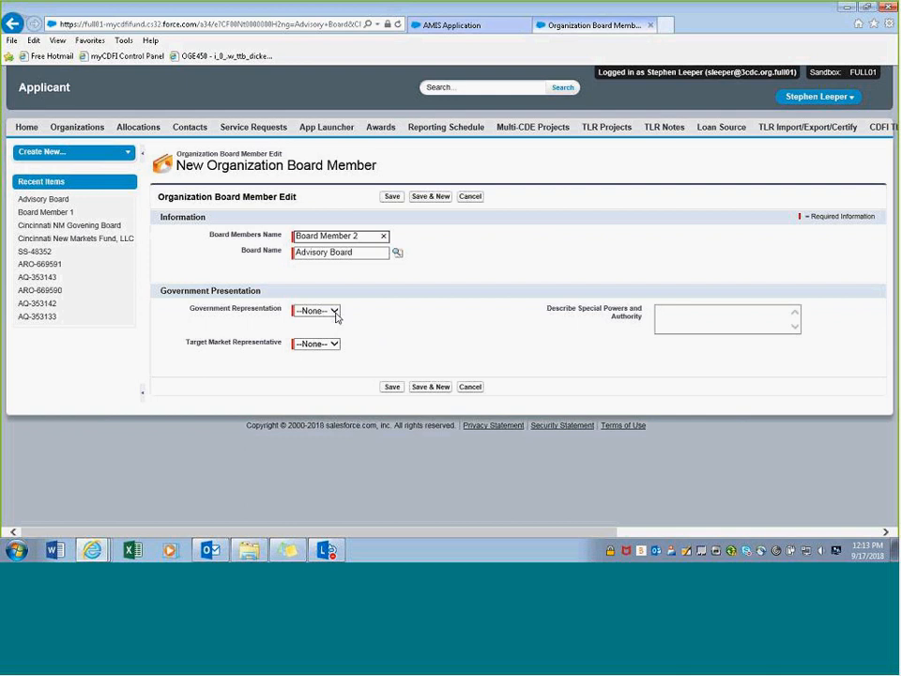
- Answer No for Government Representation and Target Market Representative, save, and revisit the Advisory Board
click(334, 314)
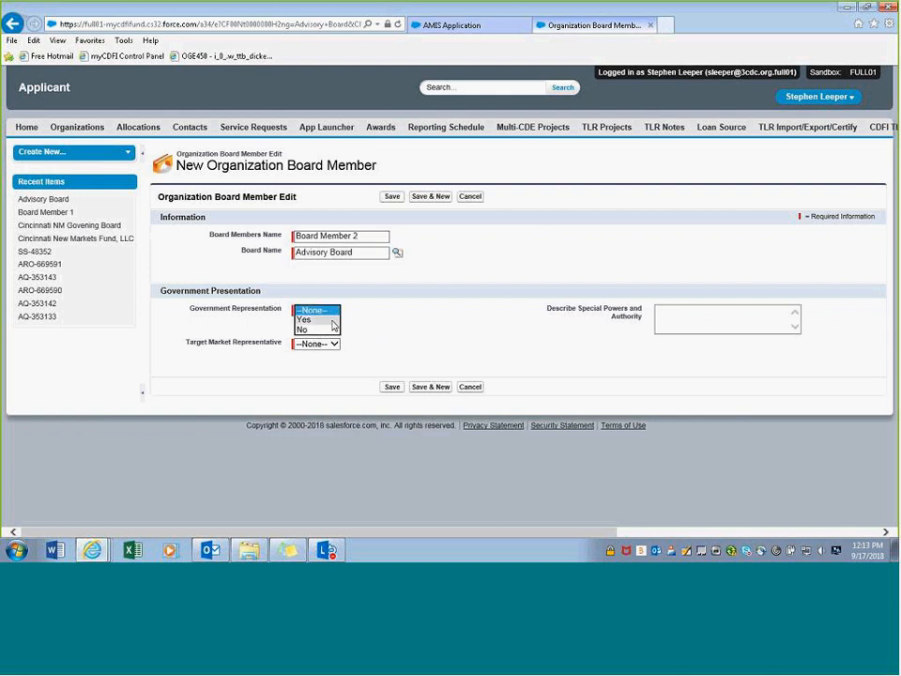
click(331, 329)
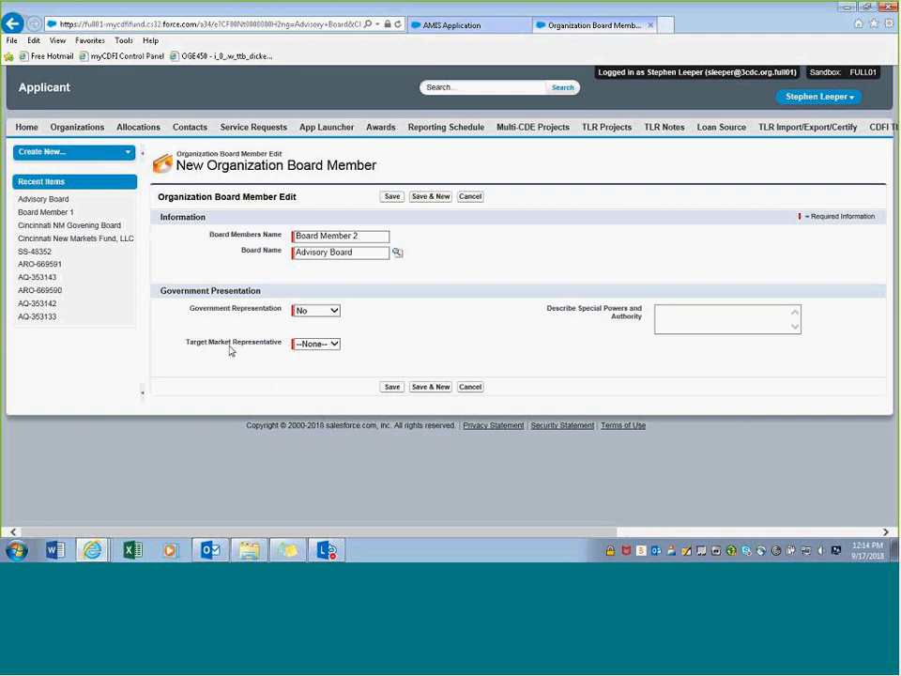
click(334, 346)
click(346, 361)
click(352, 362)
click(389, 388)
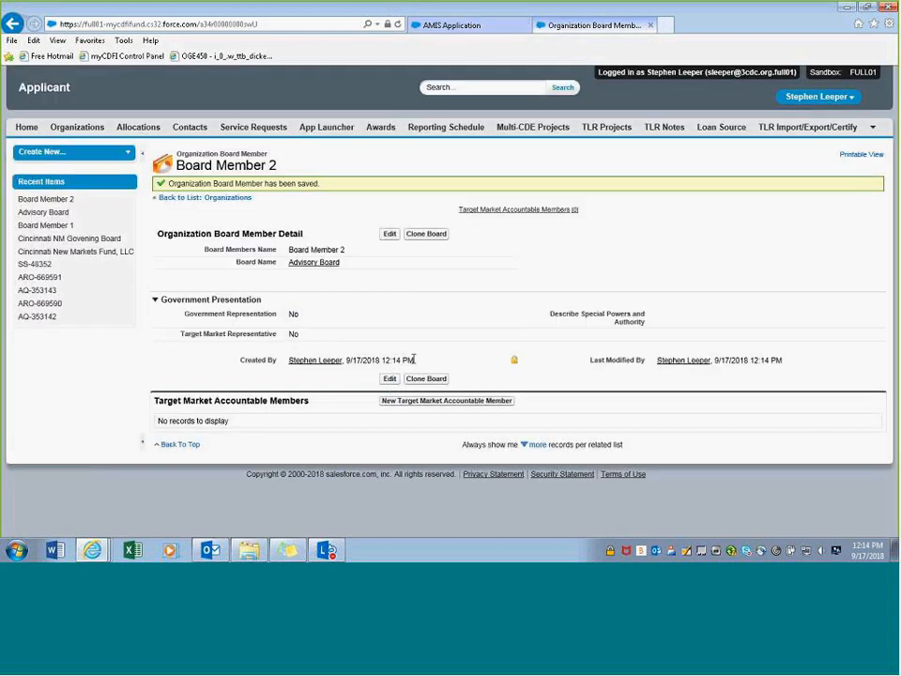
click(313, 262)
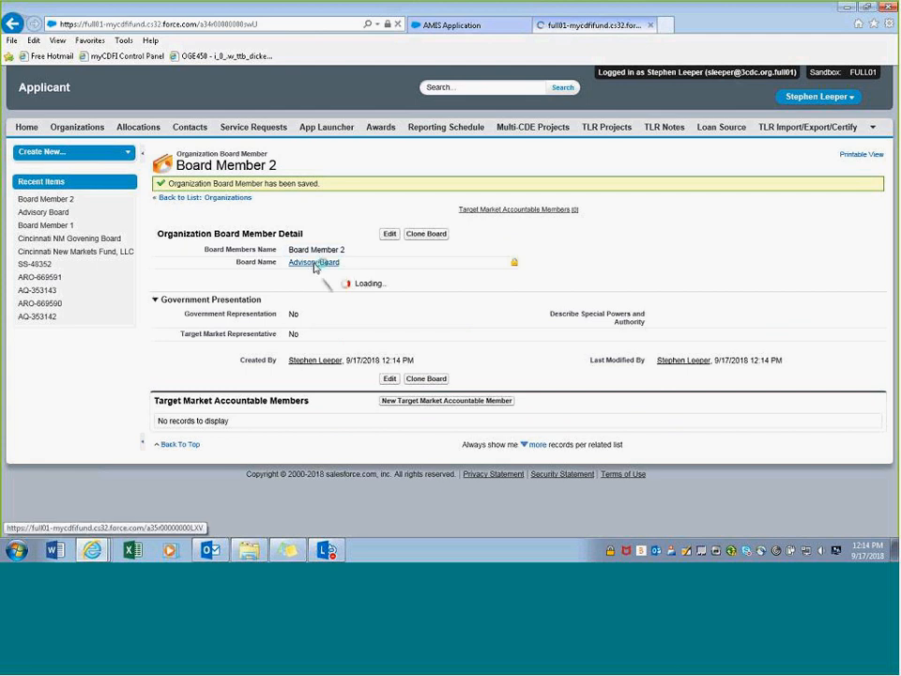
scroll(253, 394, down, 2)
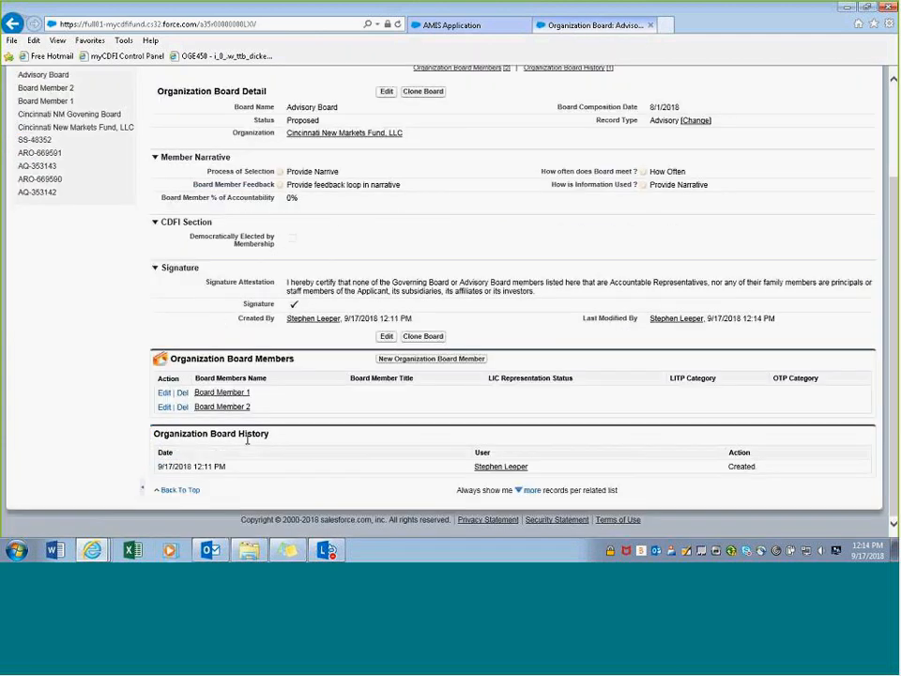
scroll(248, 439, up, 3)
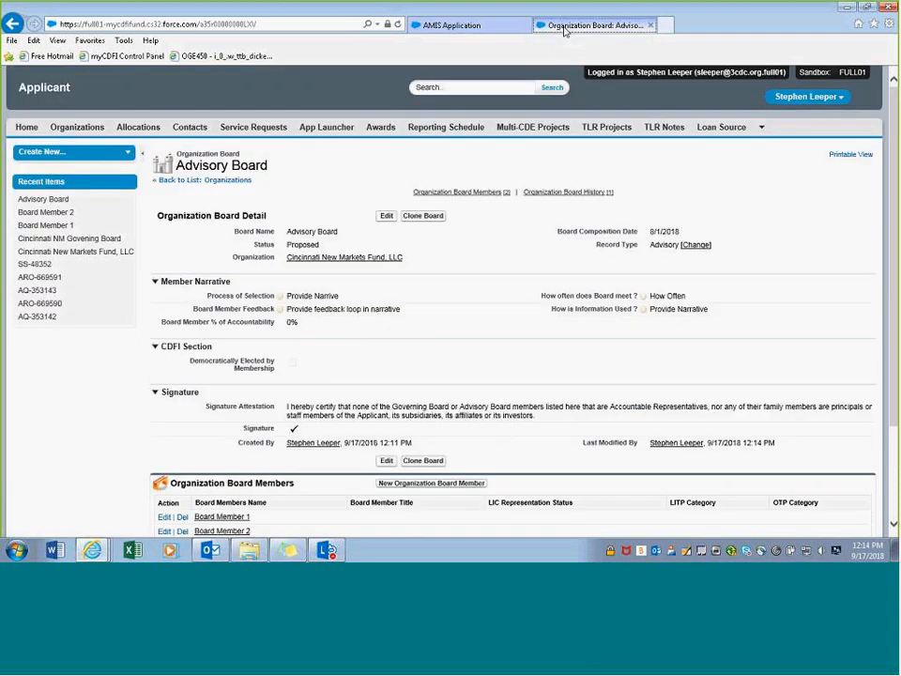
- On the application form, search 'bo' and link Advisory Board for question 12.1
click(449, 25)
scroll(225, 376, down, 10)
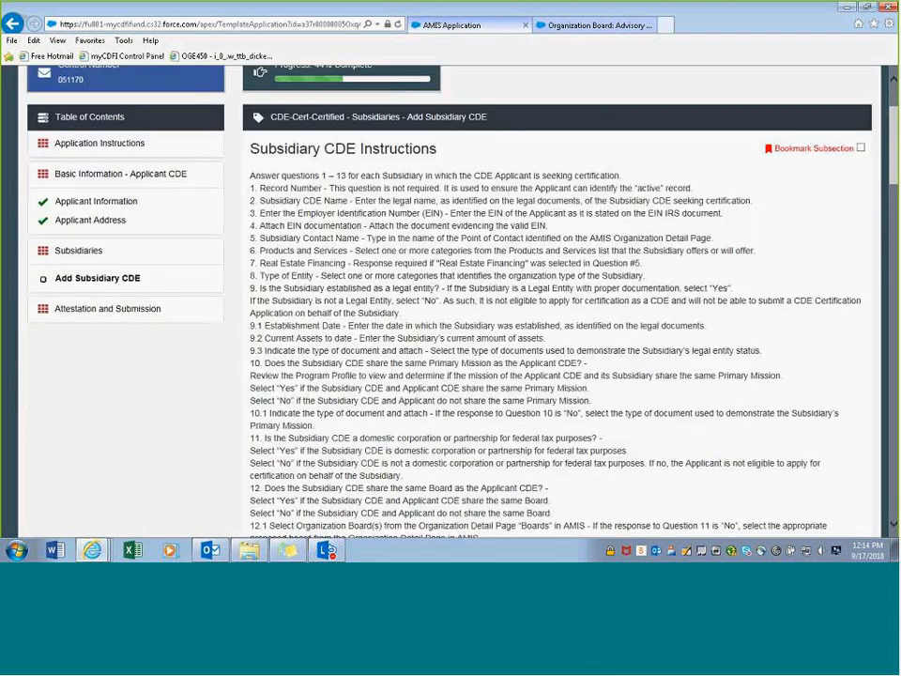
scroll(228, 386, down, 15)
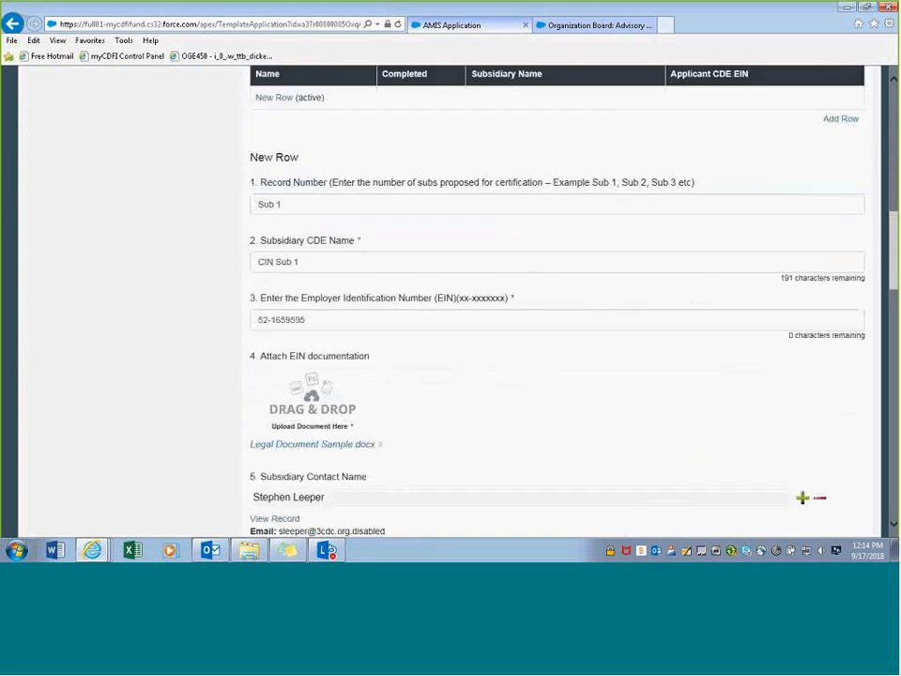
scroll(229, 385, down, 10)
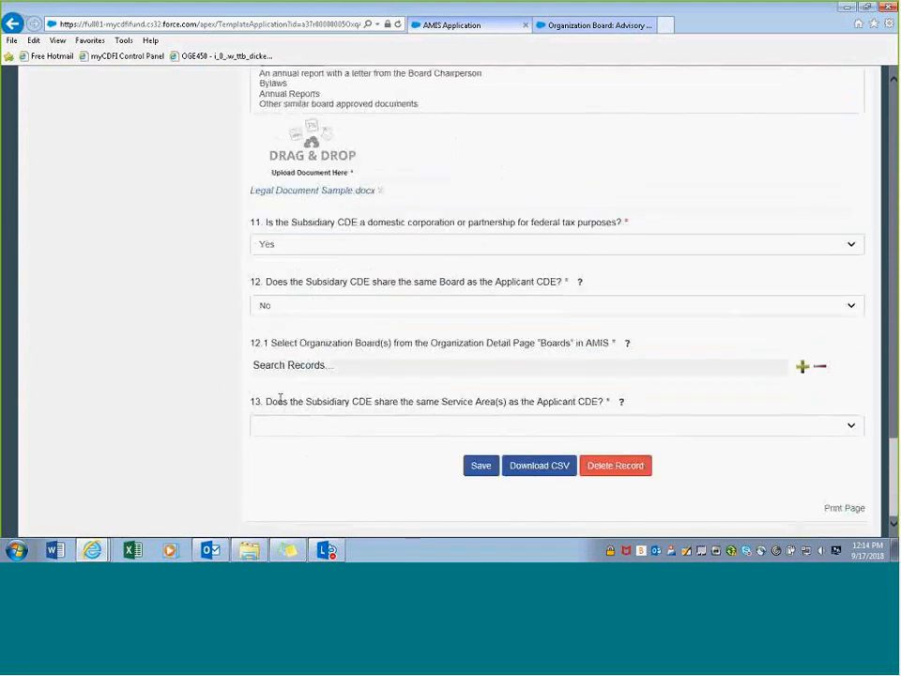
click(297, 363)
text(bo)
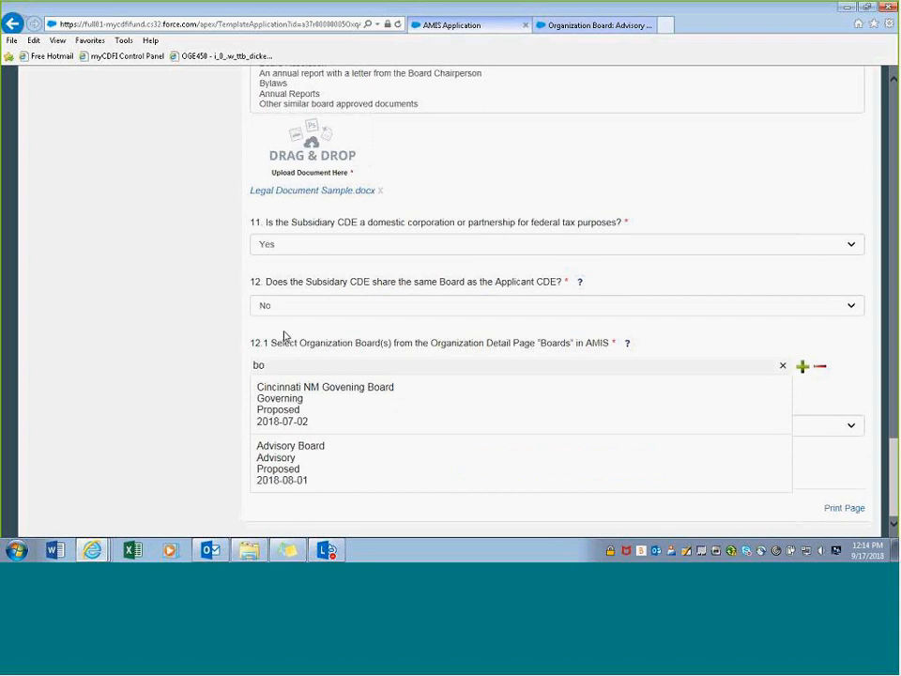
click(292, 470)
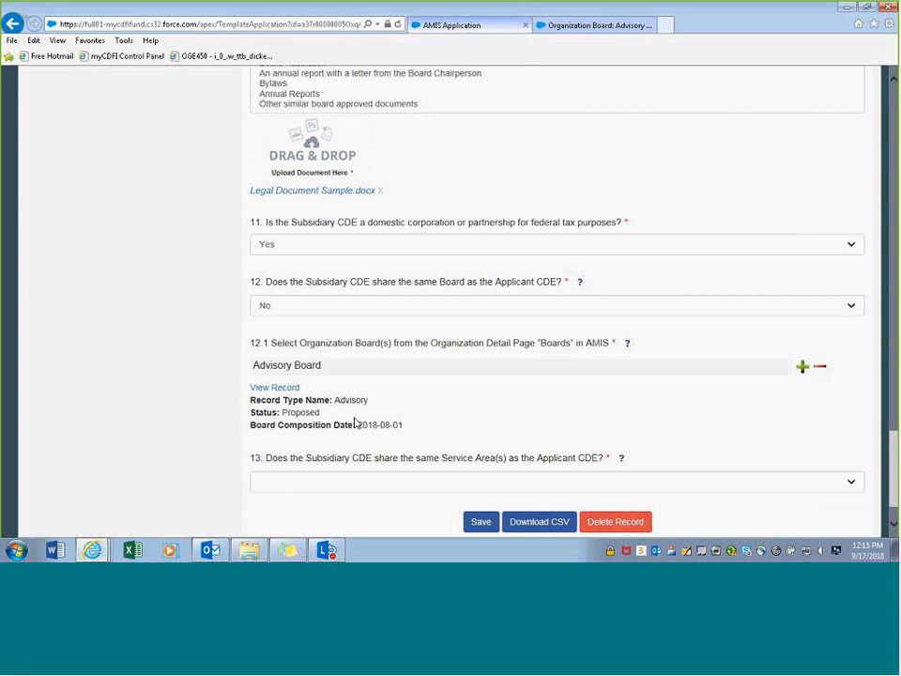
- Answer No to the question 13 shared service areas dropdown
scroll(355, 423, down, 1)
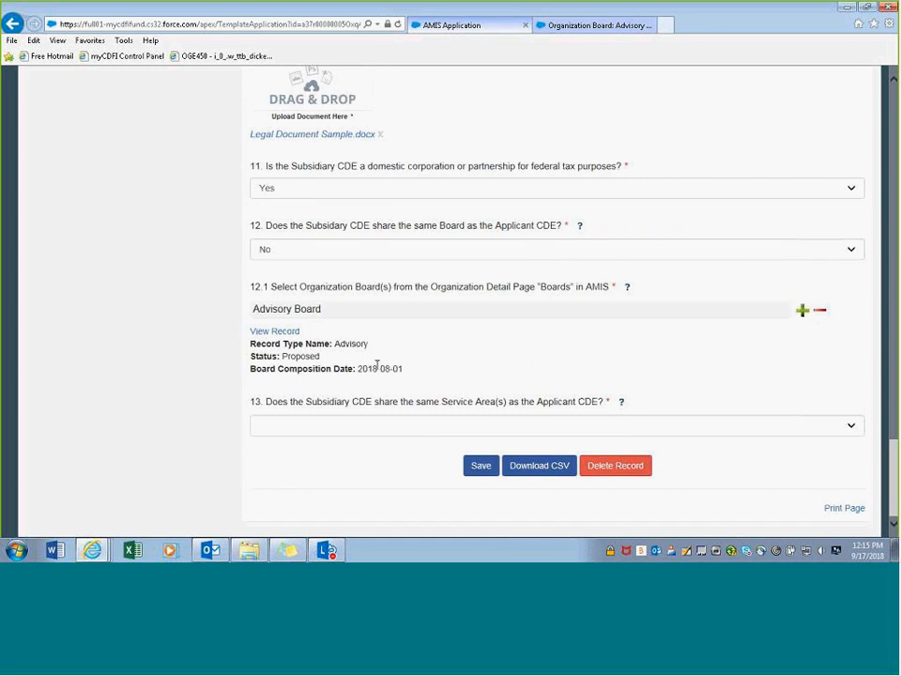
click(342, 427)
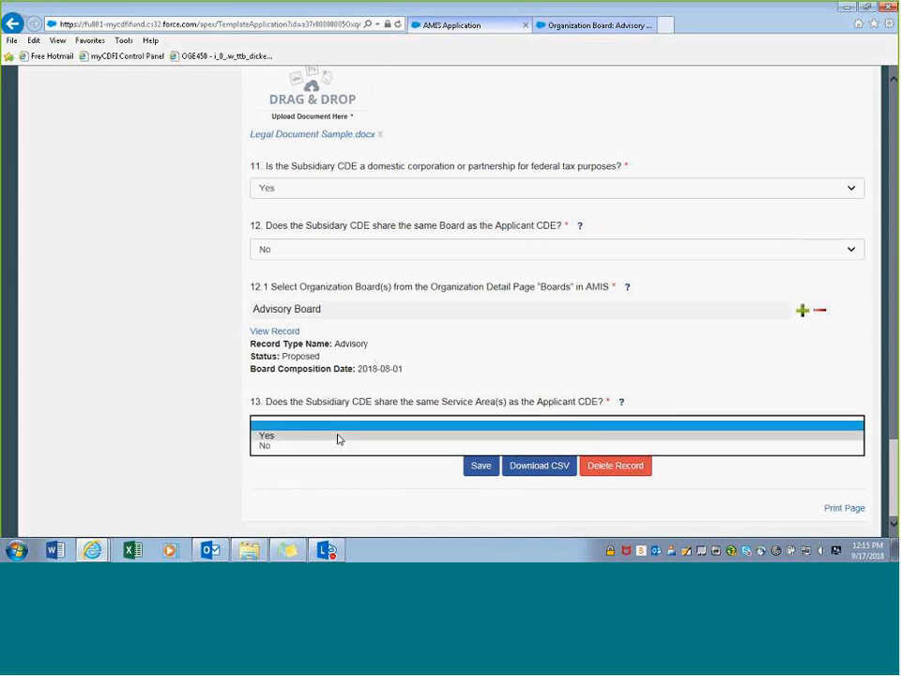
click(338, 437)
click(344, 430)
click(339, 437)
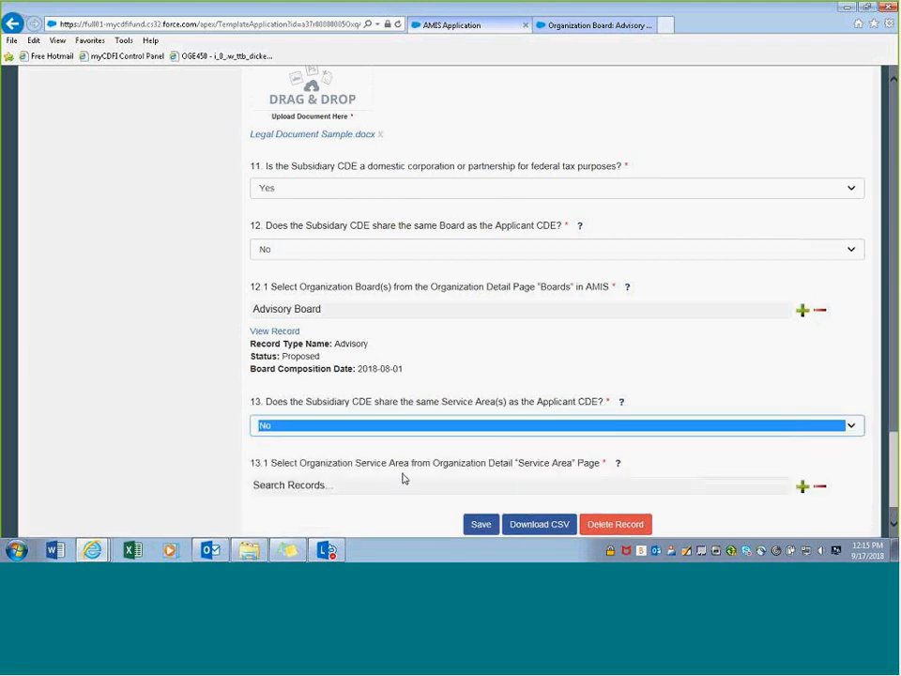
click(591, 25)
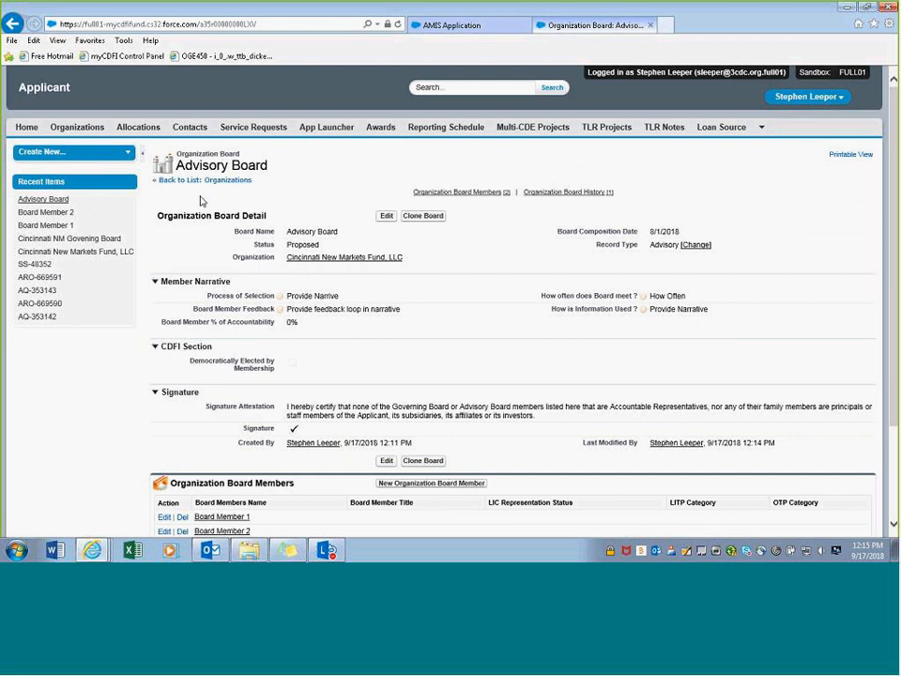
- Open the Cincinnati New Markets Fund, LLC record and jump to its Service Areas list (Montgomery County, OH)
click(338, 261)
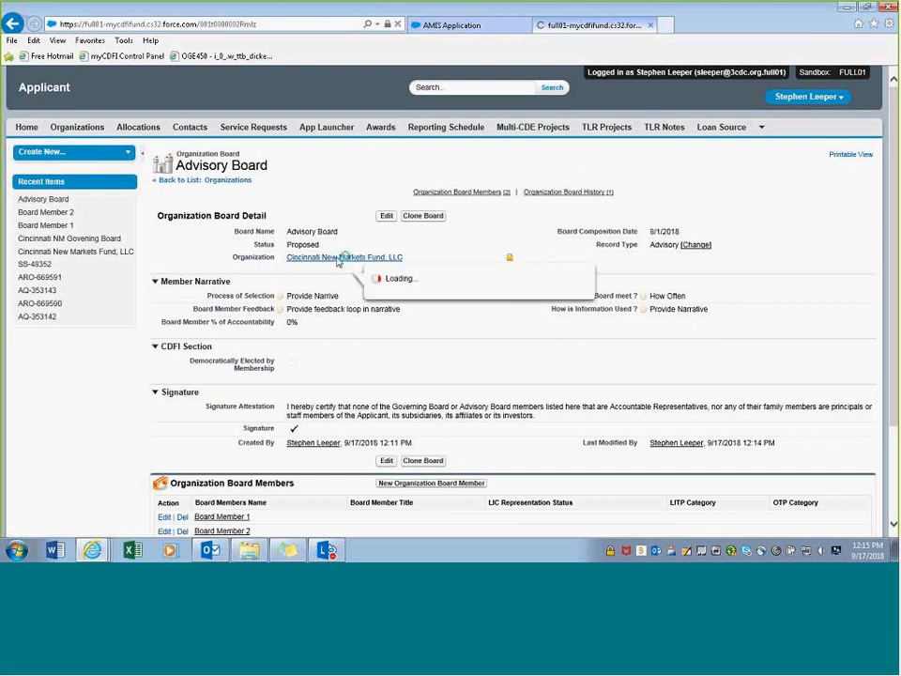
scroll(336, 263, down, 15)
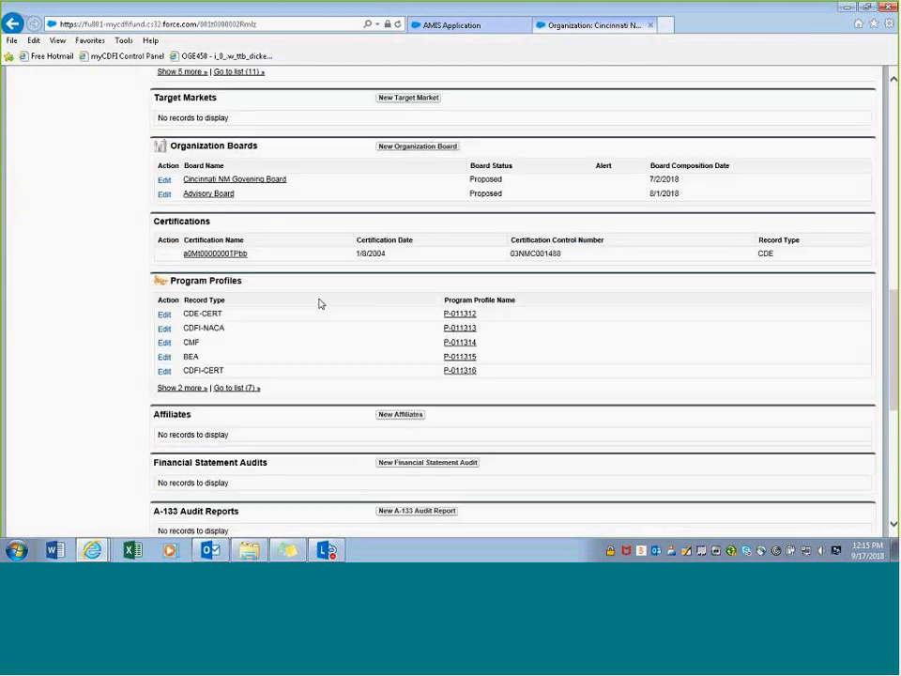
scroll(319, 304, down, 1)
scroll(319, 303, down, 4)
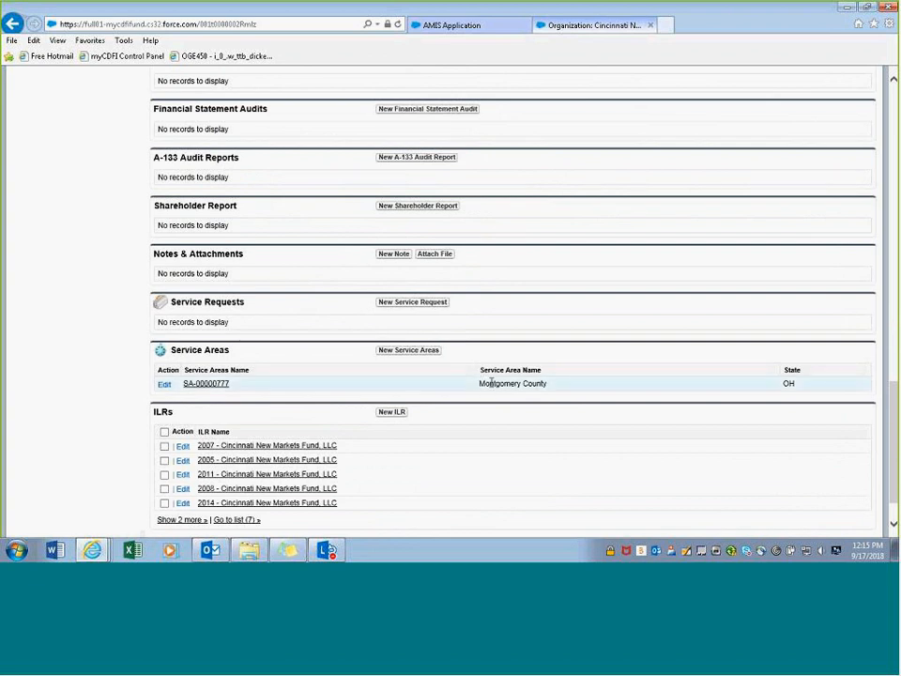
click(407, 349)
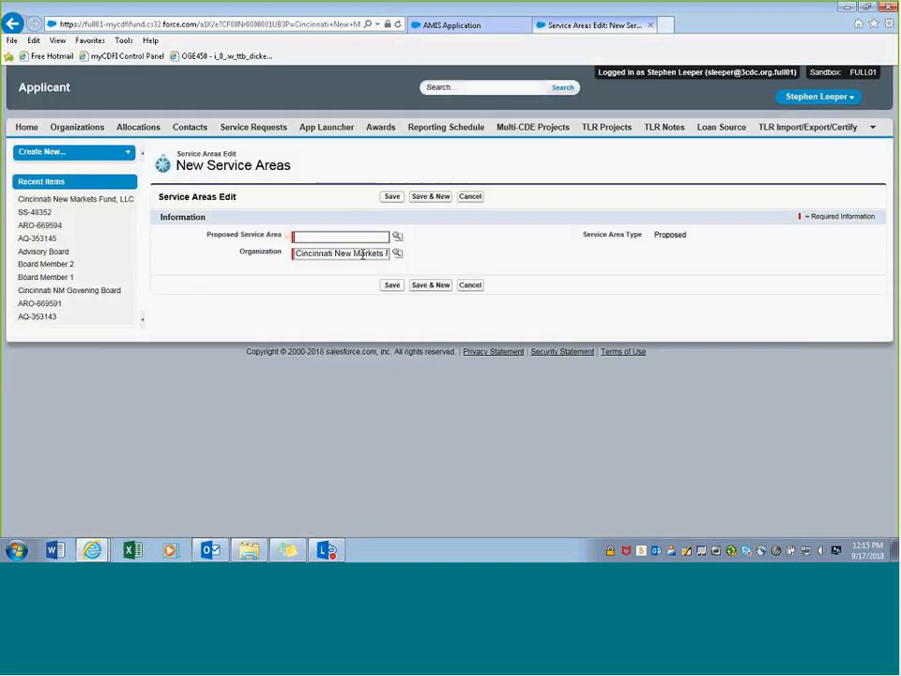
click(11, 23)
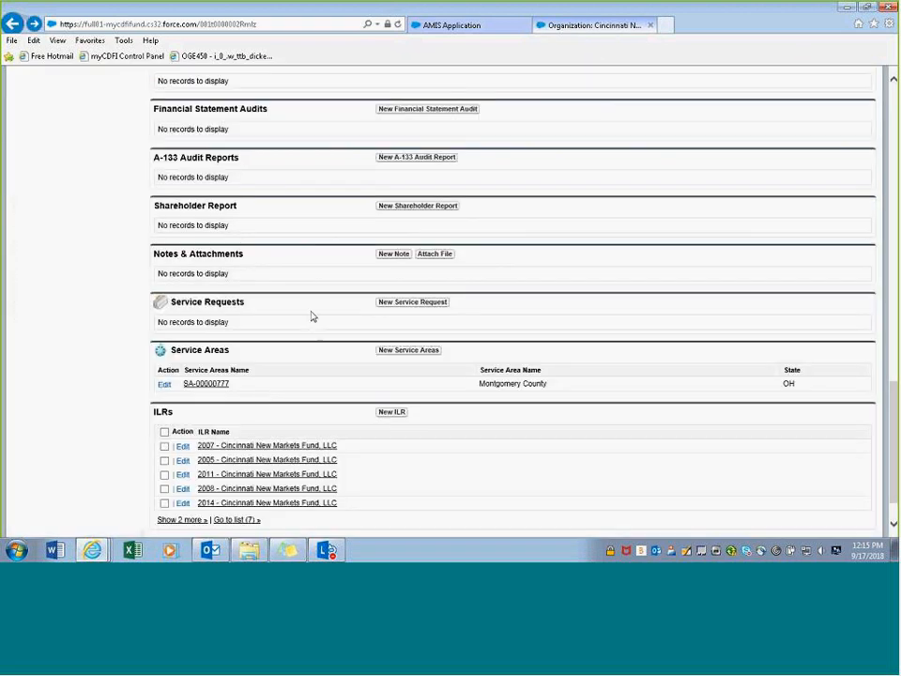
scroll(383, 215, up, 15)
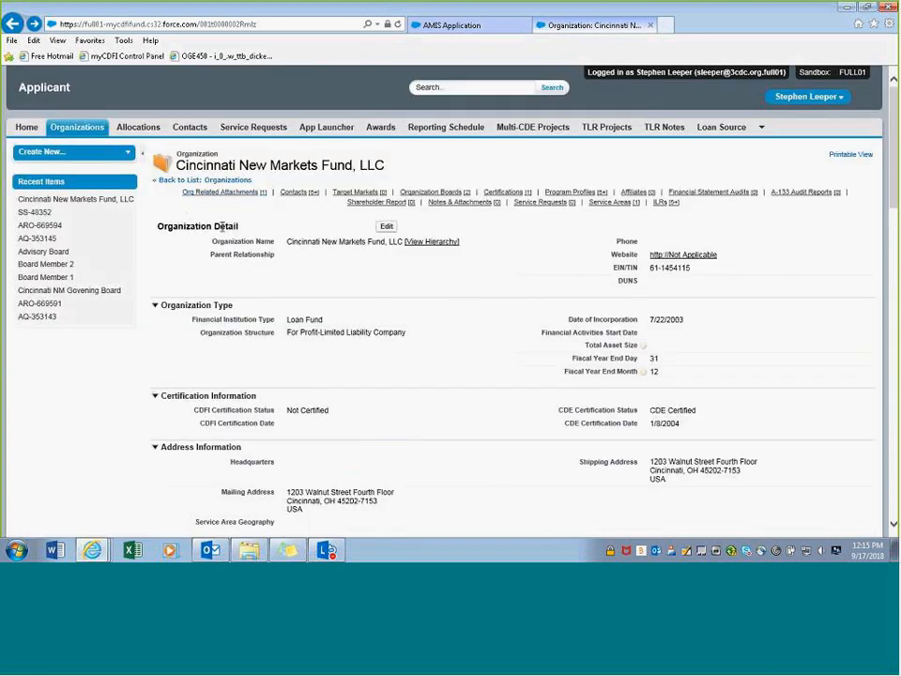
click(607, 202)
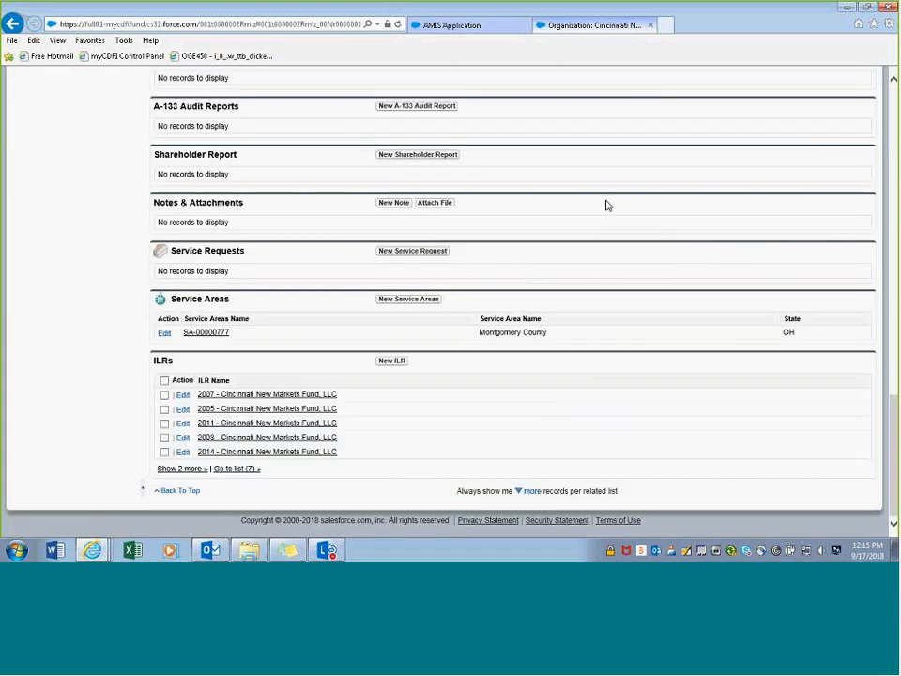
- Create a new service area with Ohio chosen from an 'oh' lookup search, and save it
click(406, 300)
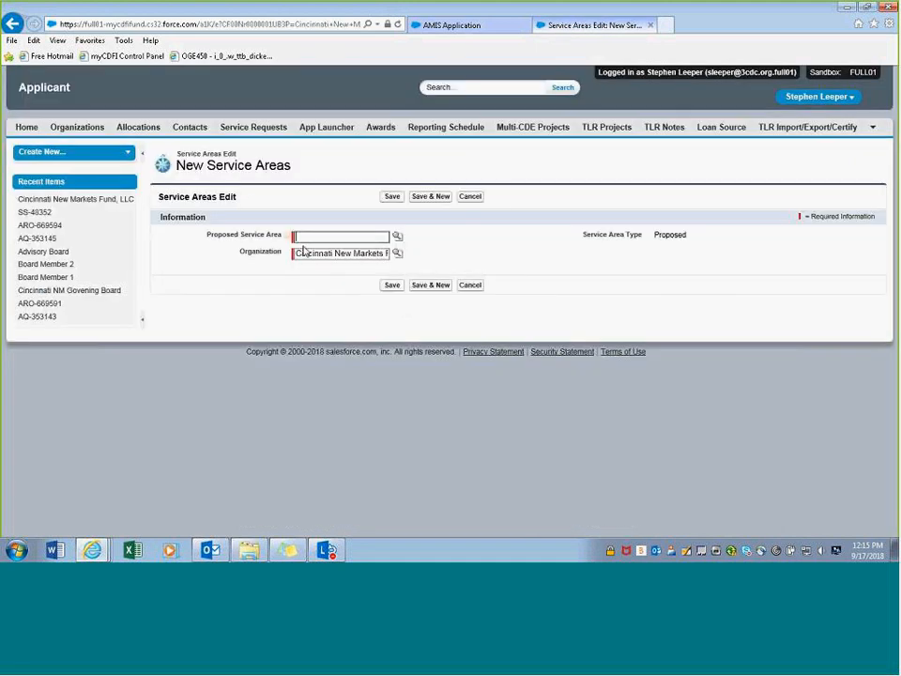
click(397, 239)
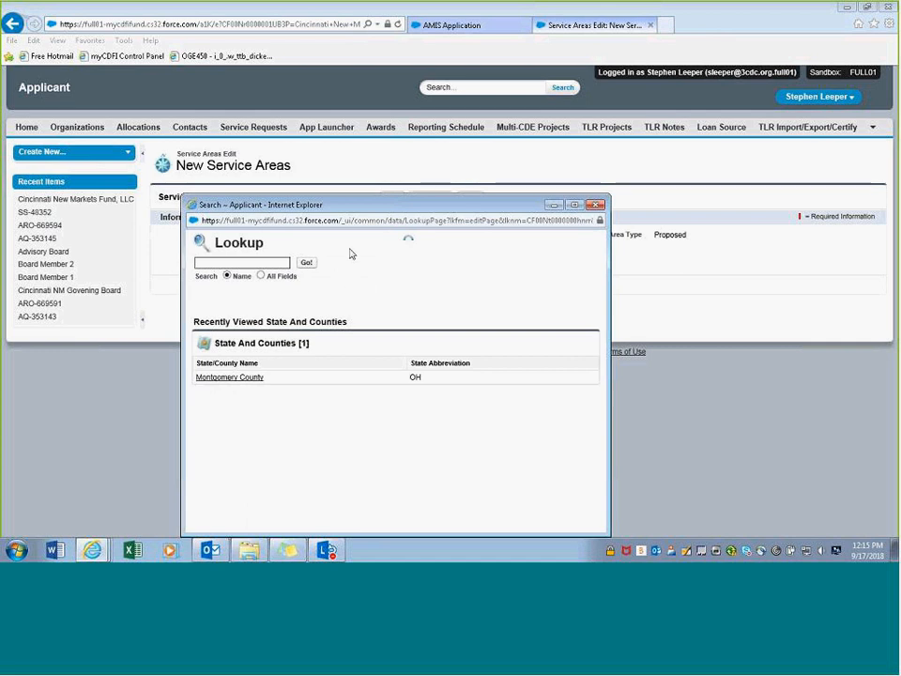
text(oh)
click(311, 262)
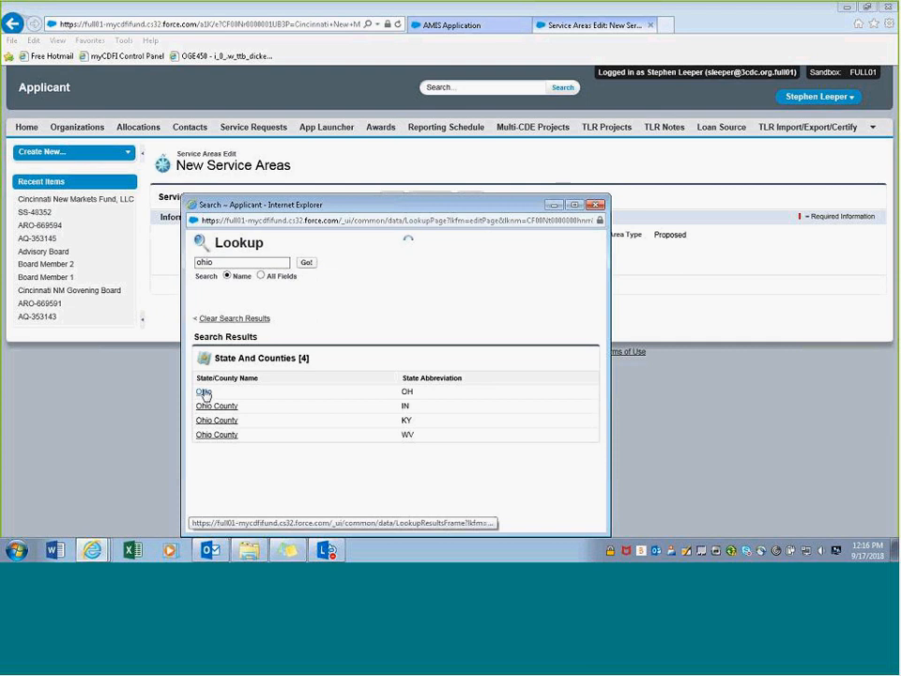
click(205, 393)
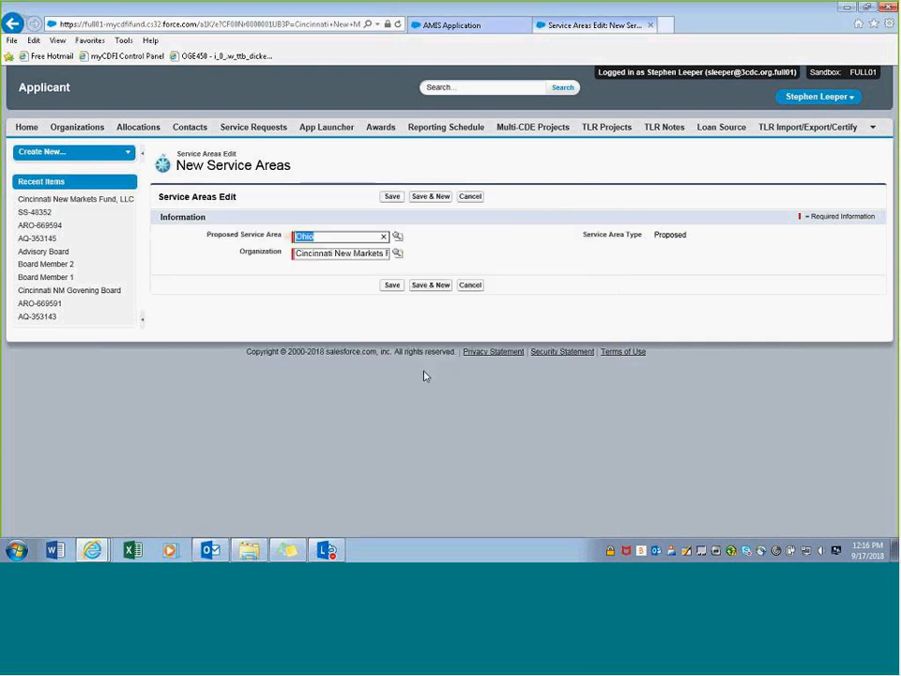
click(392, 286)
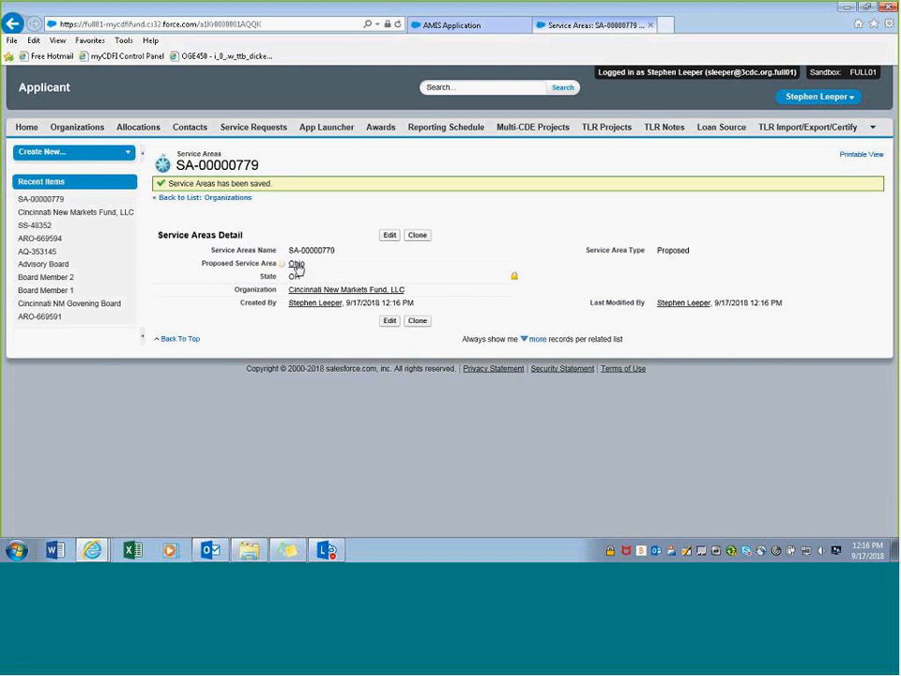
- Check the organization's page, then go back to the subsidiary application form
click(300, 291)
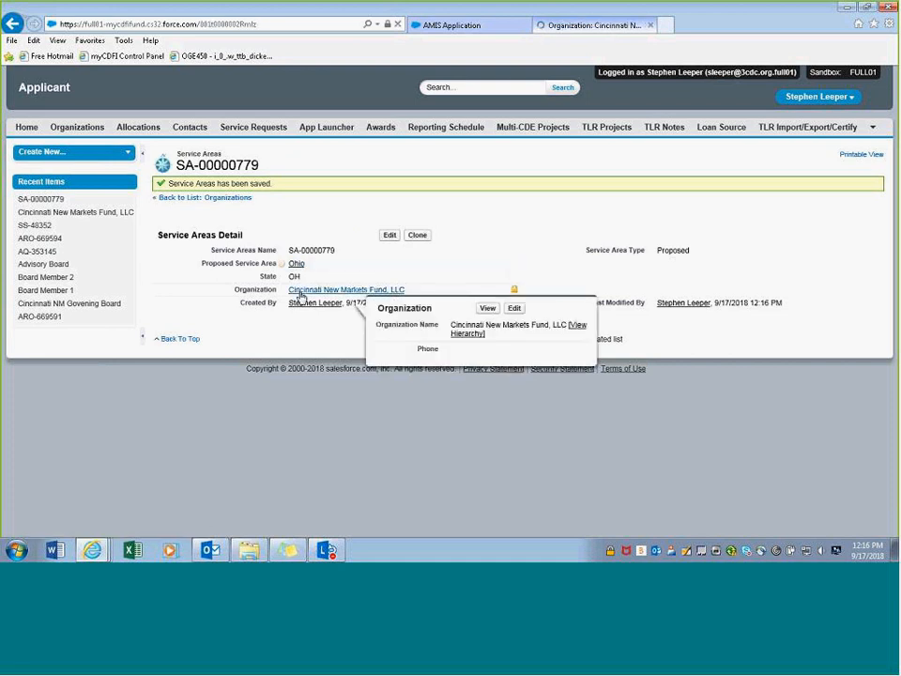
scroll(305, 302, down, 5)
scroll(305, 302, down, 10)
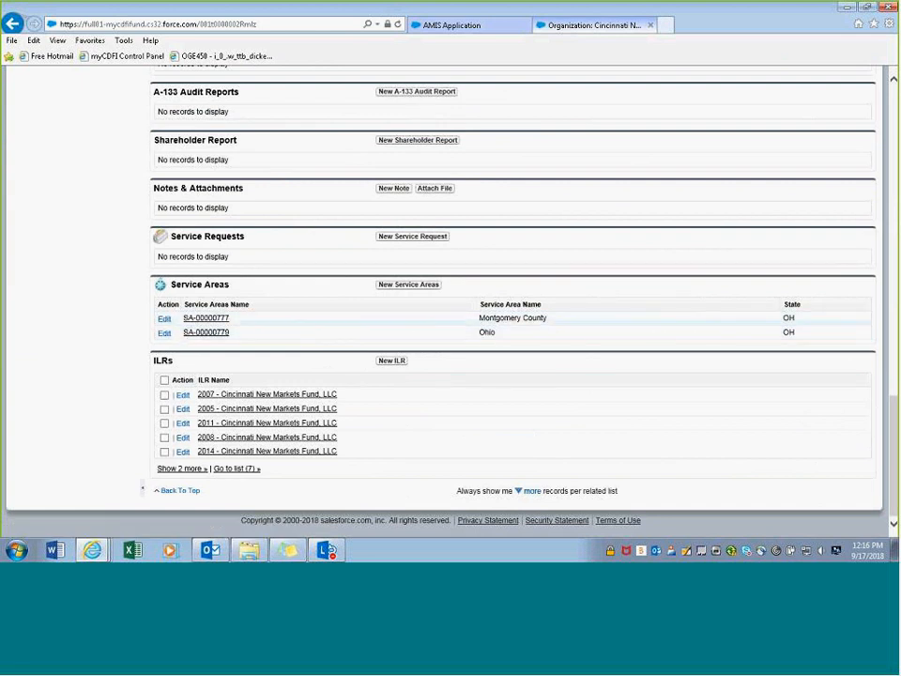
scroll(476, 338, up, 10)
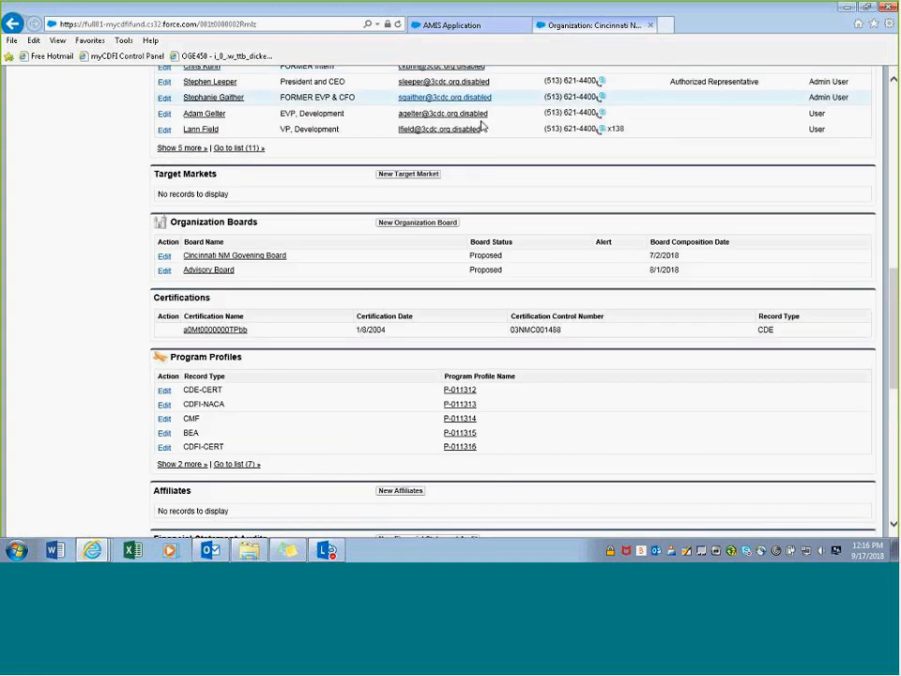
click(479, 28)
- Search service areas in 13.1 with 'sa' and select SA-00000779 (Ohio)
scroll(347, 400, down, 1)
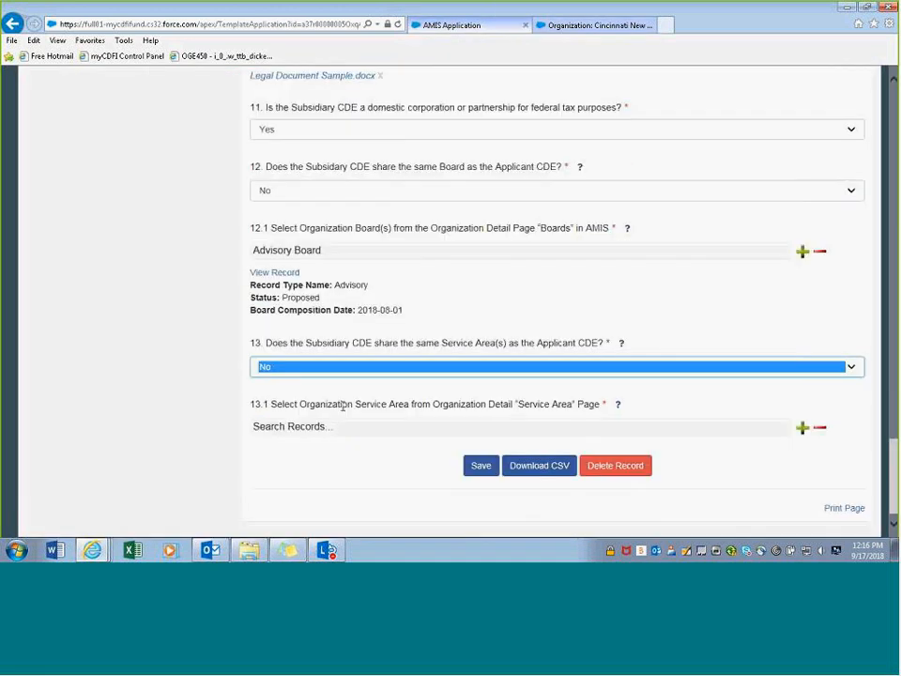
click(308, 428)
text(ohio)
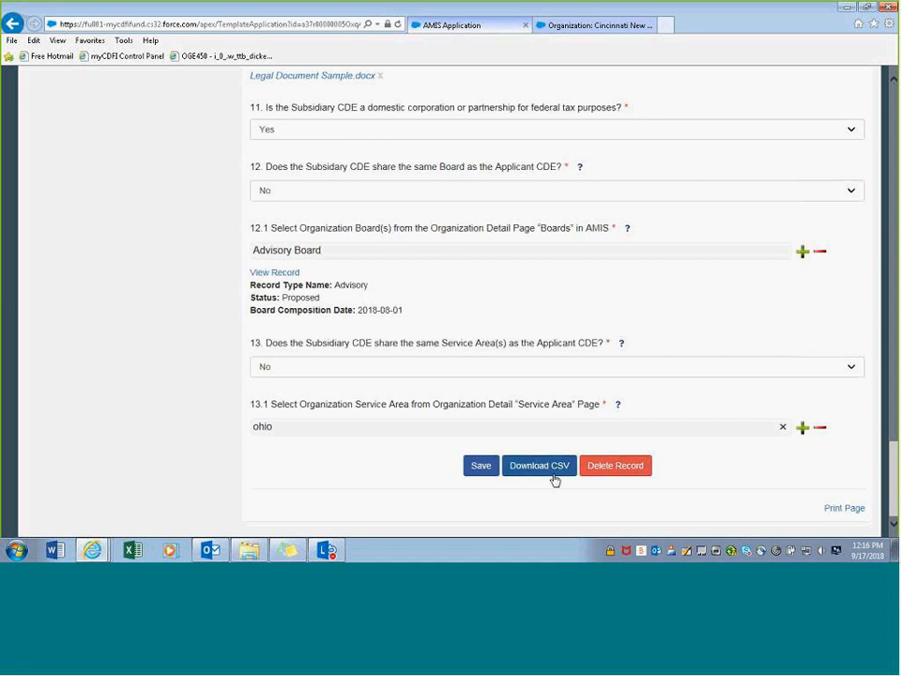
click(482, 469)
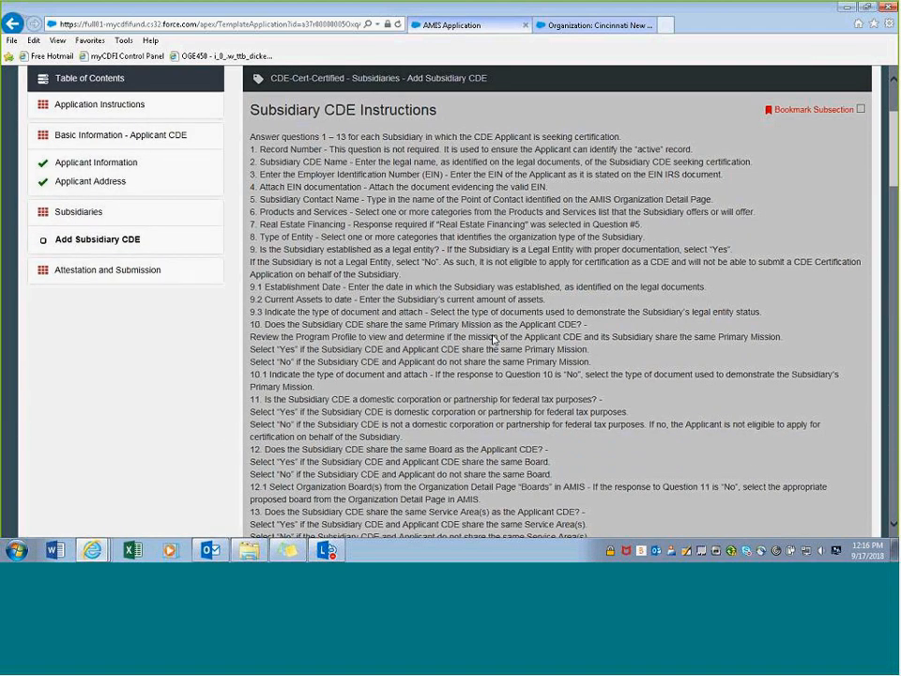
scroll(495, 345, down, 5)
scroll(498, 360, down, 15)
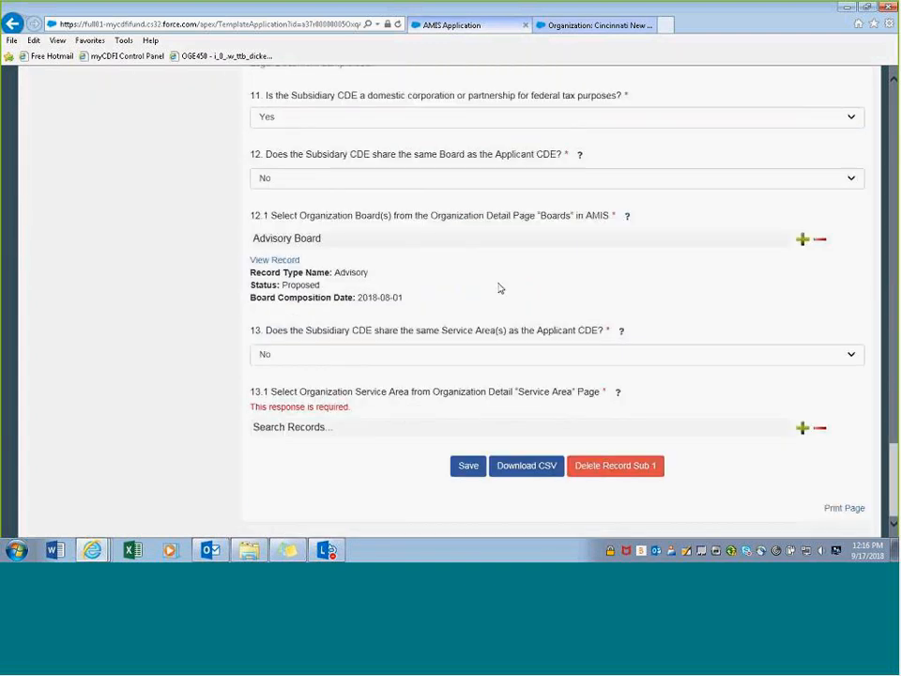
click(329, 428)
text(sa)
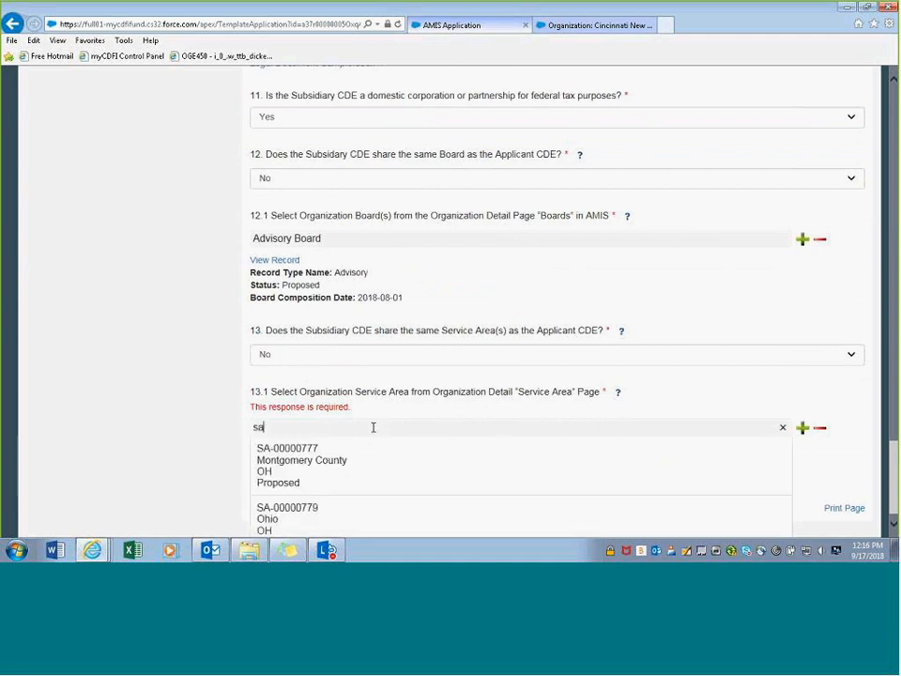
scroll(372, 429, down, 1)
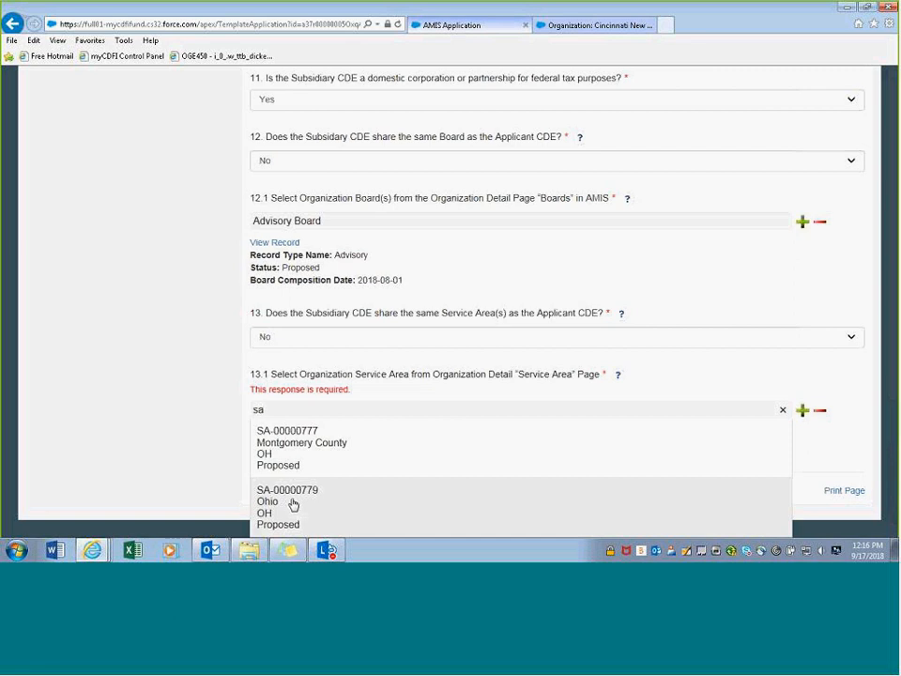
click(292, 504)
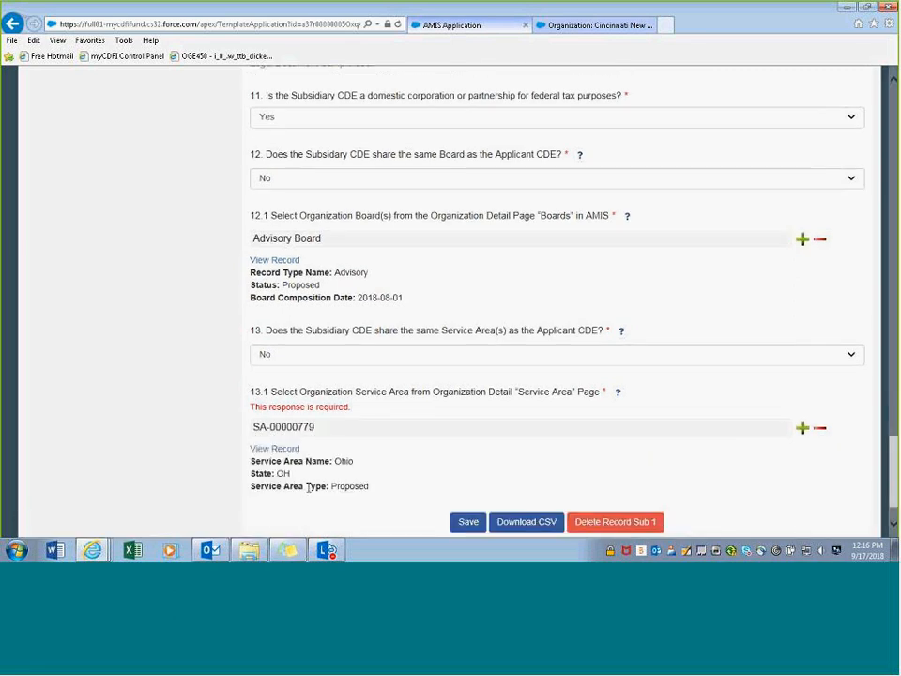
- Add and then remove an extra empty 13.1 row, and save Sub 1
scroll(398, 478, down, 1)
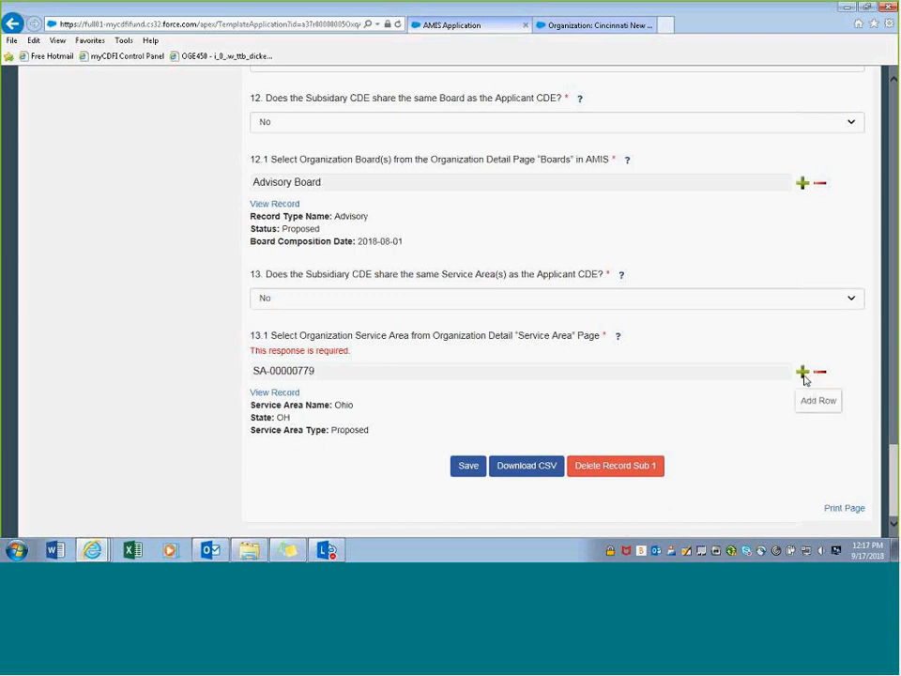
click(803, 372)
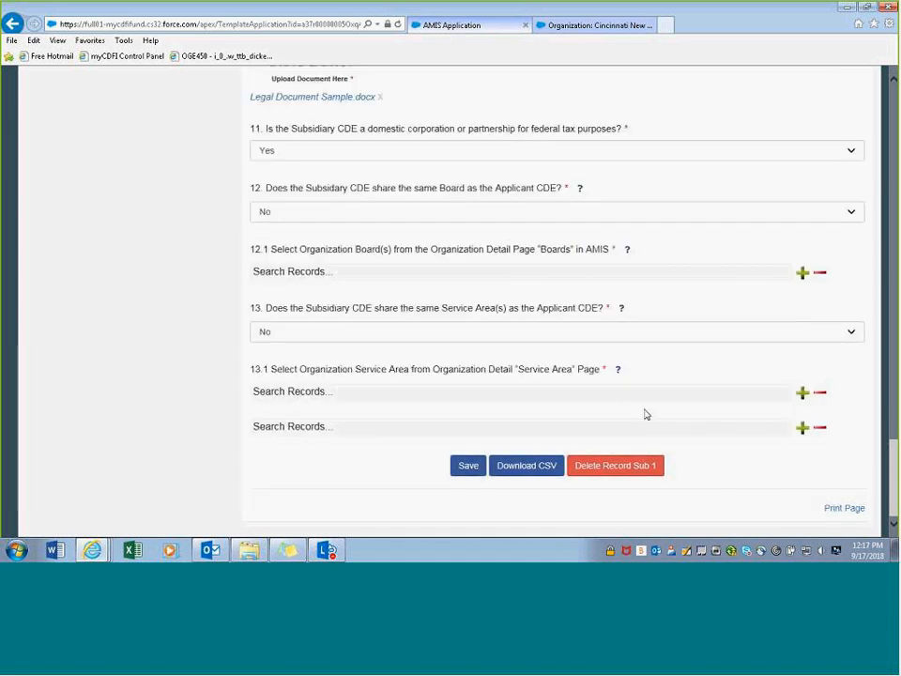
scroll(504, 472, down, 2)
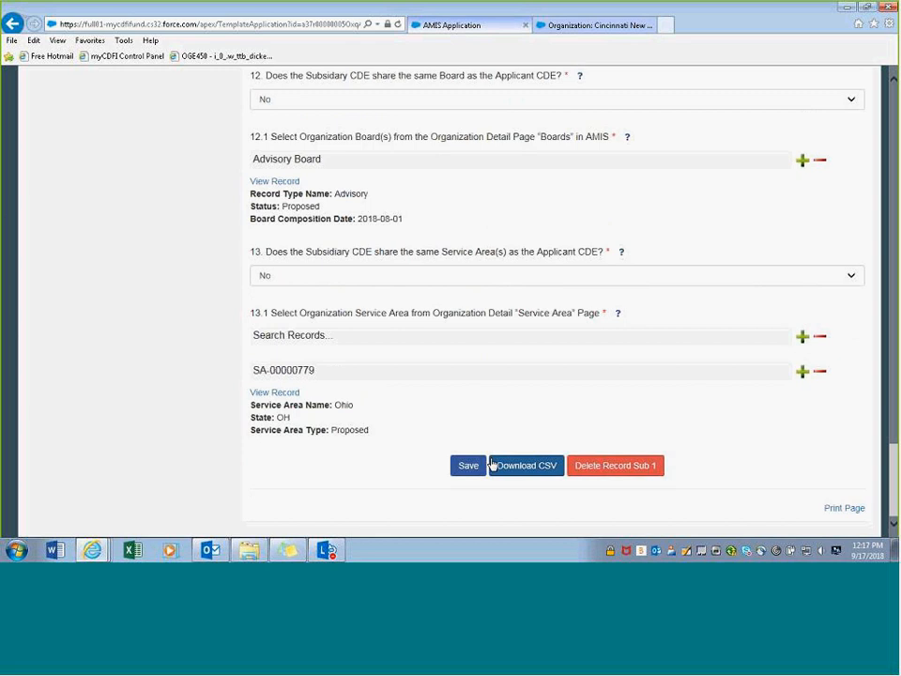
click(314, 335)
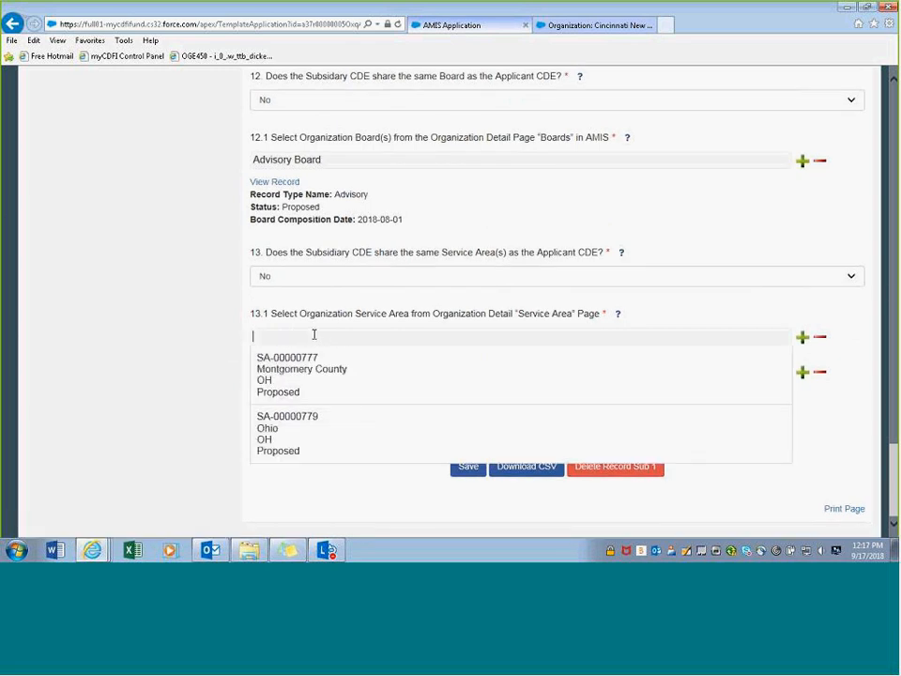
click(819, 338)
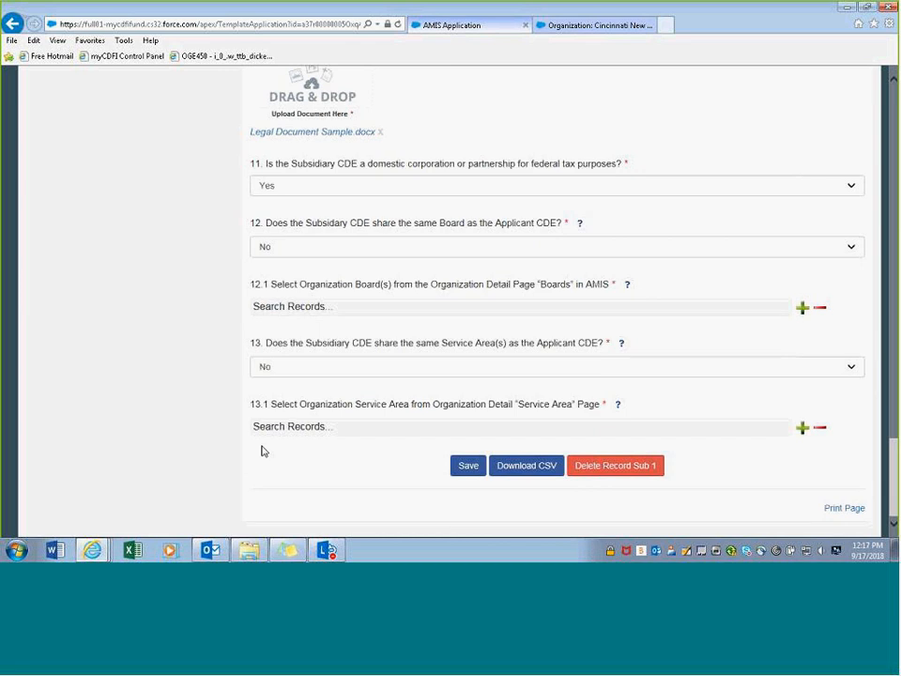
scroll(431, 487, down, 3)
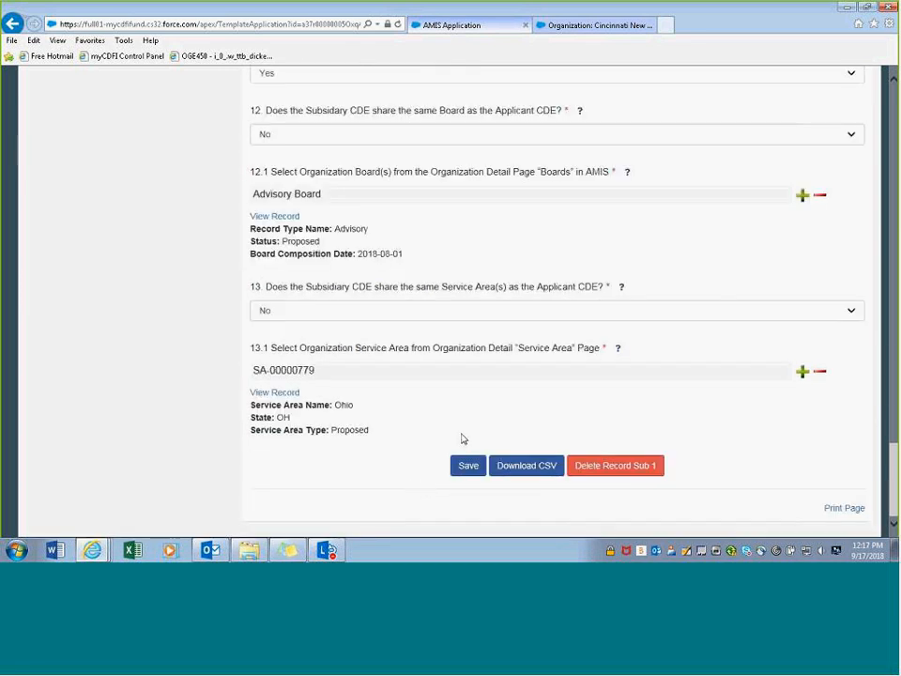
click(467, 466)
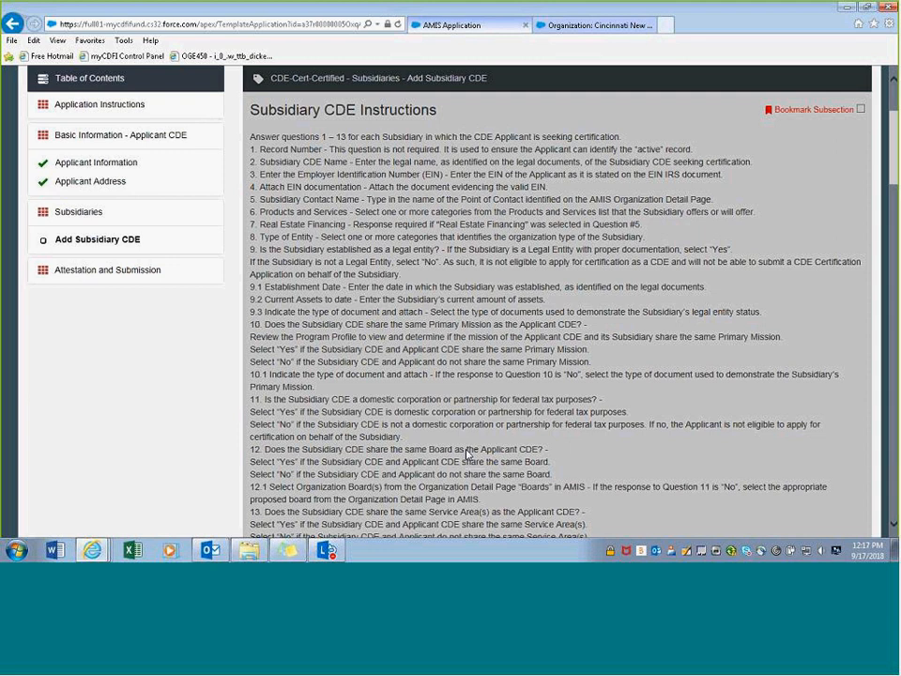
scroll(467, 453, down, 6)
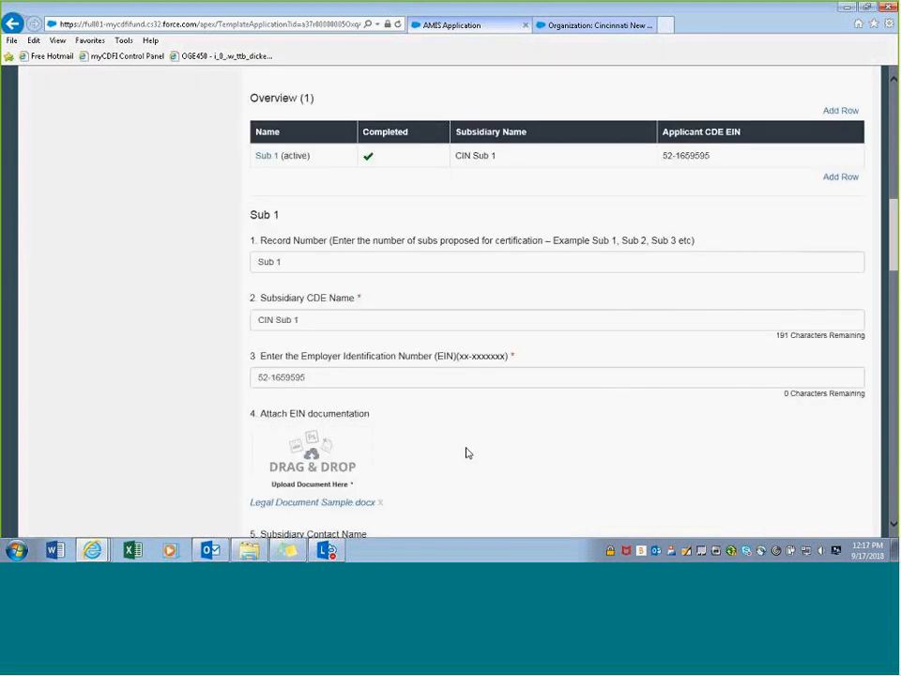
scroll(467, 454, up, 2)
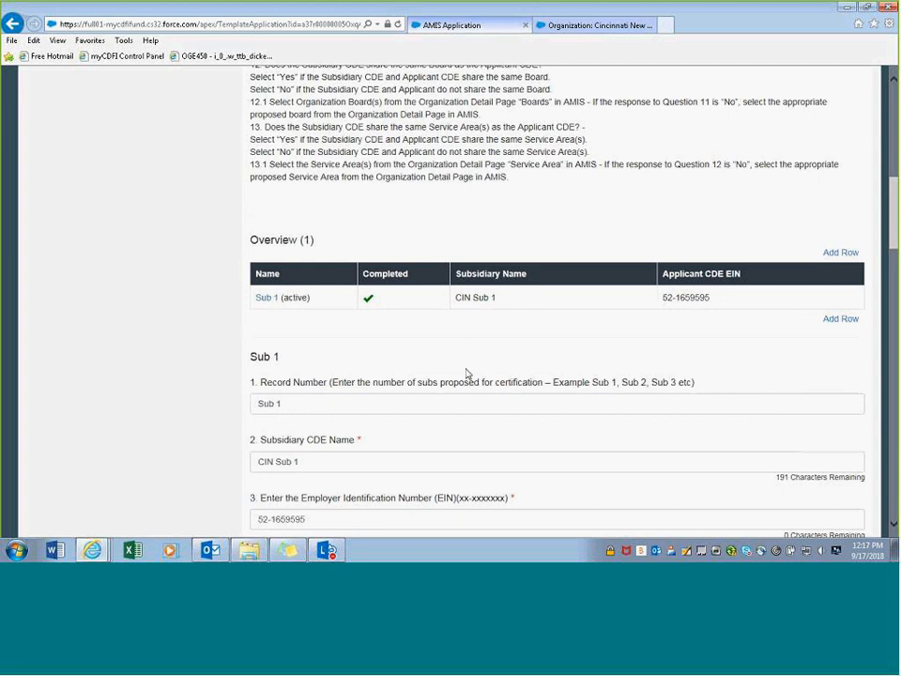
scroll(435, 355, down, 1)
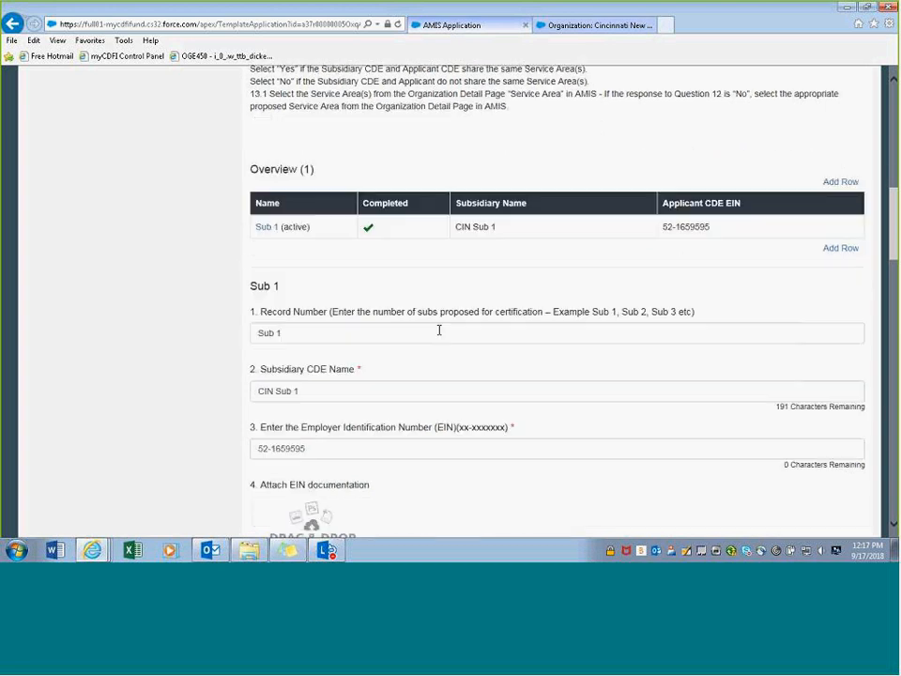
click(831, 250)
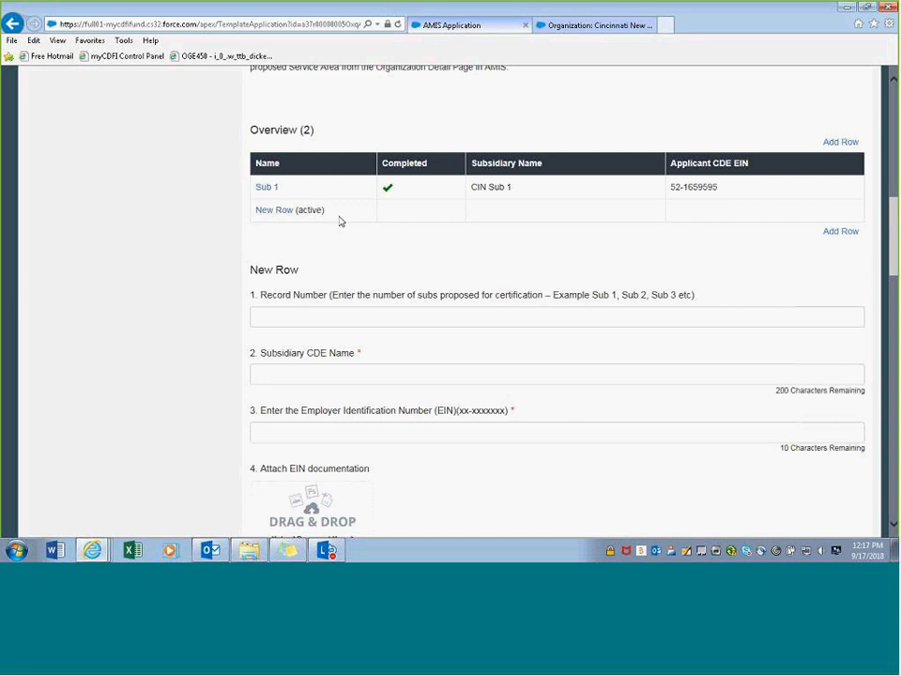
scroll(287, 306, down, 5)
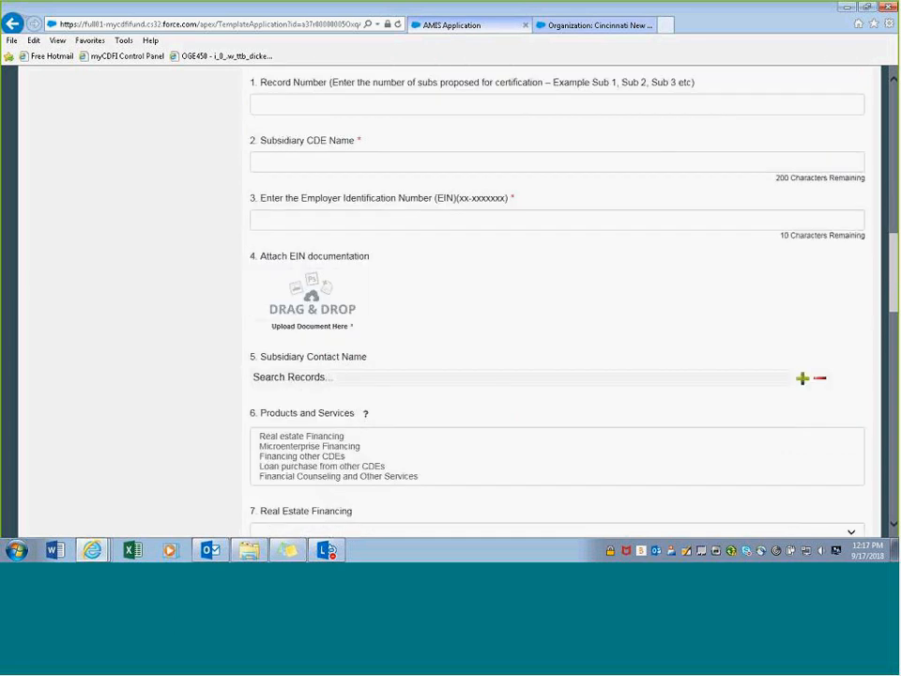
scroll(295, 436, down, 1)
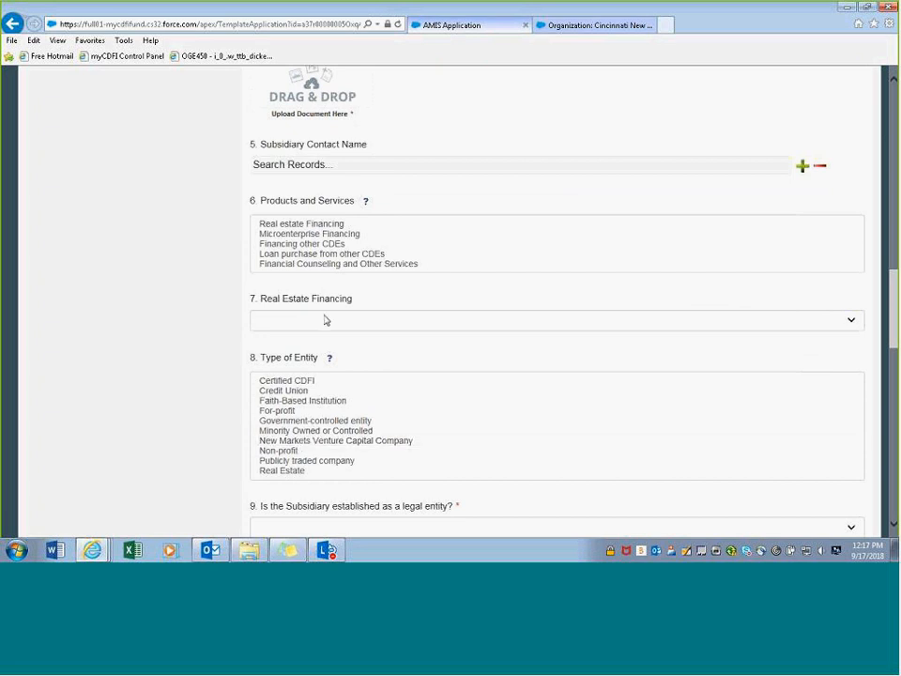
scroll(333, 347, up, 8)
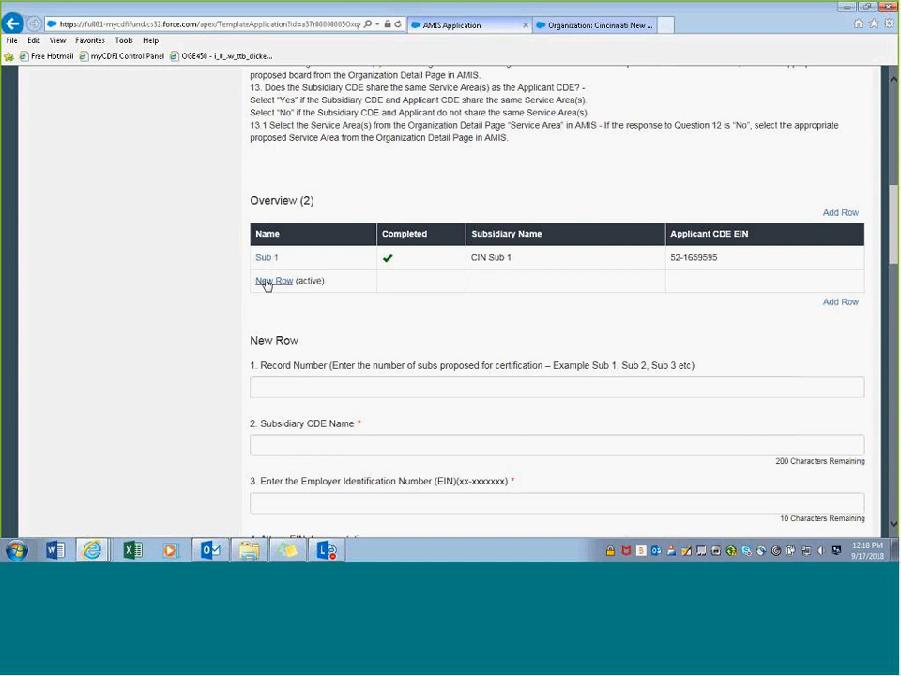
- Open the Sub 1 (CIN Sub 1) record and scroll through its answers to the form's bottom
click(269, 258)
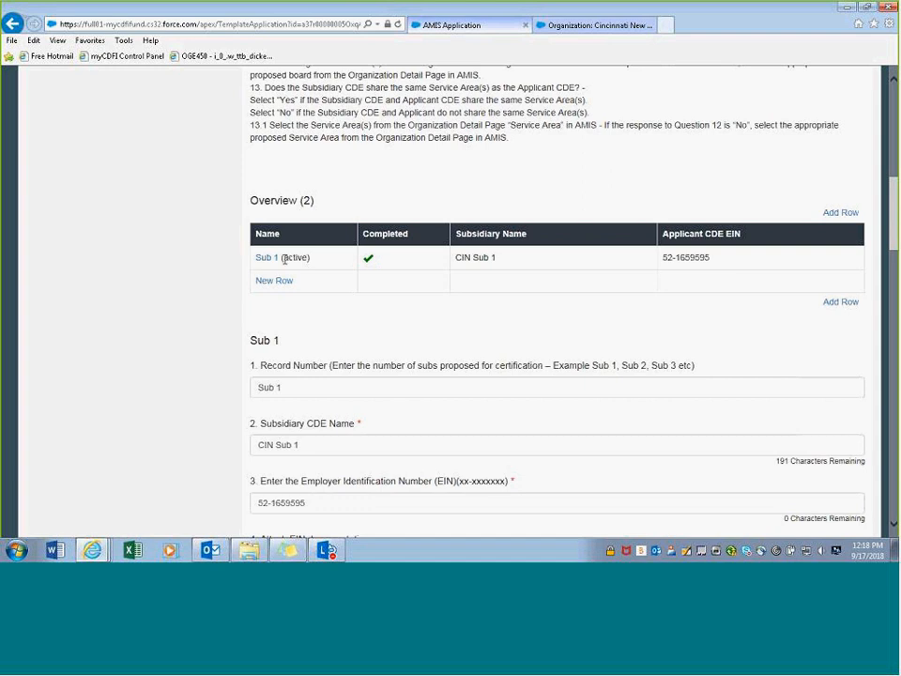
scroll(305, 258, down, 5)
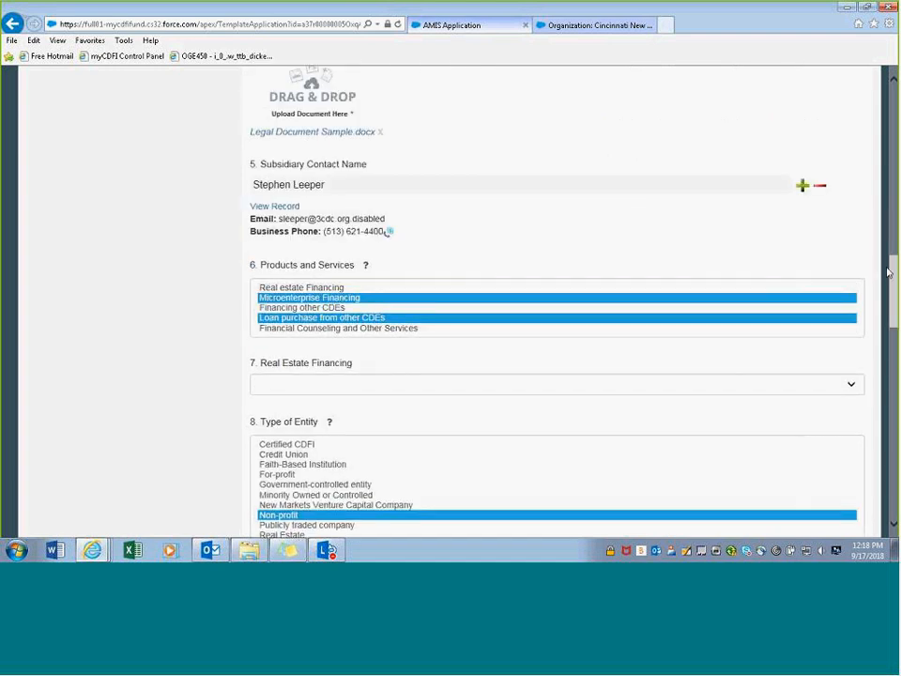
scroll(867, 426, down, 15)
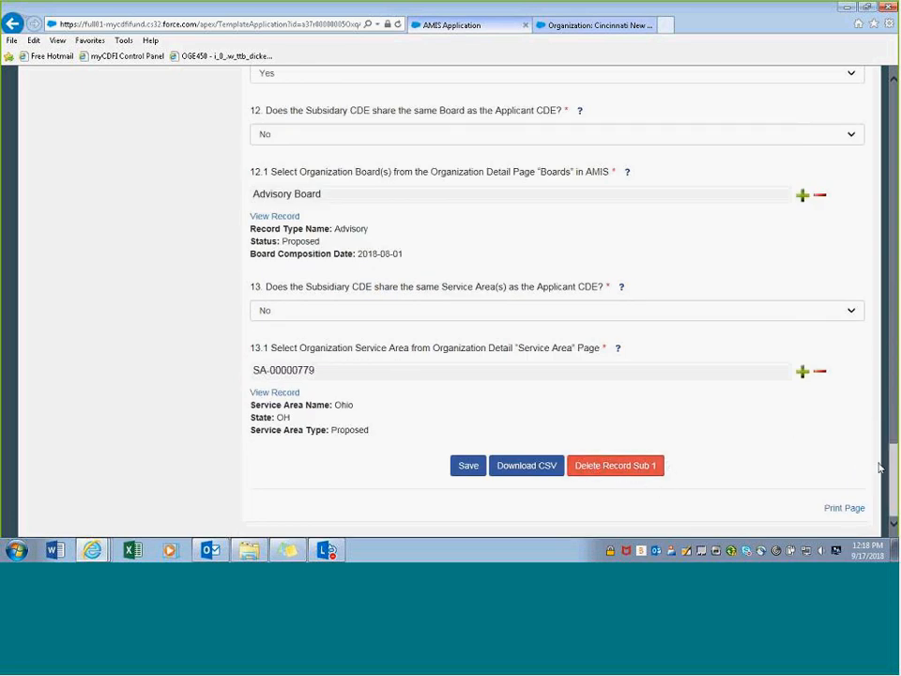
scroll(670, 357, up, 10)
scroll(557, 300, up, 5)
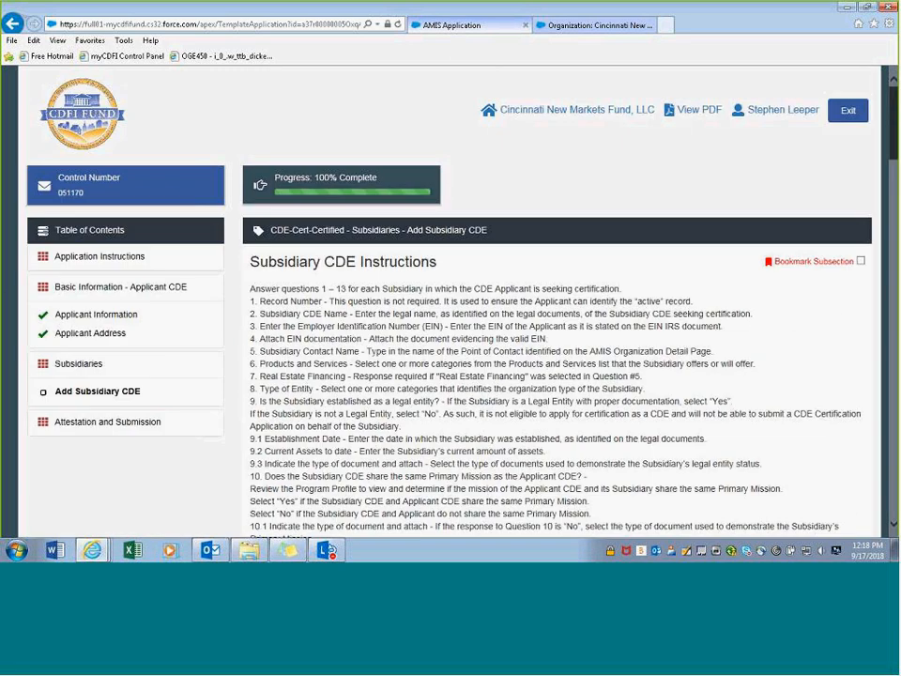
scroll(400, 370, down, 5)
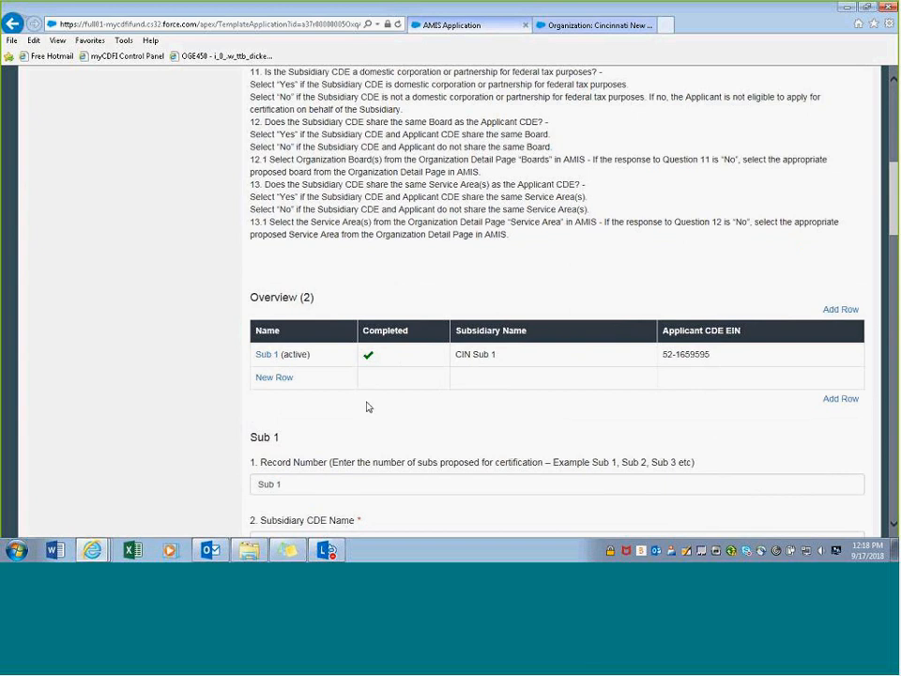
scroll(370, 403, down, 2)
scroll(378, 399, up, 3)
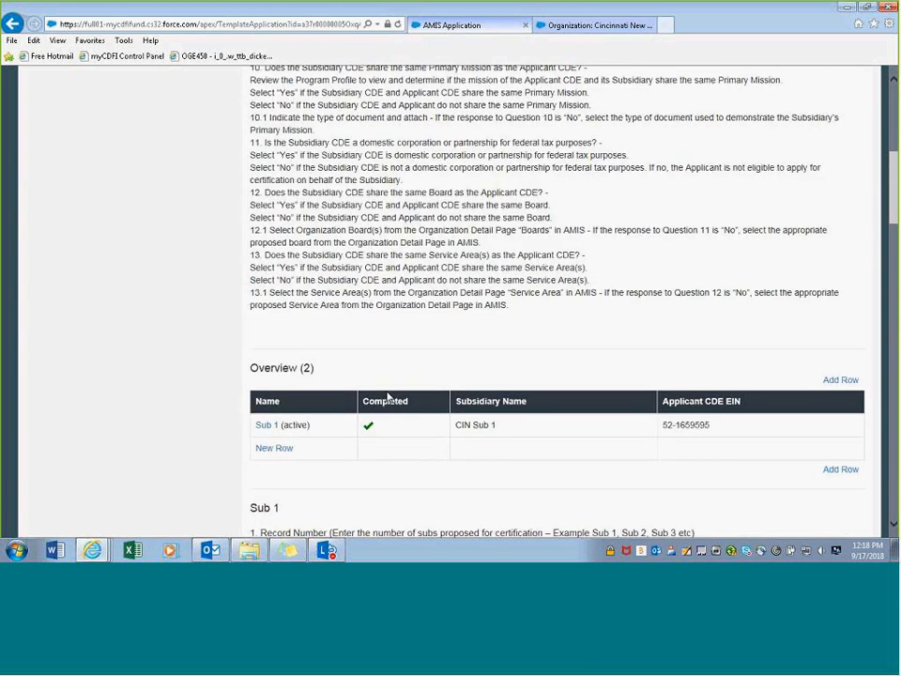
scroll(397, 365, up, 4)
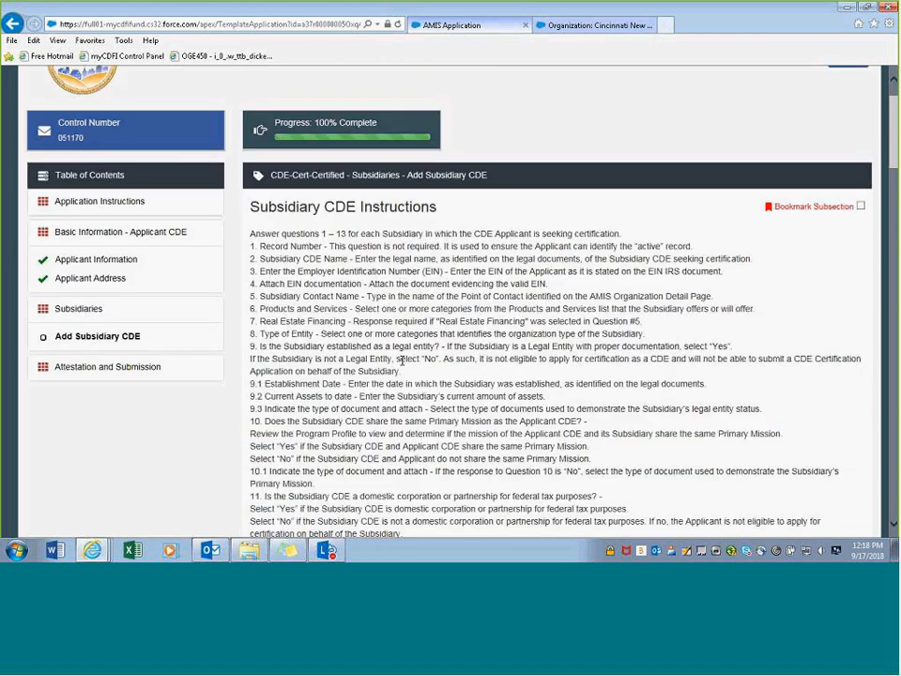
scroll(305, 252, down, 1)
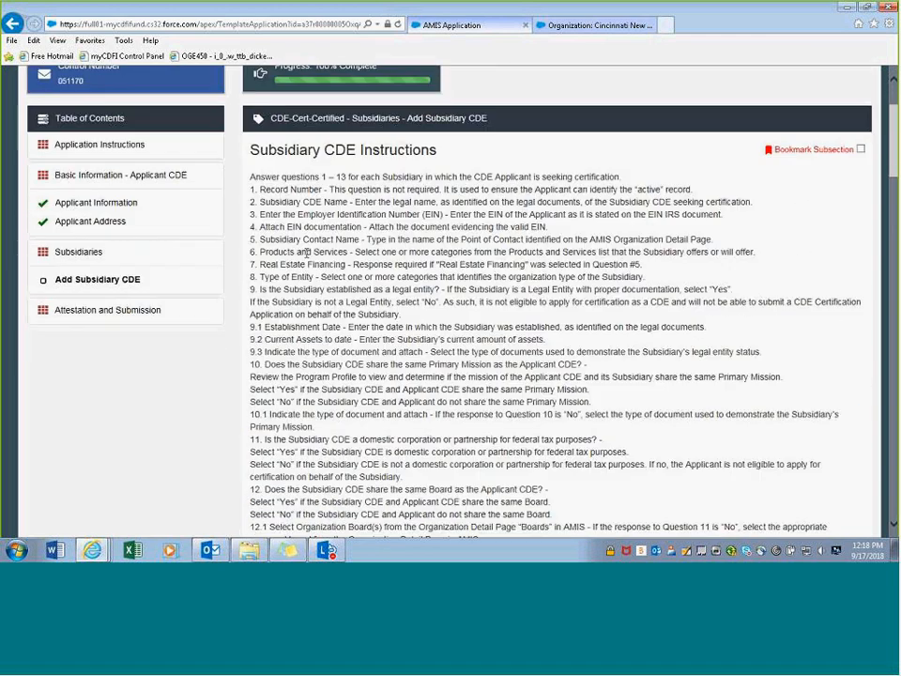
scroll(306, 253, down, 20)
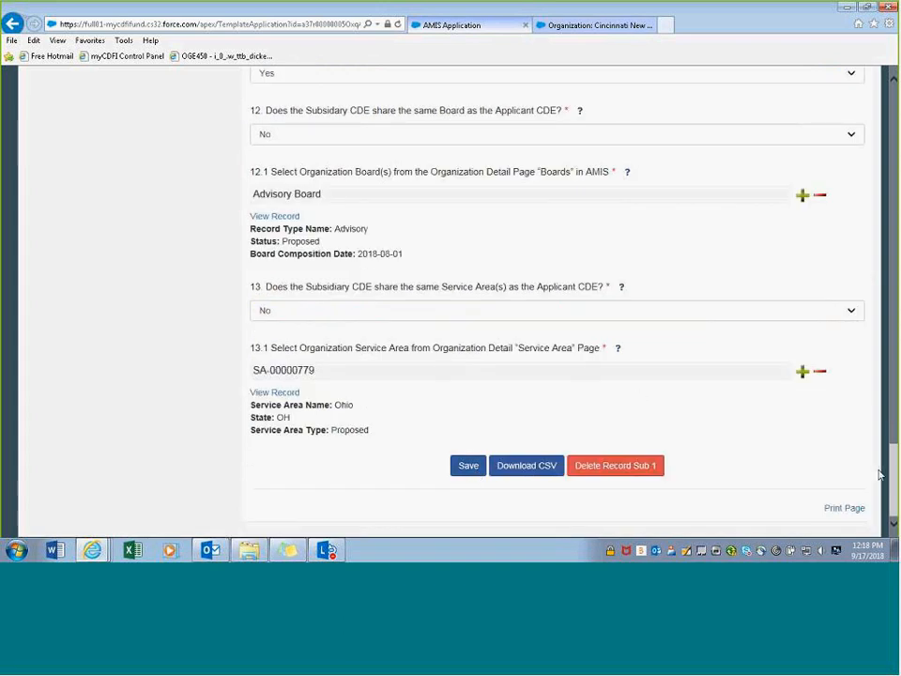
drag(893, 461, 893, 106)
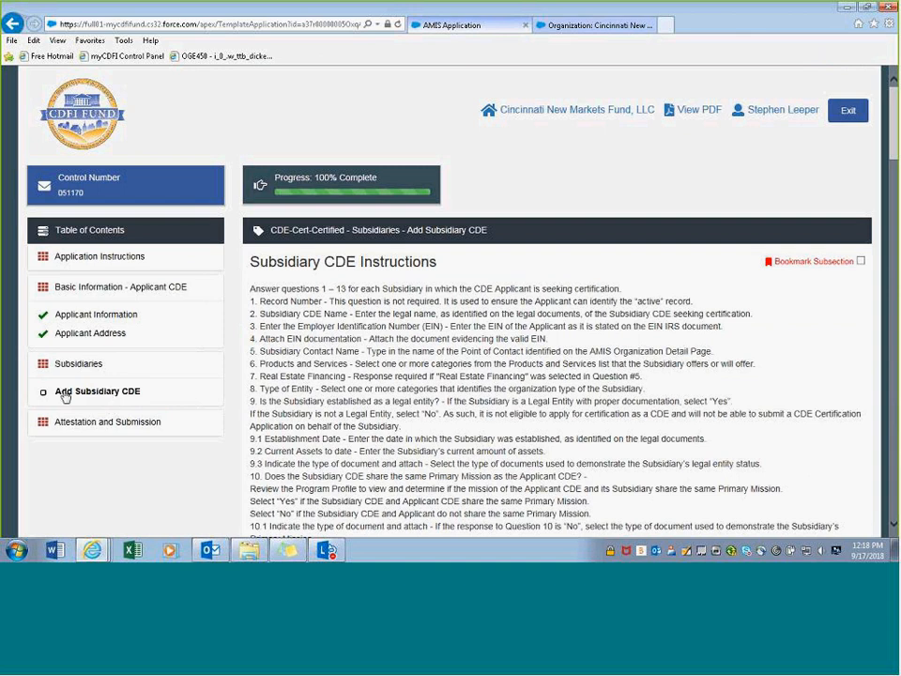
drag(893, 118, 827, 556)
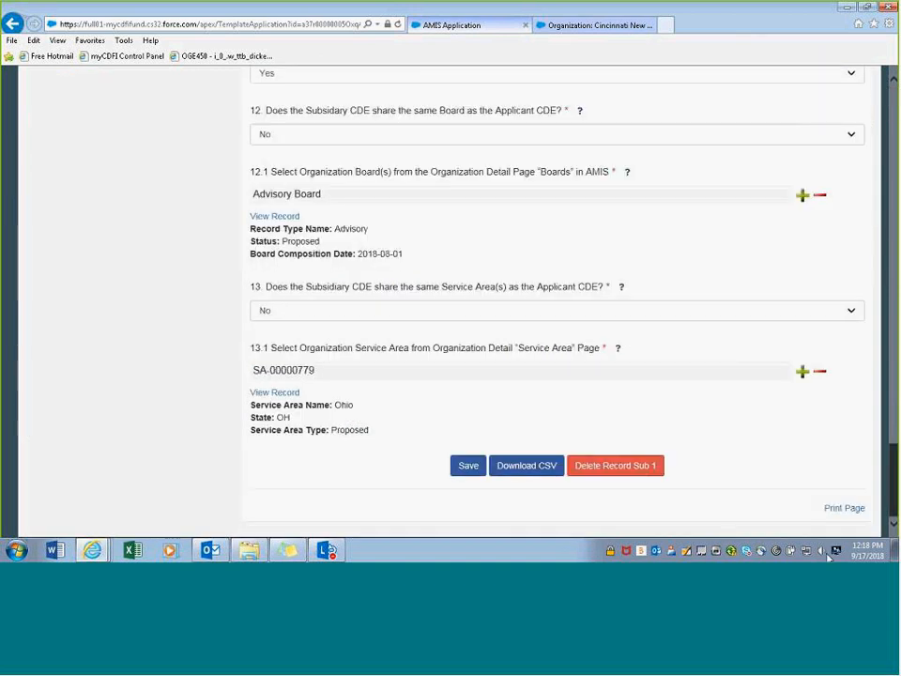
- Save the Sub 1 record as completed
click(468, 465)
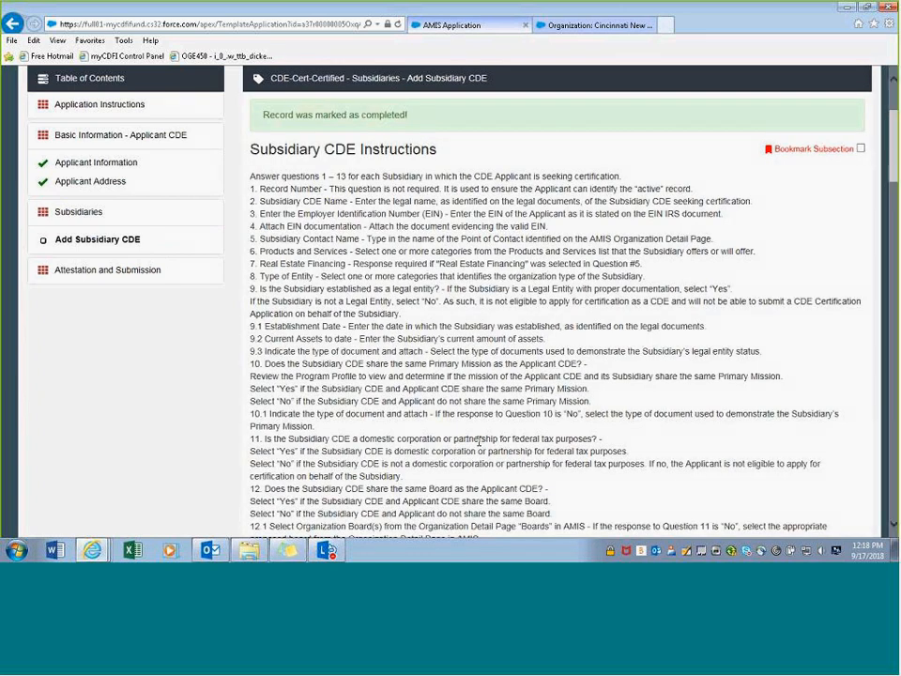
scroll(478, 441, down, 5)
scroll(459, 422, up, 3)
scroll(437, 401, down, 8)
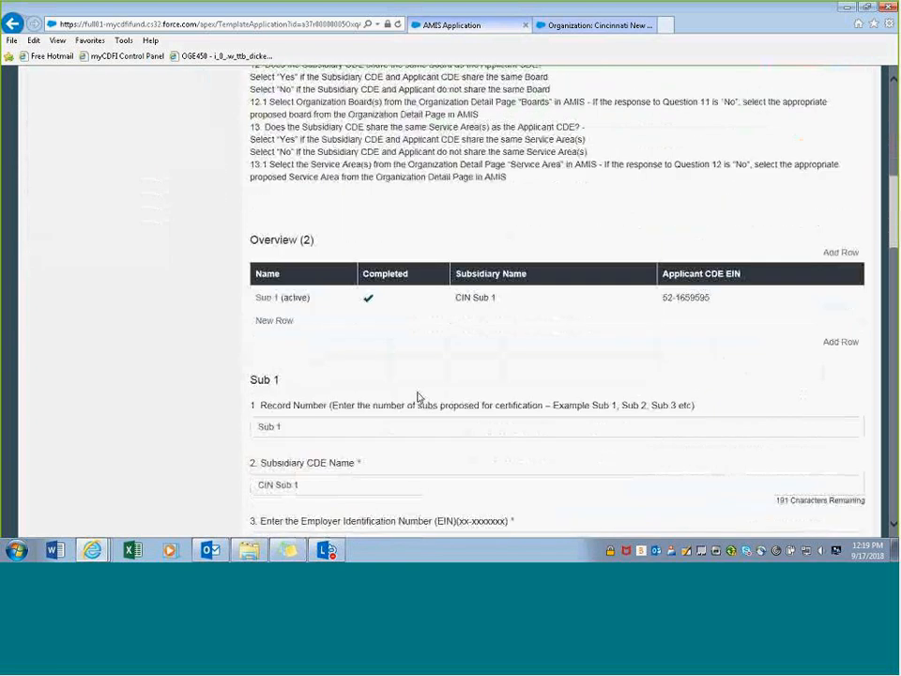
scroll(418, 396, down, 10)
scroll(464, 384, up, 8)
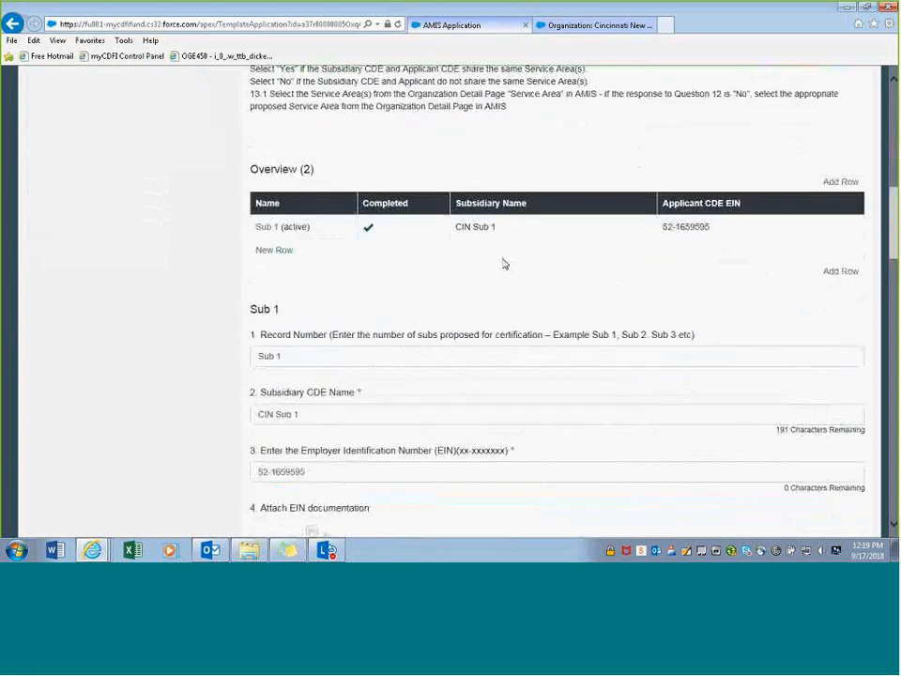
- Open the blank New Row subsidiary and scroll down its empty form
click(266, 251)
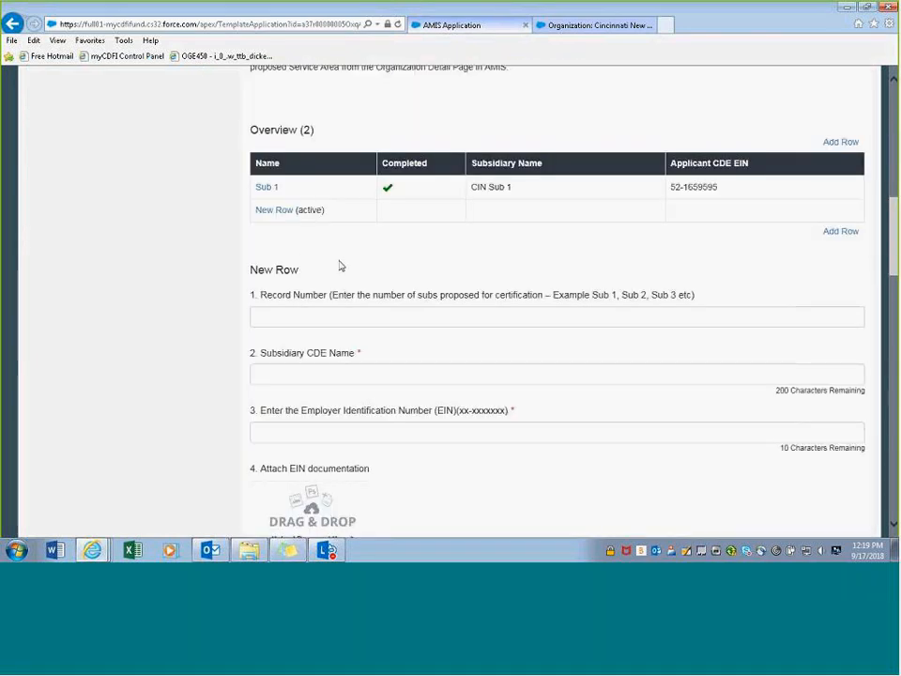
scroll(343, 264, down, 5)
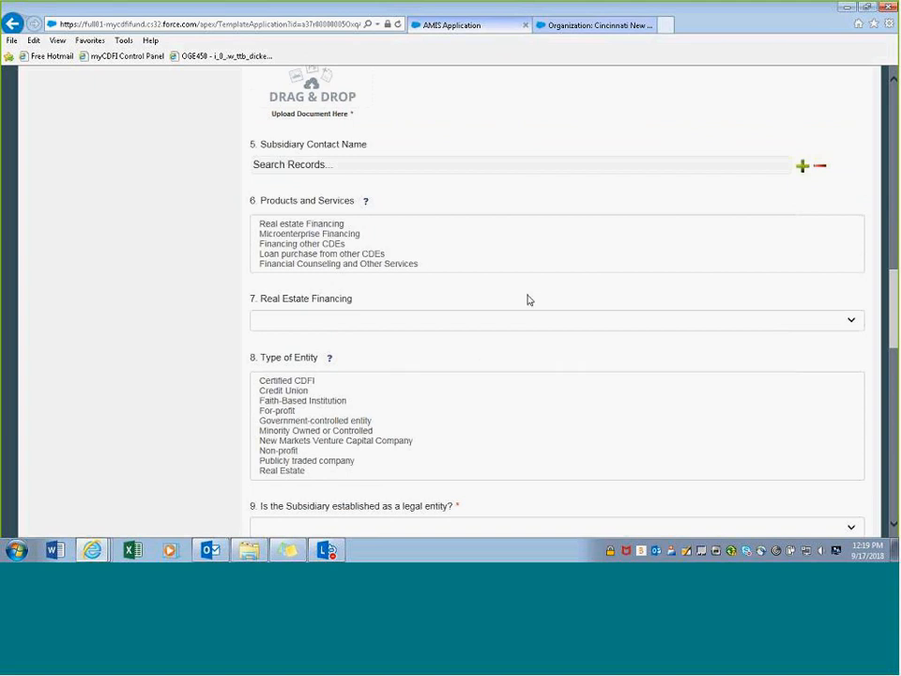
scroll(512, 312, down, 2)
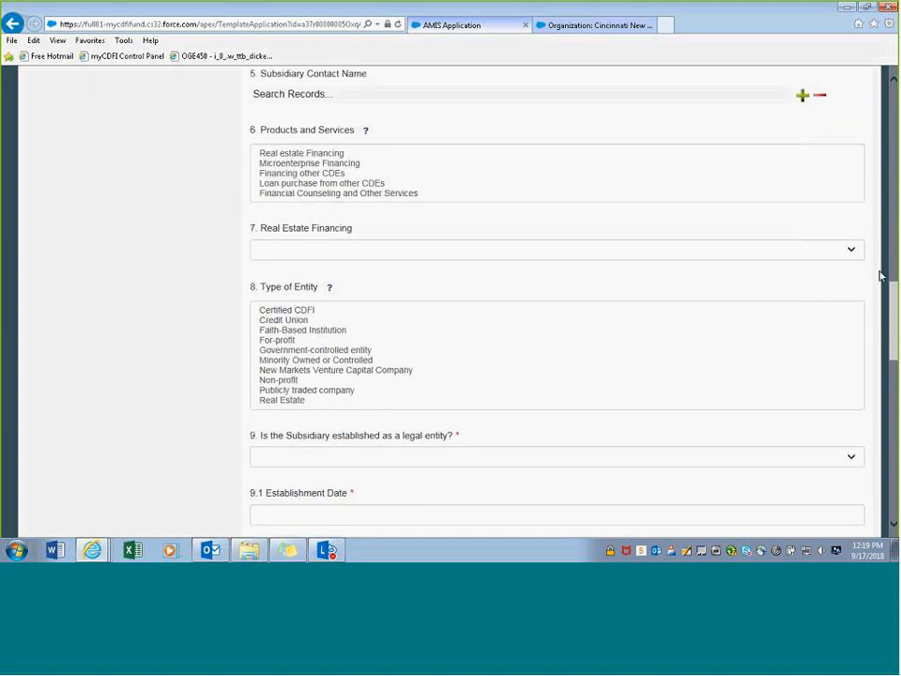
scroll(668, 263, down, 2)
drag(893, 361, 884, 526)
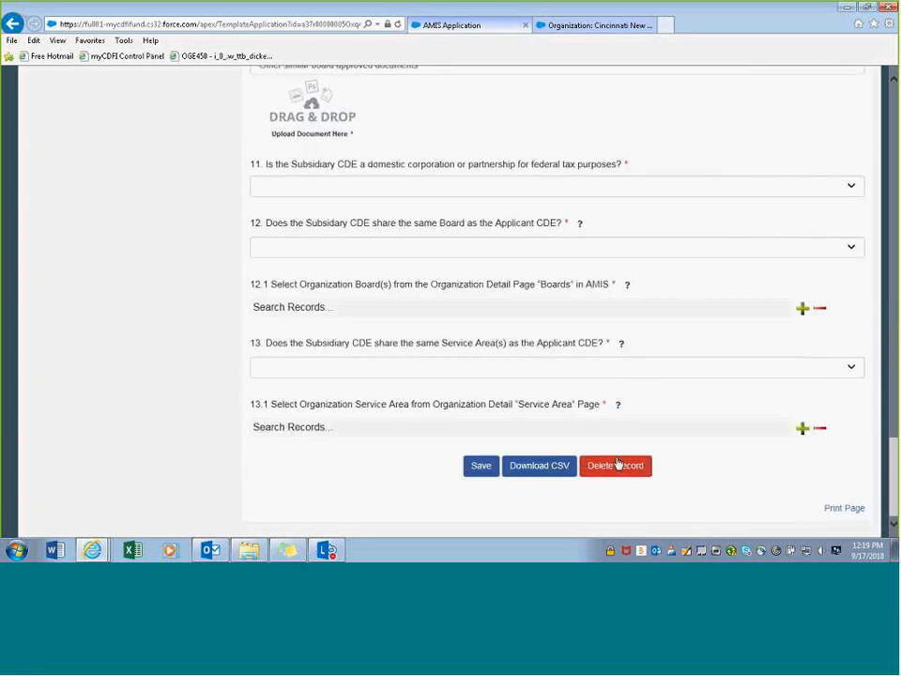
- Delete the blank New Row record, confirming Delete Record in the dialog
click(616, 465)
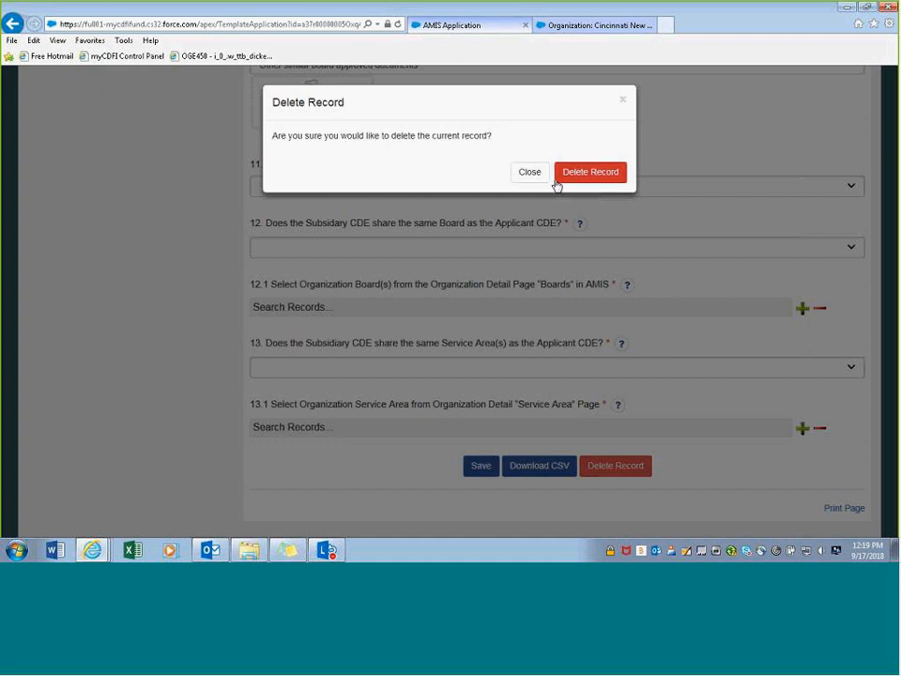
click(580, 177)
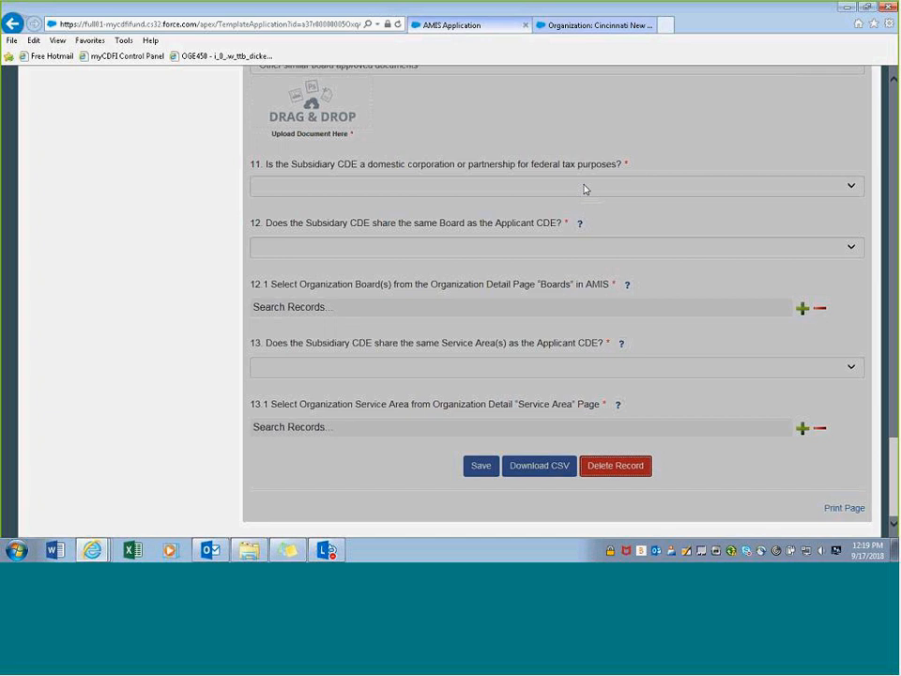
scroll(569, 201, up, 2)
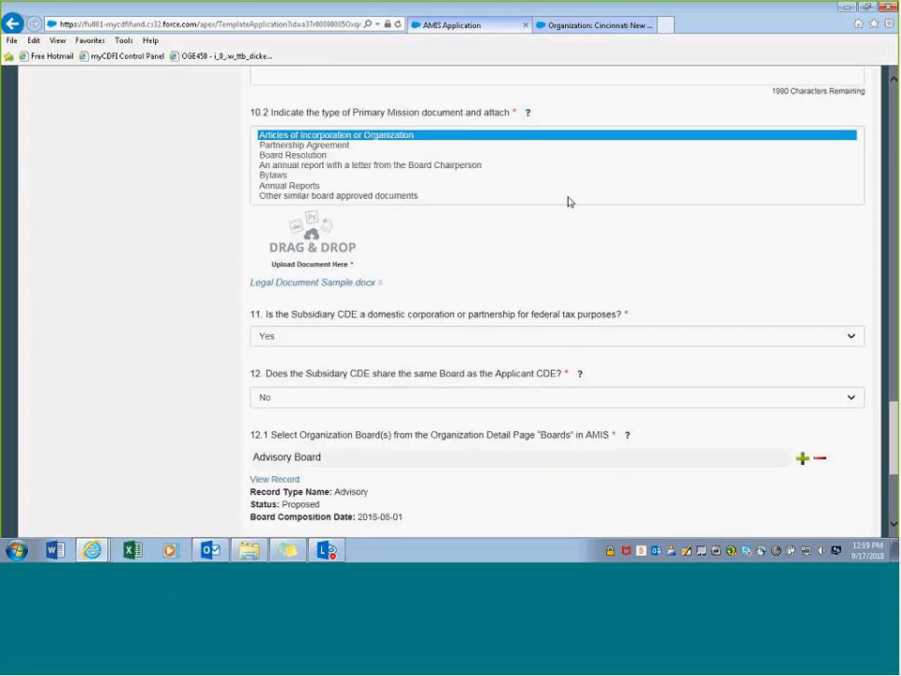
scroll(813, 382, up, 10)
mouse_move(893, 212)
mouse_down()
mouse_move(893, 183)
mouse_move(894, 193)
mouse_up()
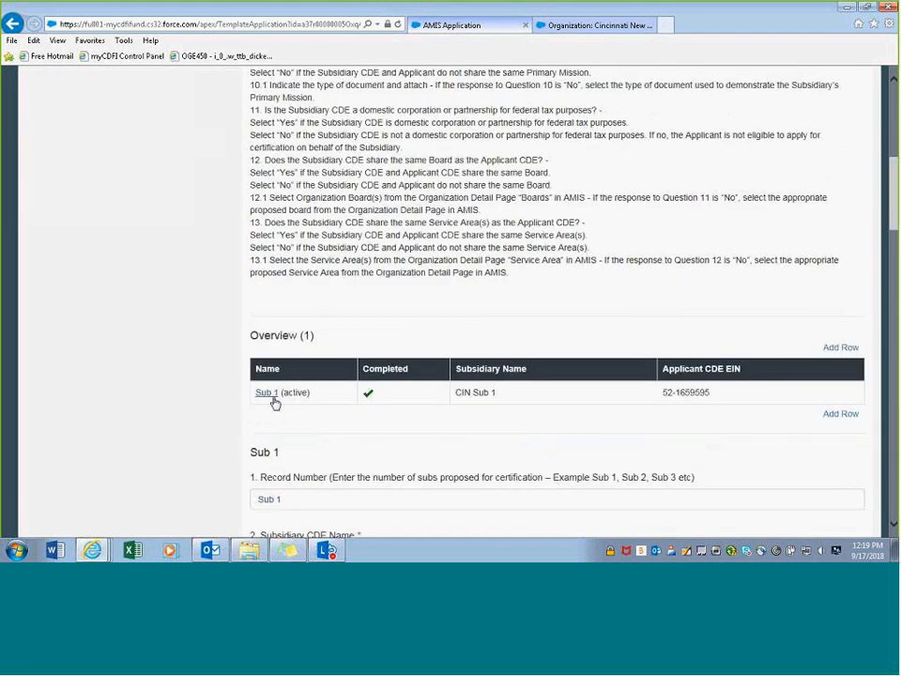
drag(892, 200, 893, 135)
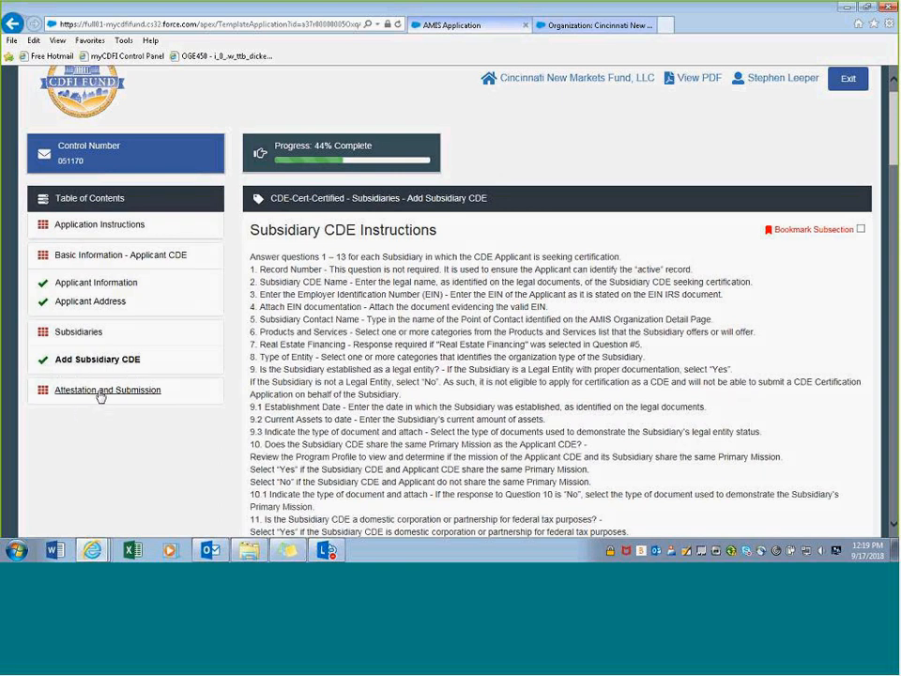
- Go to the Attestation and Submission section from the Table of Contents sidebar
click(100, 391)
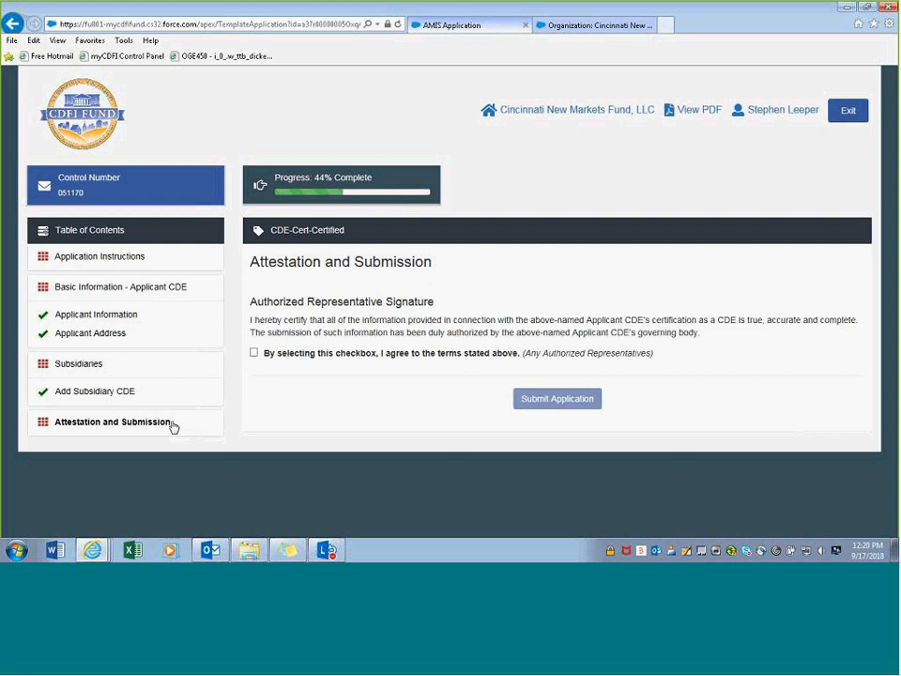
- Agree to the attestation terms and confirm the Submit Application prompt
click(253, 353)
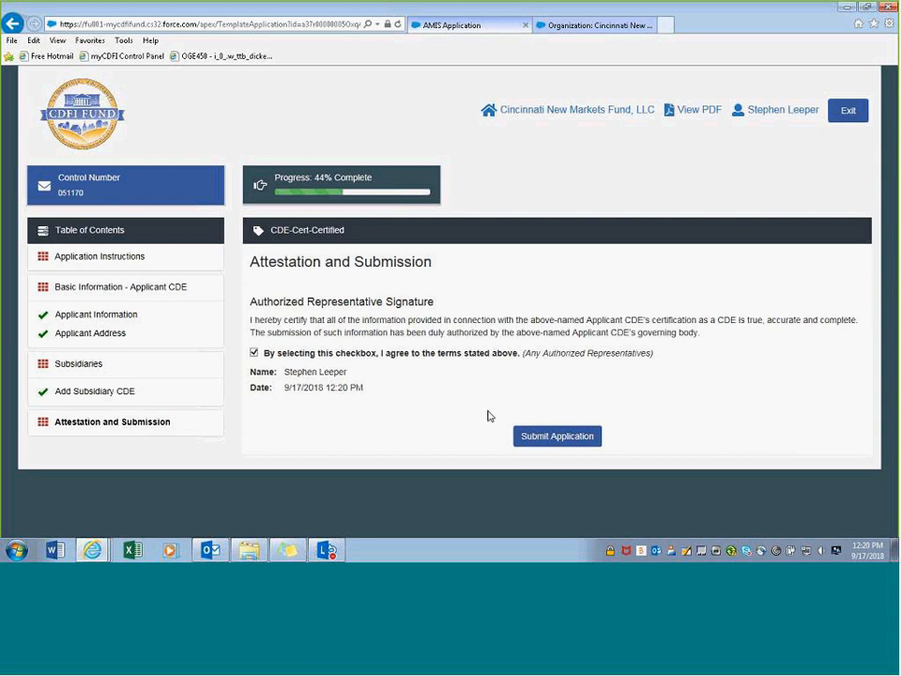
click(541, 442)
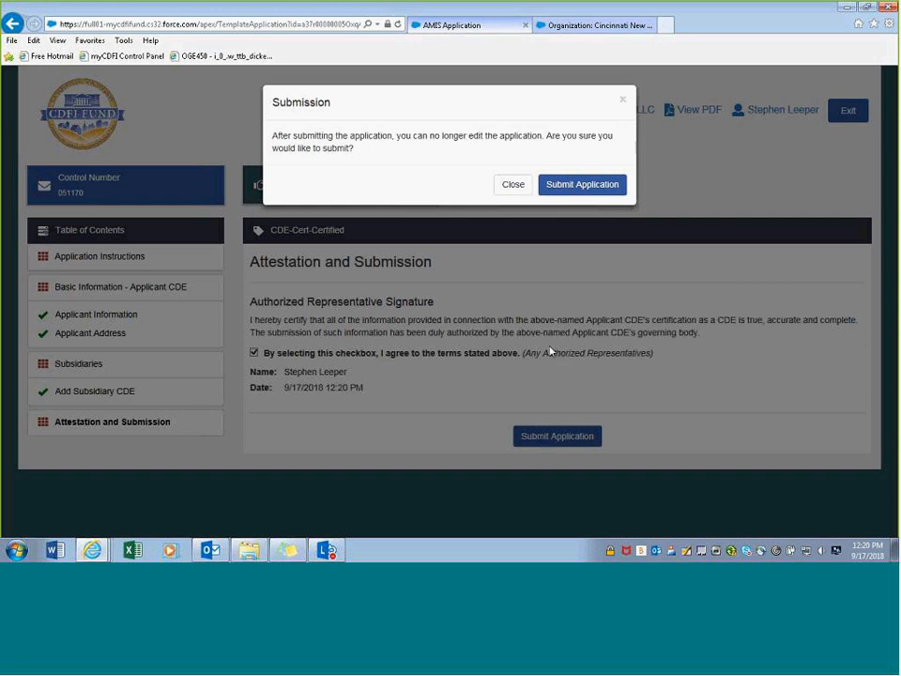
click(571, 192)
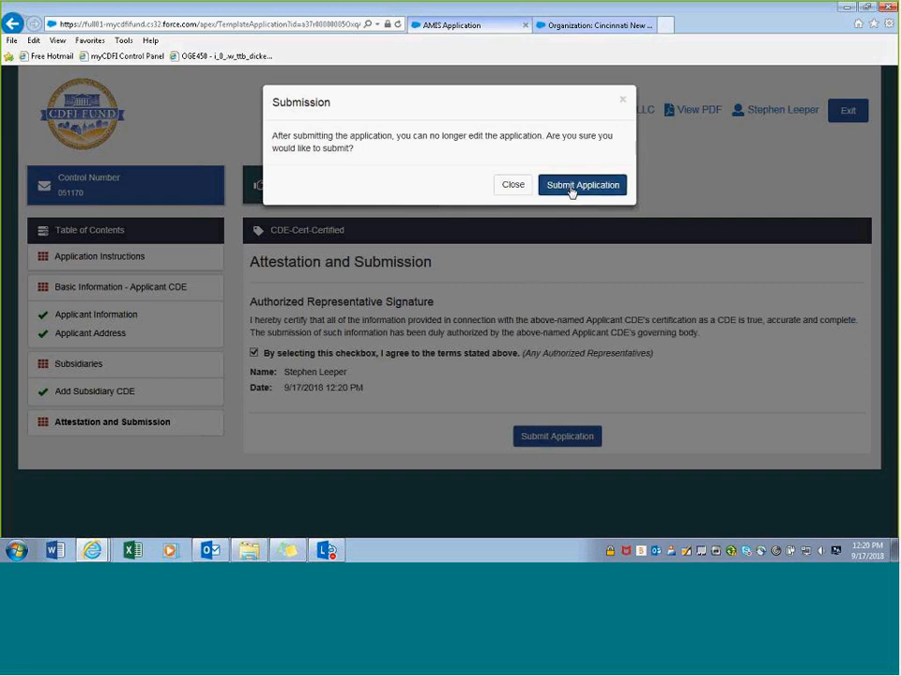